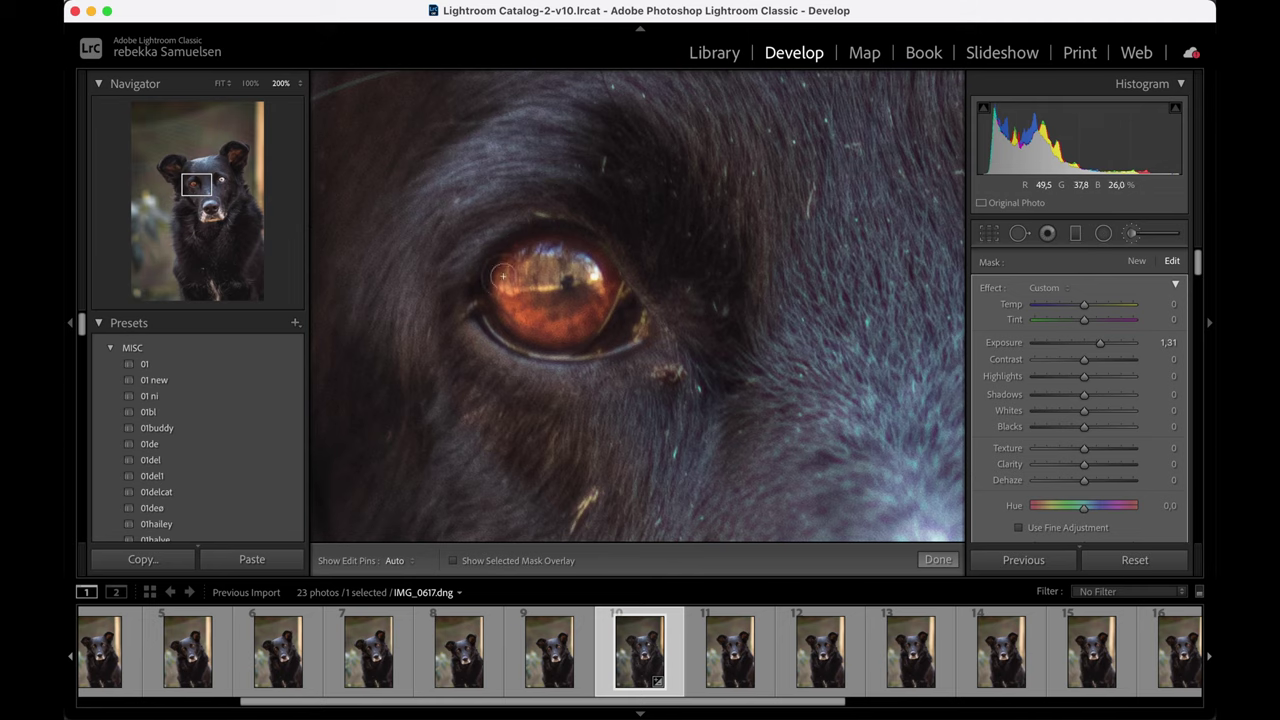
Step: Apply the Iris Enhance effect to the brush mask on the dog's second eye, with its Texture set to 100
drag(195, 183, 221, 179)
click(1050, 292)
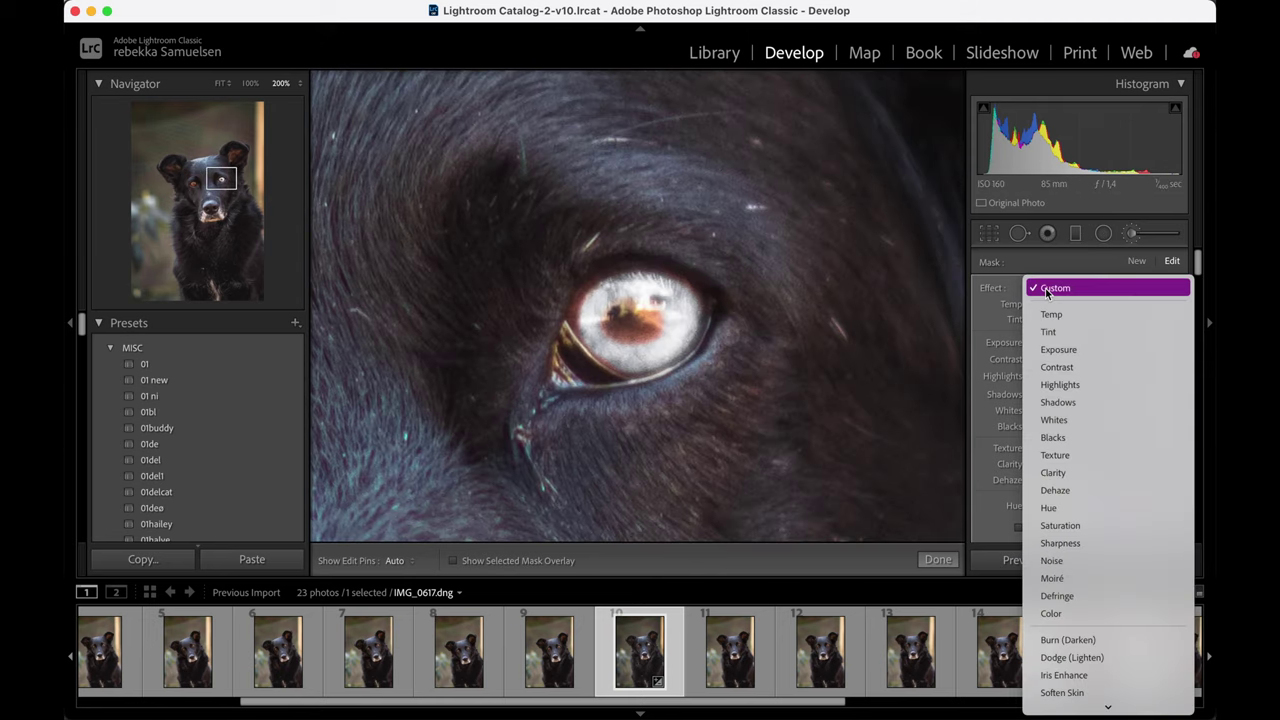
click(1072, 680)
drag(1165, 450, 1180, 460)
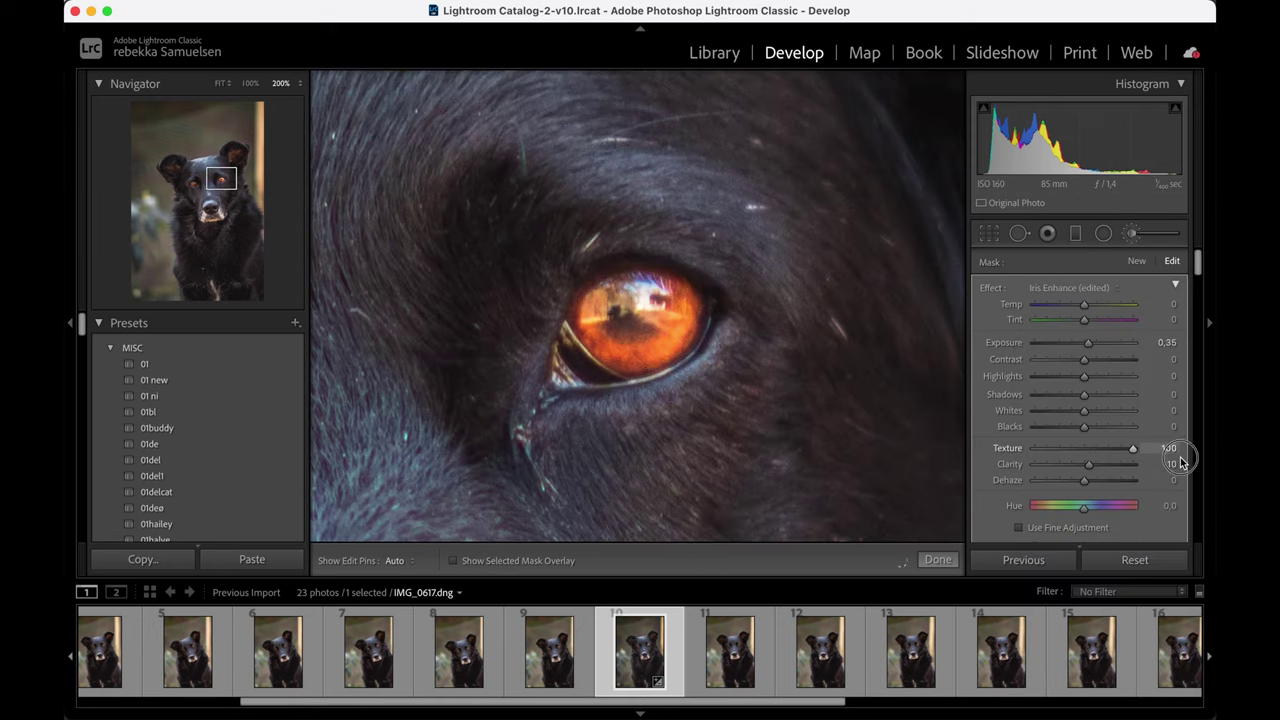
scroll(1035, 507, down, 2)
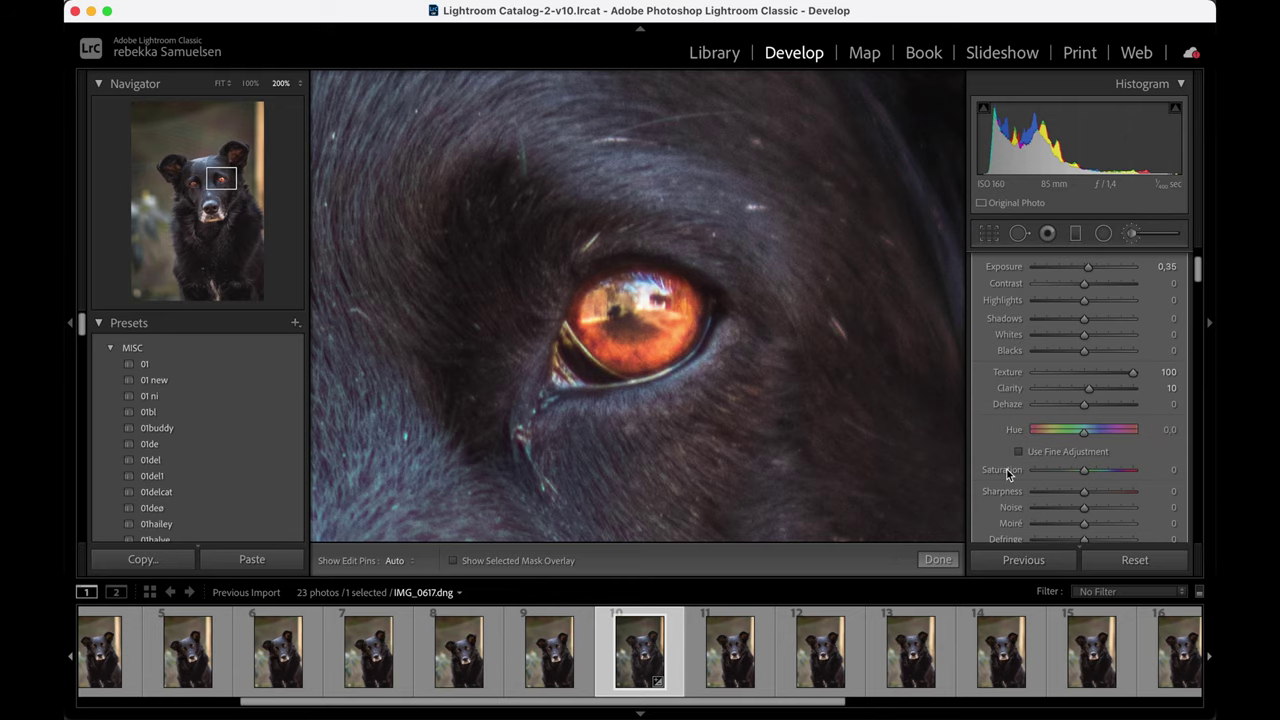
Step: Examine both enhanced eyes up close and in the full photo
click(219, 84)
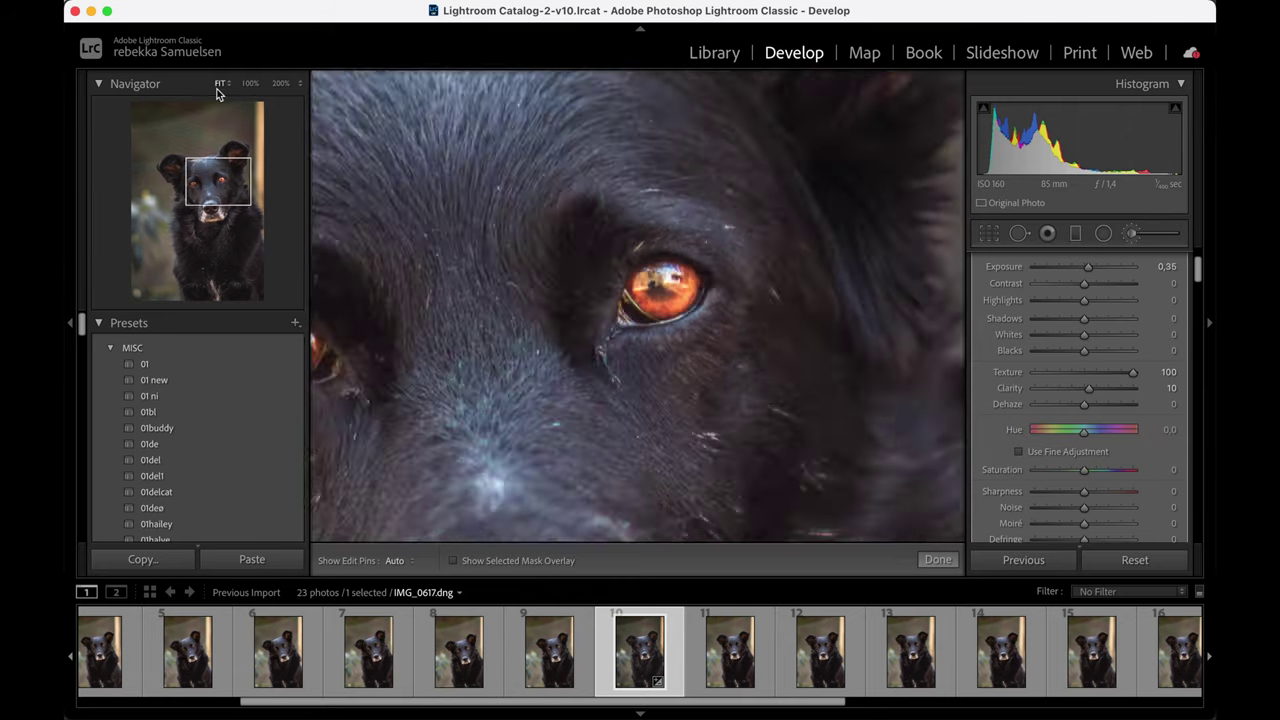
key(super+equal)
key(super+equal)
key(super+equal)
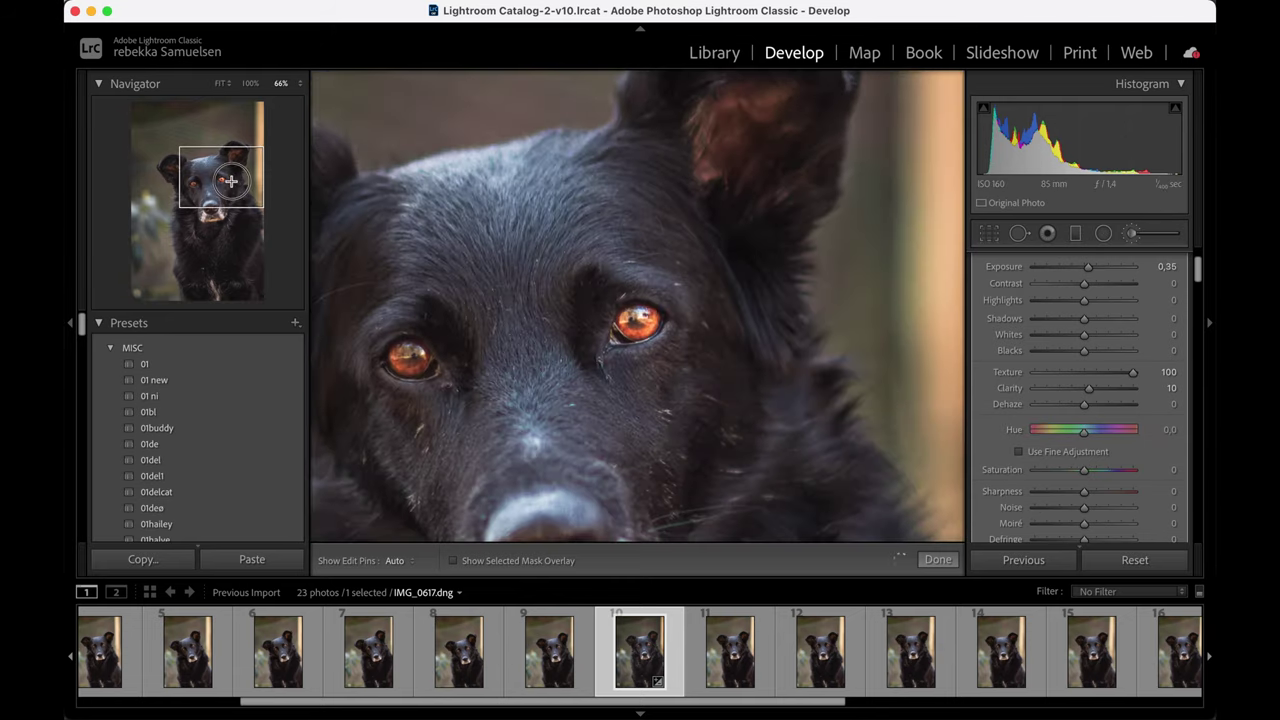
drag(230, 180, 214, 190)
key(super+equal)
scroll(381, 236, down, 3)
scroll(403, 215, up, 3)
key(h)
mouse_move(403, 215)
mouse_down()
mouse_move(398, 236)
mouse_move(369, 242)
mouse_move(367, 206)
mouse_move(394, 214)
mouse_up()
click(221, 83)
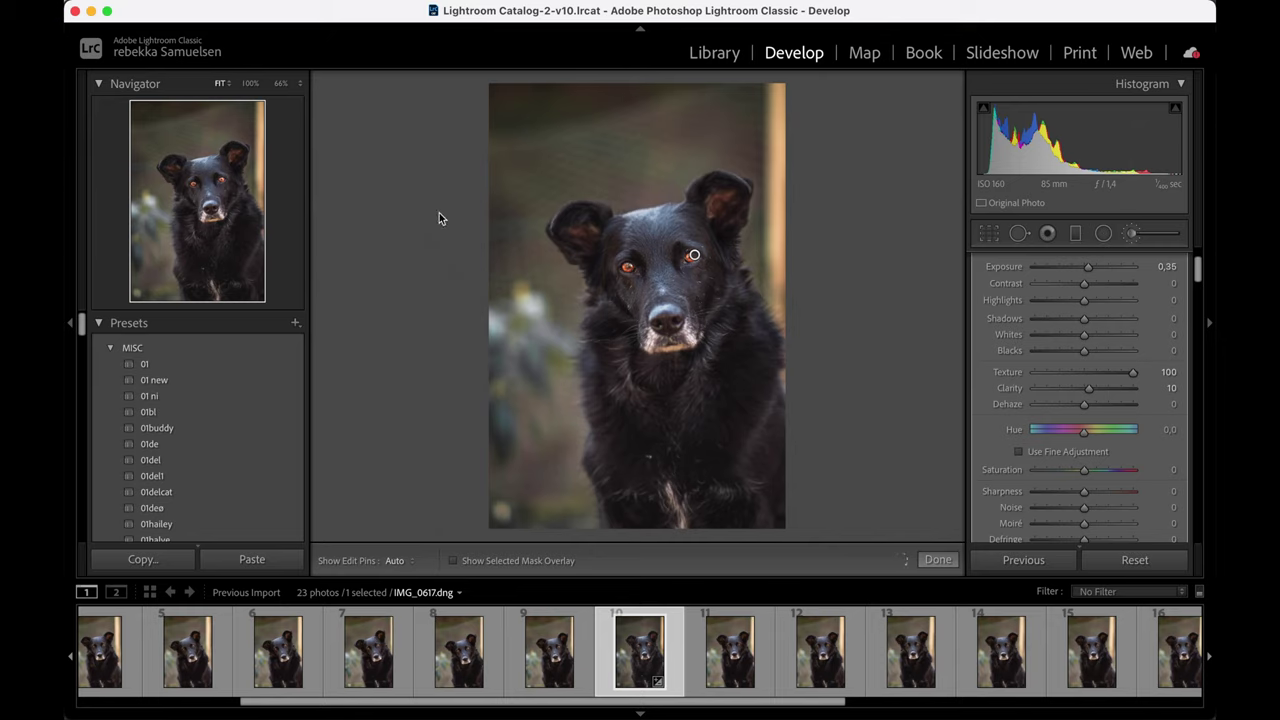
click(228, 83)
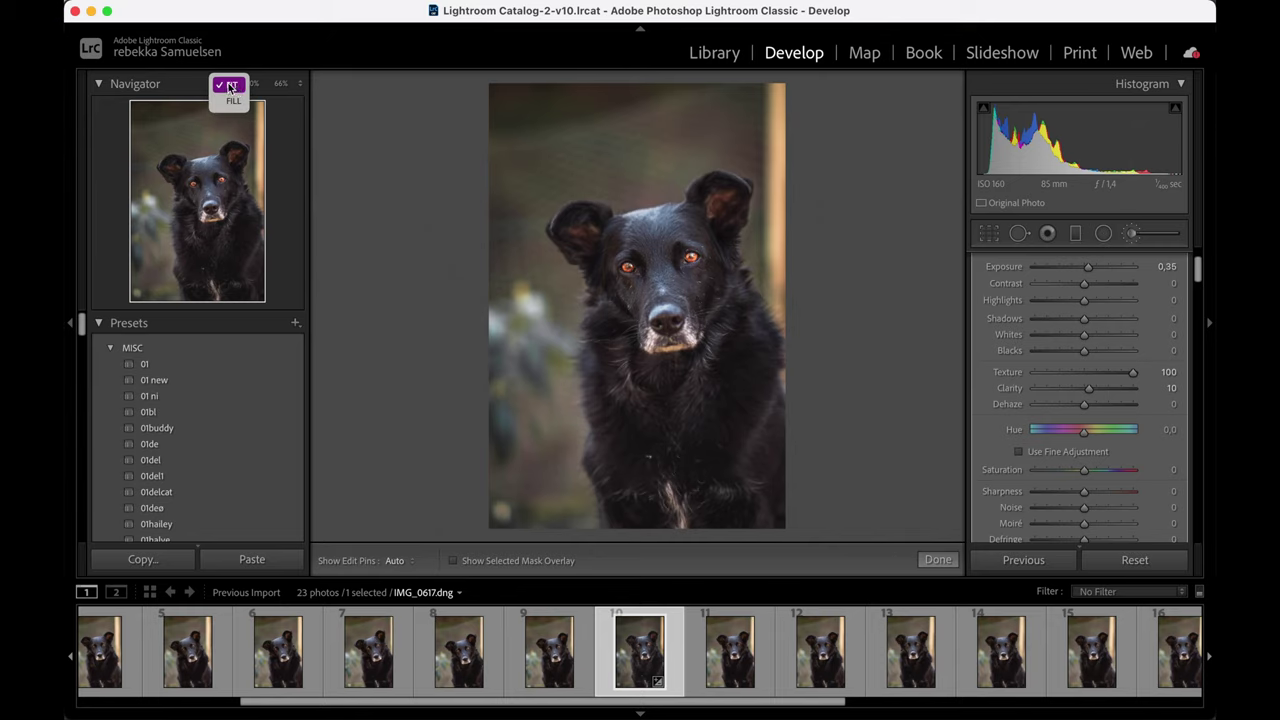
click(230, 85)
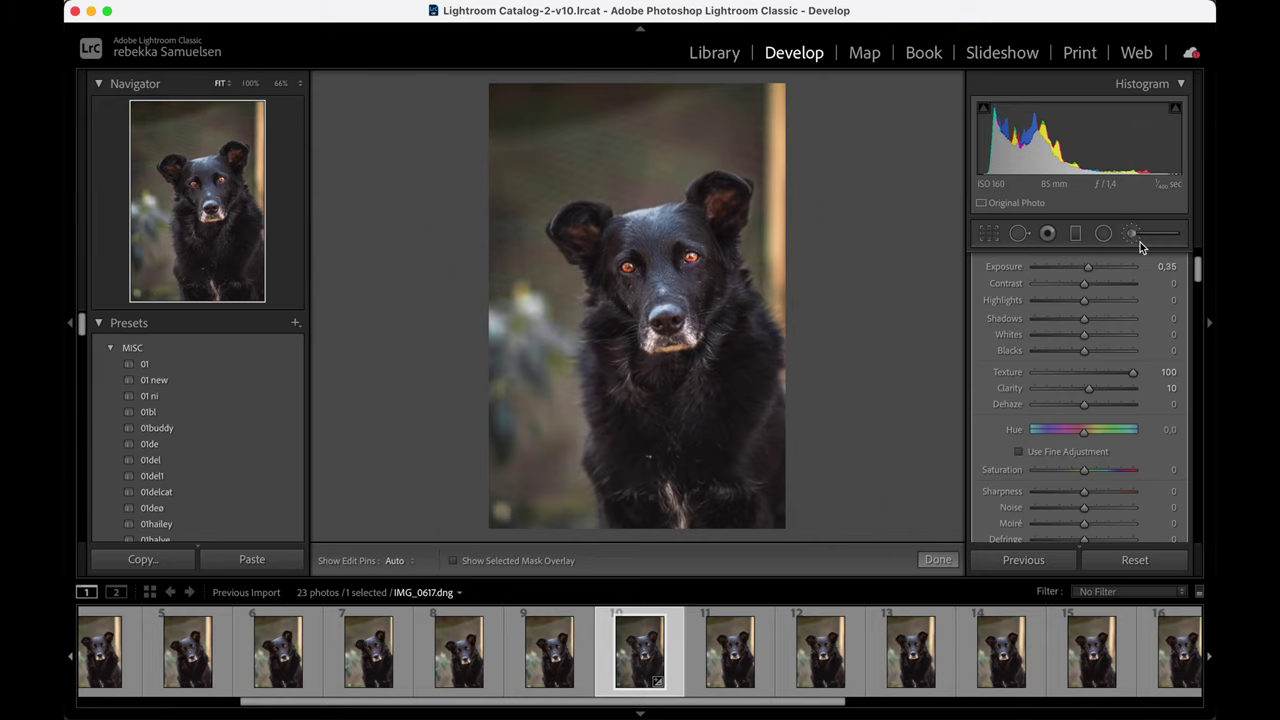
Step: Close the brush adjustments and raise the photo's Orange saturation to -12 in the HSL settings
click(1140, 242)
scroll(1085, 385, down, 10)
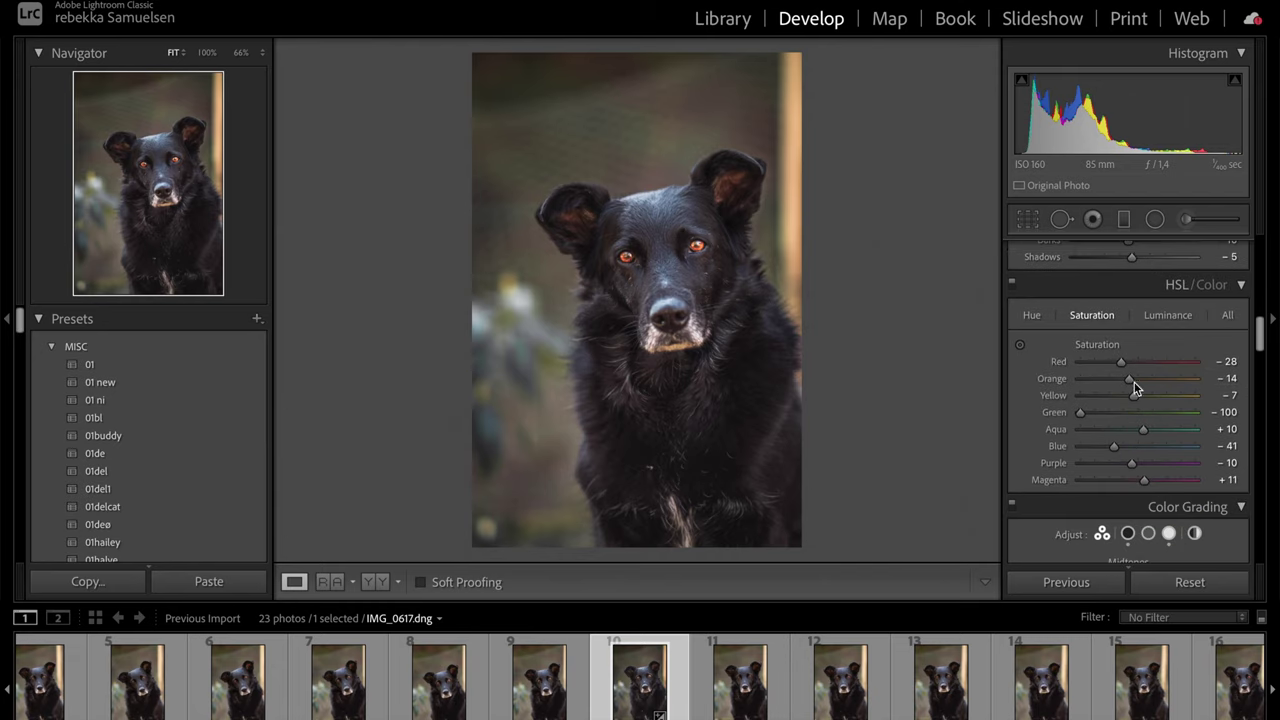
mouse_move(1129, 379)
mouse_down()
mouse_move(1096, 380)
mouse_move(1142, 380)
mouse_up()
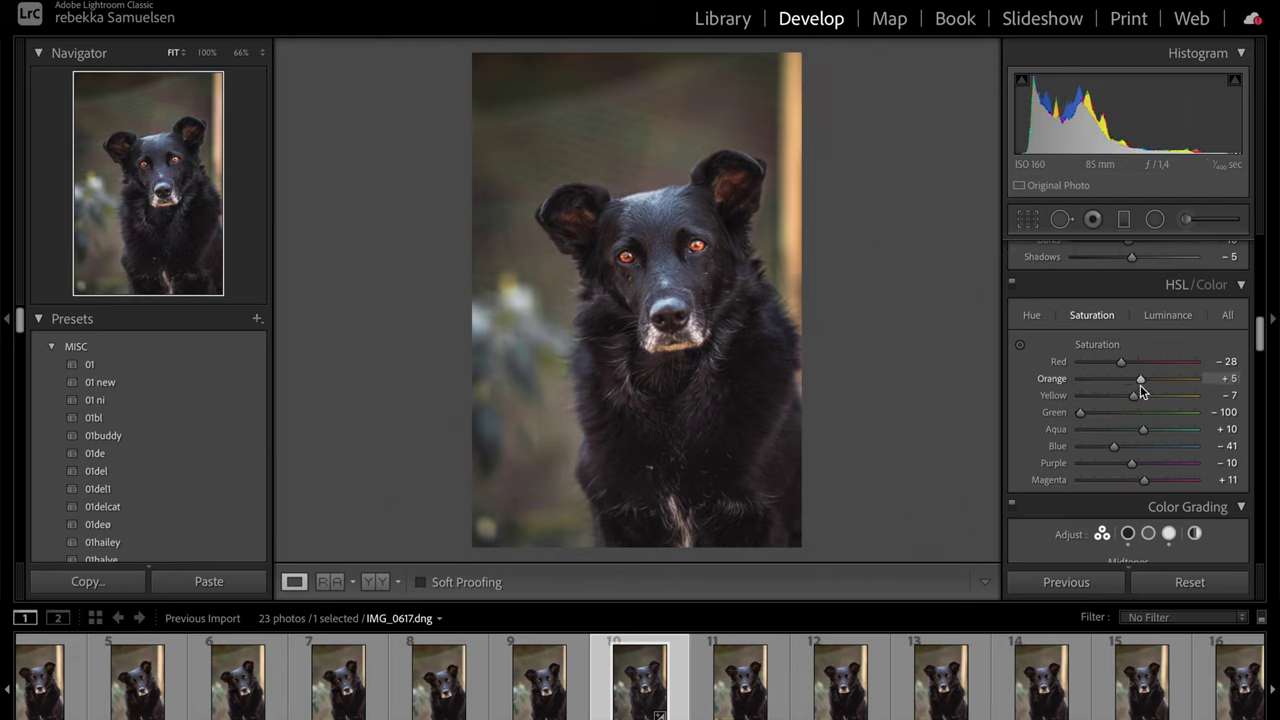
scroll(1137, 390, up, 10)
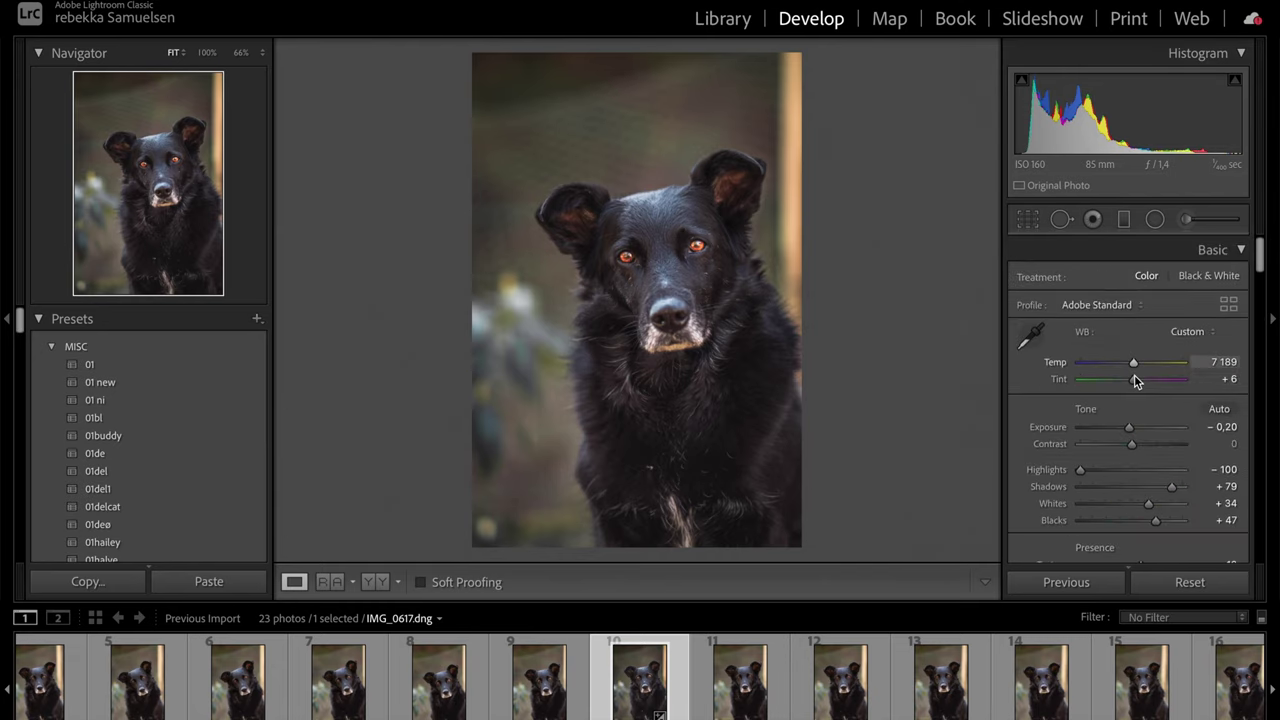
Step: Create a new adjustment brush mask with Saturation -19 and paint it over the dog's dark fur
click(1187, 220)
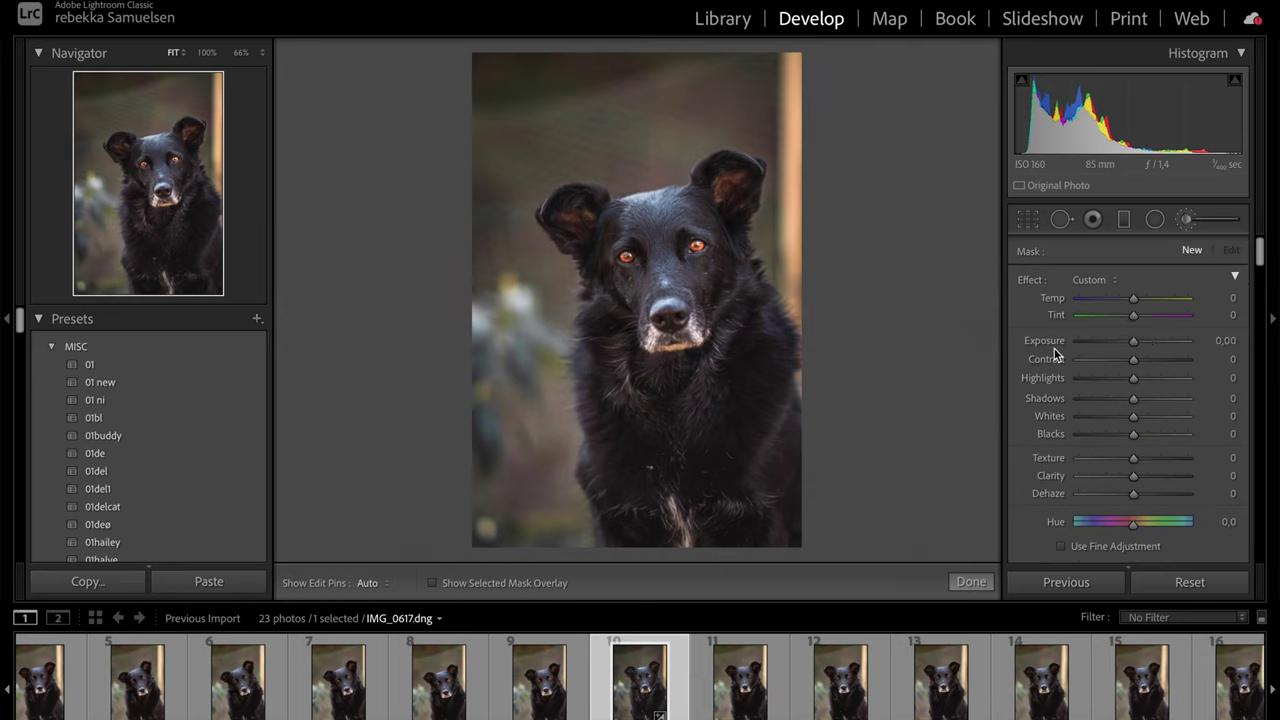
scroll(1090, 400, down, 3)
click(1127, 452)
drag(1135, 452, 1122, 452)
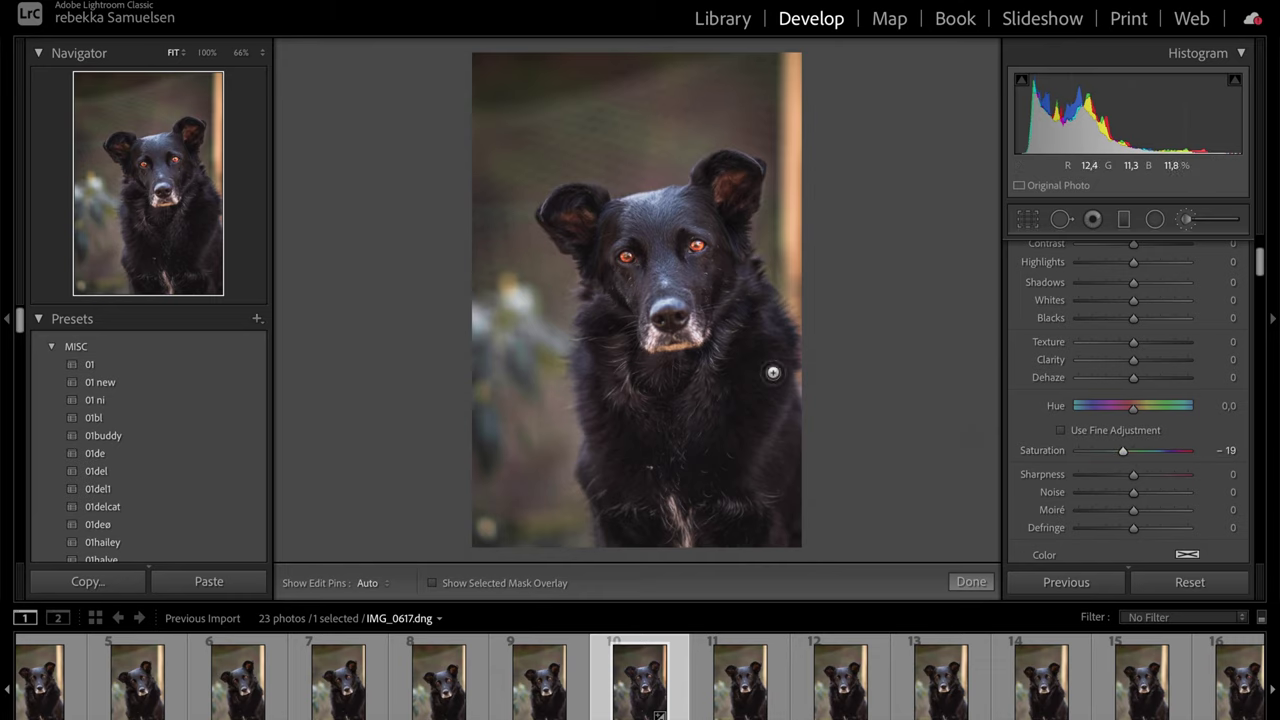
key(h)
mouse_move(745, 366)
mouse_down()
mouse_move(697, 357)
mouse_move(625, 437)
mouse_move(610, 318)
mouse_move(624, 340)
mouse_move(690, 311)
mouse_move(629, 206)
mouse_up()
Step: Try a cooler temperature on the fur's brush mask and return it to 0
click(680, 270)
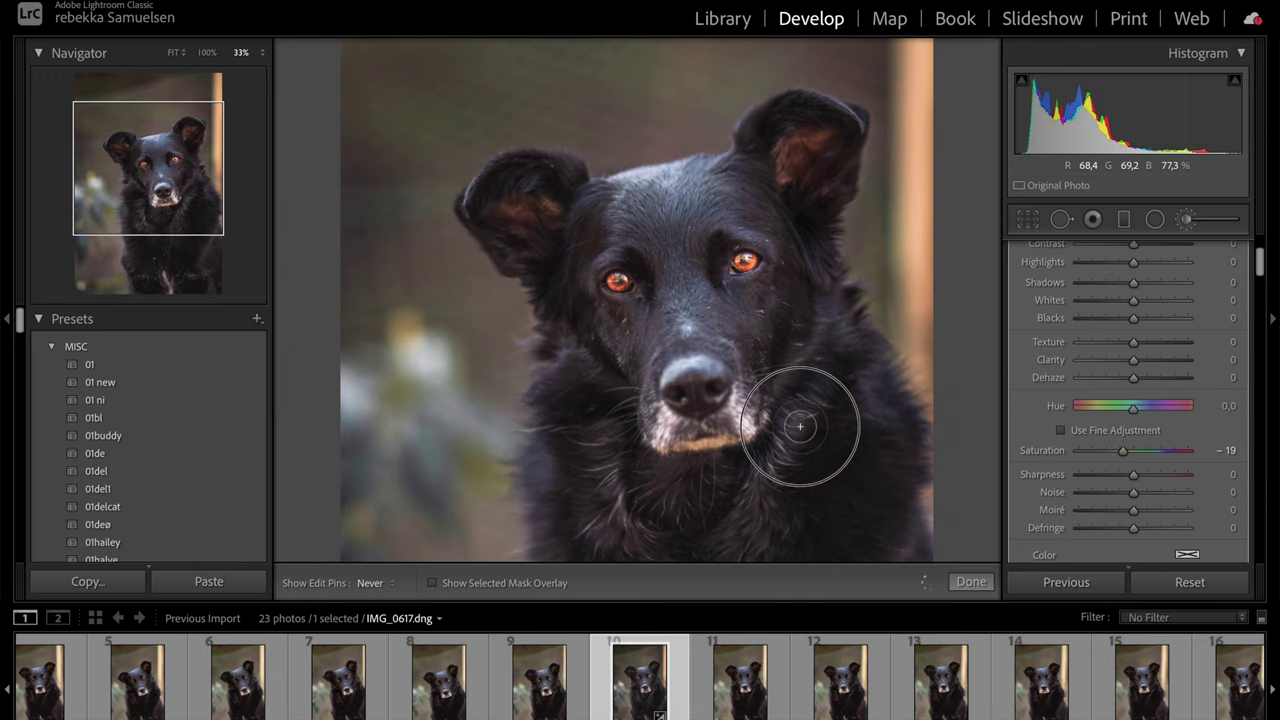
scroll(1140, 390, up, 3)
scroll(1160, 330, down, 1)
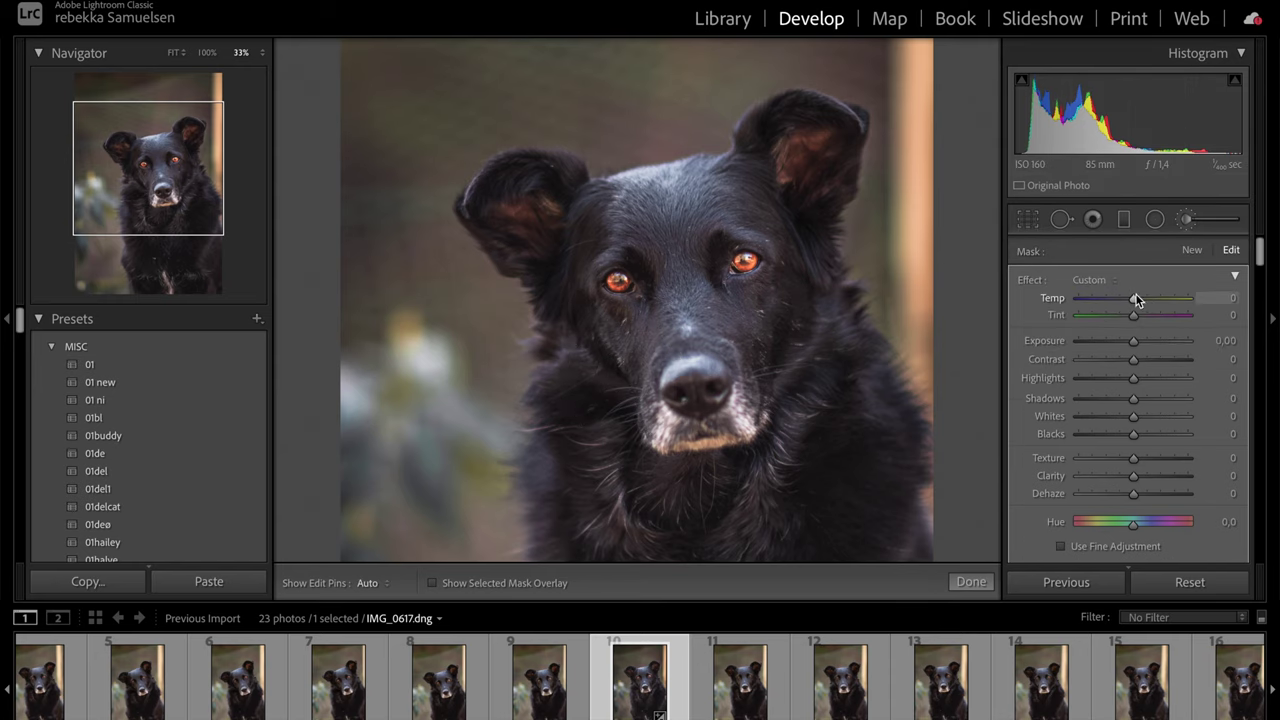
drag(1134, 301, 1113, 302)
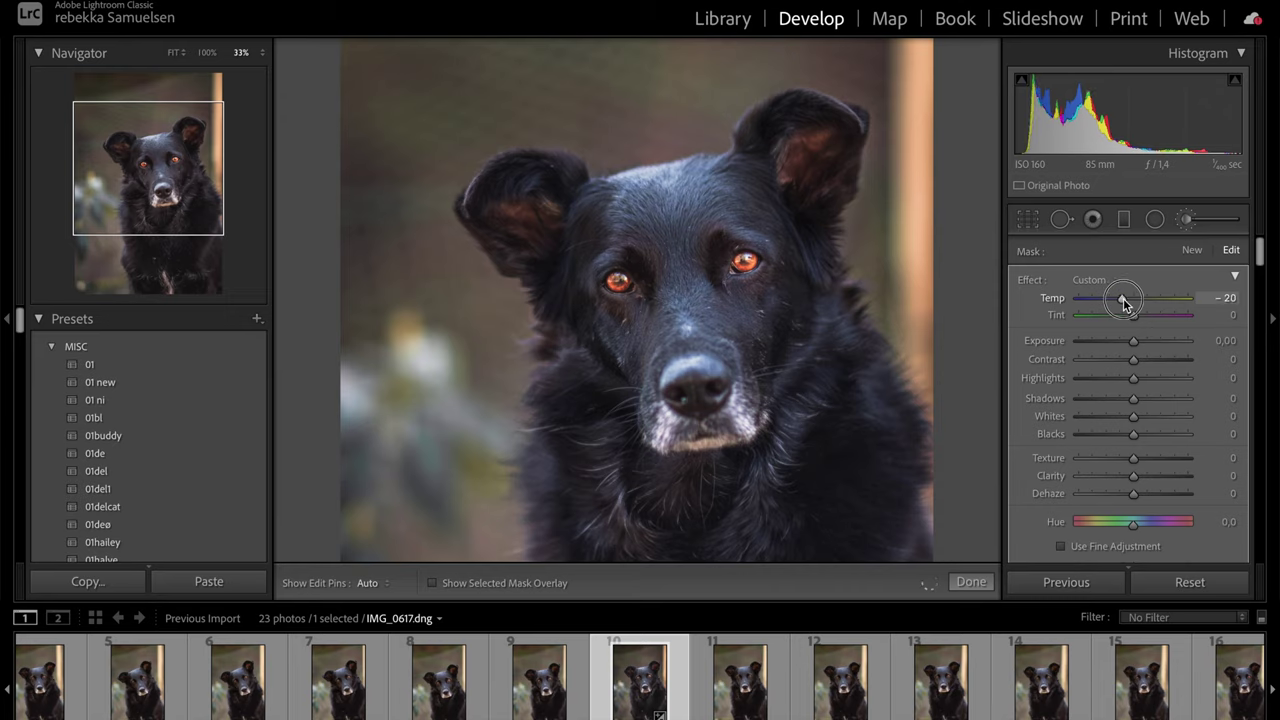
drag(1137, 307, 1134, 307)
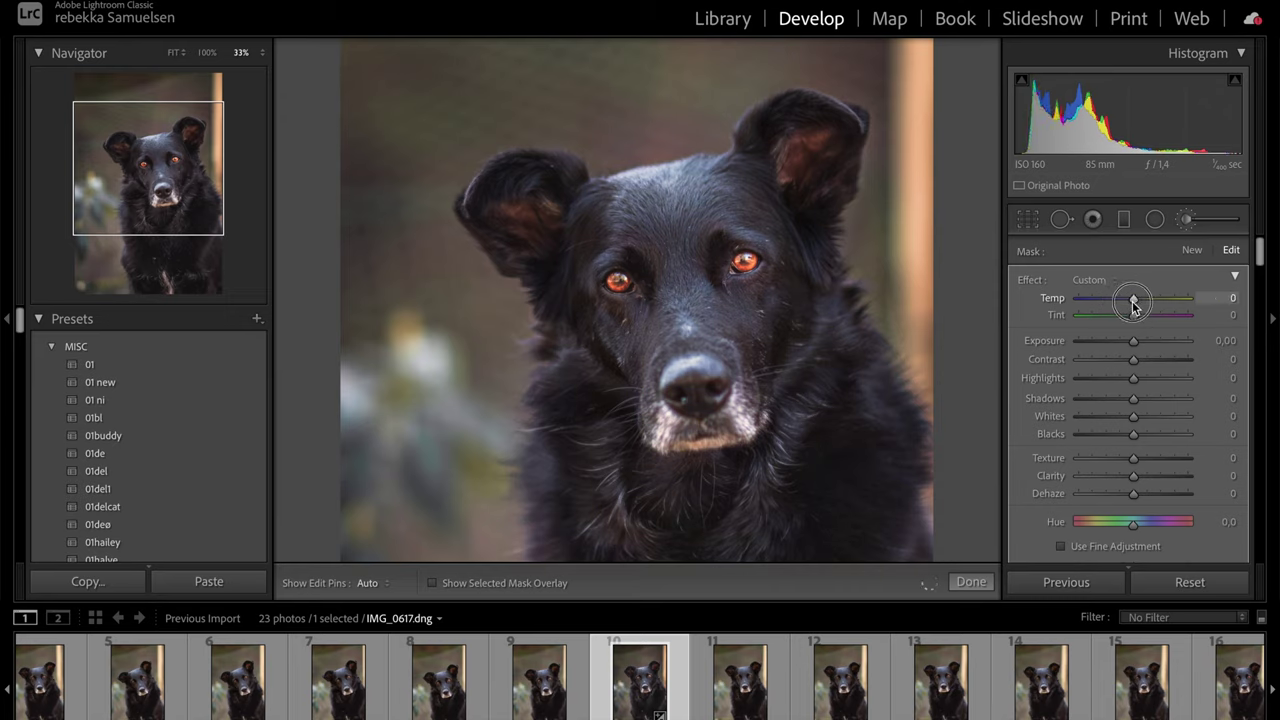
Step: Close the brush adjustments and set the photo's Blue saturation to -69 in the HSL settings
scroll(1134, 377, down, 10)
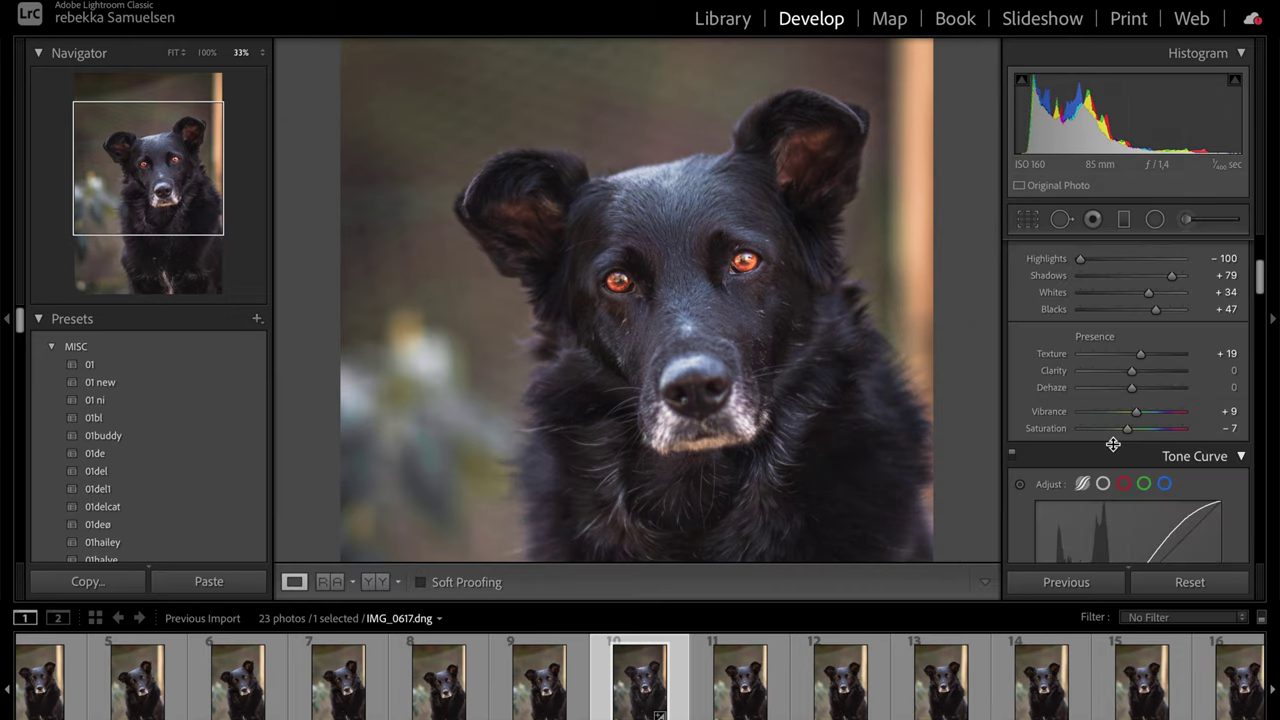
scroll(1120, 455, down, 2)
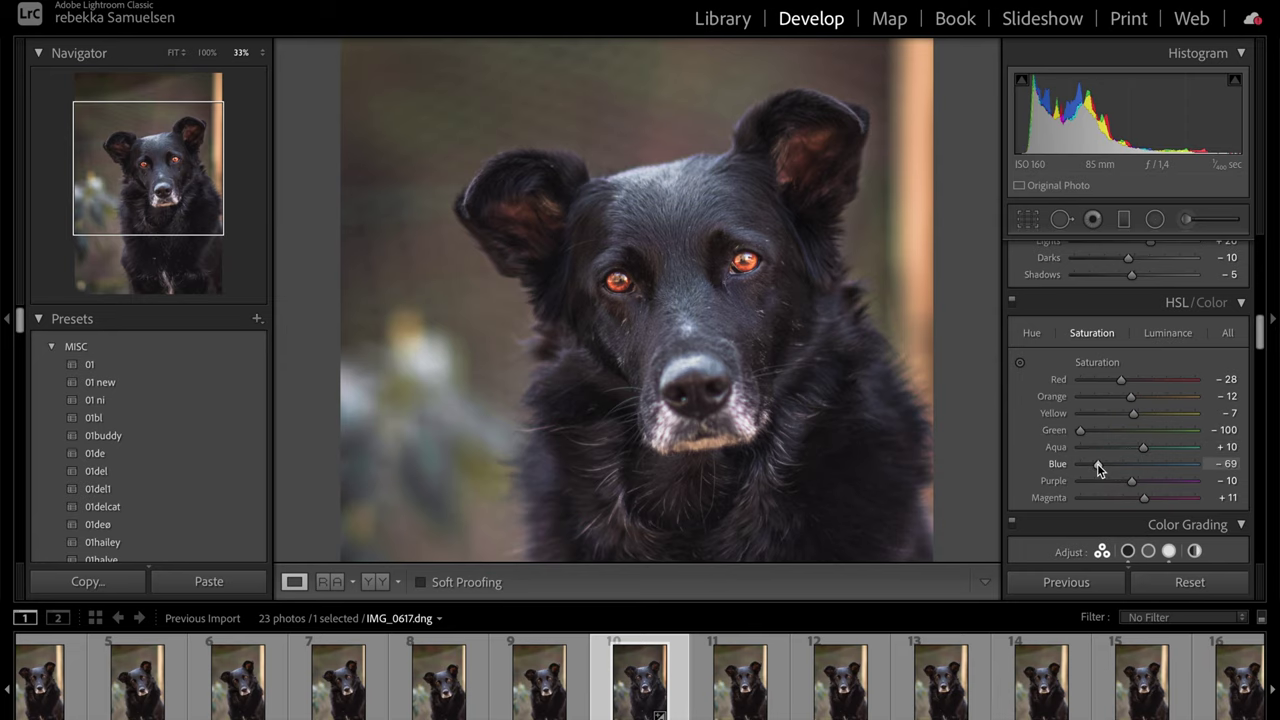
click(877, 423)
Step: Send the adjusted dog photo to Adobe Photoshop for editing
right_click(757, 309)
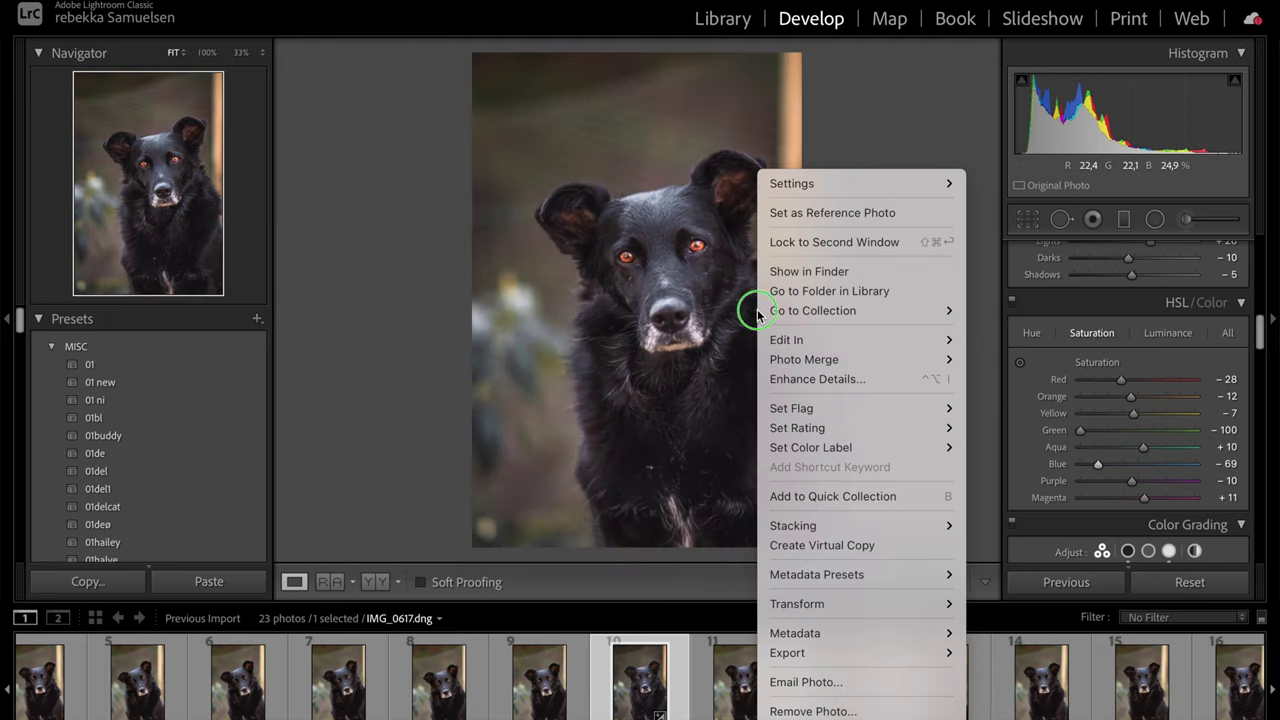
mouse_move(940, 355)
click(975, 340)
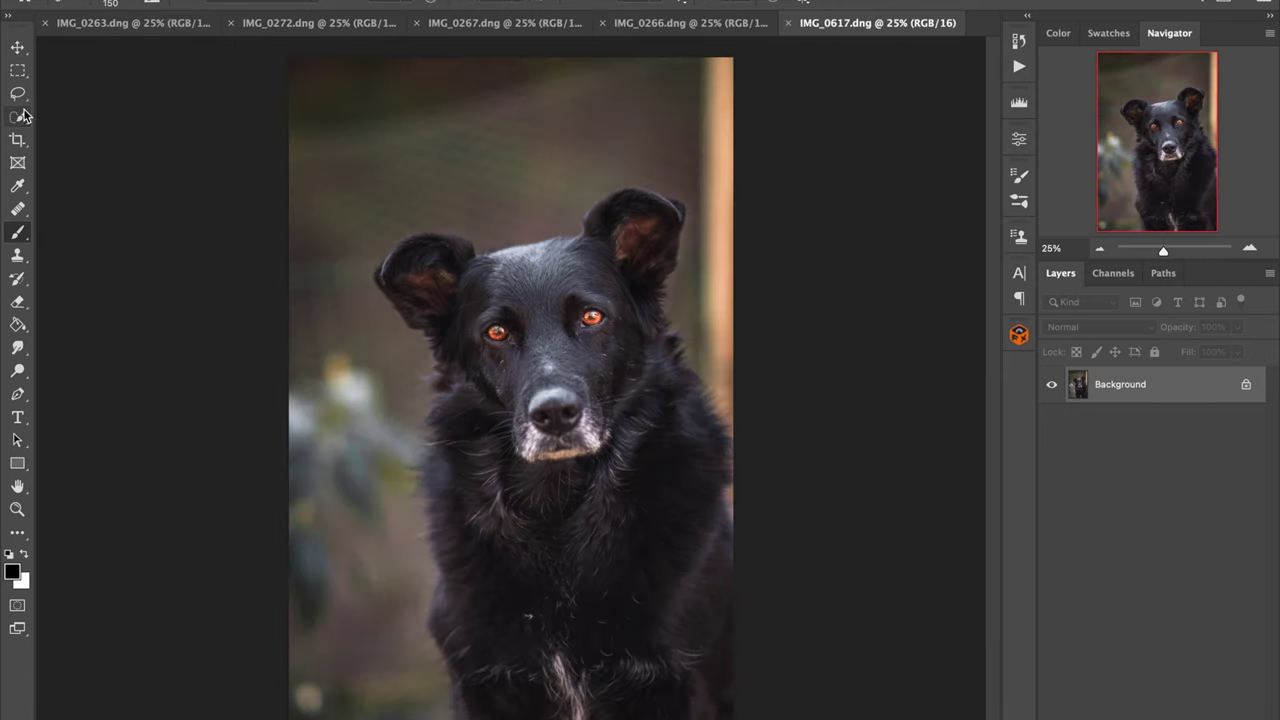
Step: Select the dog without its background using Quick Selection and output the selection from Select and Mask as a layer mask
click(21, 117)
mouse_move(640, 640)
mouse_down()
mouse_move(619, 340)
mouse_move(479, 295)
mouse_move(481, 333)
mouse_up()
key(super+d)
mouse_move(560, 438)
mouse_down()
mouse_move(477, 291)
mouse_move(618, 256)
mouse_move(645, 205)
mouse_move(675, 208)
mouse_move(637, 303)
mouse_move(691, 528)
mouse_move(482, 420)
mouse_move(476, 378)
mouse_move(490, 510)
mouse_move(528, 651)
mouse_up()
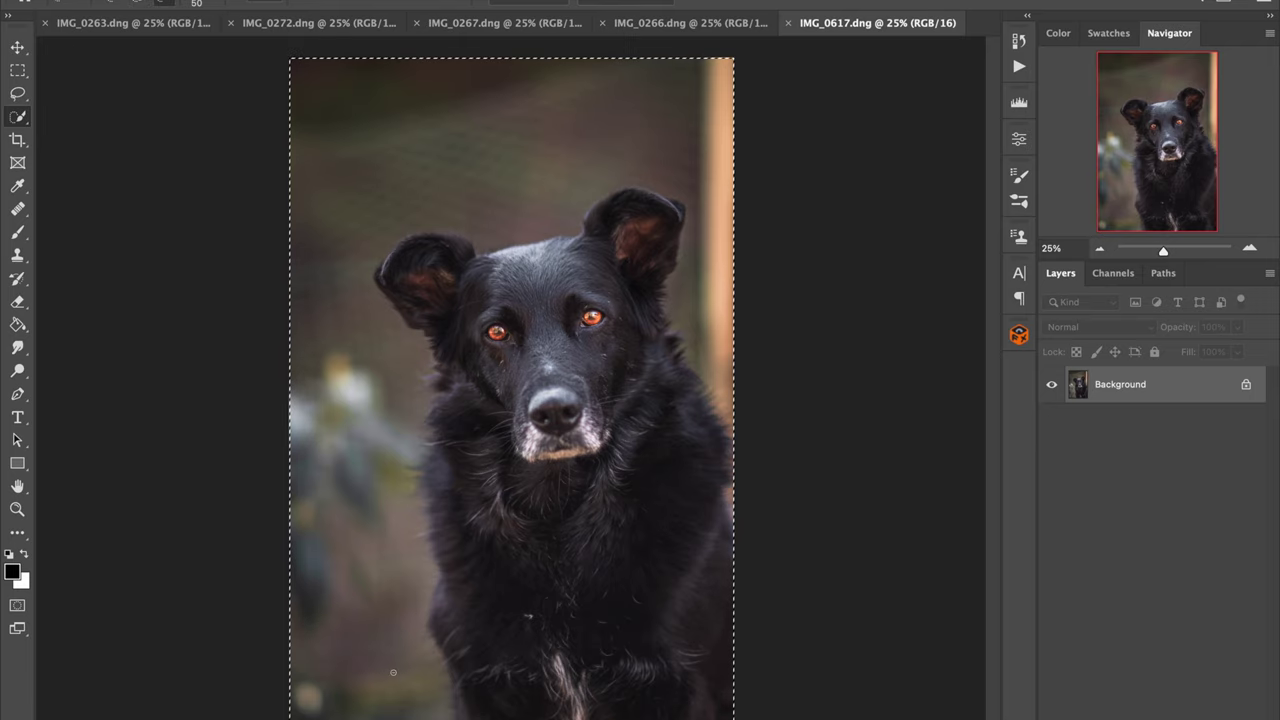
mouse_move(388, 710)
mouse_down()
mouse_move(348, 556)
mouse_move(326, 148)
mouse_move(473, 121)
mouse_move(640, 122)
mouse_move(711, 188)
mouse_move(733, 420)
mouse_up()
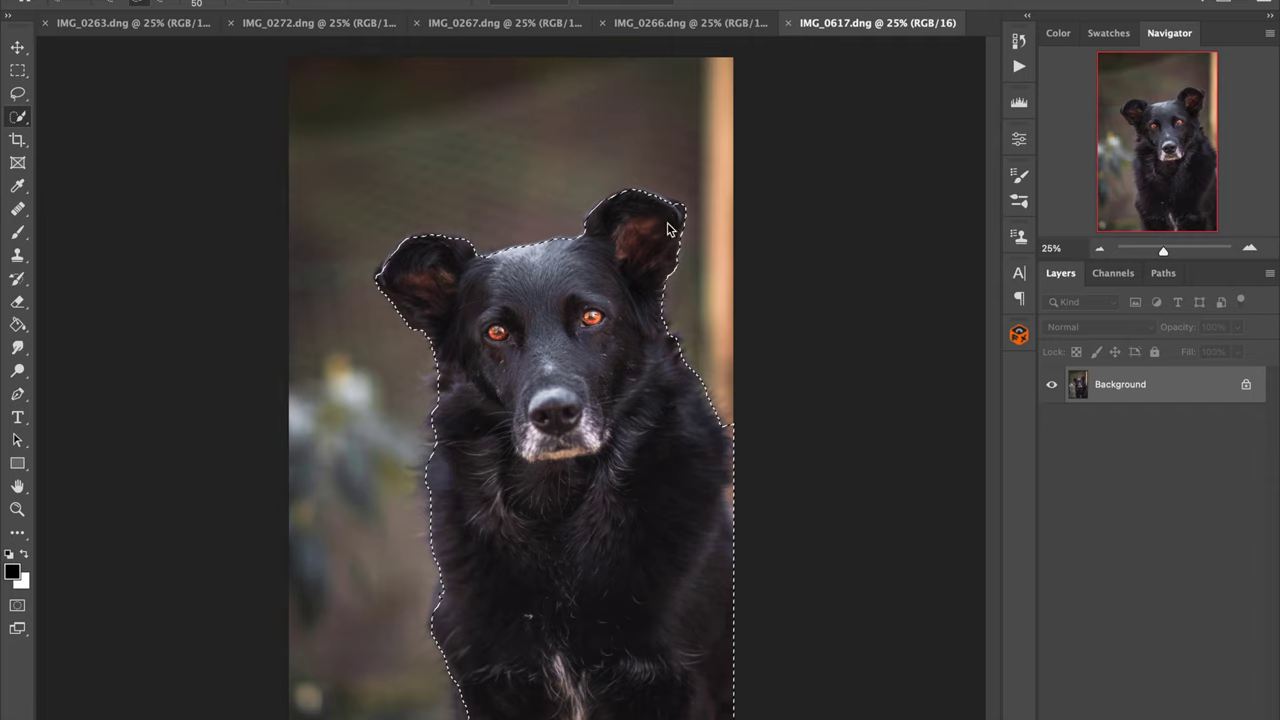
click(618, 2)
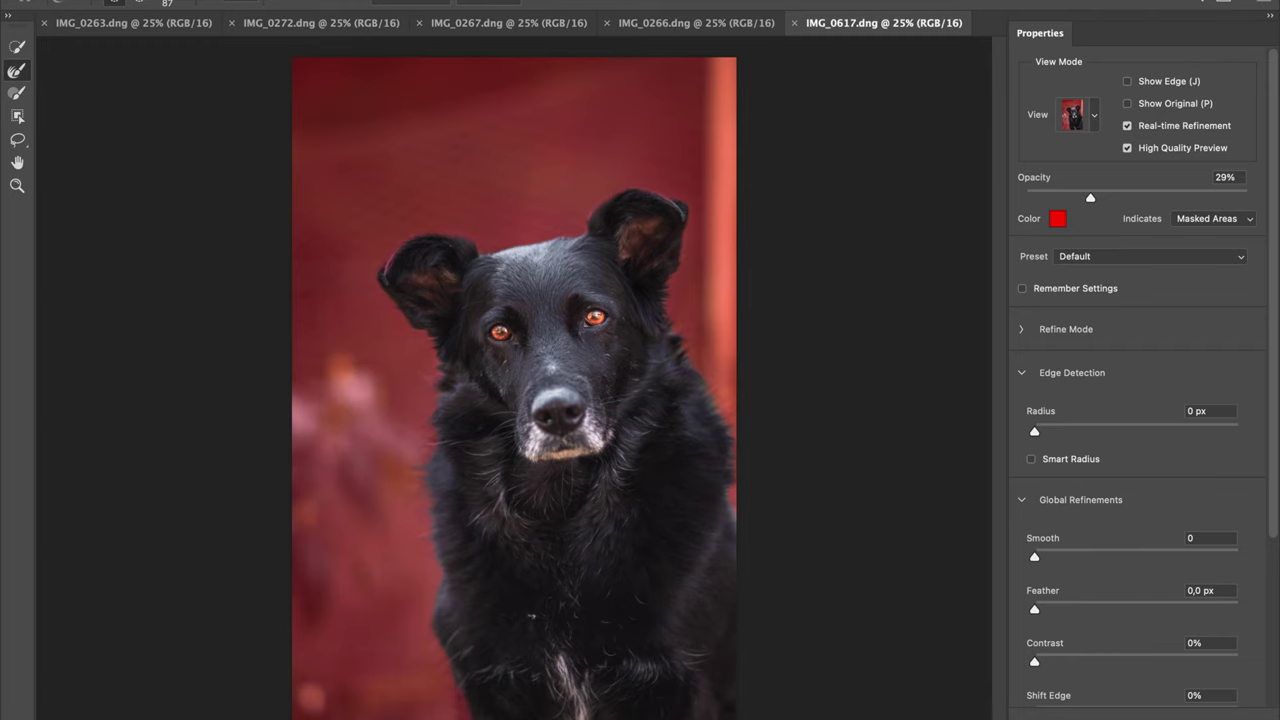
key(Return)
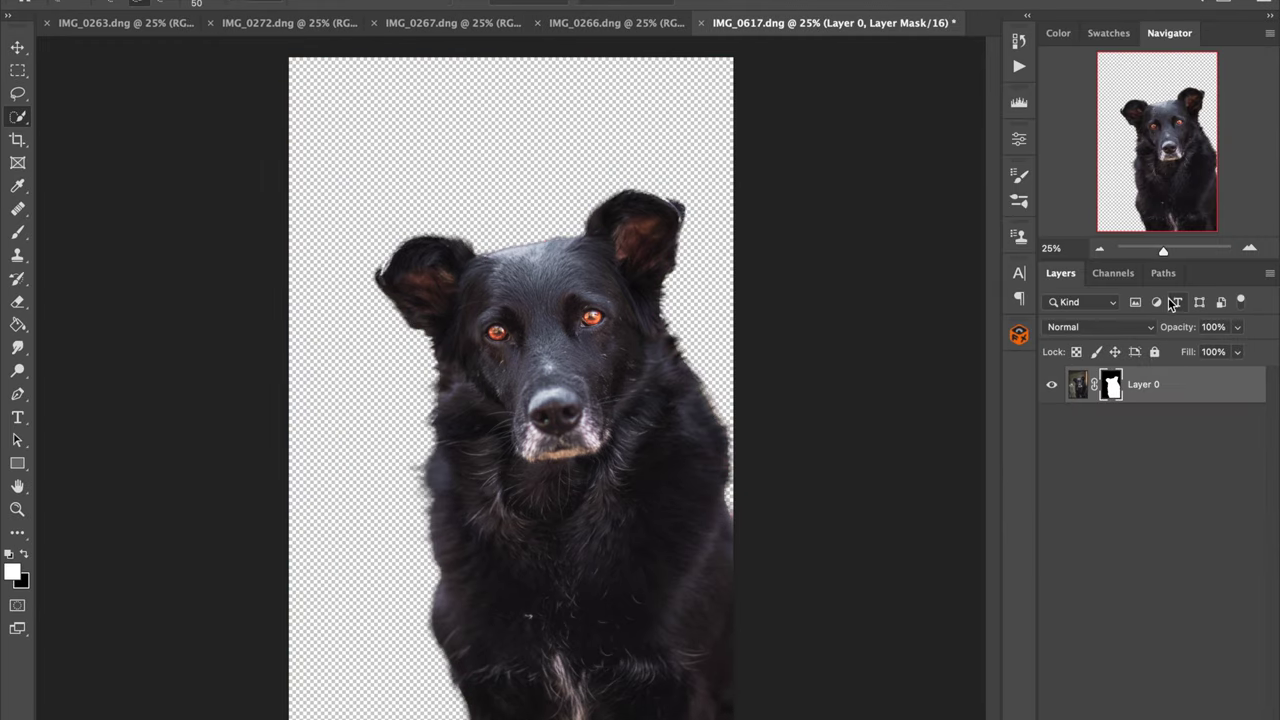
Step: Clean up the layer mask with the Brush tool along the edge of the ear on the image's left side
drag(1164, 258, 1172, 258)
scroll(852, 364, up, 5)
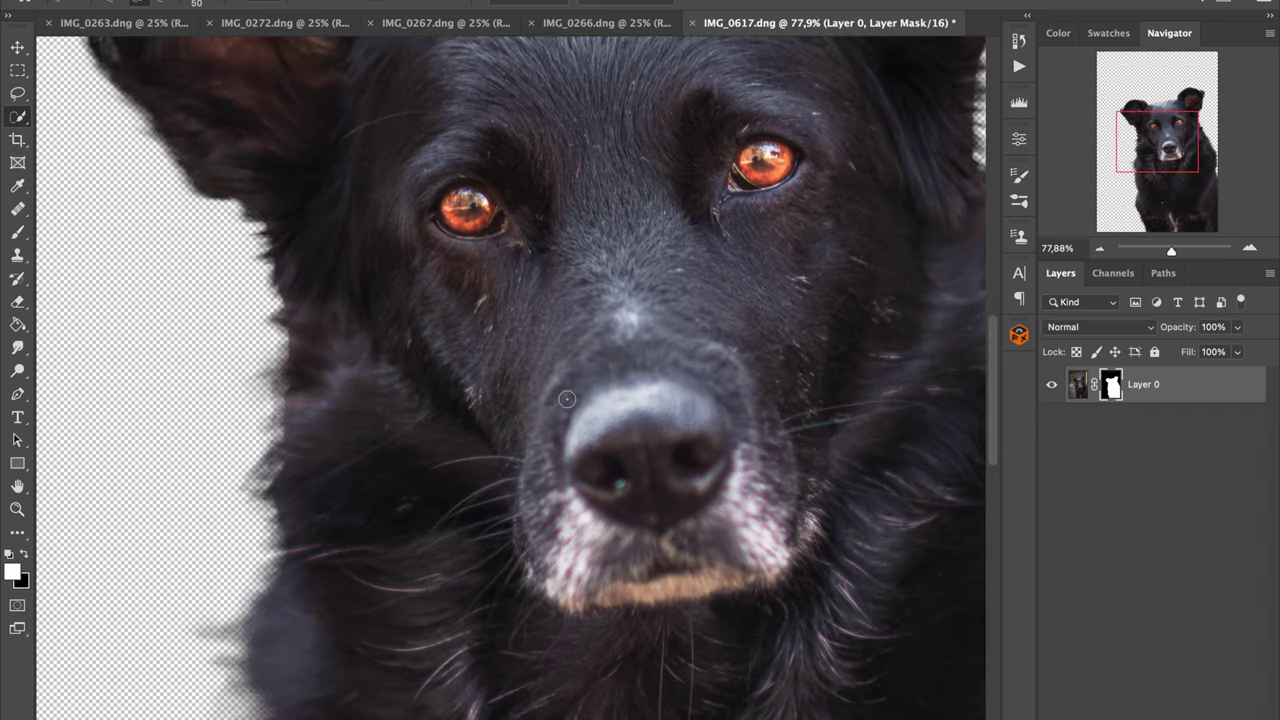
key(b)
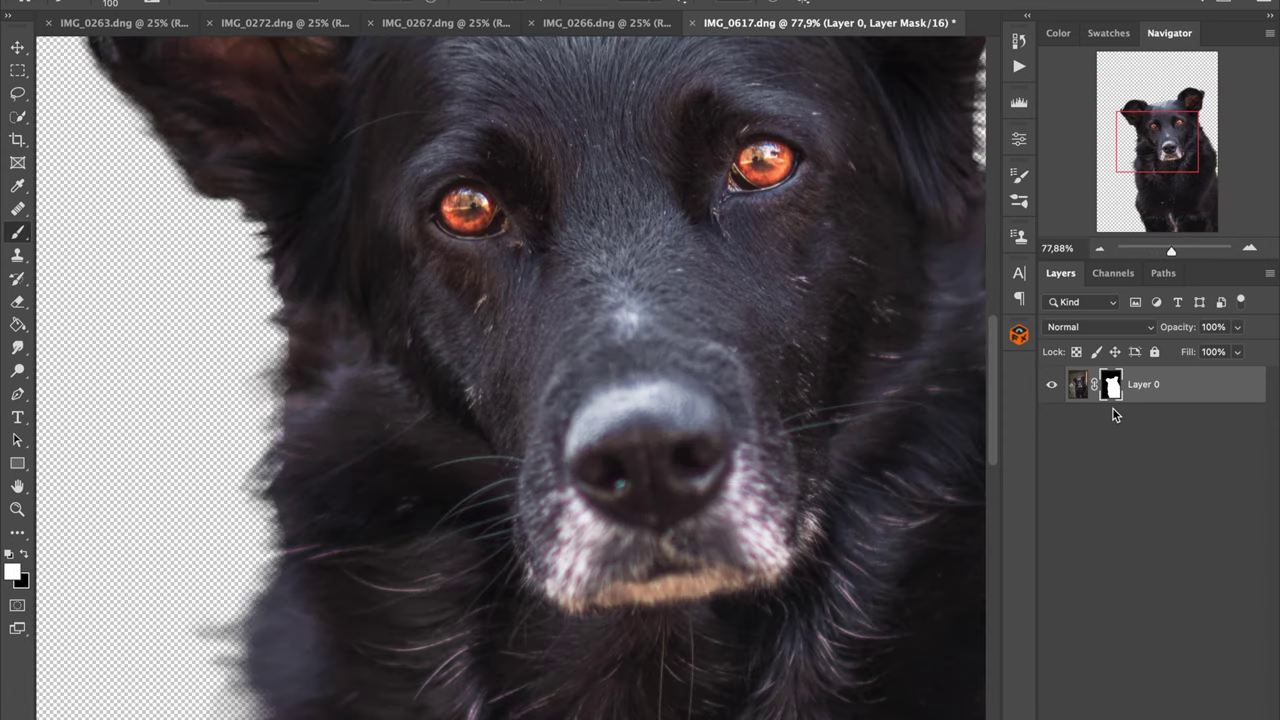
drag(1156, 150, 1137, 128)
mouse_move(340, 265)
mouse_down()
mouse_move(351, 240)
mouse_move(334, 271)
mouse_move(437, 186)
mouse_move(577, 195)
mouse_up()
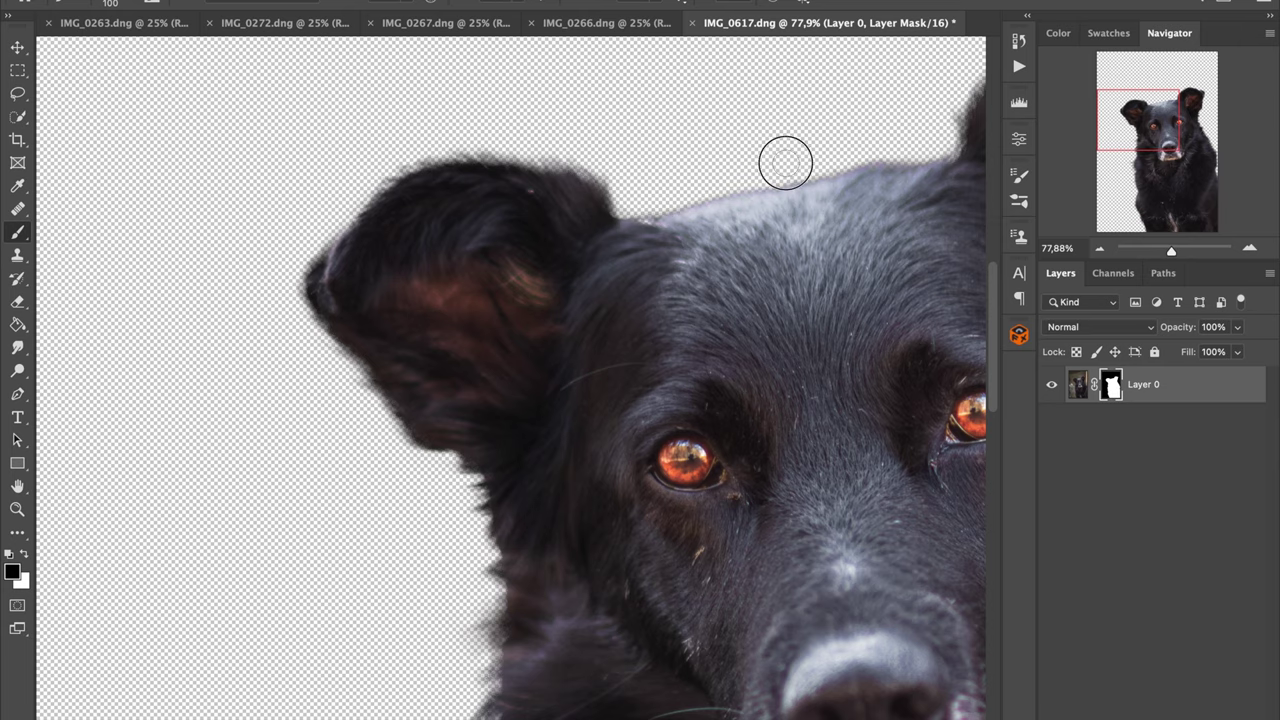
Step: Paint white on the layer mask to restore fur along the ear and neck edge on the image's right side
drag(1157, 114, 1157, 140)
key(x)
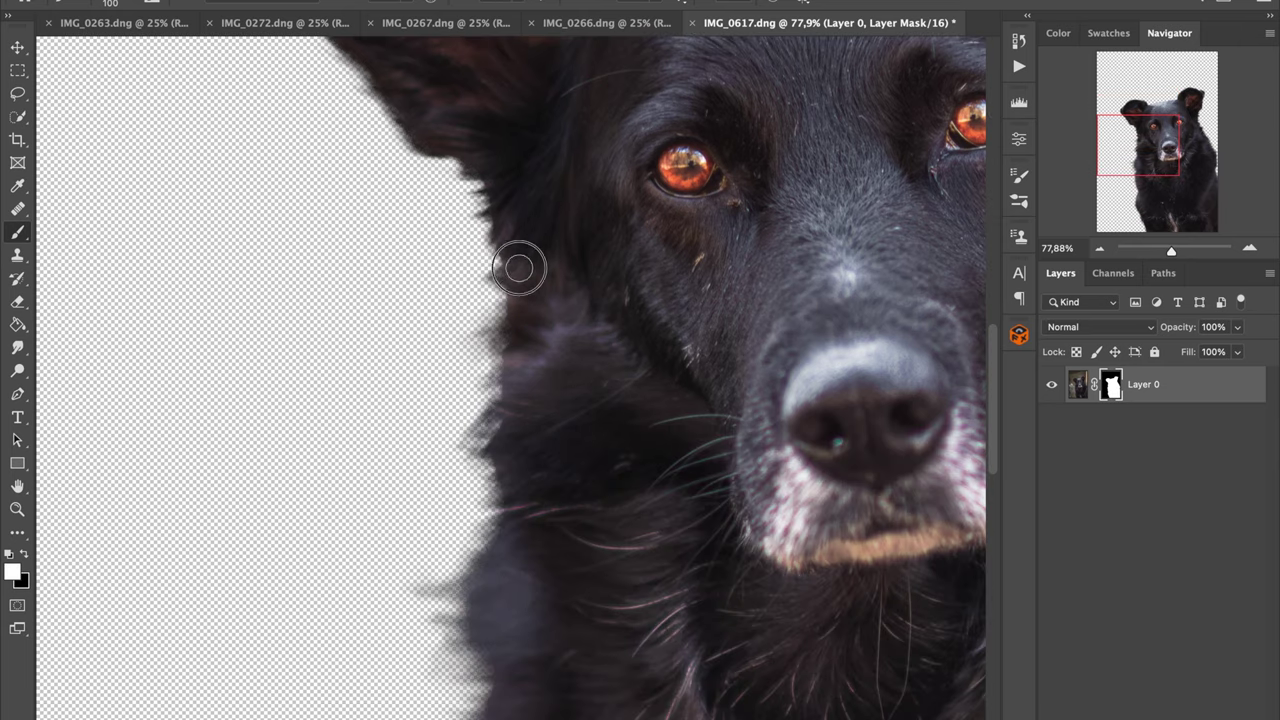
drag(1143, 135, 1181, 107)
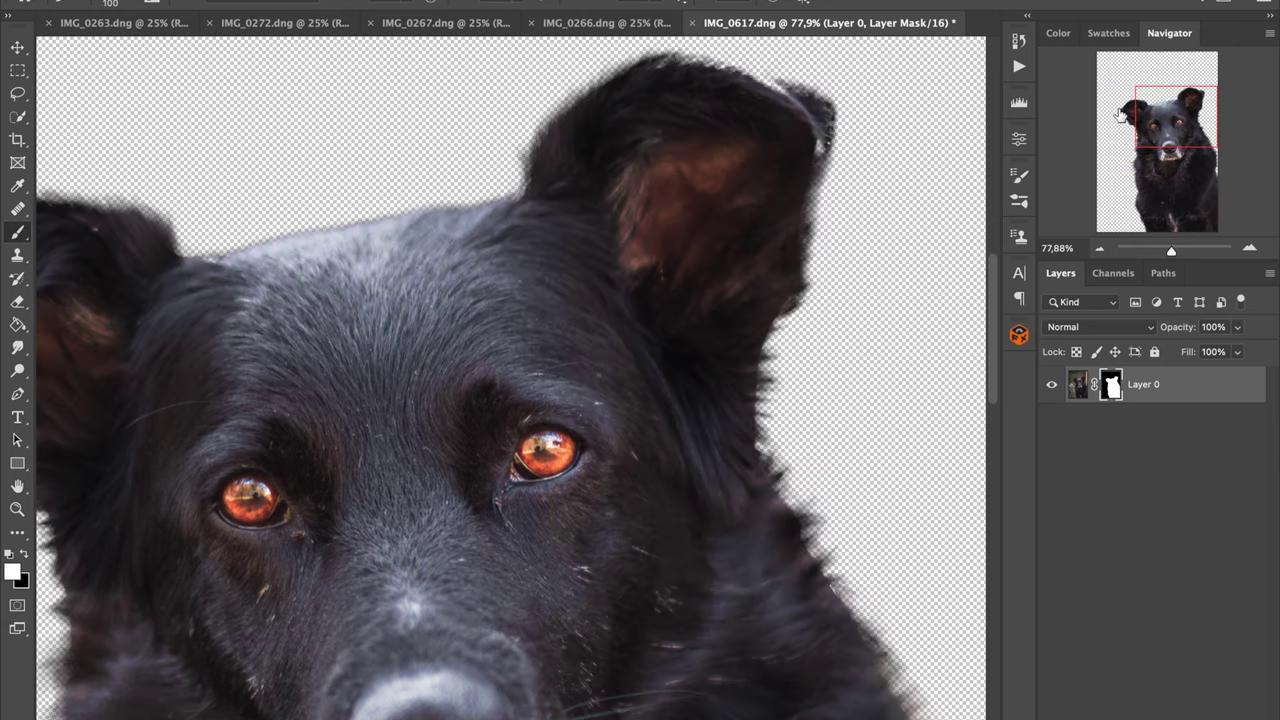
mouse_move(810, 119)
mouse_down()
mouse_move(795, 244)
mouse_move(737, 401)
mouse_move(738, 442)
mouse_move(757, 516)
mouse_move(762, 491)
mouse_move(839, 649)
mouse_up()
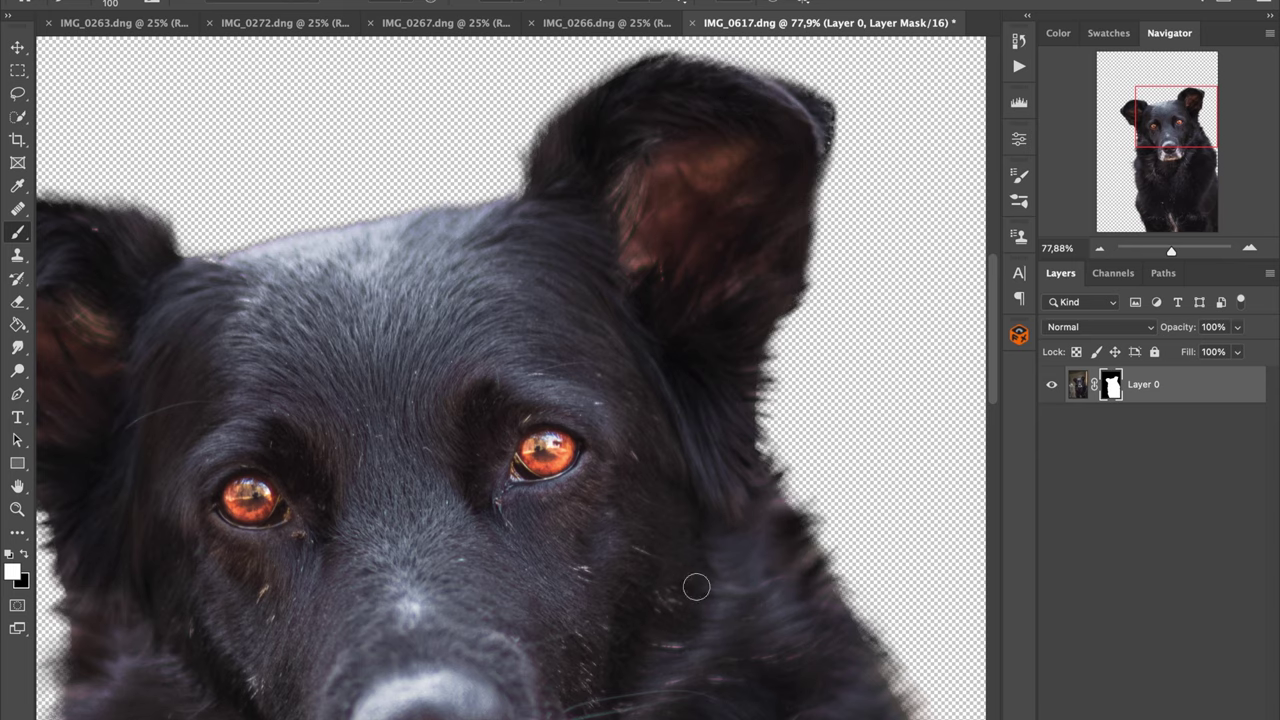
Step: Duplicate the masked dog layer
key(super+minus)
key(super+minus)
key(super+minus)
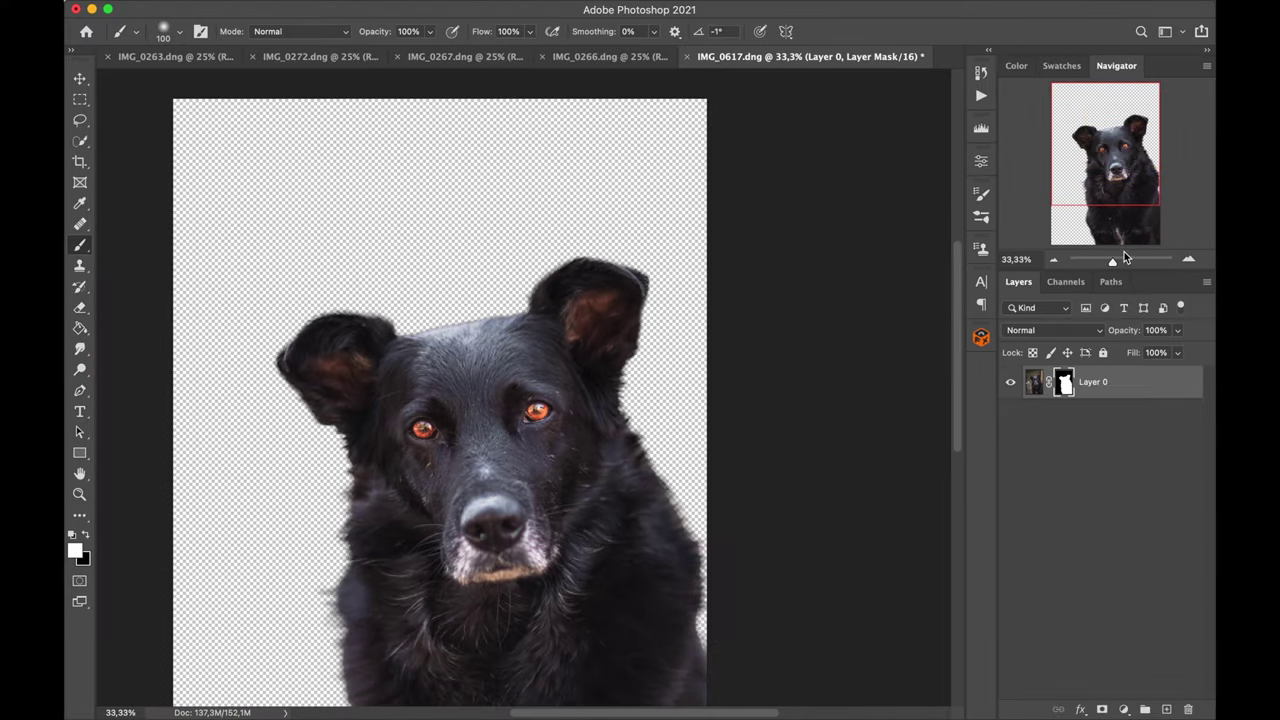
drag(1124, 259, 1129, 261)
drag(1145, 387, 1166, 709)
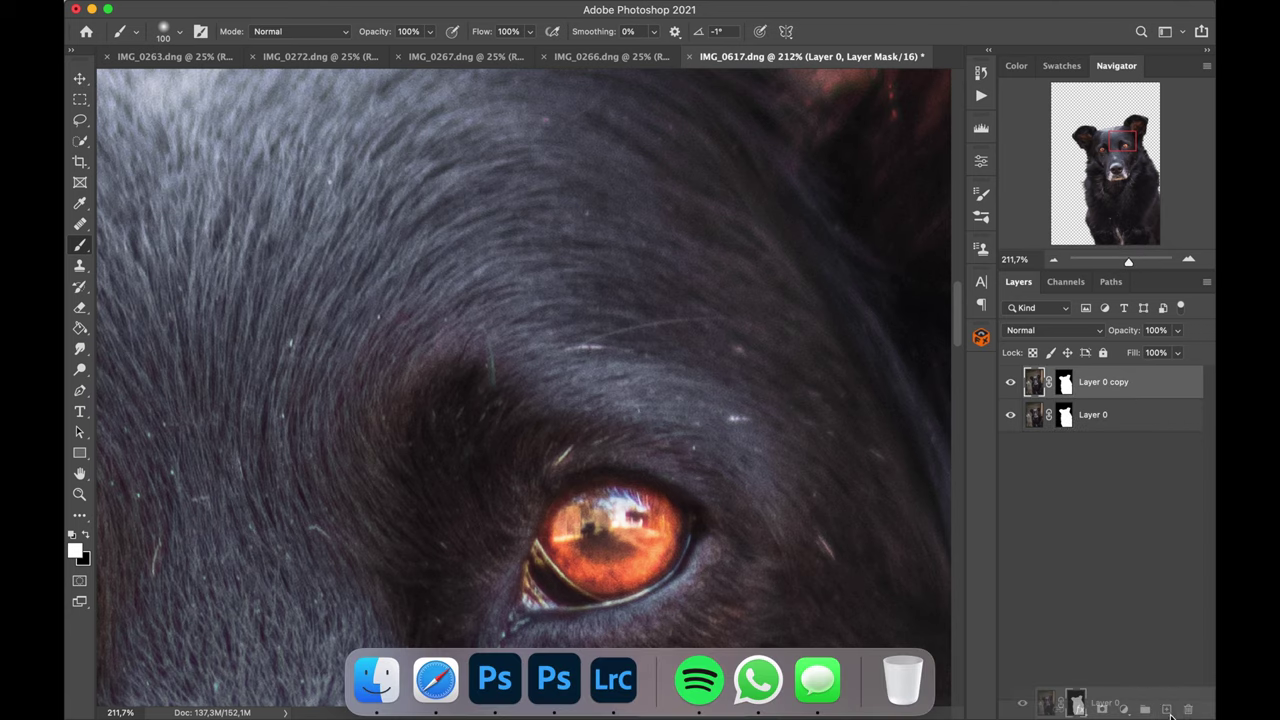
Step: Remove the light tear mark below the inner corner of the eye on the image's right side with a size 50 Healing Brush
mouse_move(1117, 148)
mouse_down()
mouse_move(1113, 166)
mouse_move(1116, 154)
mouse_up()
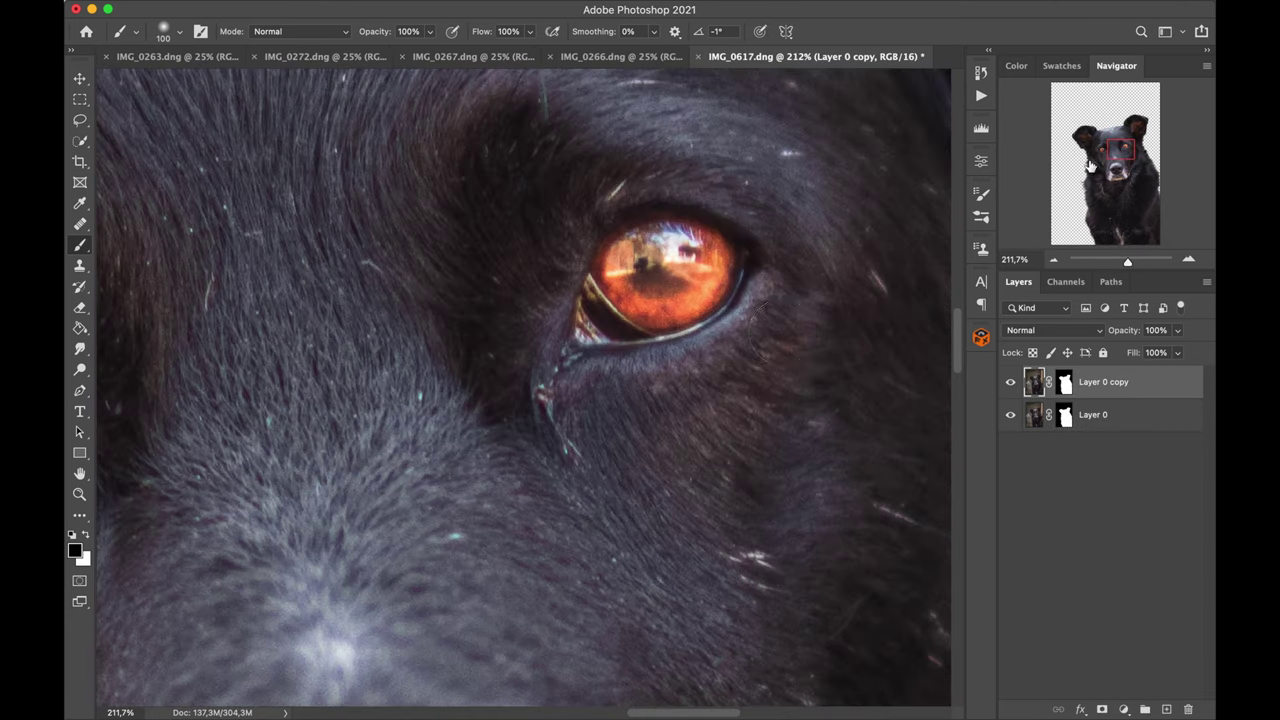
key(j)
key(bracketleft)
key(bracketleft)
key(bracketleft)
key(bracketleft)
key(bracketleft)
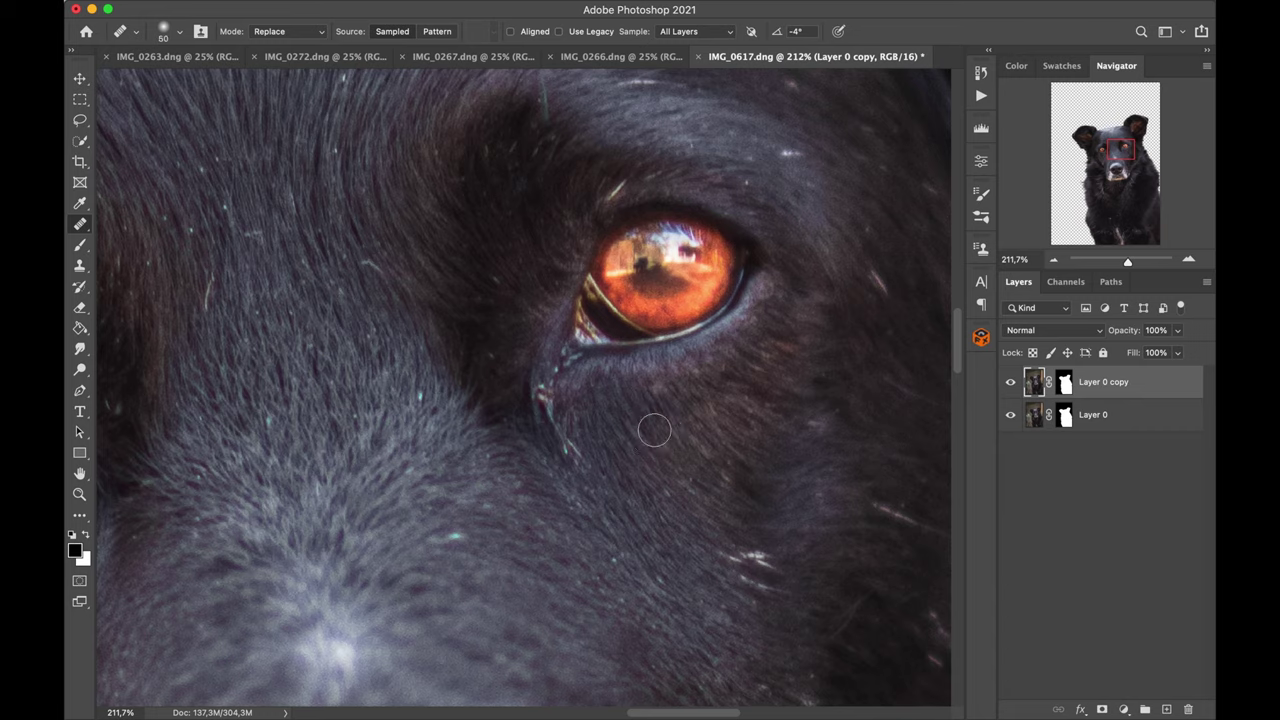
drag(545, 398, 565, 452)
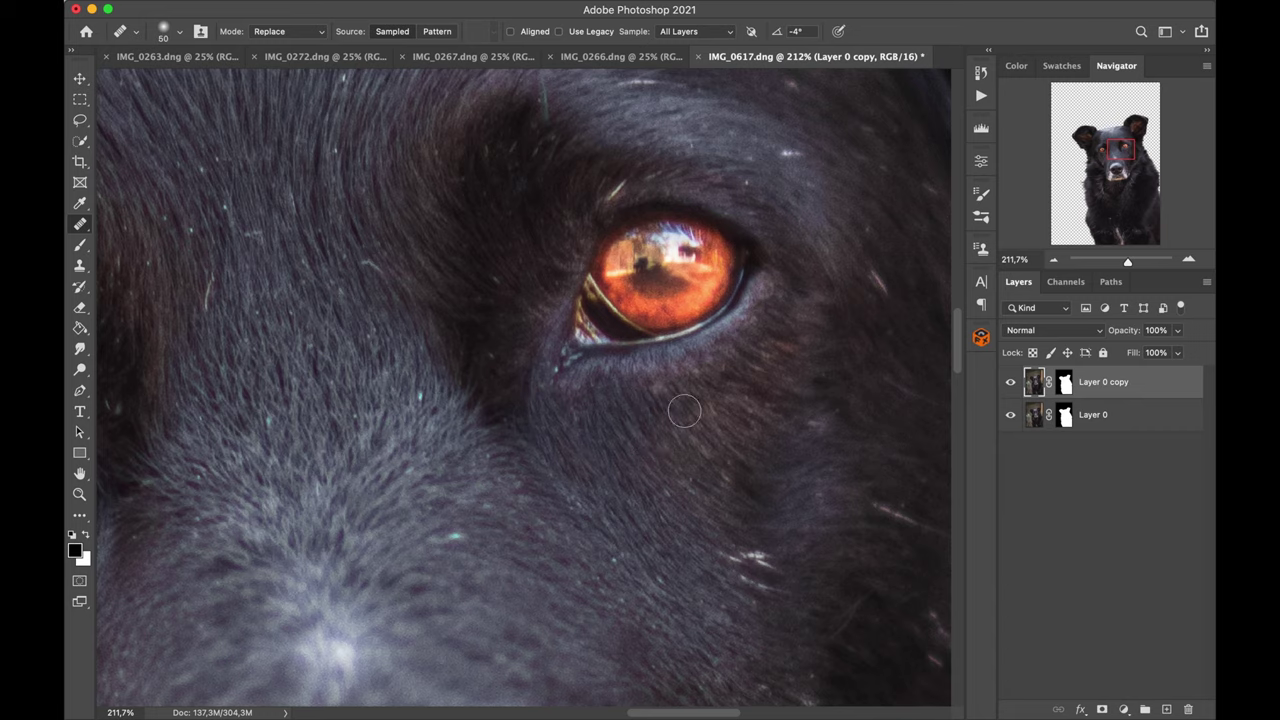
Step: Heal the spot beneath the inner corner of the eye on the image's left side and the light specks in the dark fur beside it
drag(1130, 183, 1095, 158)
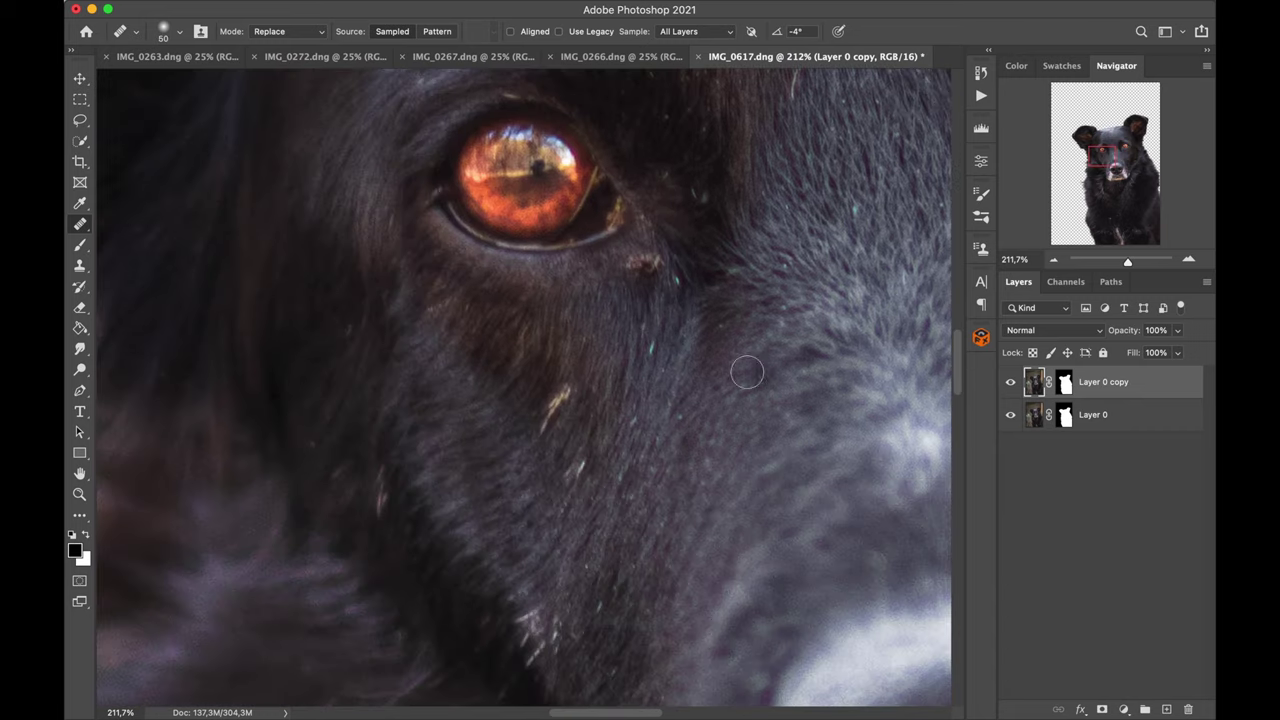
drag(657, 262, 634, 271)
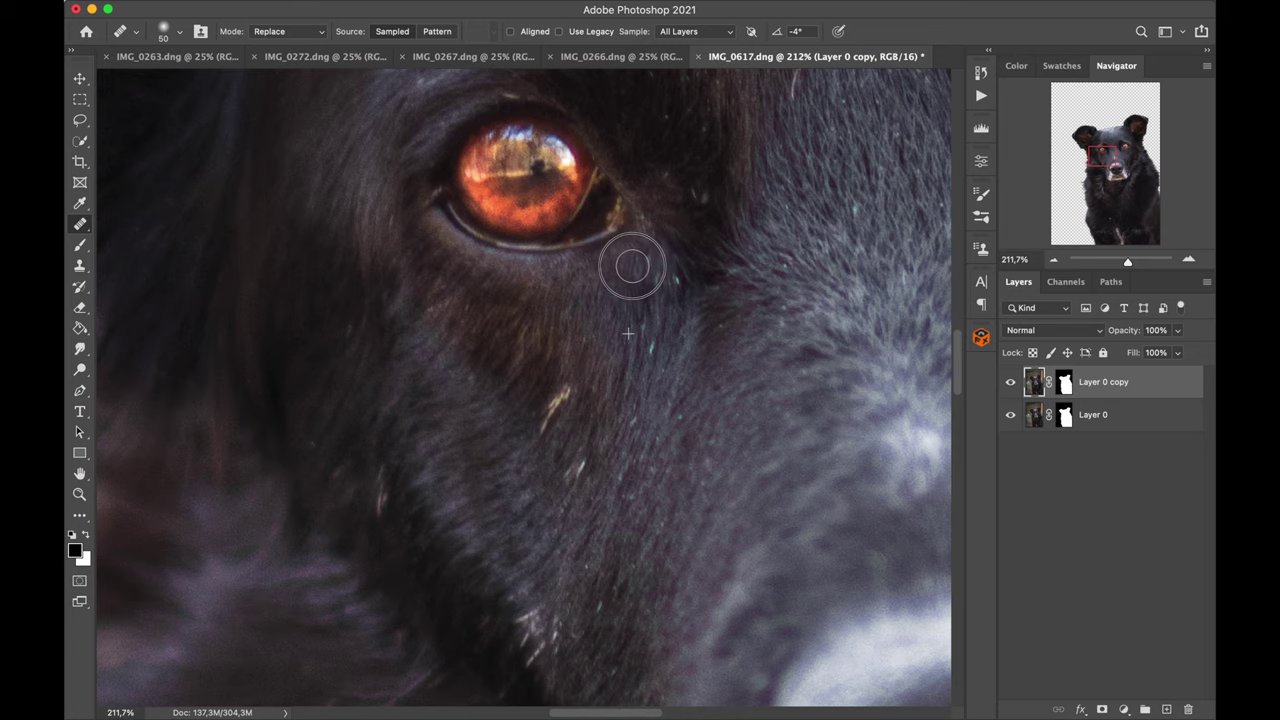
drag(1096, 162, 1098, 156)
click(725, 259)
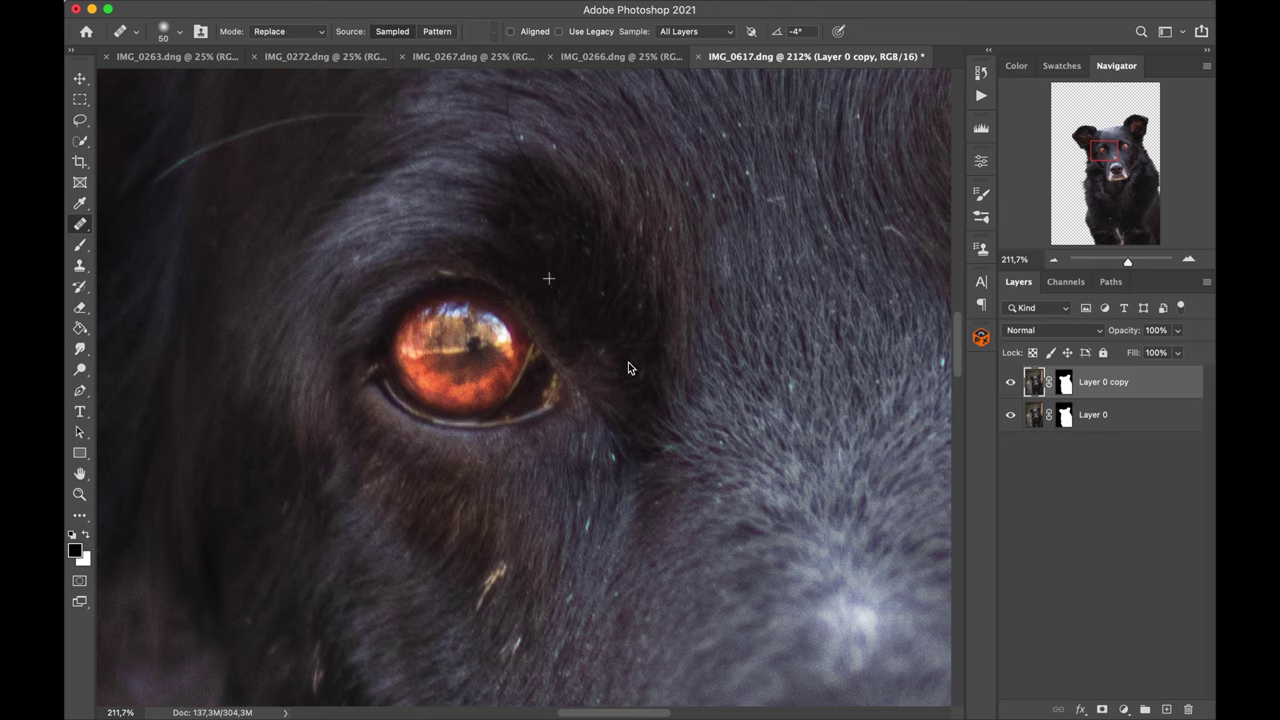
click(641, 303)
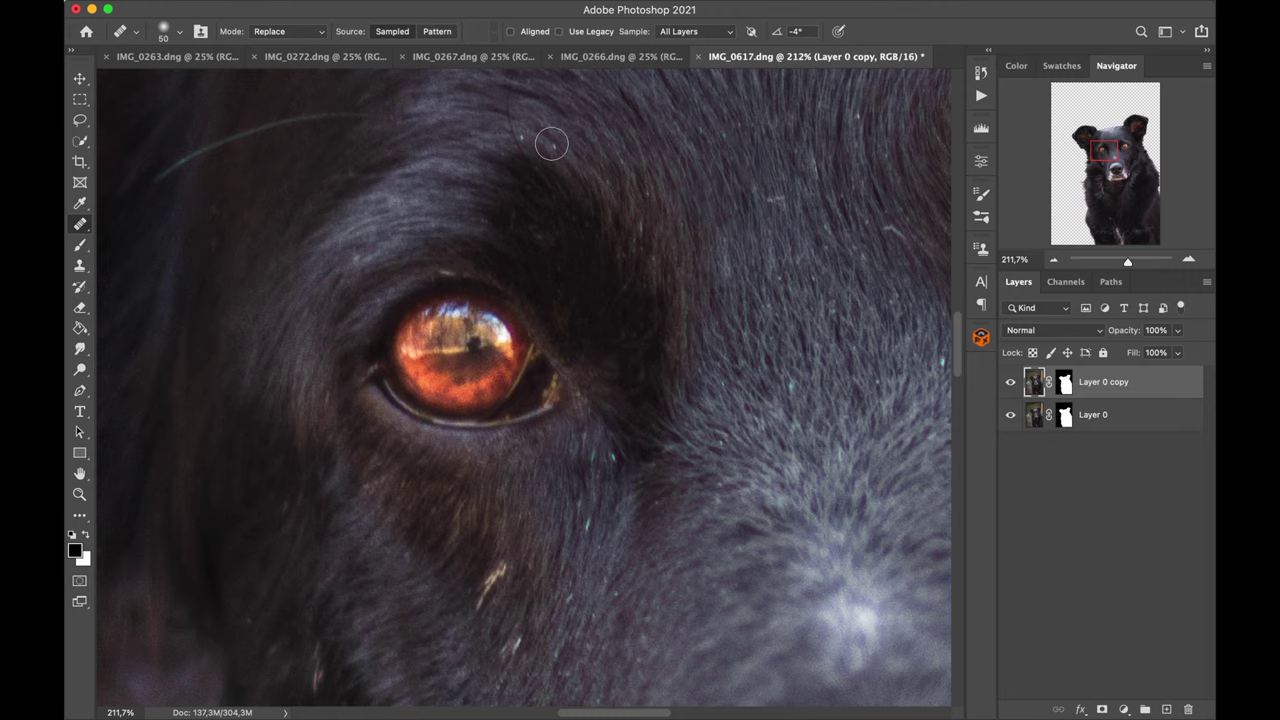
Step: Hide and show the retouched dog layer to compare it with the original beneath
mouse_move(1105, 150)
mouse_down()
mouse_move(1150, 140)
mouse_move(1122, 142)
mouse_up()
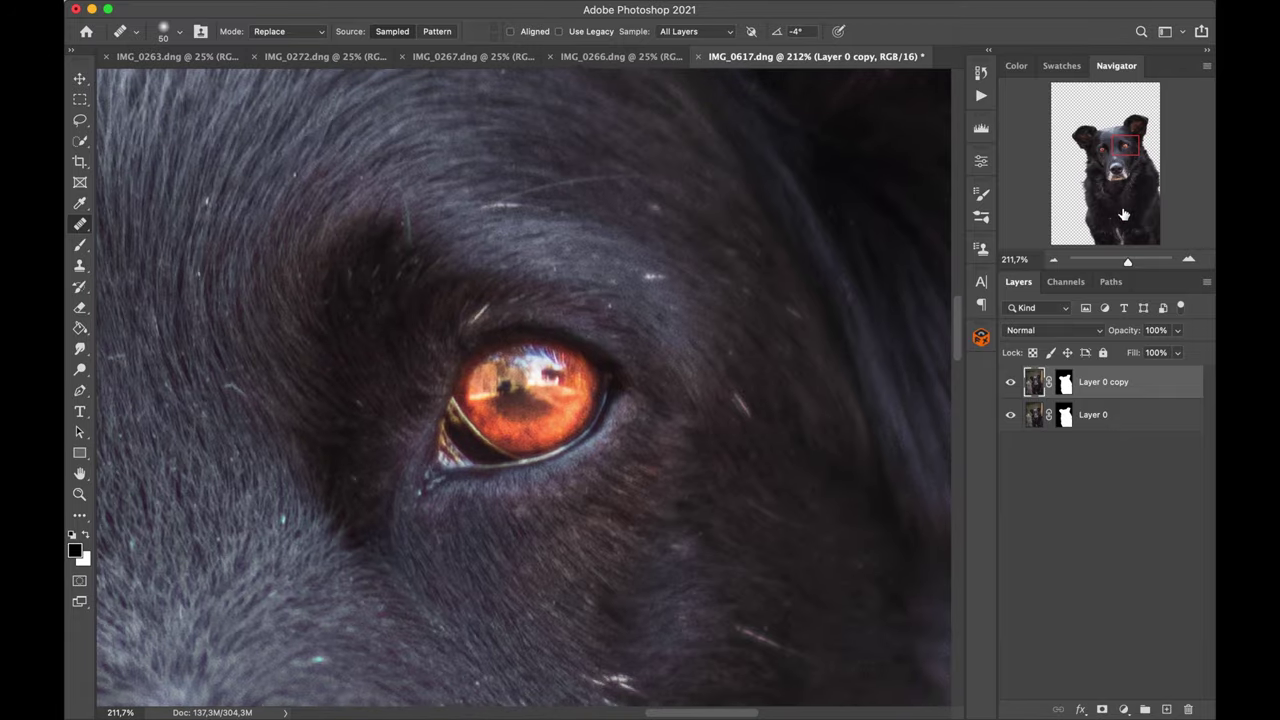
drag(1127, 257, 1115, 265)
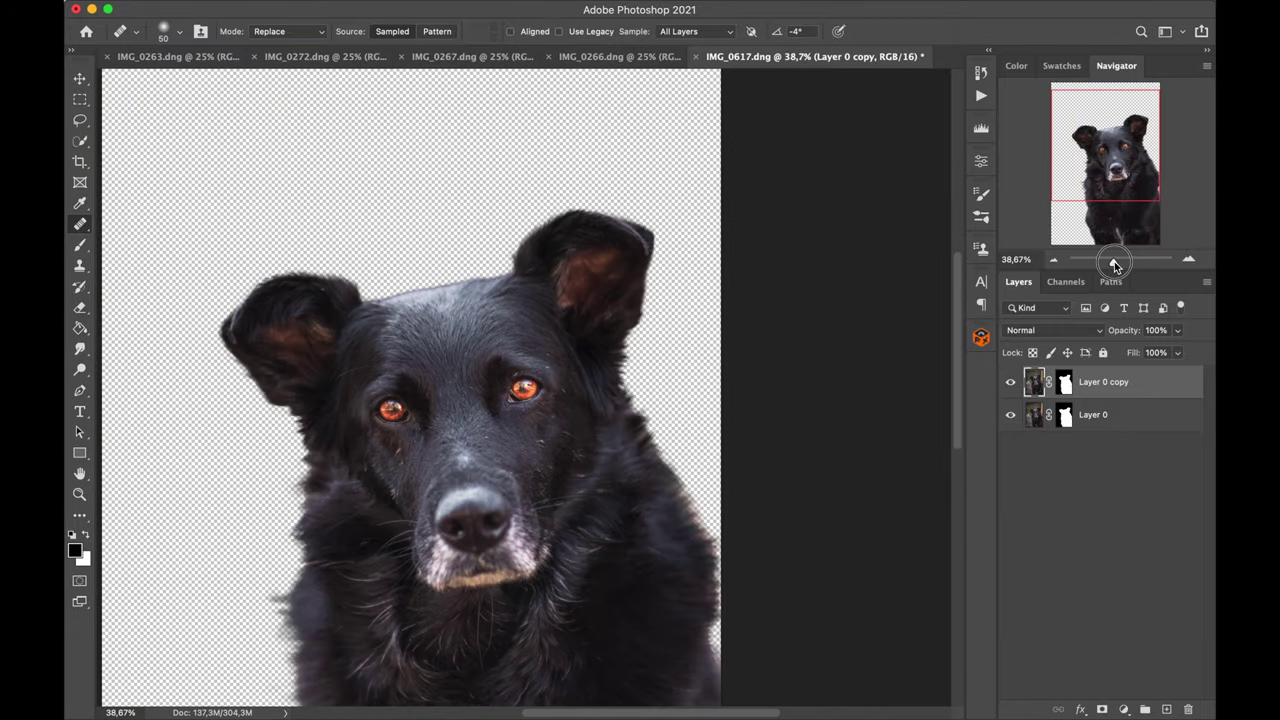
mouse_move(1093, 155)
mouse_down()
mouse_move(1091, 170)
mouse_move(1087, 155)
mouse_up()
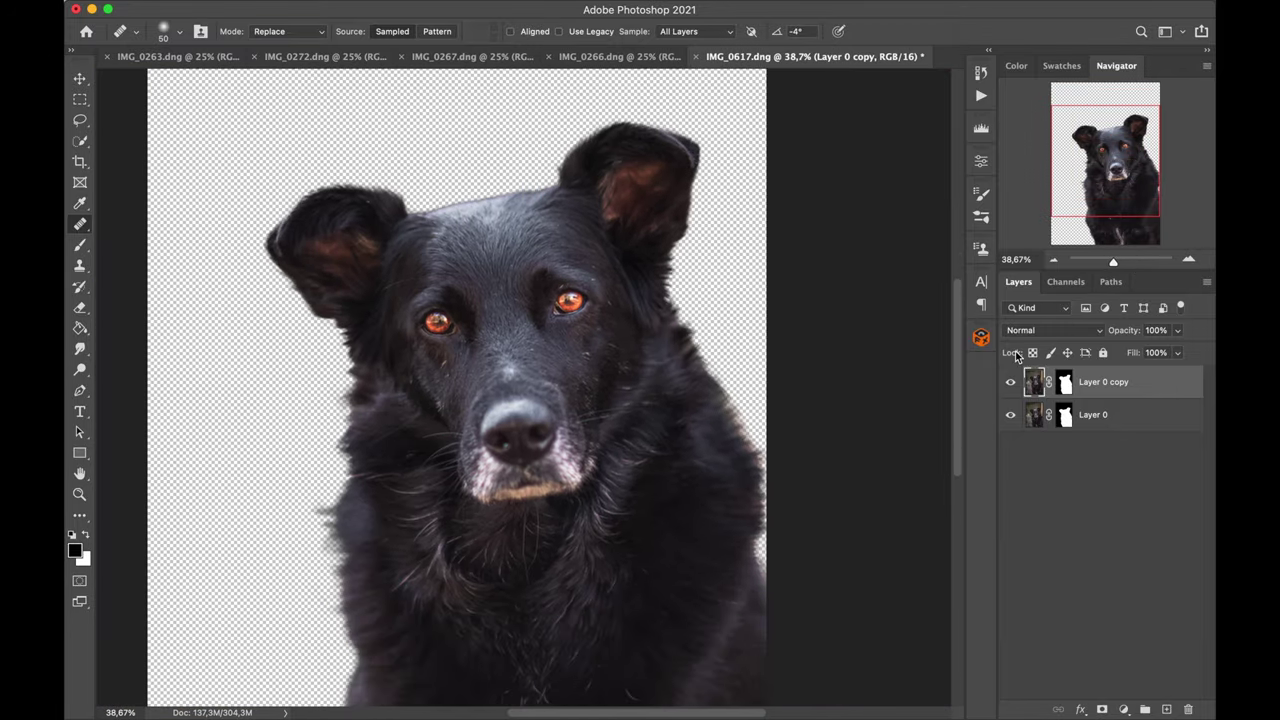
click(1009, 386)
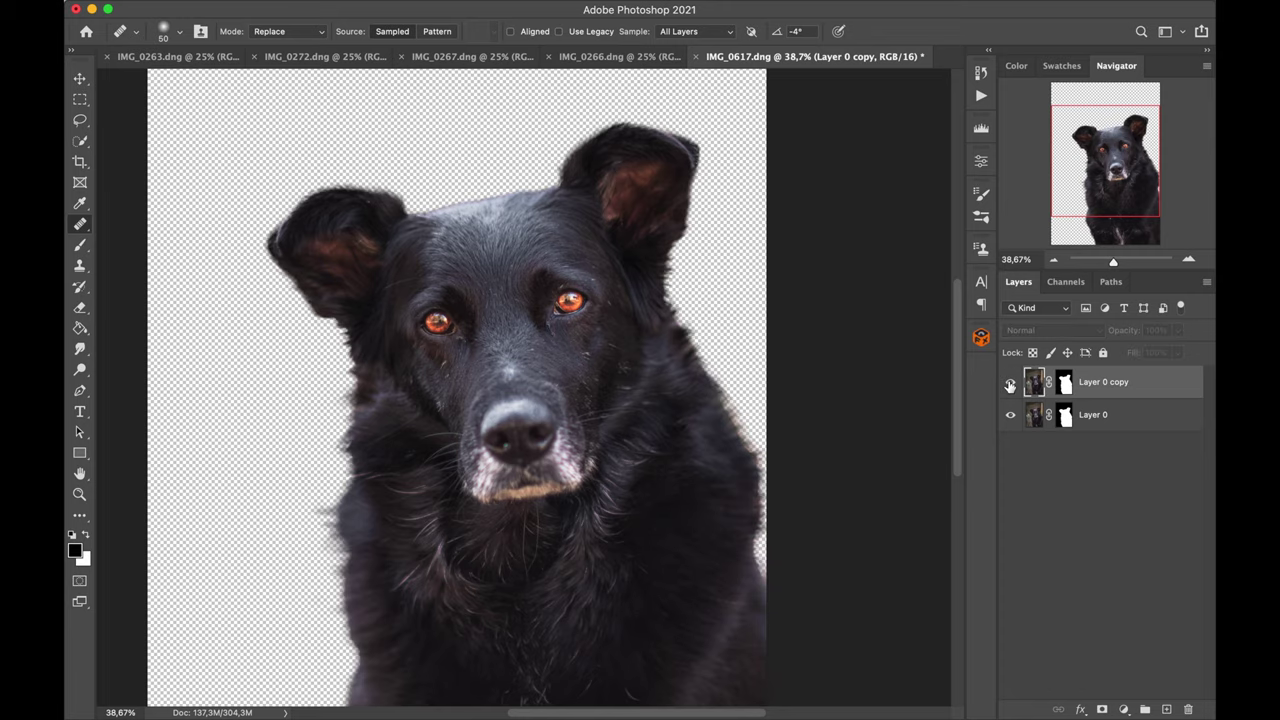
click(1009, 386)
Step: Merge the retouched dog layer and the original dog layer into one layer
drag(1110, 265, 1112, 268)
shift+click(1121, 420)
right_click(1122, 420)
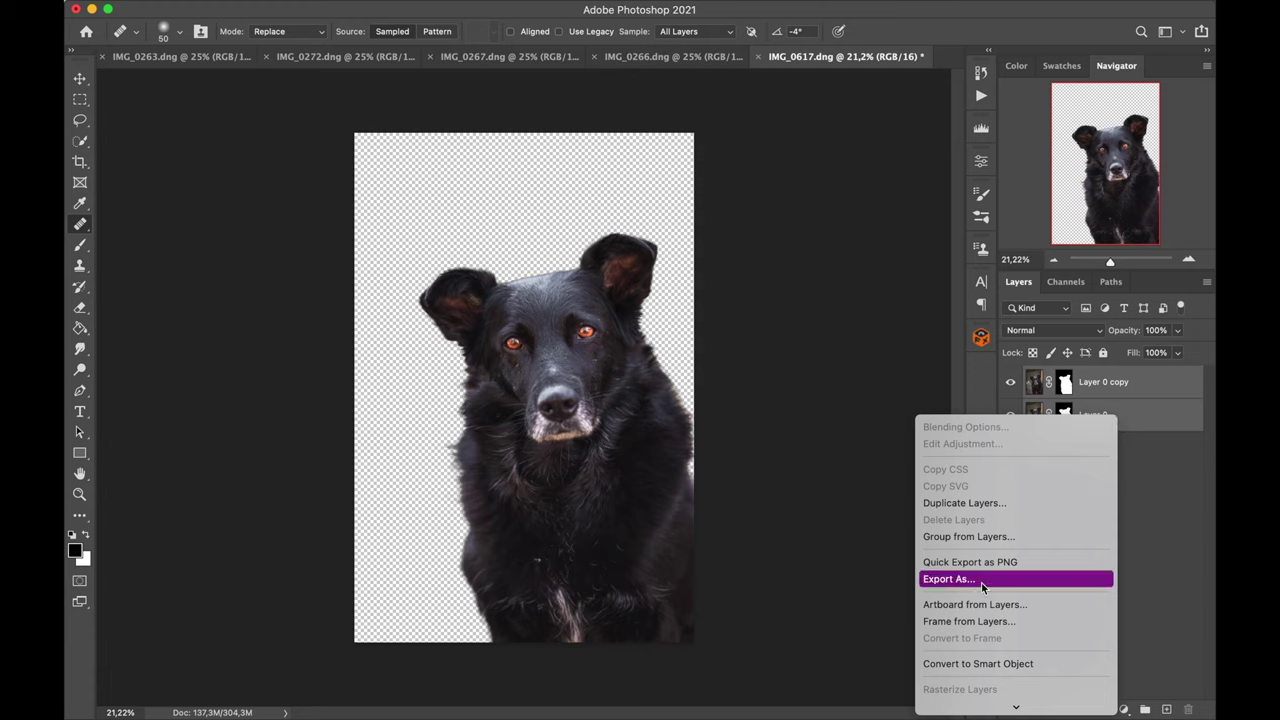
scroll(980, 580, down, 3)
click(978, 470)
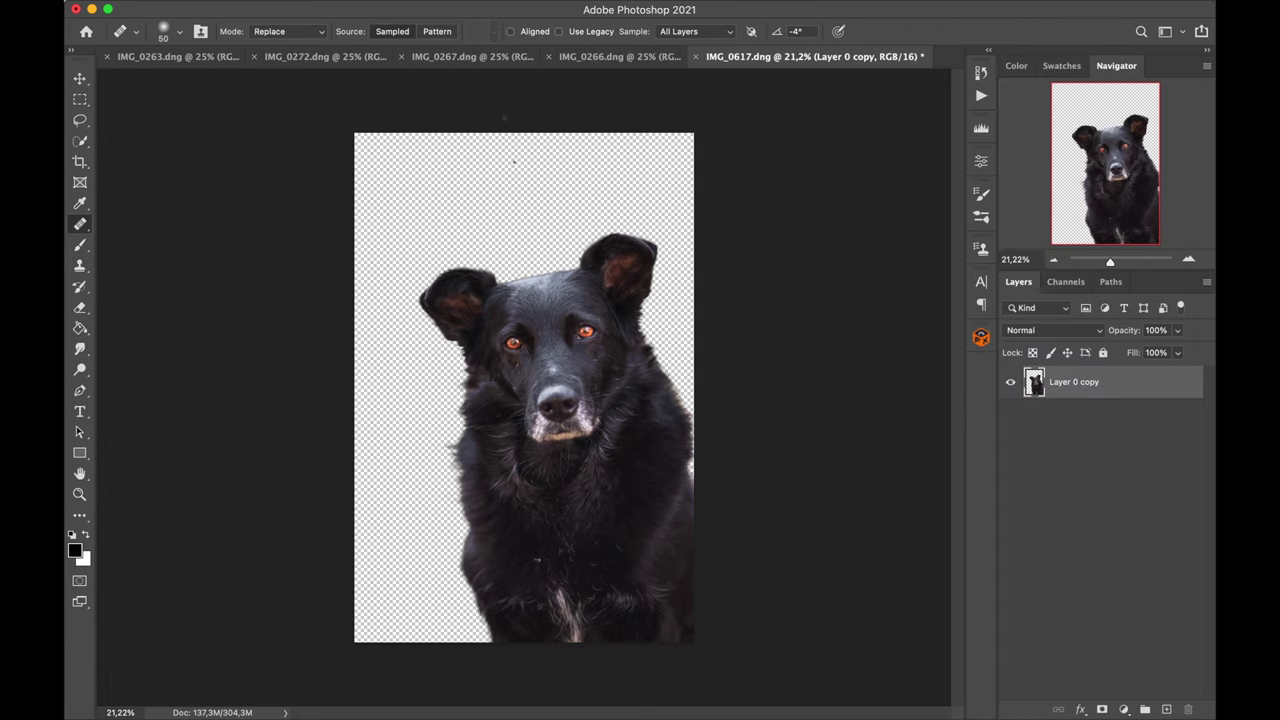
Step: Copy the entire IMG_0267.dng blossom photo into IMG_0617.dng as a new layer
click(203, 61)
click(384, 59)
click(532, 63)
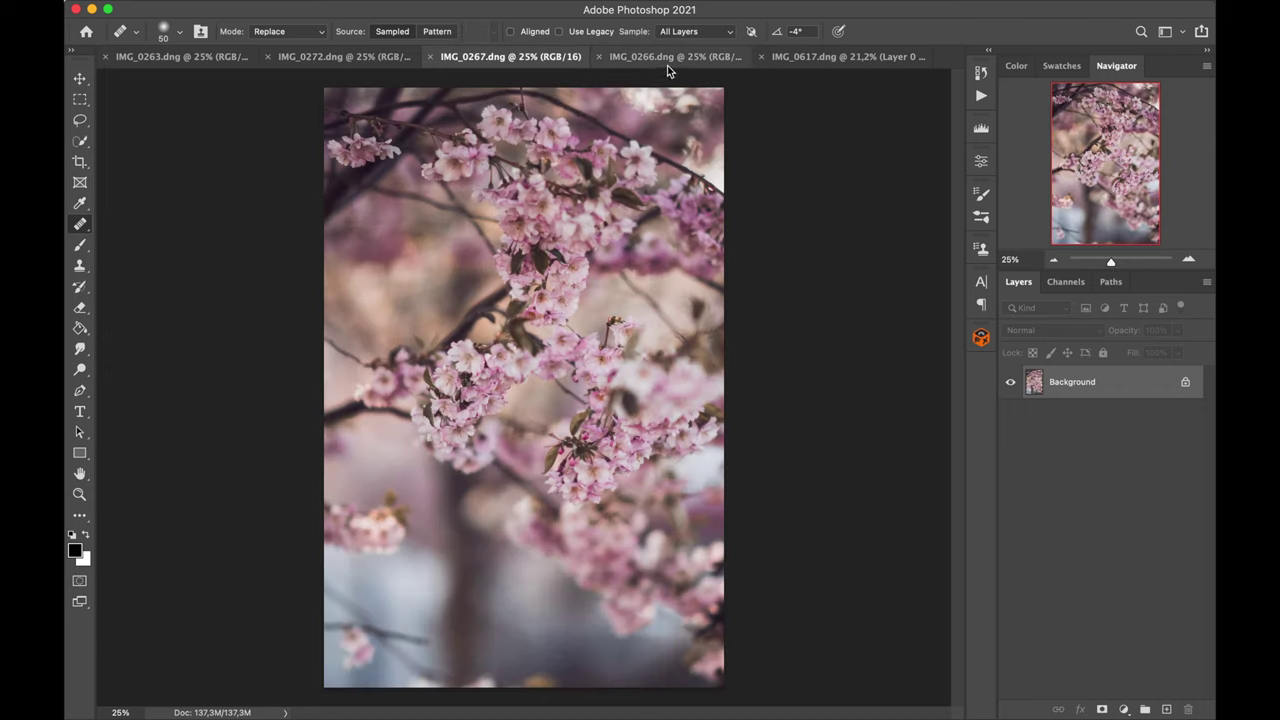
key(super+a)
drag(338, 113, 708, 168)
Step: Flip the pasted blossom layer vertically and place it beneath the dog layer
key(super+t)
right_click(682, 208)
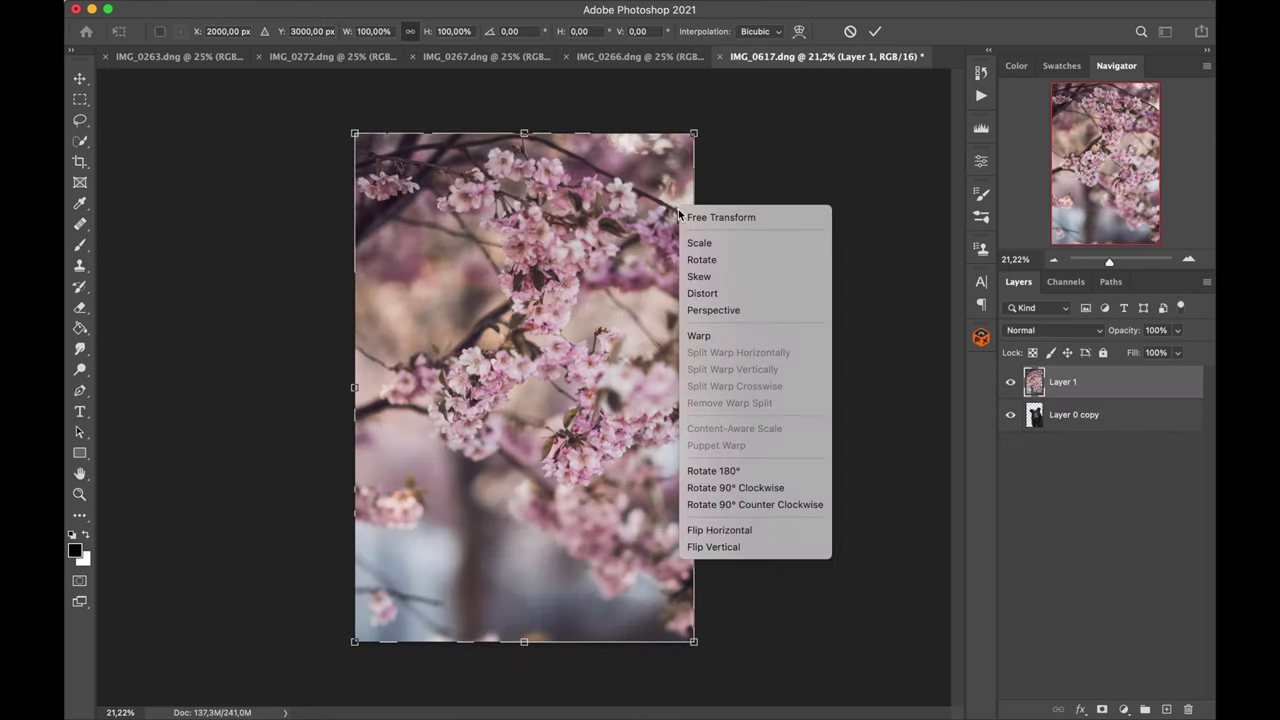
click(722, 535)
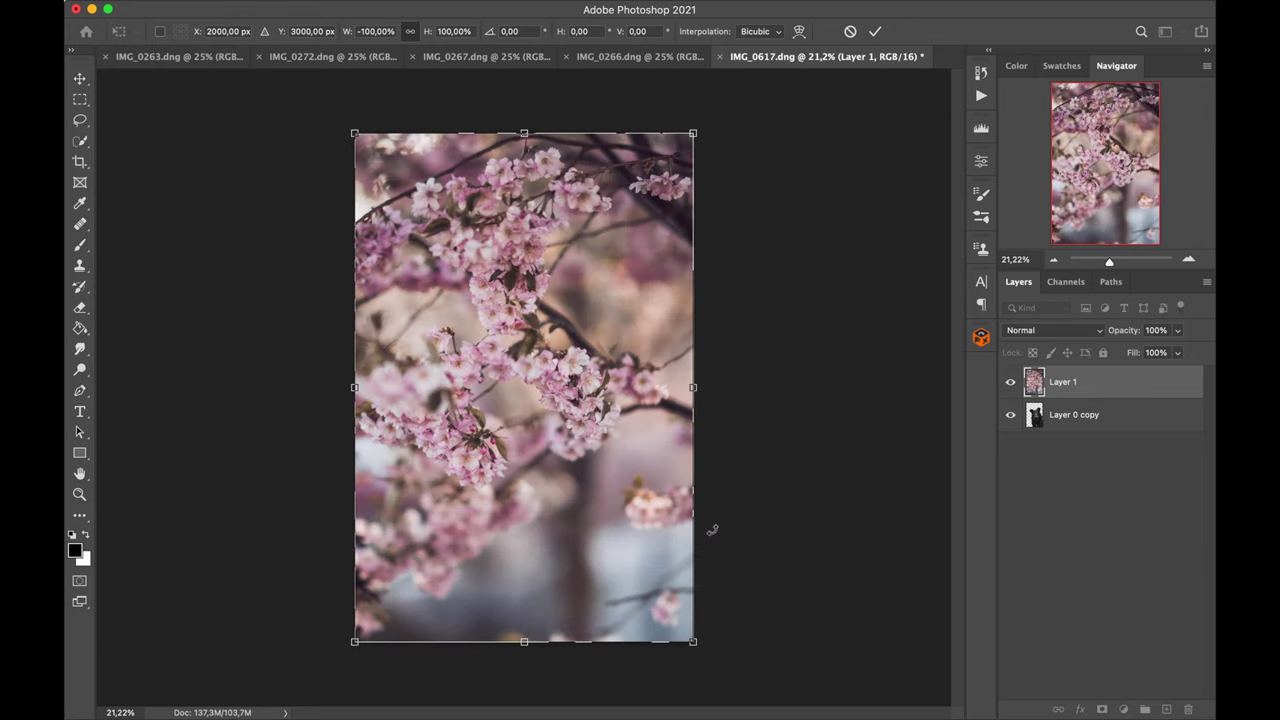
right_click(575, 440)
click(600, 702)
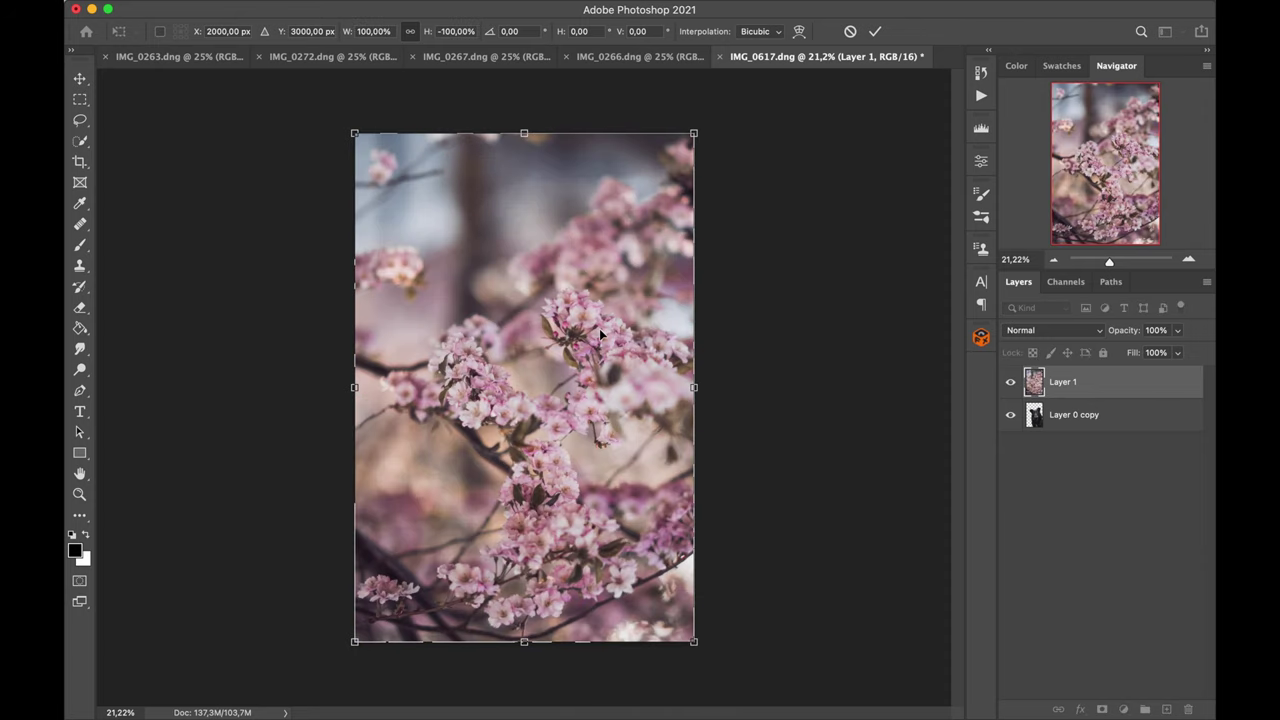
key(Return)
key(j)
drag(1111, 390, 1108, 446)
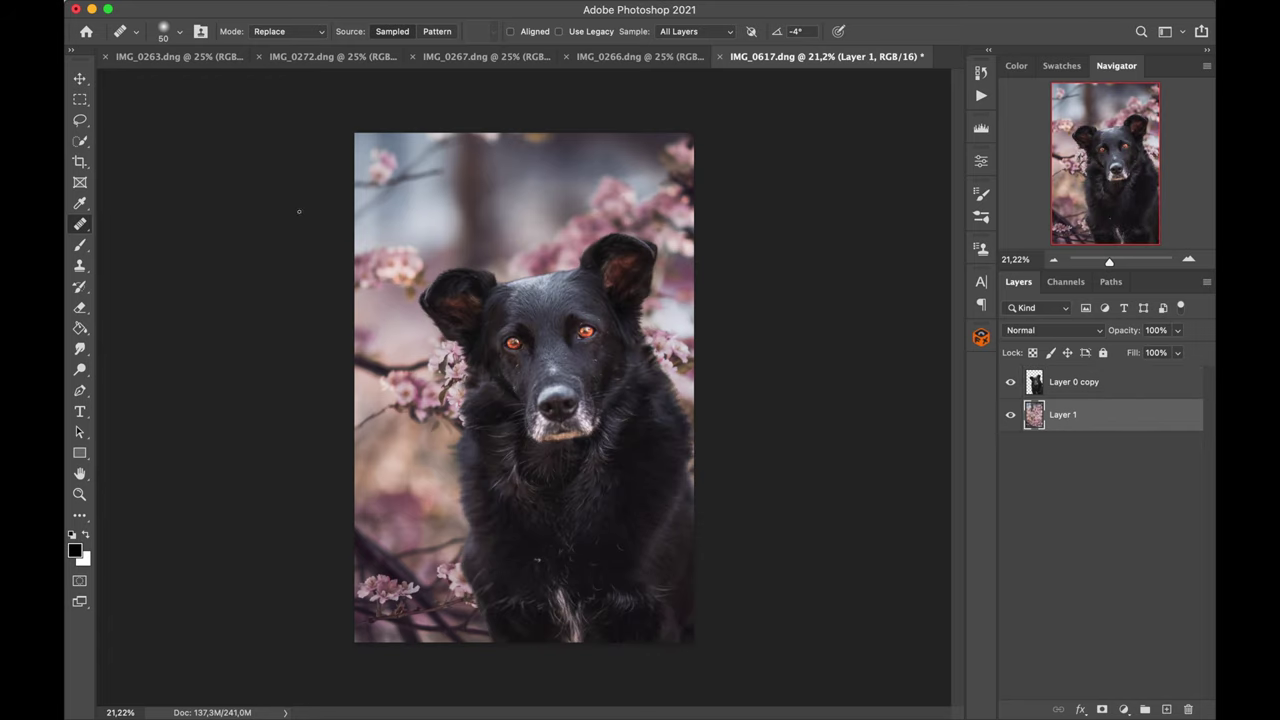
Step: Reposition the blossom background and scale it to about 131% so that it fills the canvas behind the dog
click(81, 82)
drag(622, 447, 591, 397)
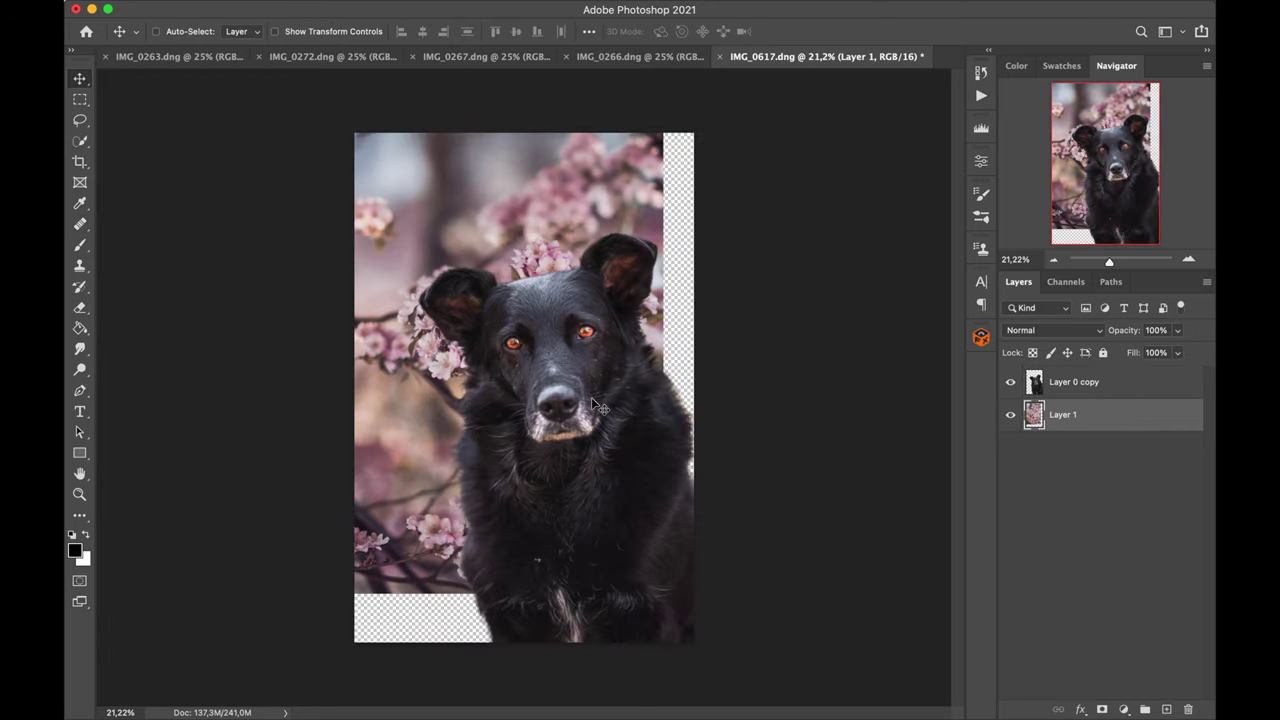
key(ctrl+t)
drag(663, 339, 665, 394)
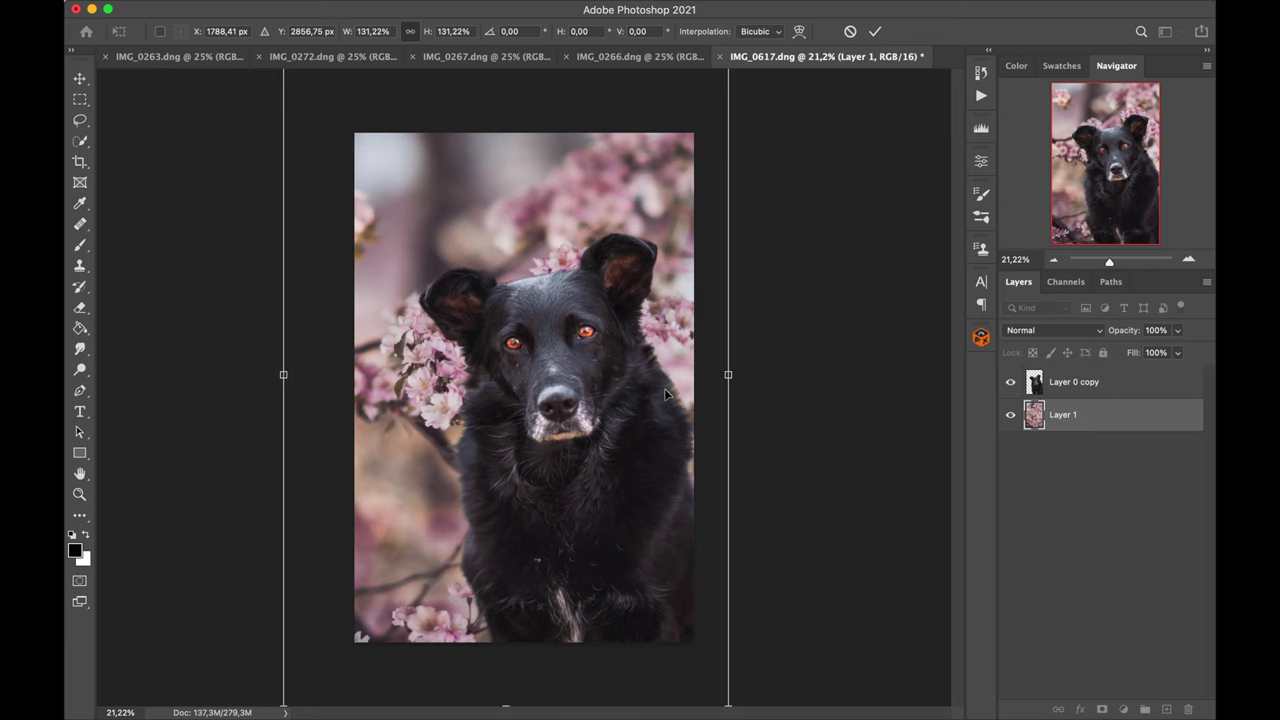
key(Return)
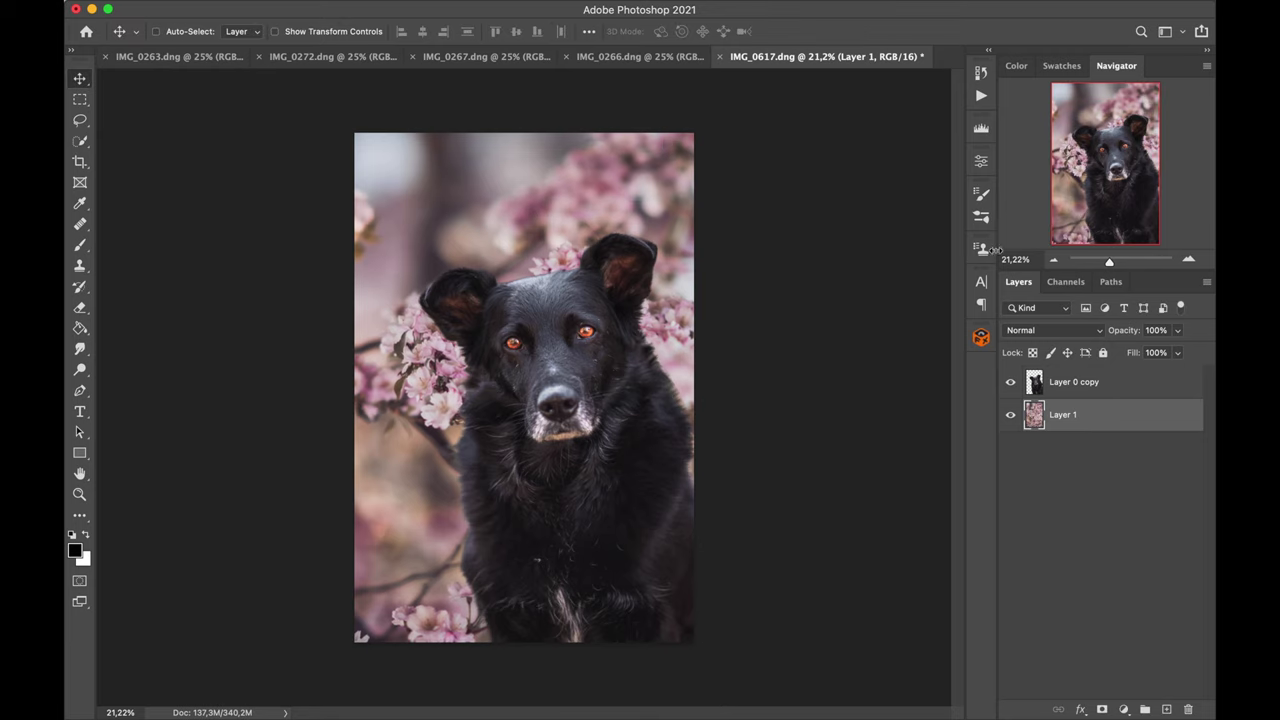
Step: Add a layer mask to the dog layer and refine the fur edges around the ears and neck with a size 70 brush
drag(1100, 264, 1111, 264)
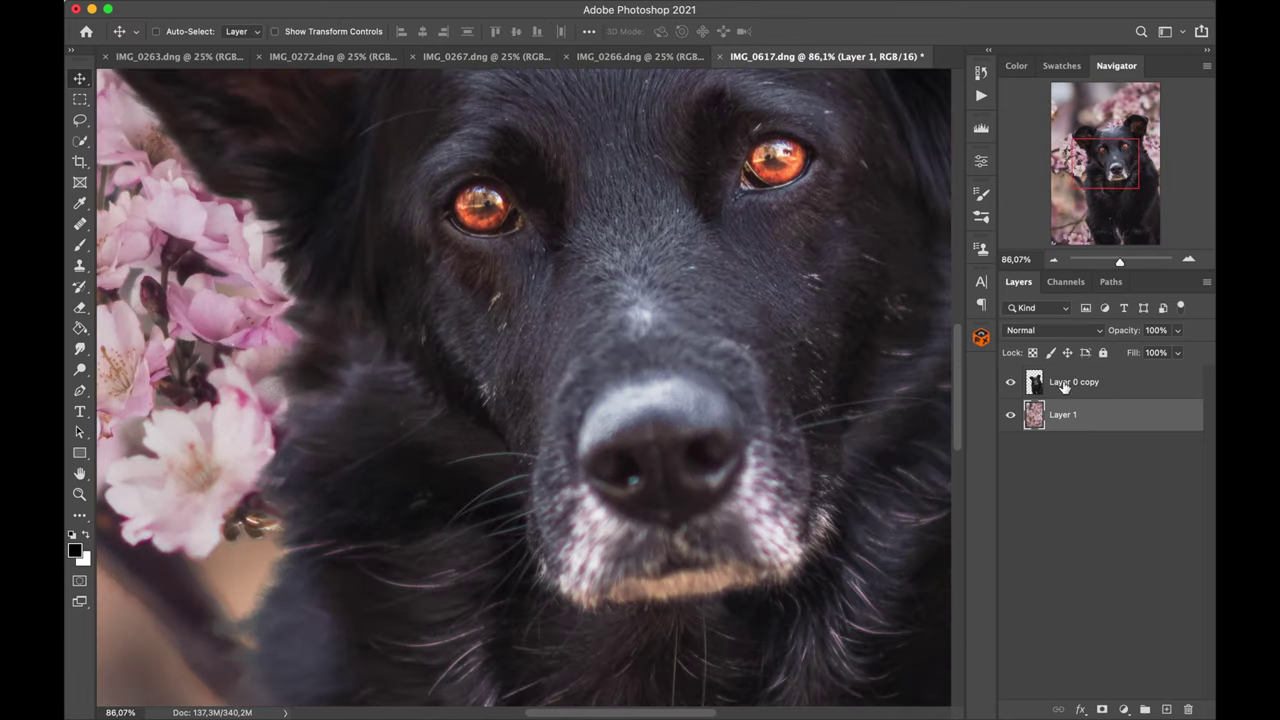
click(1065, 388)
click(1103, 709)
drag(1111, 171, 1112, 146)
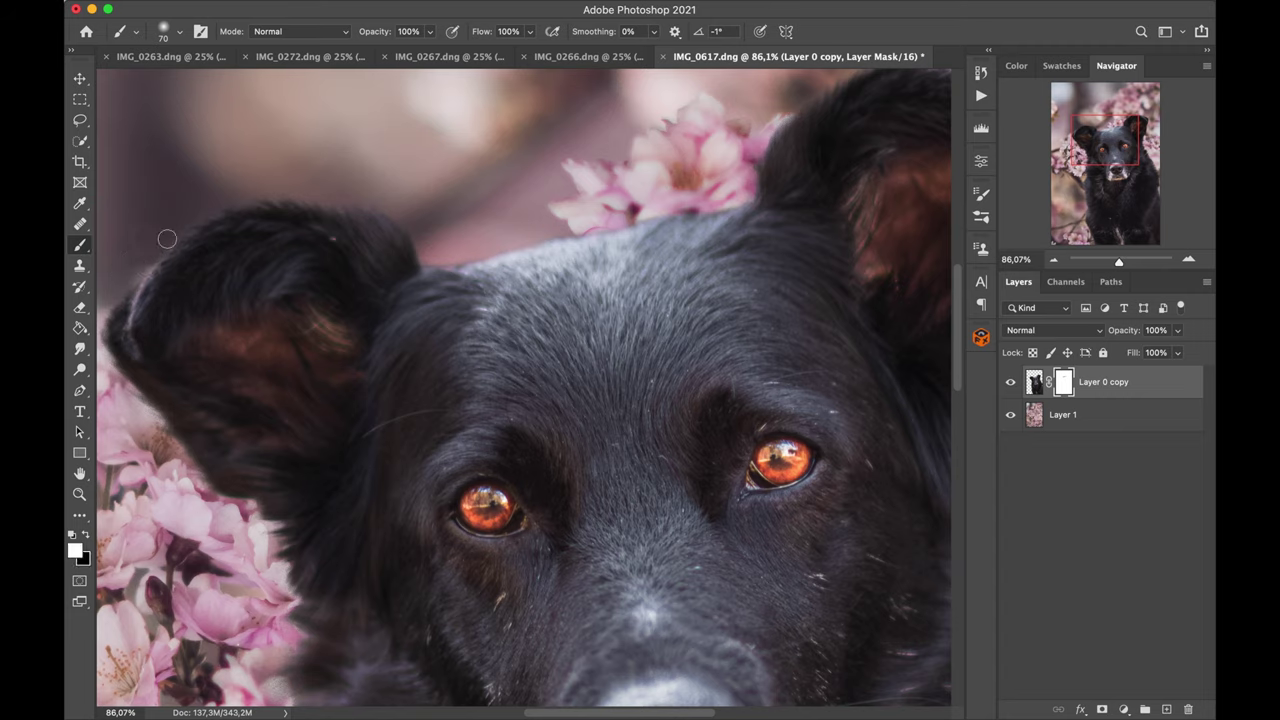
drag(1078, 153, 1133, 175)
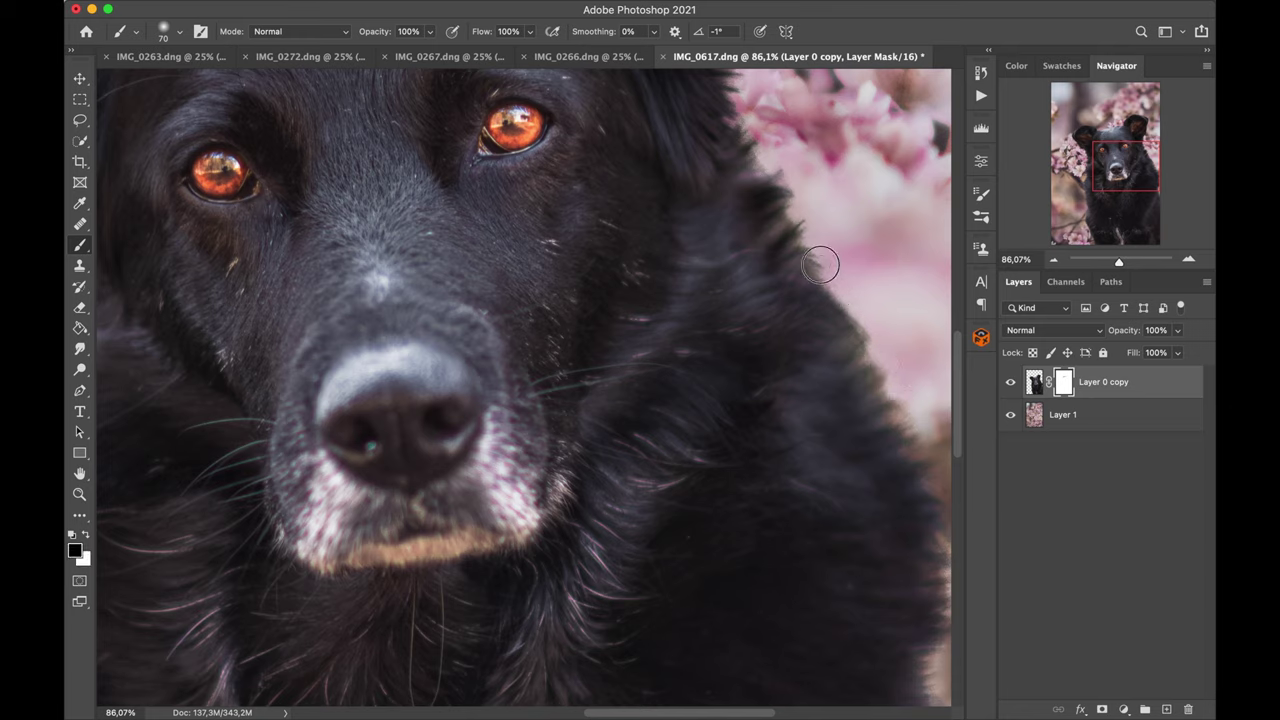
drag(1124, 174, 1141, 141)
drag(1119, 264, 1120, 264)
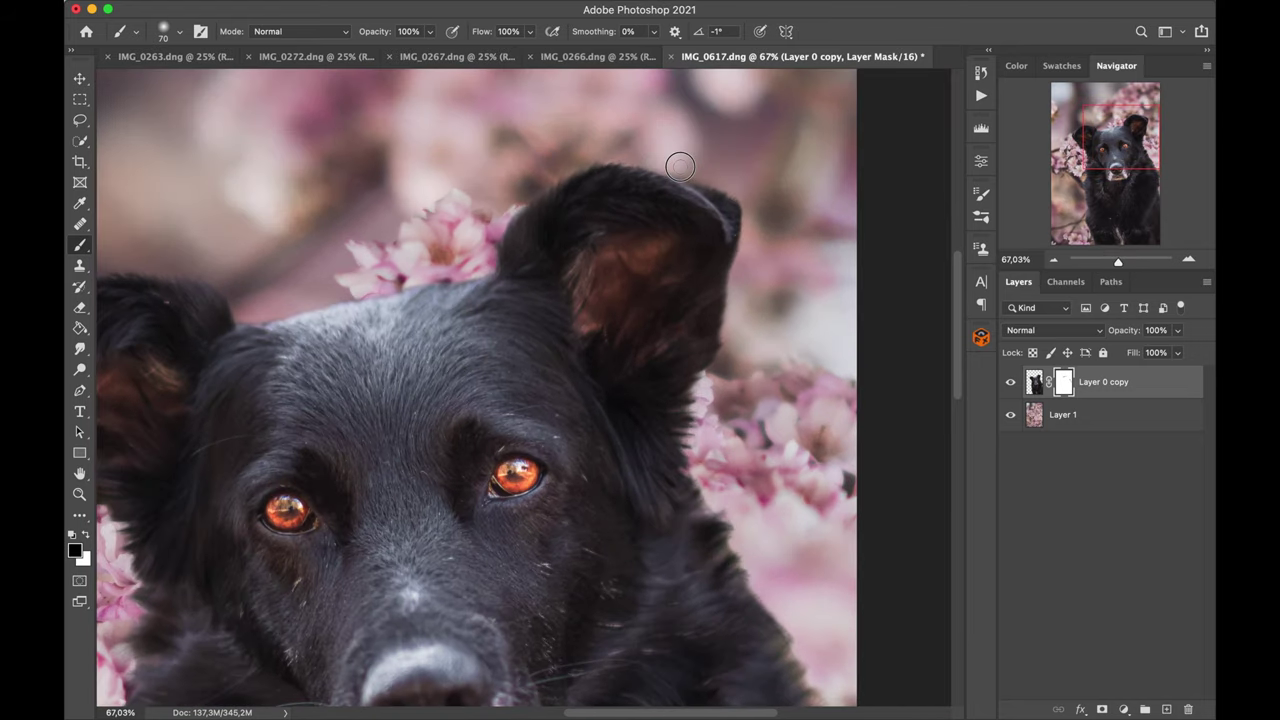
drag(1112, 262, 1112, 262)
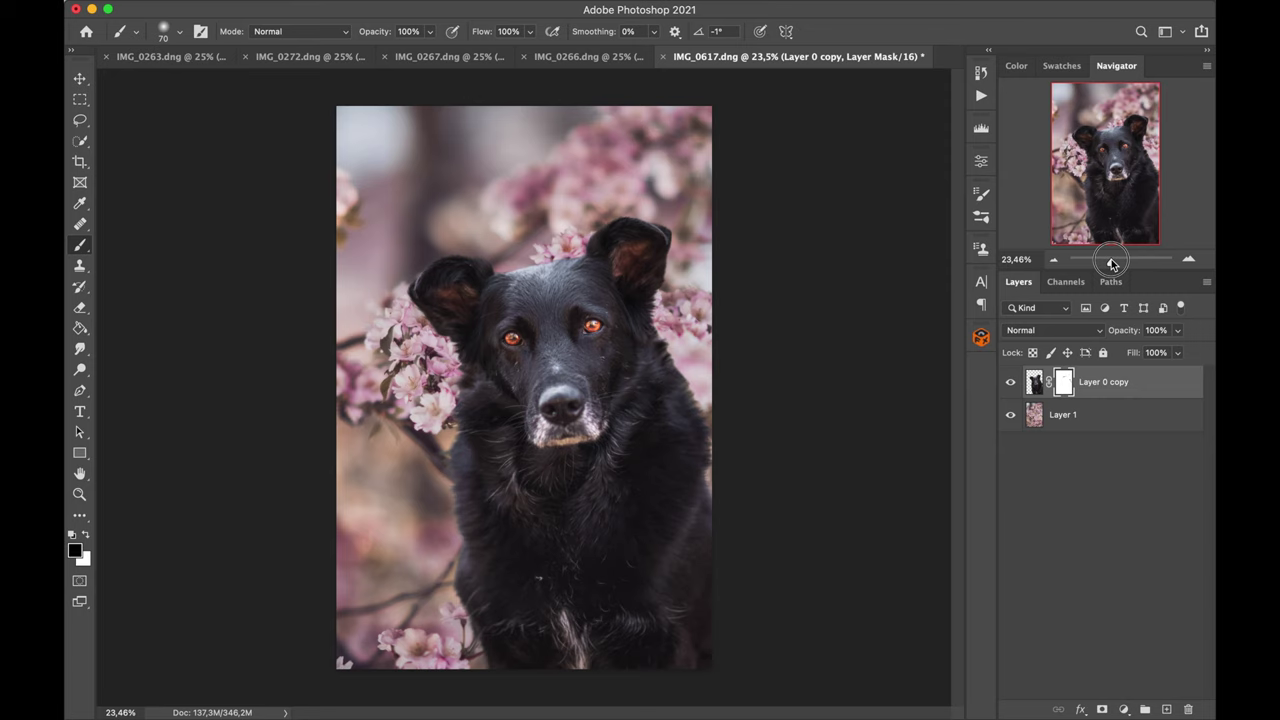
Step: Copy the entire IMG_0272.dng blossom photo into IMG_0617.dng and place it directly beneath the dog layer
click(558, 57)
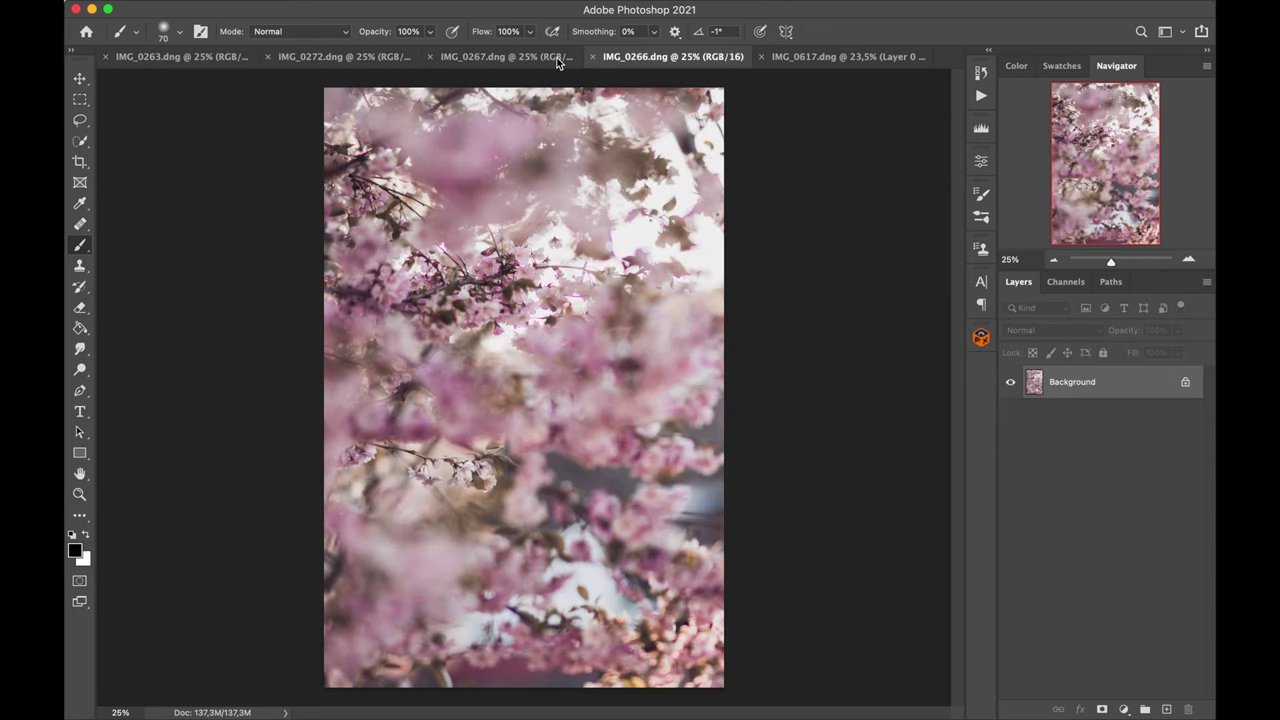
click(472, 57)
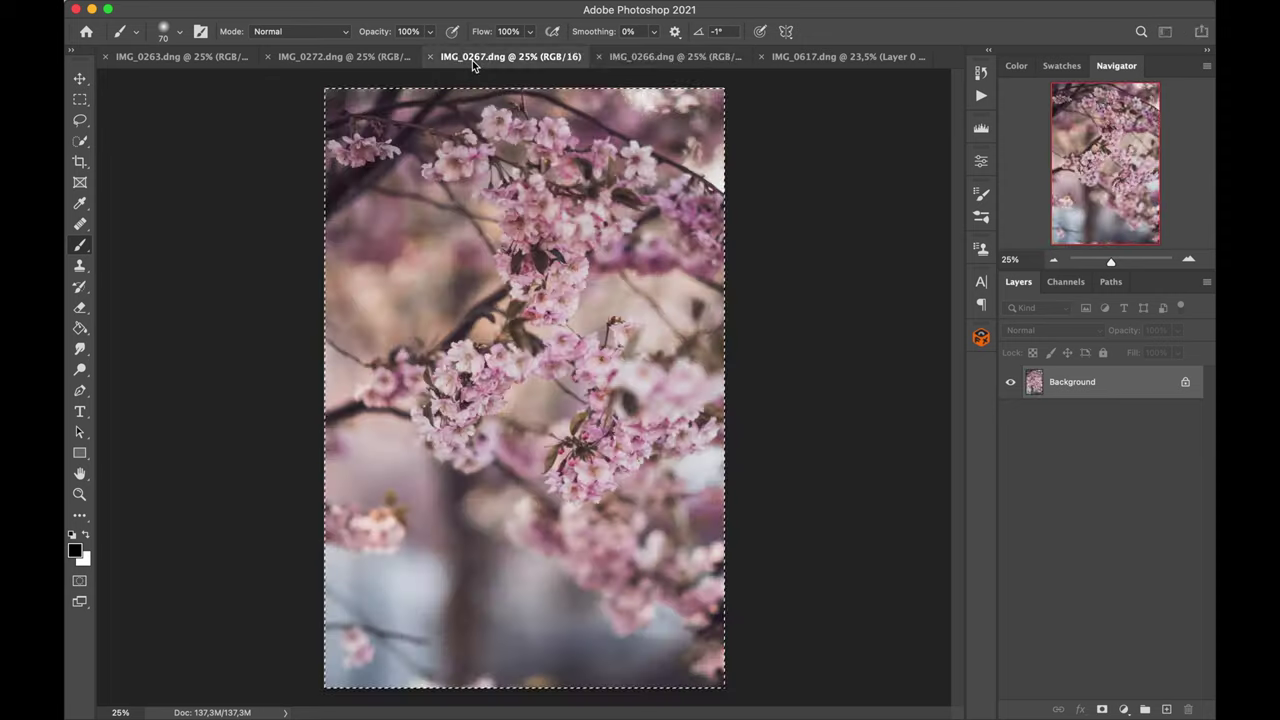
click(357, 62)
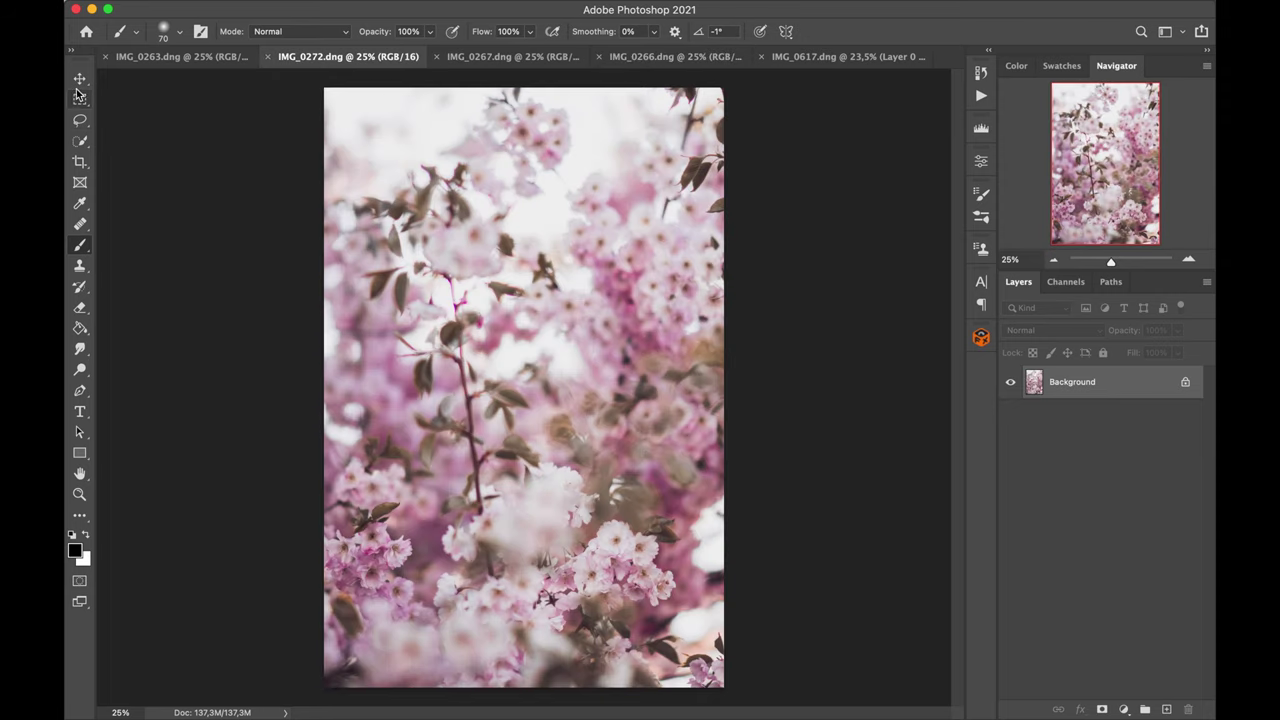
click(180, 57)
click(372, 52)
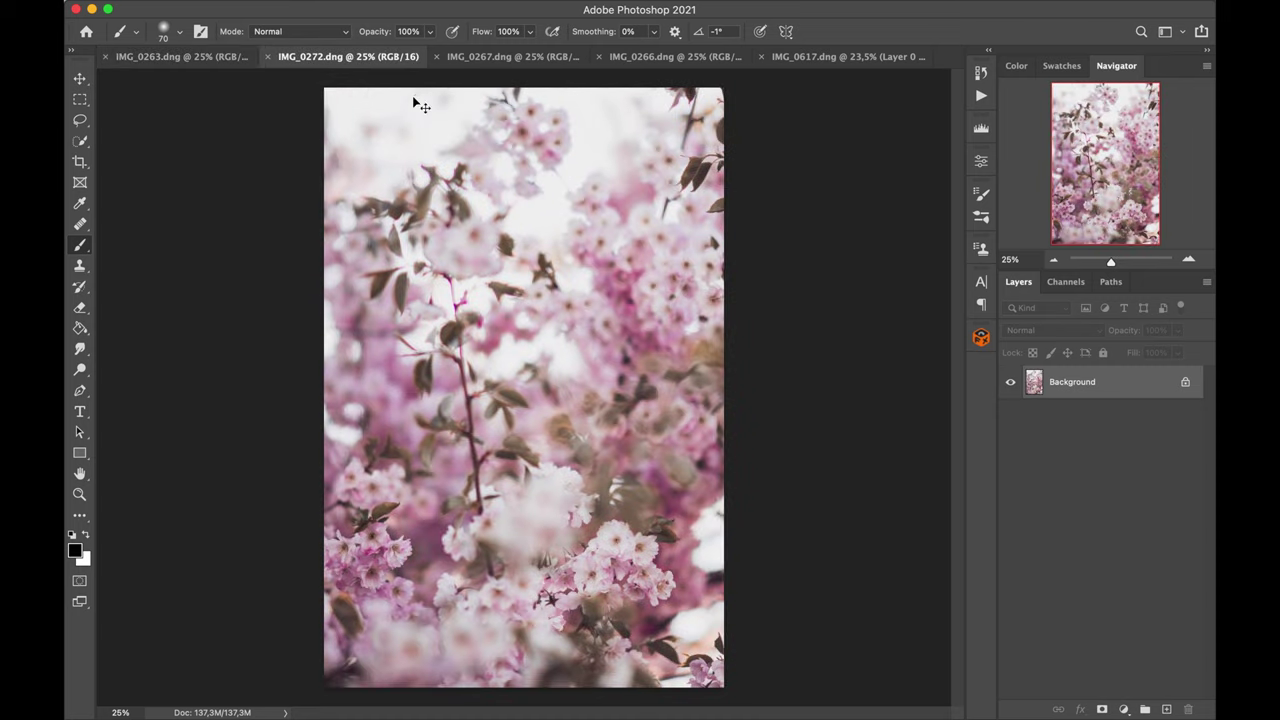
click(808, 60)
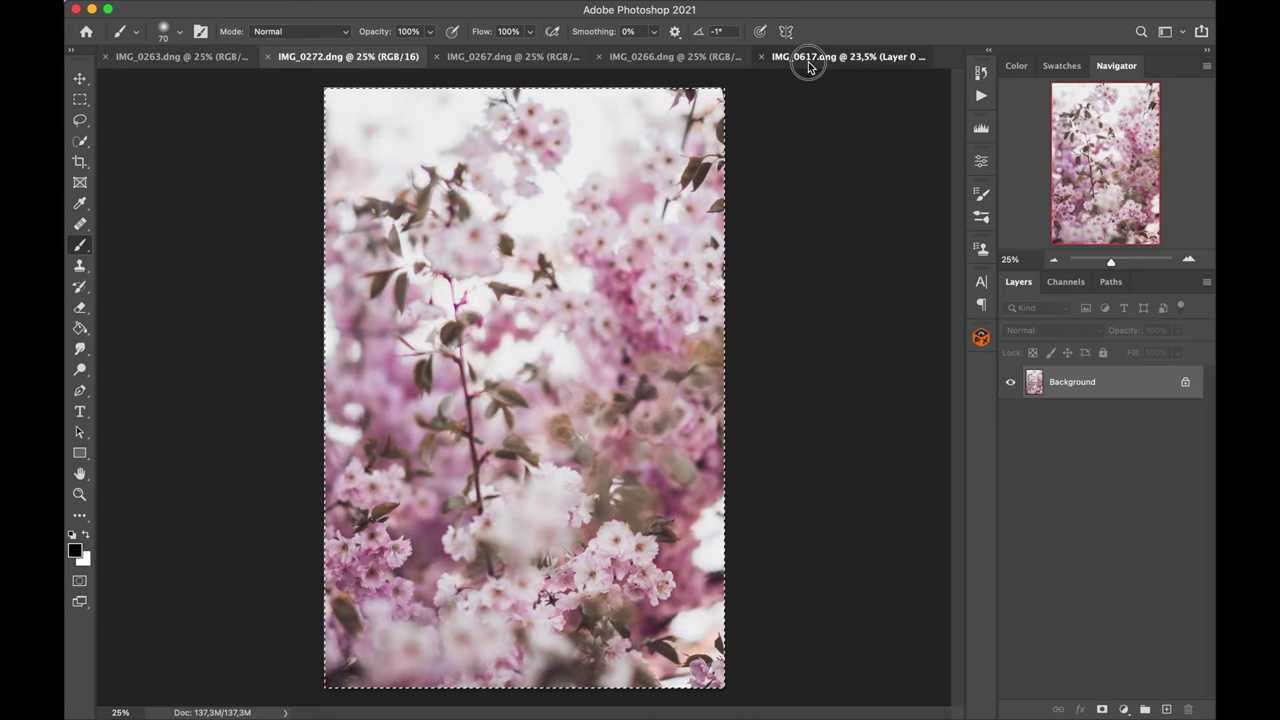
key(ctrl+v)
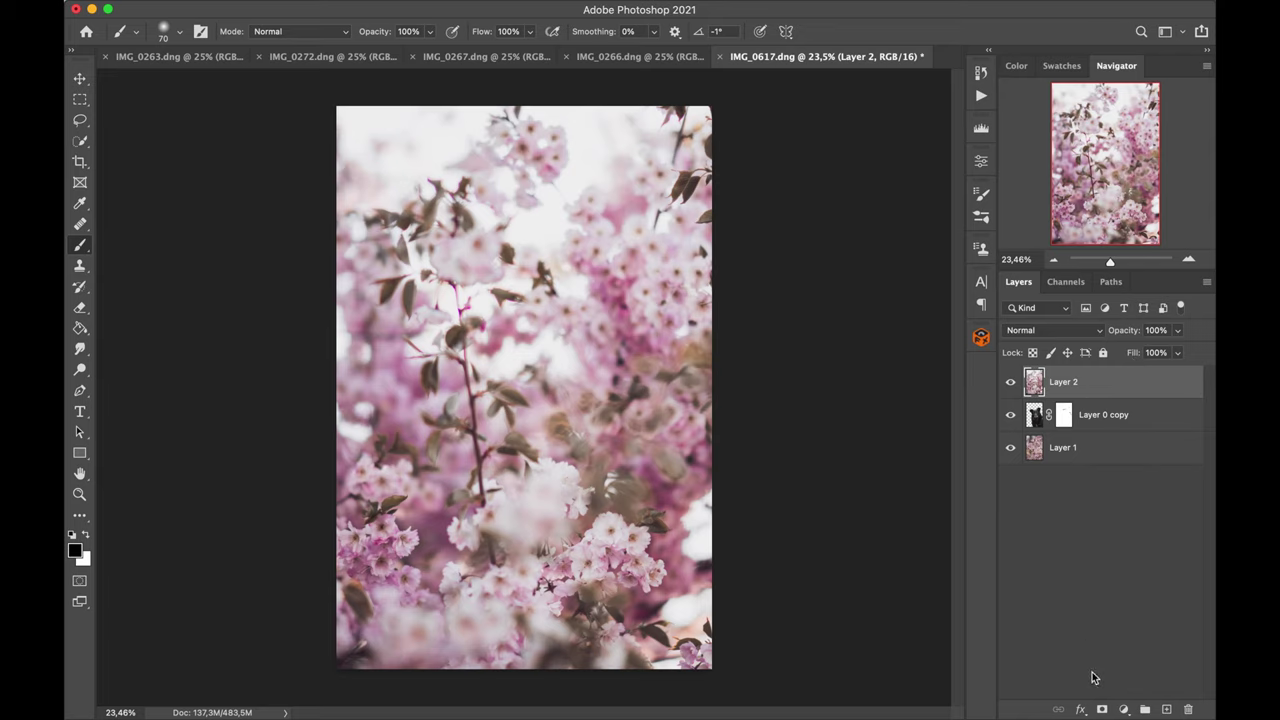
drag(1125, 390, 1122, 431)
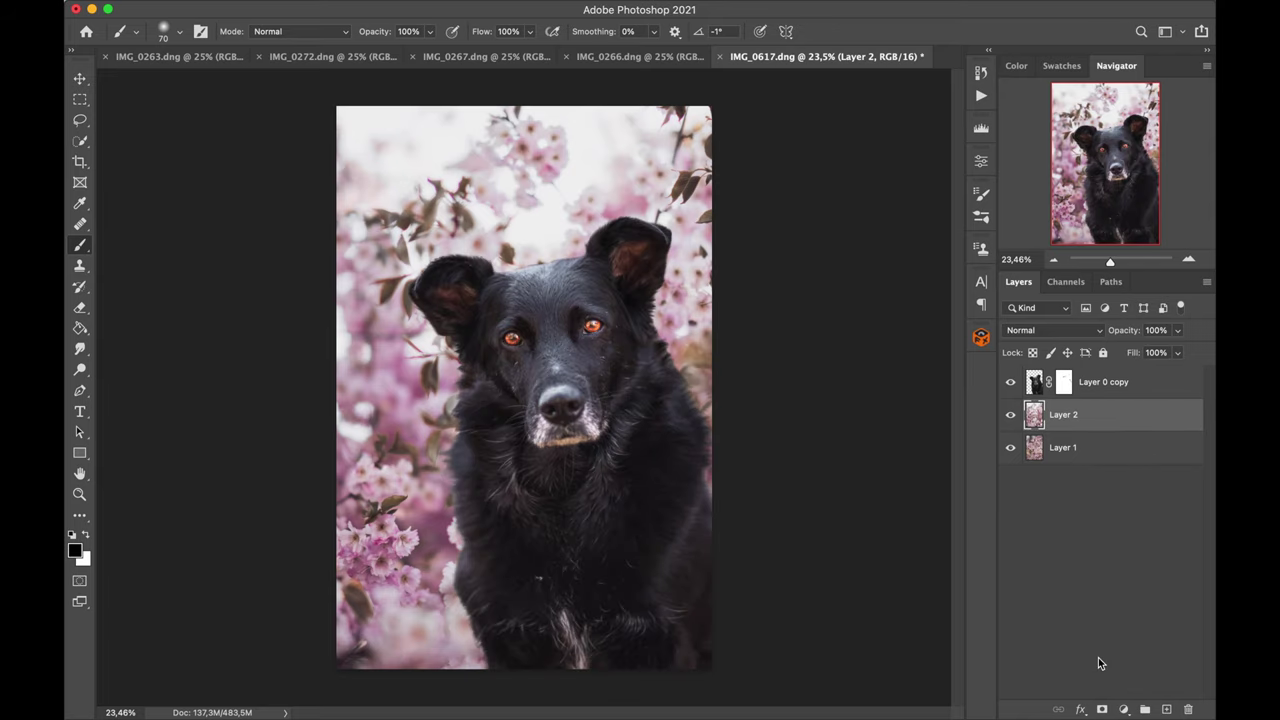
Step: Add a layer mask to the upper blossom layer and paint it black with a size 1500 brush to reveal the lower background around the dog
click(1102, 709)
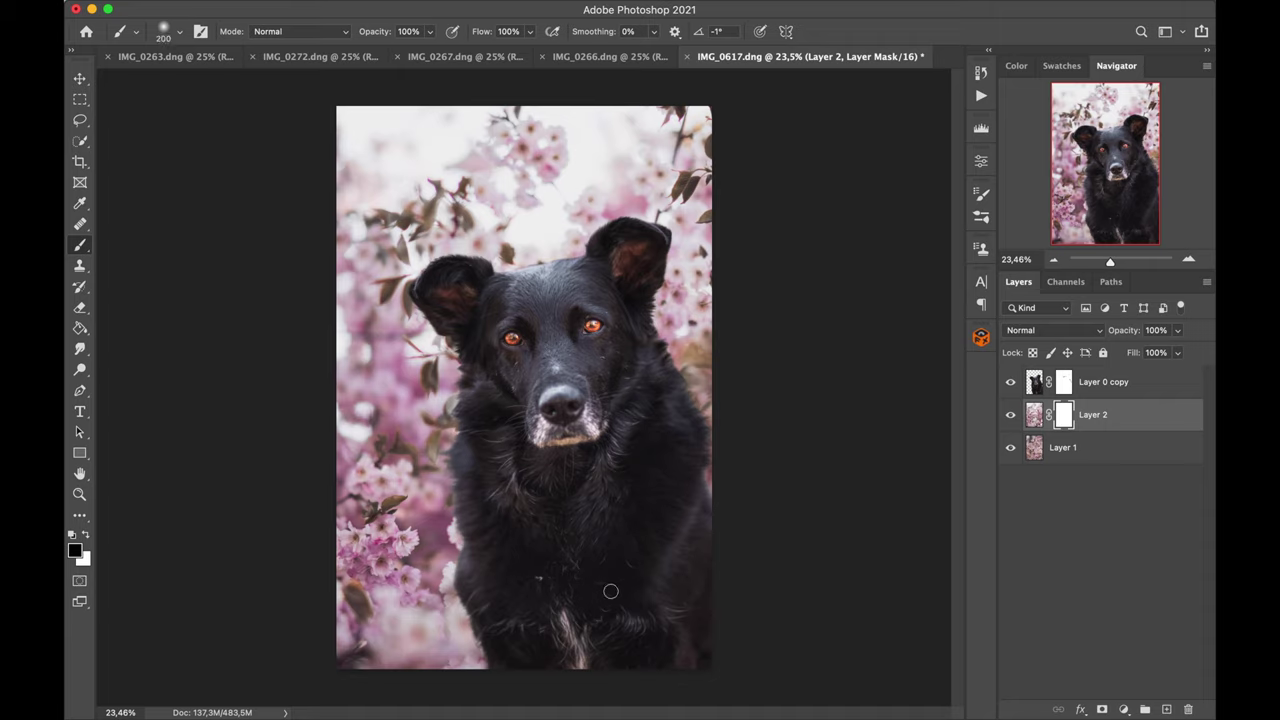
key(bracketright)
key(bracketright)
key(bracketright)
key(bracketright)
key(bracketright)
key(bracketright)
key(bracketright)
key(bracketright)
mouse_move(600, 589)
mouse_down()
mouse_move(520, 620)
mouse_move(340, 622)
mouse_move(335, 470)
mouse_move(350, 390)
mouse_move(400, 300)
mouse_move(705, 285)
mouse_move(777, 191)
mouse_move(635, 172)
mouse_move(529, 129)
mouse_move(529, 116)
mouse_up()
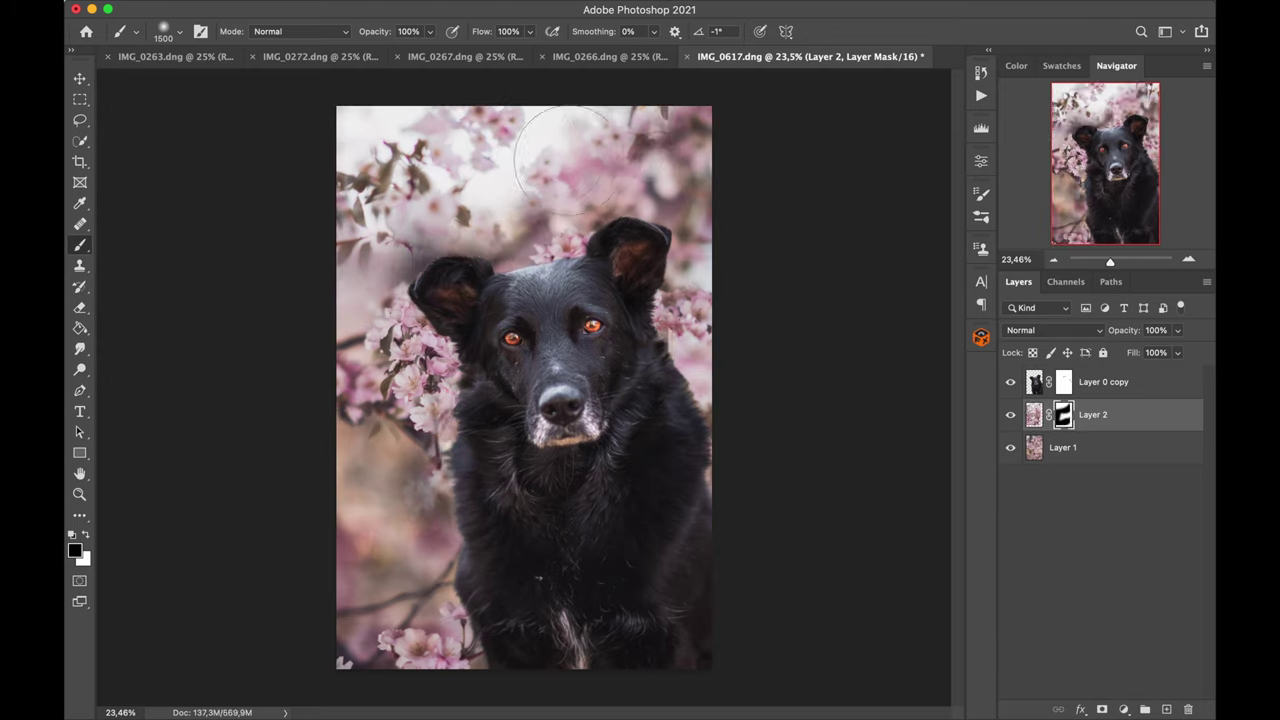
Step: Paint the upper blossom layer's mask with black and white, using a brush reduced to size 900, to blend its flowers around the dog
mouse_move(595, 178)
mouse_down()
mouse_move(643, 118)
mouse_move(634, 112)
mouse_move(722, 106)
mouse_move(701, 137)
mouse_up()
drag(660, 200, 714, 186)
key(x)
mouse_move(625, 245)
mouse_down()
mouse_move(507, 238)
mouse_move(454, 255)
mouse_move(450, 195)
mouse_move(429, 225)
mouse_move(436, 237)
mouse_move(507, 216)
mouse_move(532, 228)
mouse_move(522, 247)
mouse_move(575, 220)
mouse_move(711, 256)
mouse_move(679, 223)
mouse_move(686, 184)
mouse_move(729, 139)
mouse_up()
key(x)
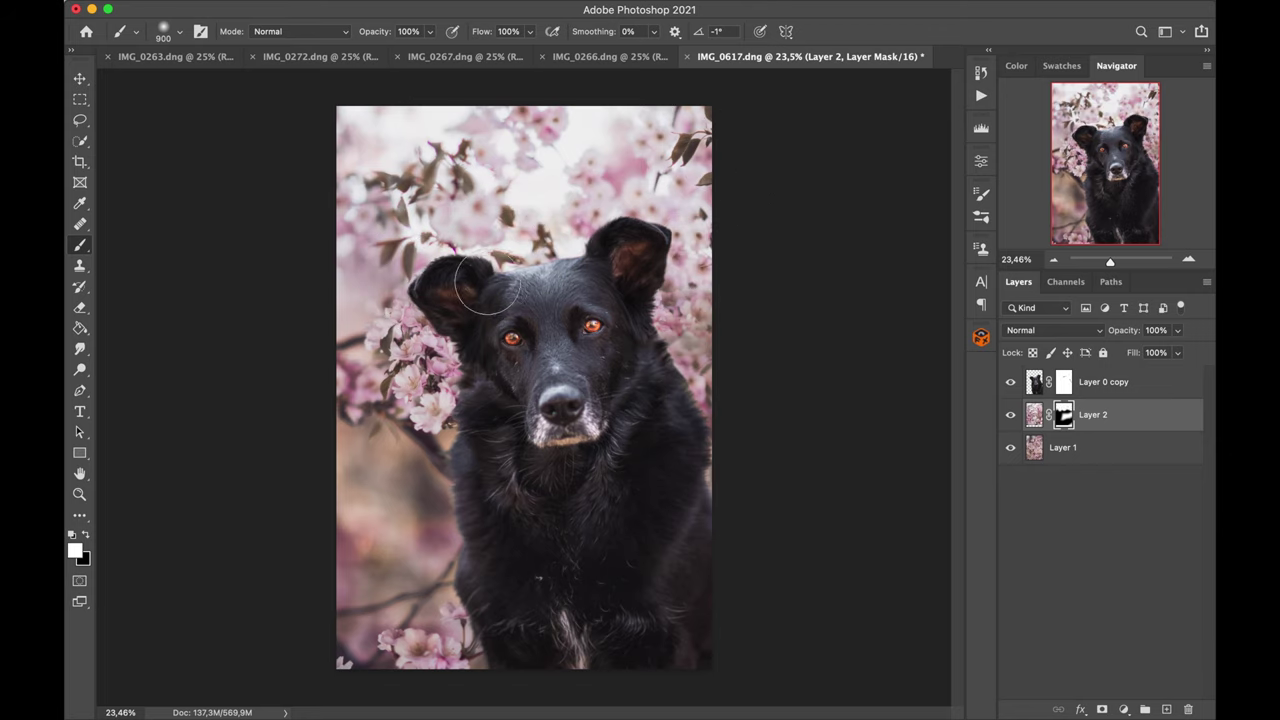
mouse_move(384, 358)
mouse_down()
mouse_move(381, 391)
mouse_move(417, 341)
mouse_move(424, 353)
mouse_move(394, 303)
mouse_move(437, 377)
mouse_move(424, 418)
mouse_move(443, 532)
mouse_move(420, 480)
mouse_move(442, 635)
mouse_move(365, 584)
mouse_move(375, 616)
mouse_move(367, 639)
mouse_move(350, 632)
mouse_move(379, 673)
mouse_move(449, 632)
mouse_move(461, 641)
mouse_move(314, 663)
mouse_up()
key(x)
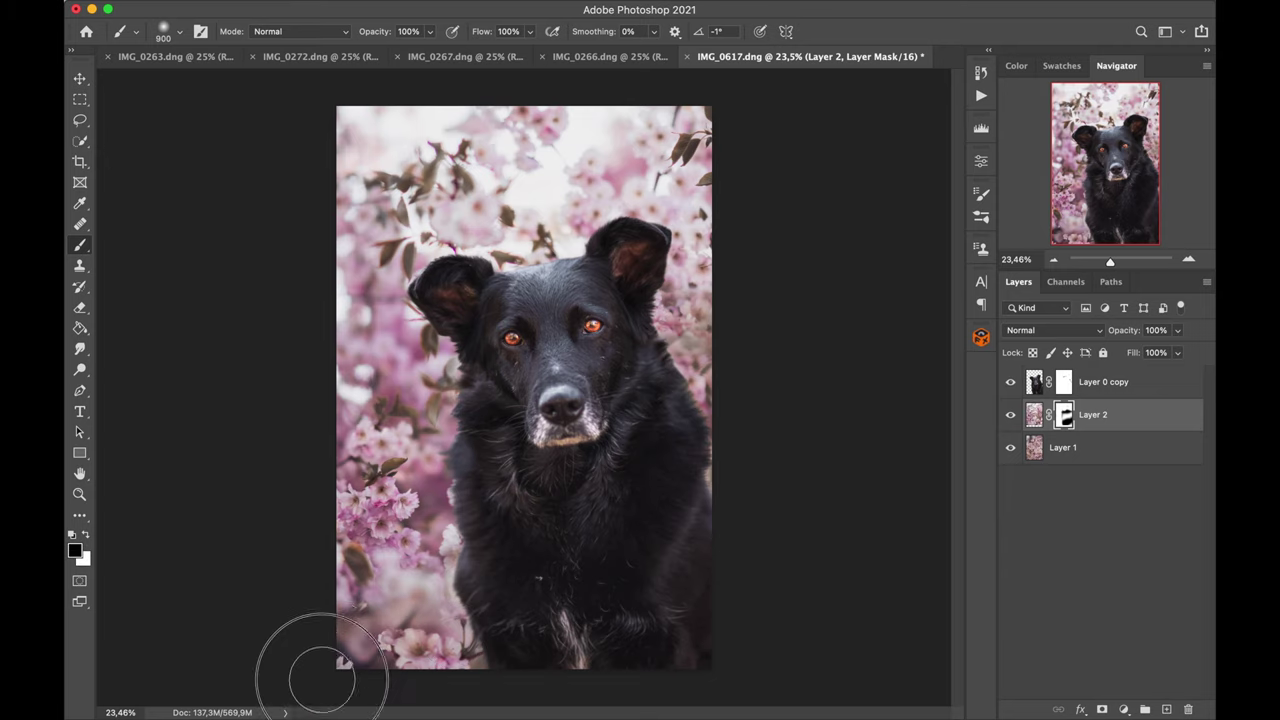
mouse_move(360, 590)
mouse_down()
mouse_move(418, 619)
mouse_move(453, 542)
mouse_move(435, 544)
mouse_move(420, 603)
mouse_up()
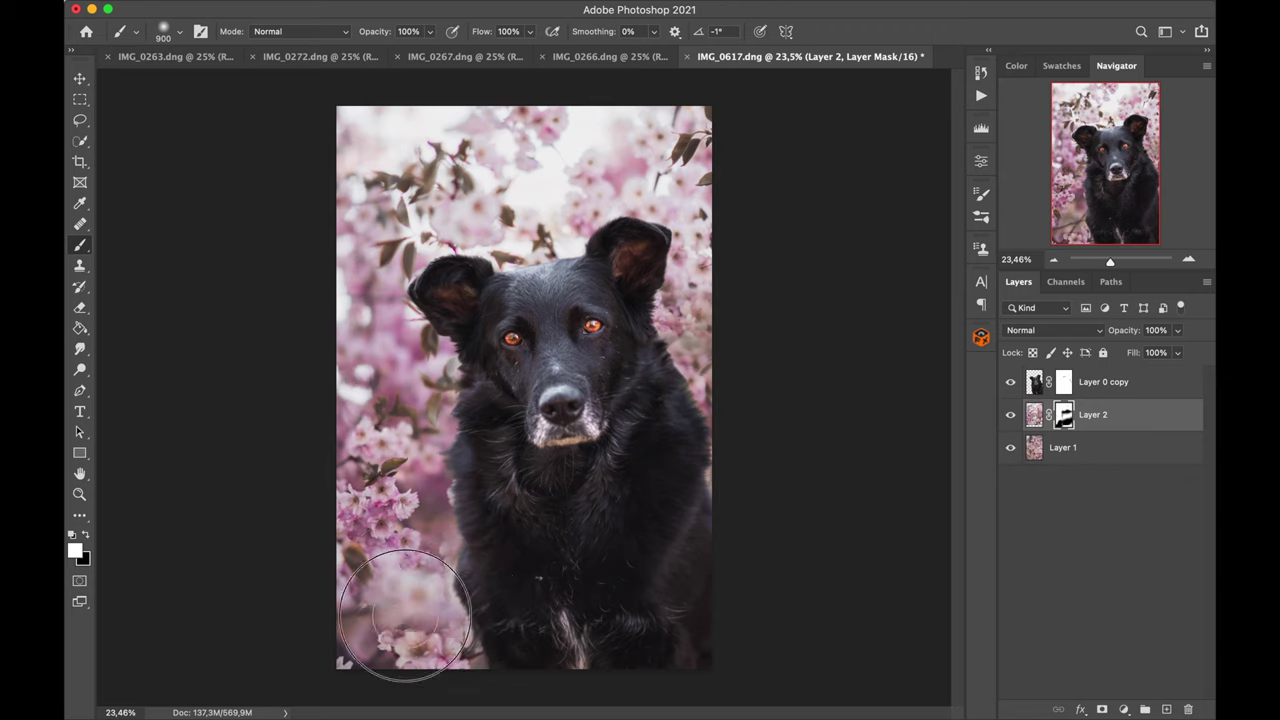
Step: Enlarge the upper blossom layer to about 107%, reposition it to fill the lower canvas, and compare the image with and without it
key(ctrl+t)
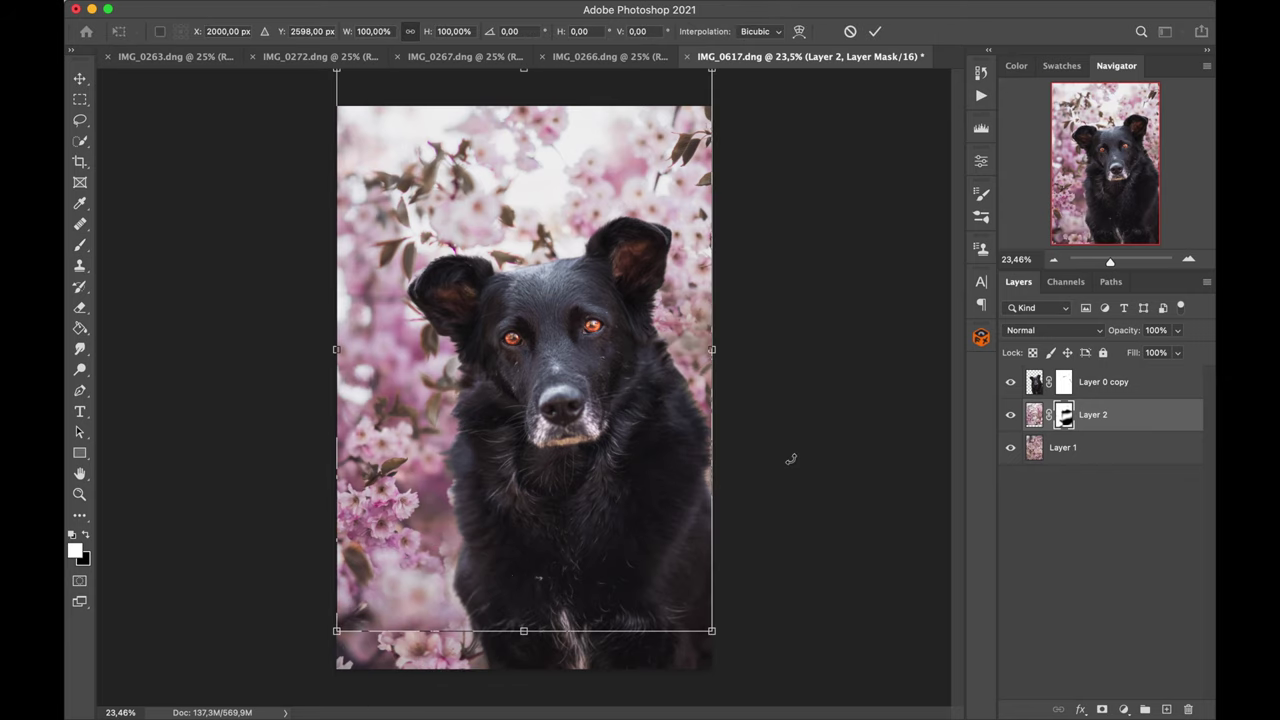
drag(714, 351, 663, 382)
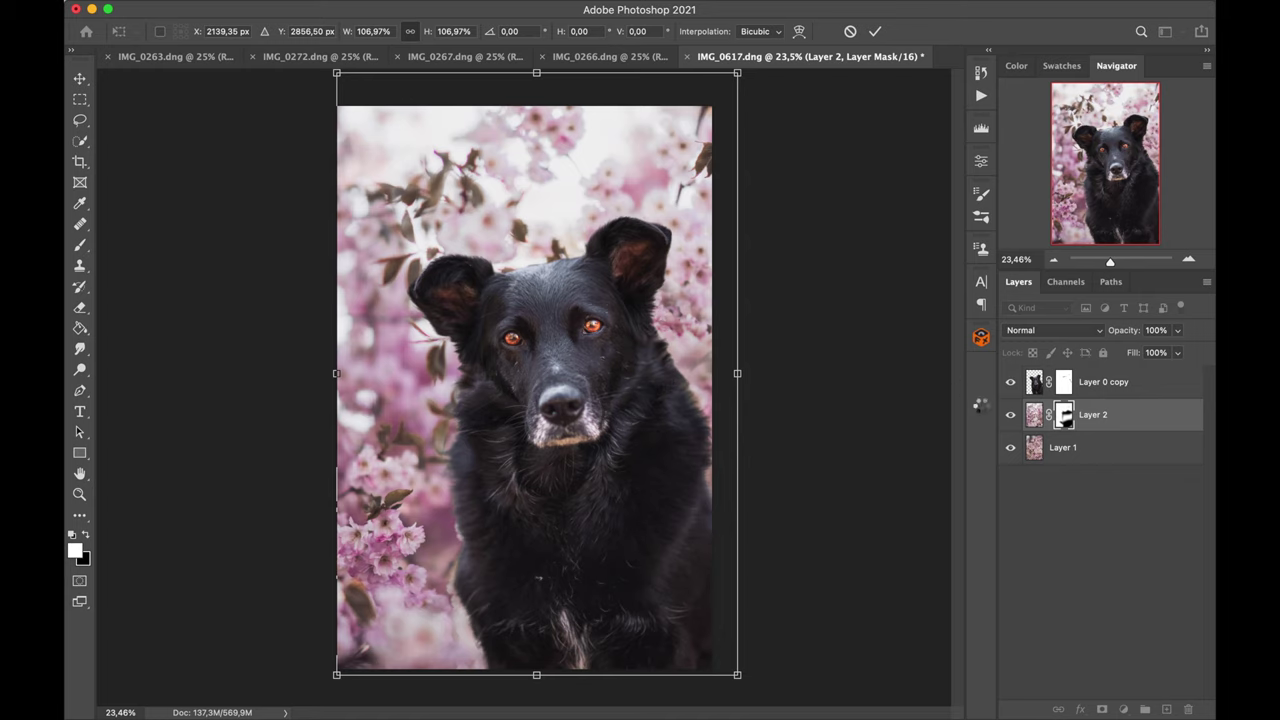
key(Return)
click(1010, 416)
click(1010, 417)
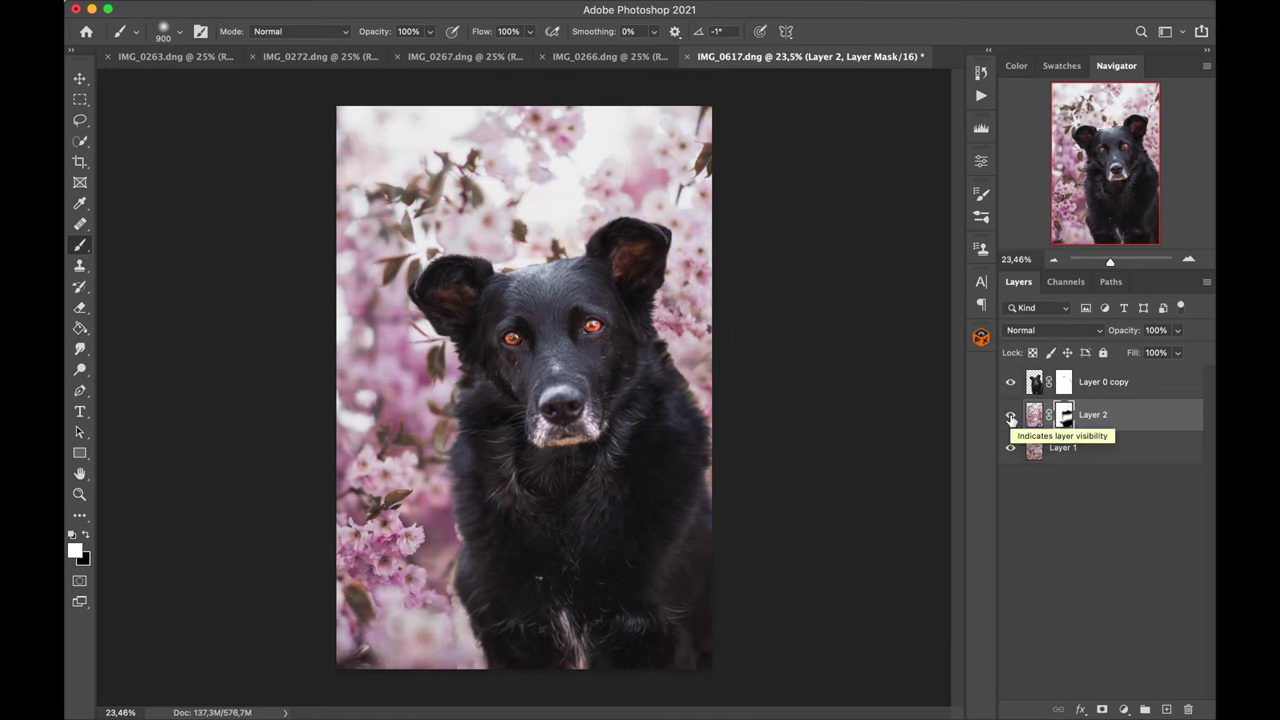
Step: Try enlarging the upper blossom layer to about 115% and shifting it up and left behind the dog
key(ctrl+t)
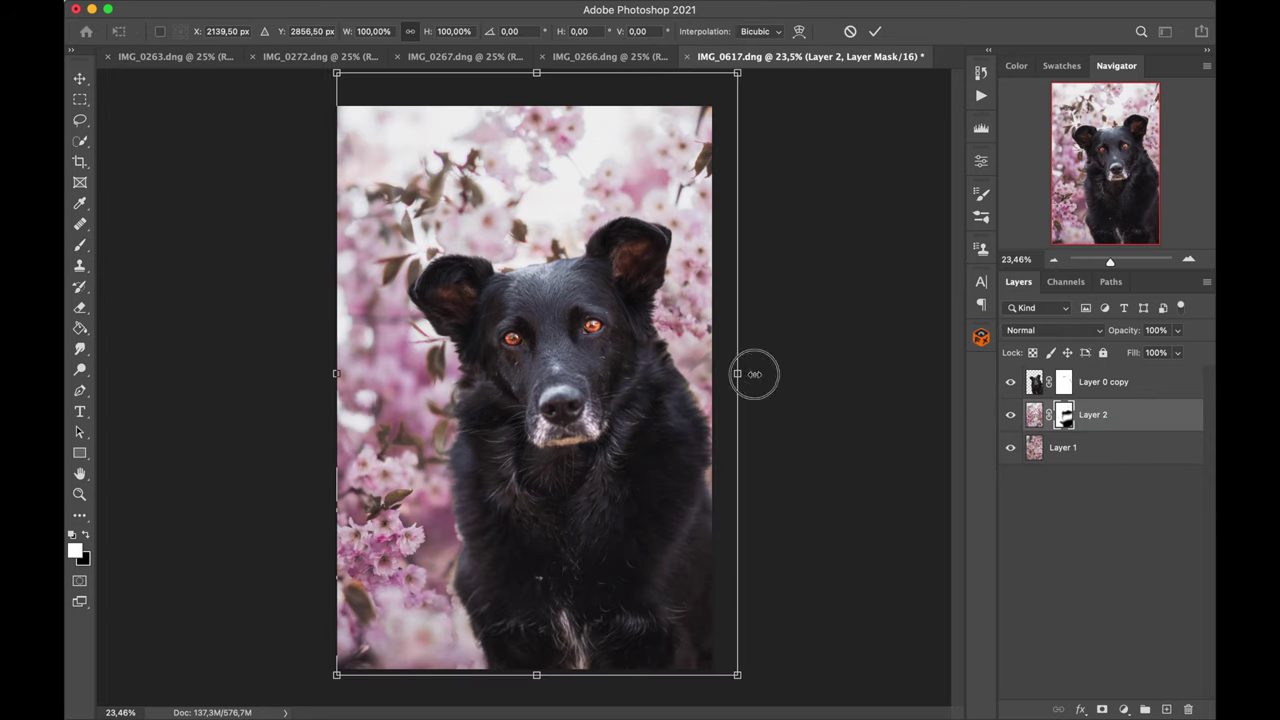
drag(754, 374, 800, 374)
drag(661, 438, 597, 397)
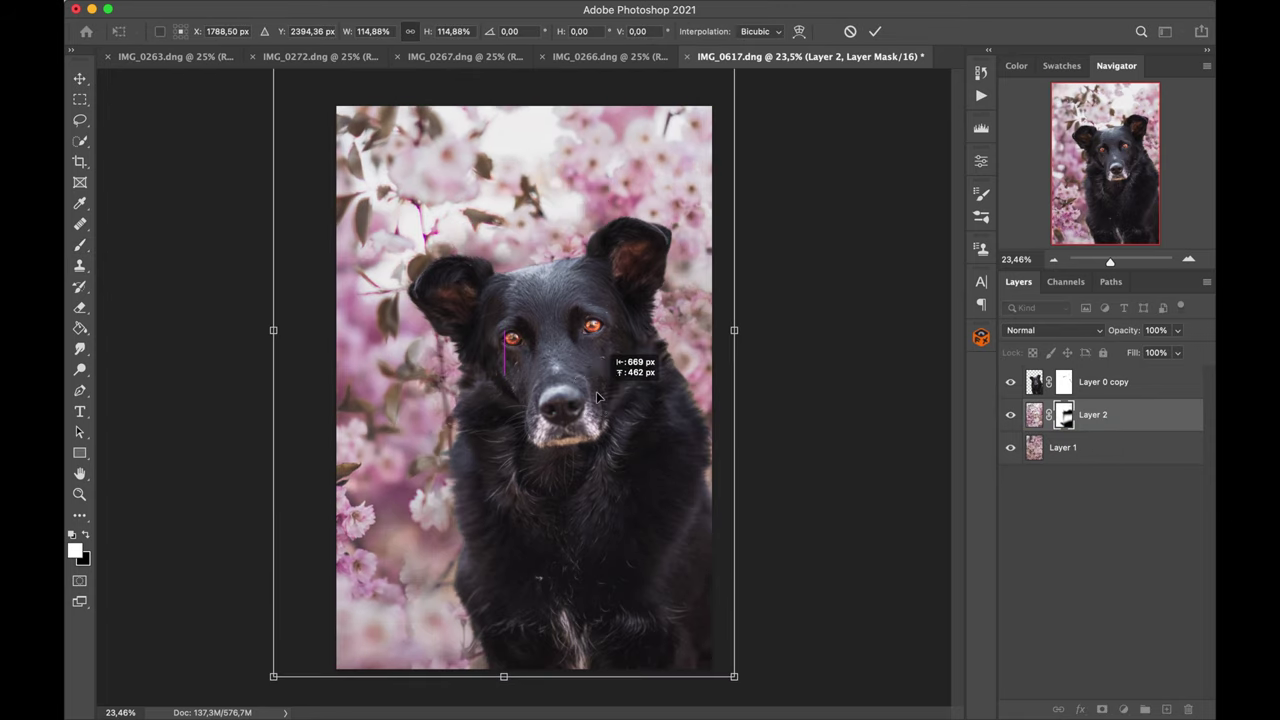
drag(574, 268, 551, 256)
click(875, 31)
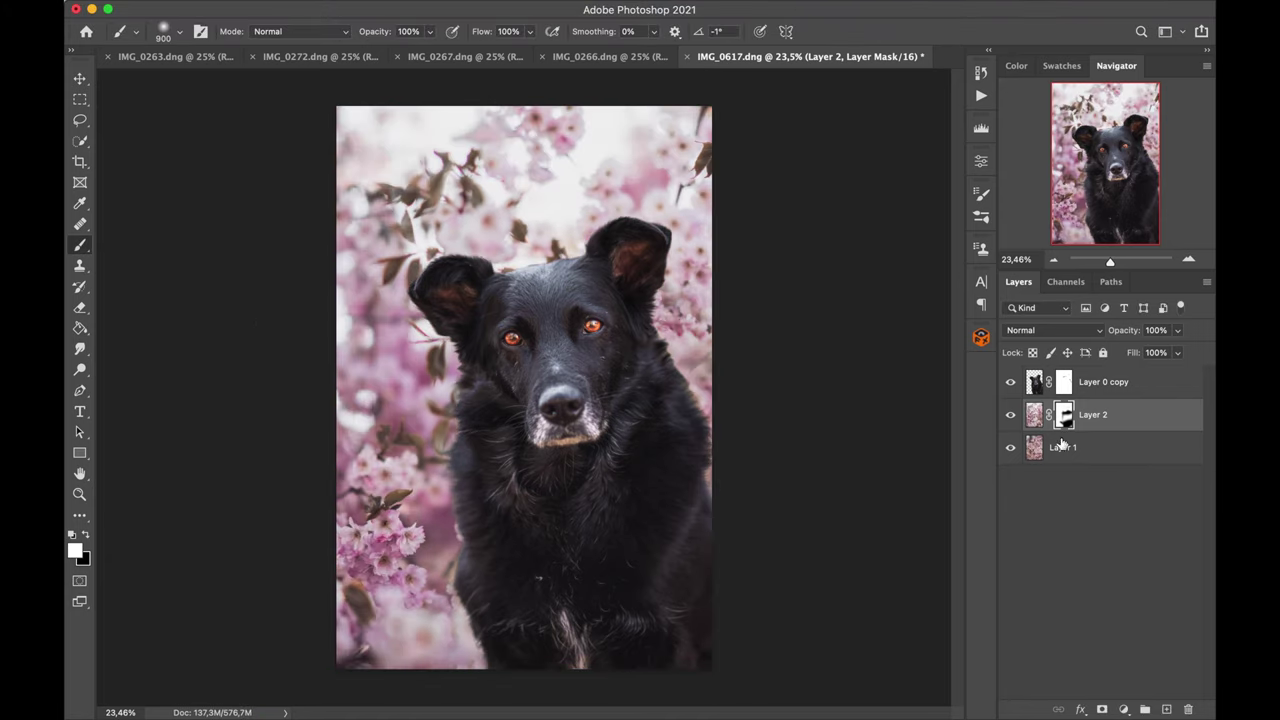
Step: Hide the upper blossom layer and discard its layer mask
click(1011, 415)
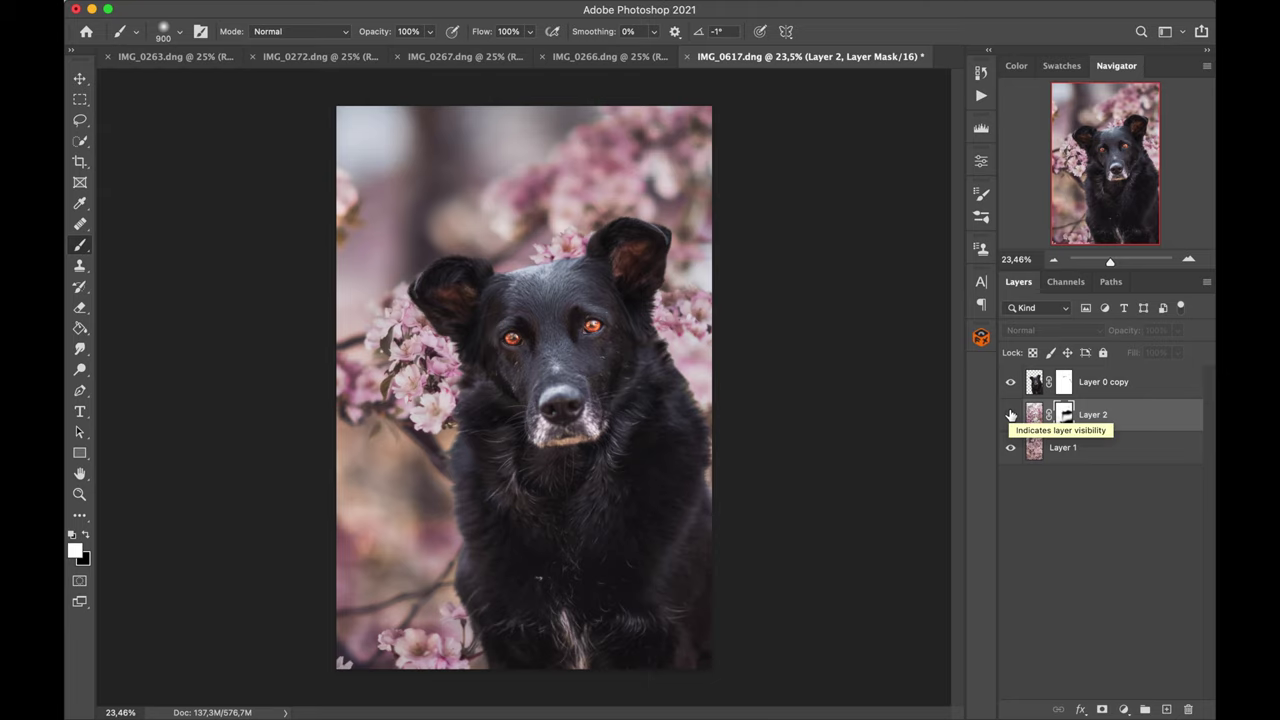
alt+click(1190, 709)
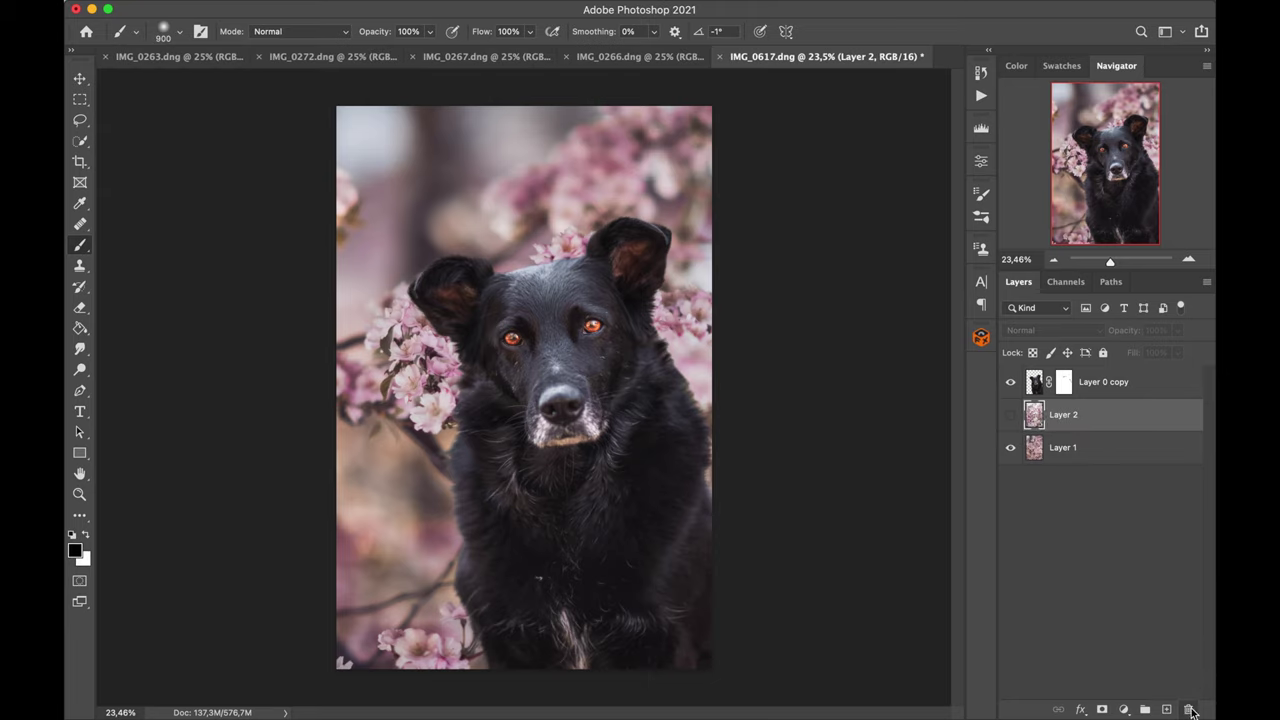
Step: Copy the entire IMG_0272.dng blossom photo and paste it above the dog in IMG_0617.dng
click(196, 60)
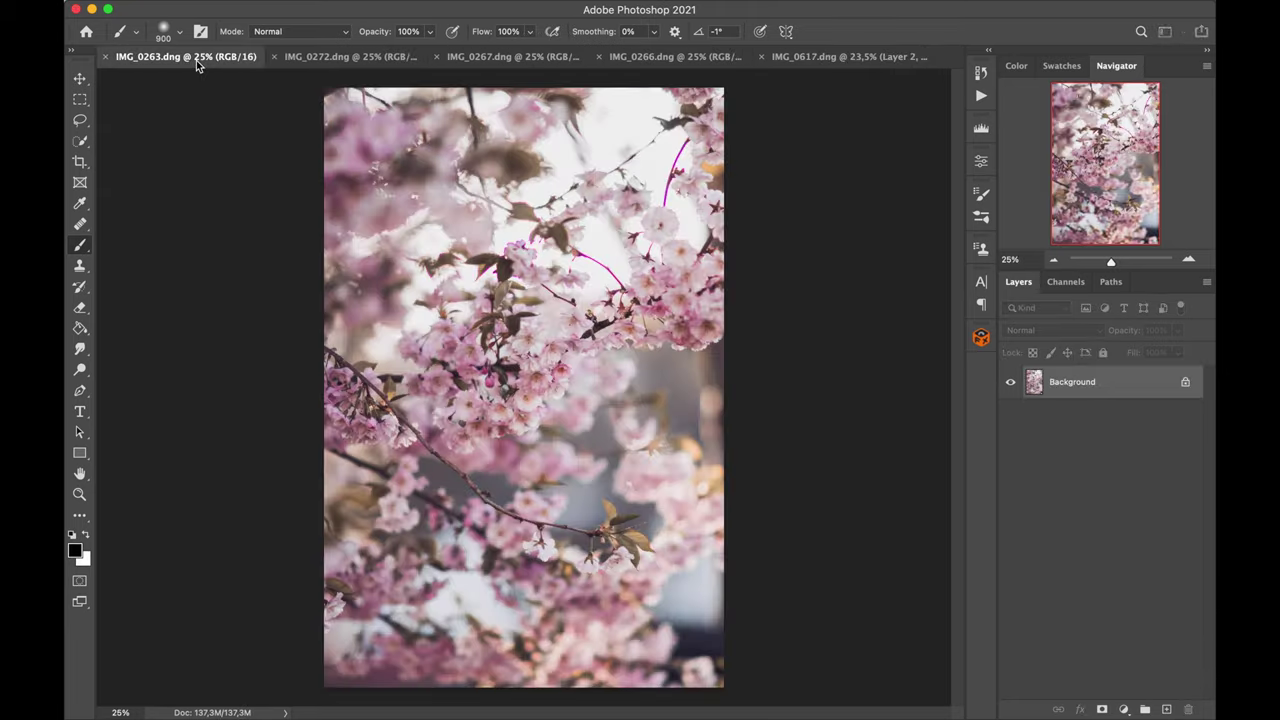
key(l)
click(373, 62)
key(ctrl+c)
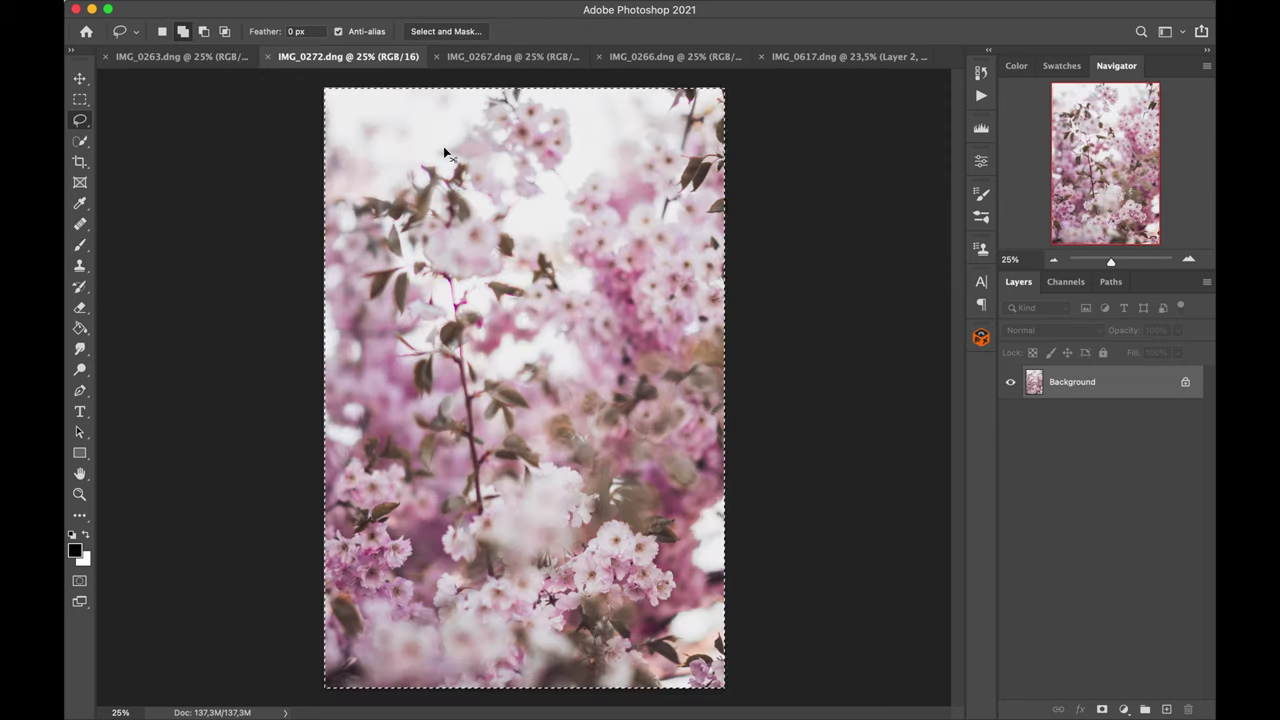
click(824, 60)
key(ctrl+v)
Step: Try enlarging the pasted blossom photo to about 163% as a foreground, then delete that layer while keeping the dog layer
key(super+t)
drag(626, 353, 560, 427)
drag(645, 460, 882, 437)
drag(778, 440, 605, 604)
drag(597, 389, 636, 56)
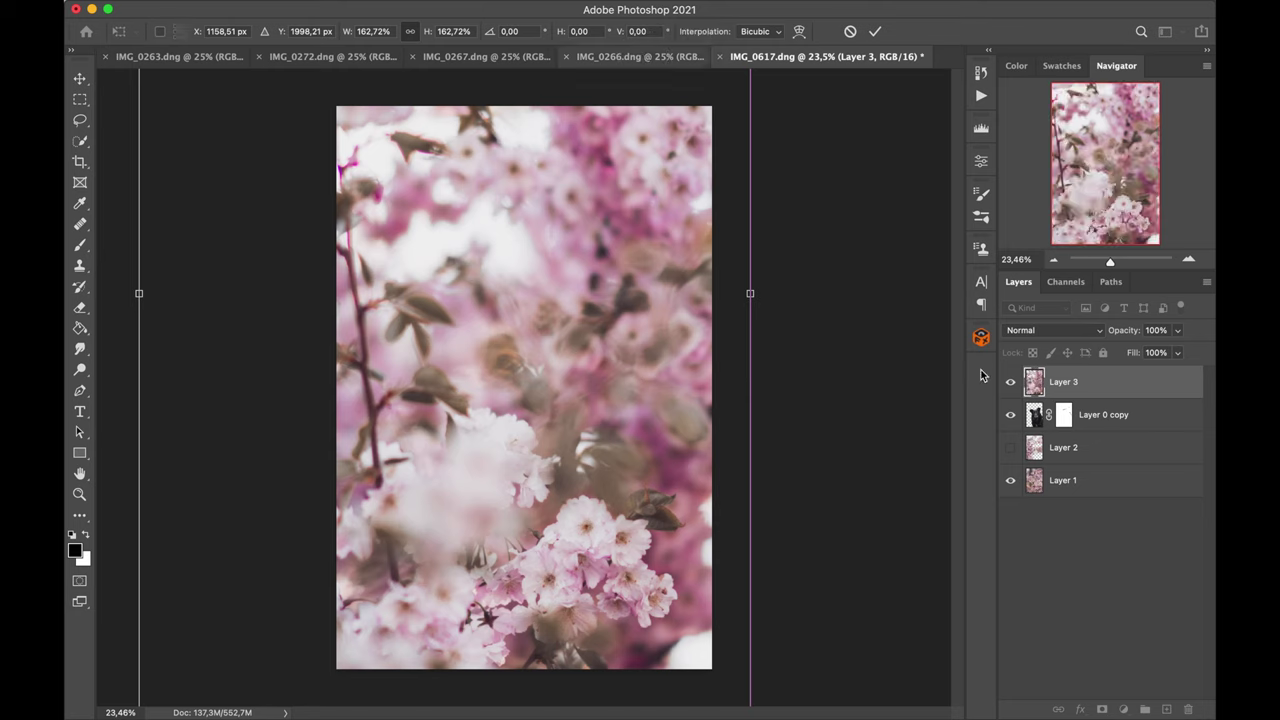
double_click(1187, 709)
key(super+z)
Step: Copy a freehand area of IMG_0266.dng into IMG_0617.dng, scale it to about 168% and place it over the dog's lower body
click(436, 56)
click(672, 57)
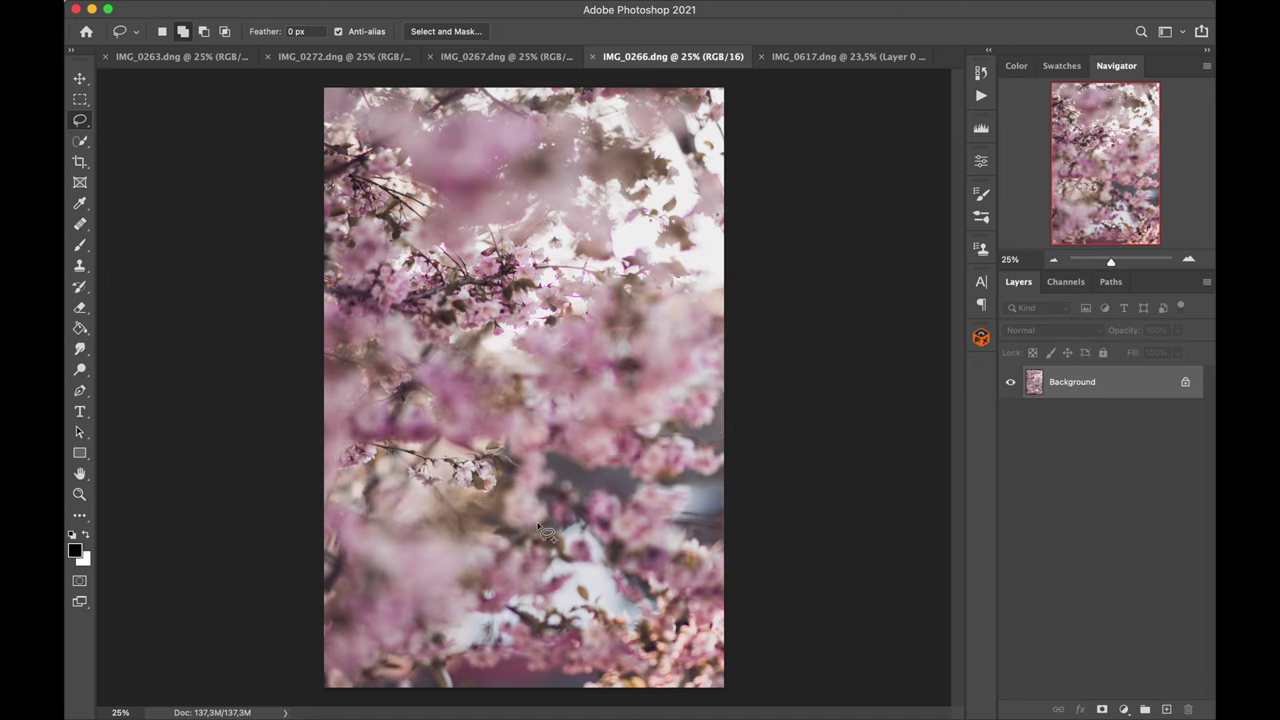
click(791, 60)
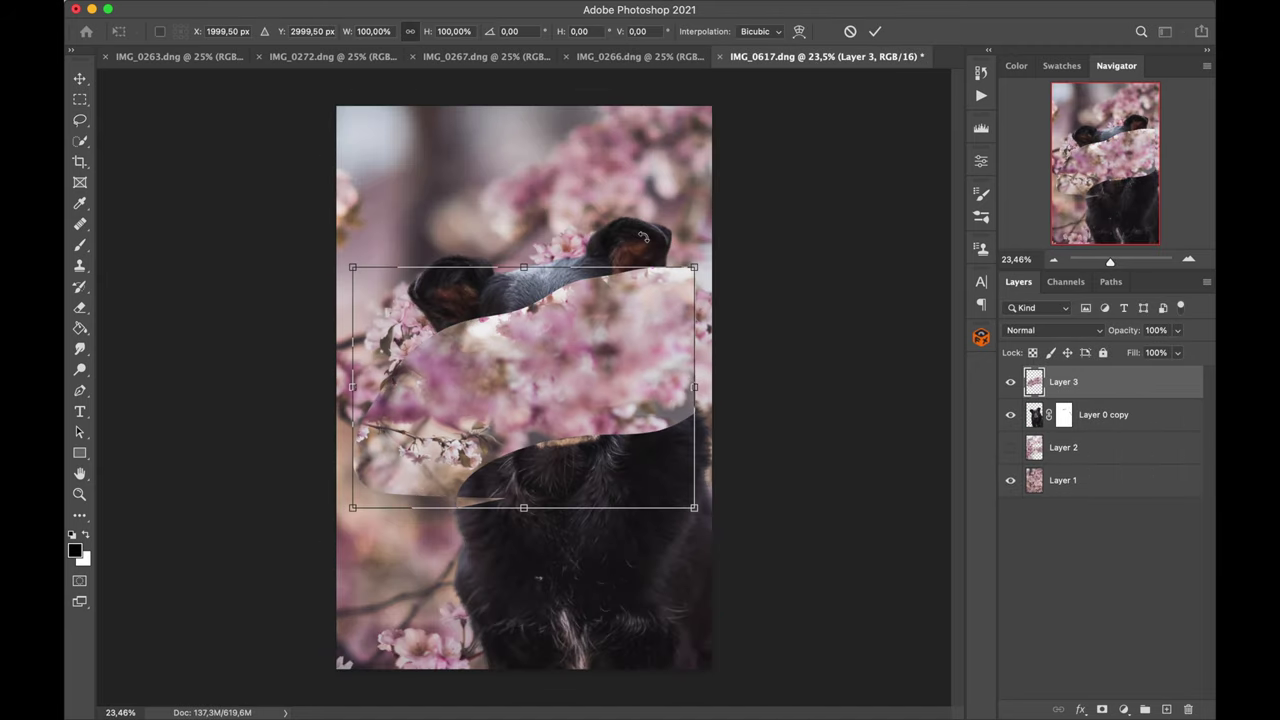
drag(701, 388, 937, 349)
drag(763, 352, 705, 604)
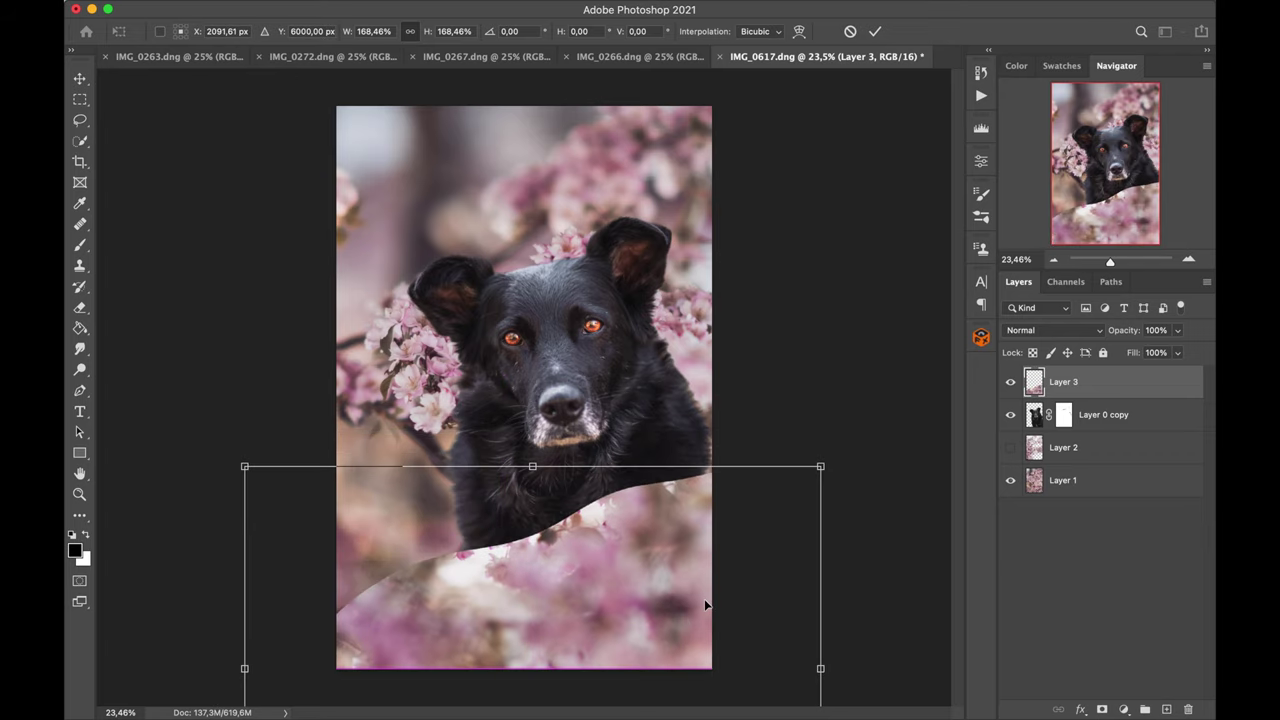
Step: Add a mask to the foreground blossoms, soften their upper edge with a size 900 brush, then delete the layer
click(1102, 709)
key(b)
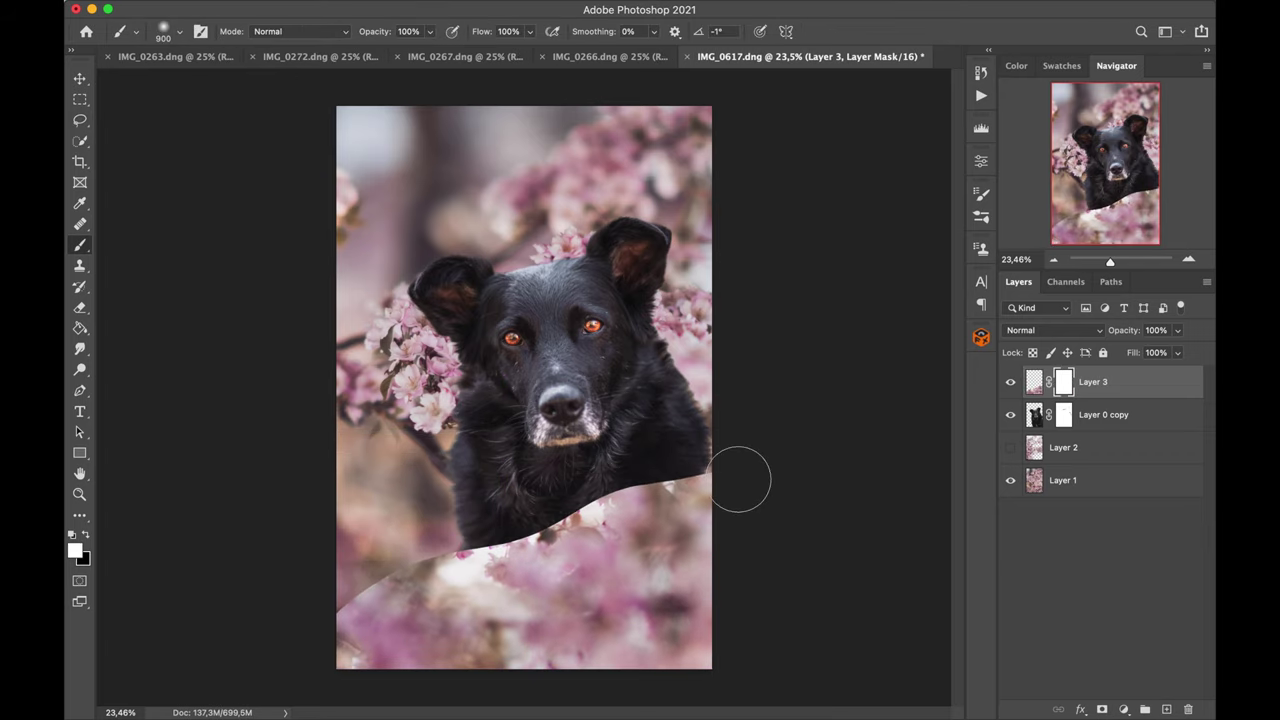
key(x)
mouse_move(731, 457)
mouse_down()
mouse_move(665, 454)
mouse_move(471, 533)
mouse_move(388, 534)
mouse_move(319, 598)
mouse_move(246, 623)
mouse_up()
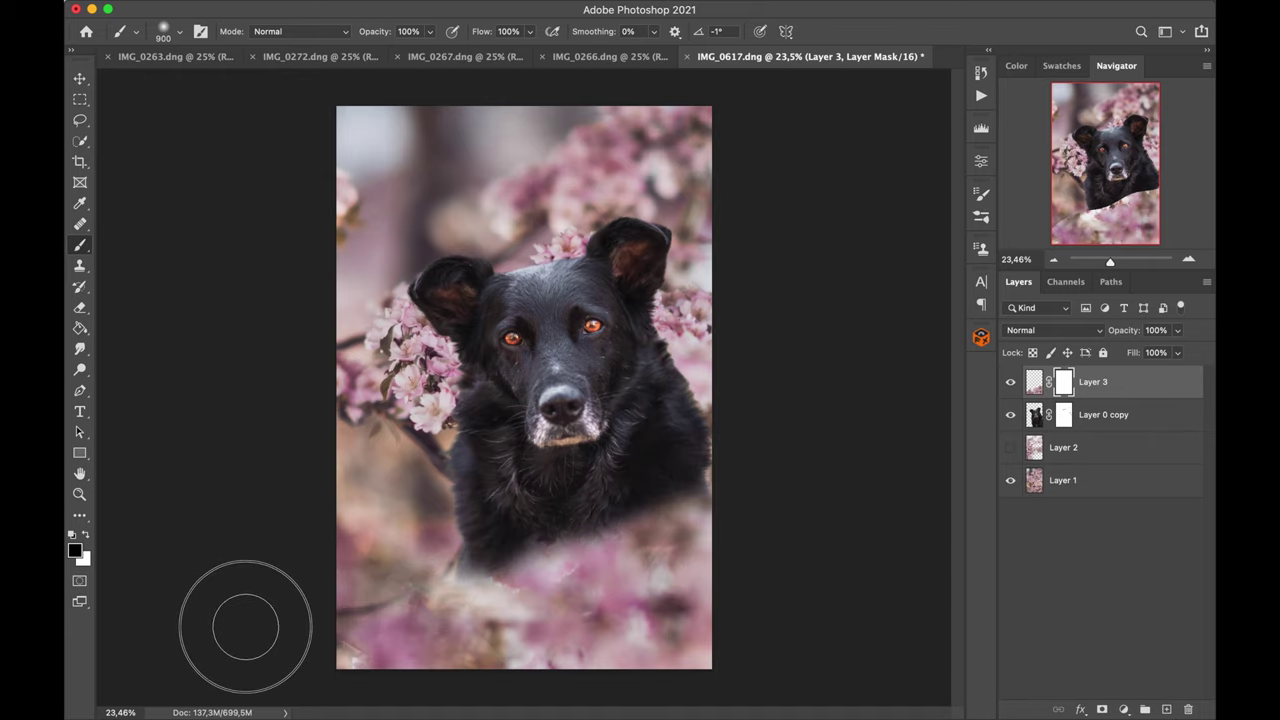
mouse_move(337, 585)
mouse_down()
mouse_move(299, 579)
mouse_move(327, 580)
mouse_move(251, 682)
mouse_move(190, 688)
mouse_up()
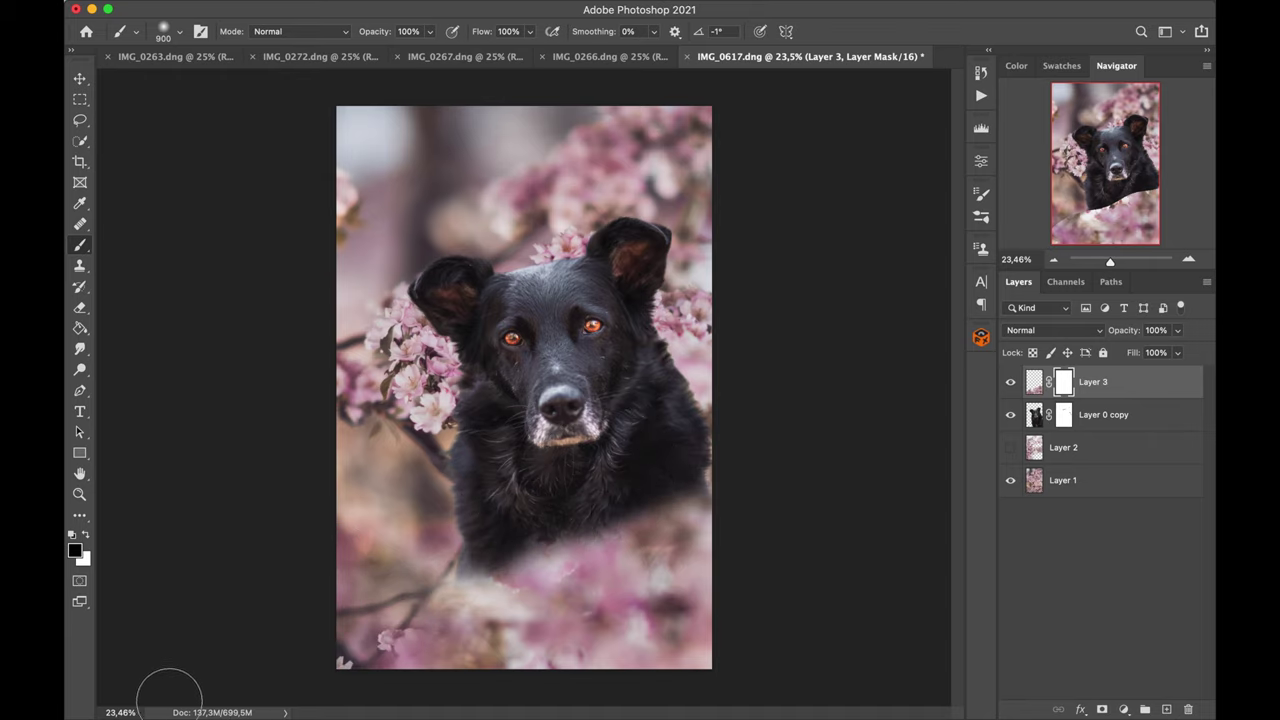
key(x)
mouse_move(448, 654)
mouse_down()
mouse_move(398, 658)
mouse_move(289, 703)
mouse_up()
mouse_move(404, 672)
mouse_down()
mouse_move(428, 646)
mouse_move(308, 687)
mouse_up()
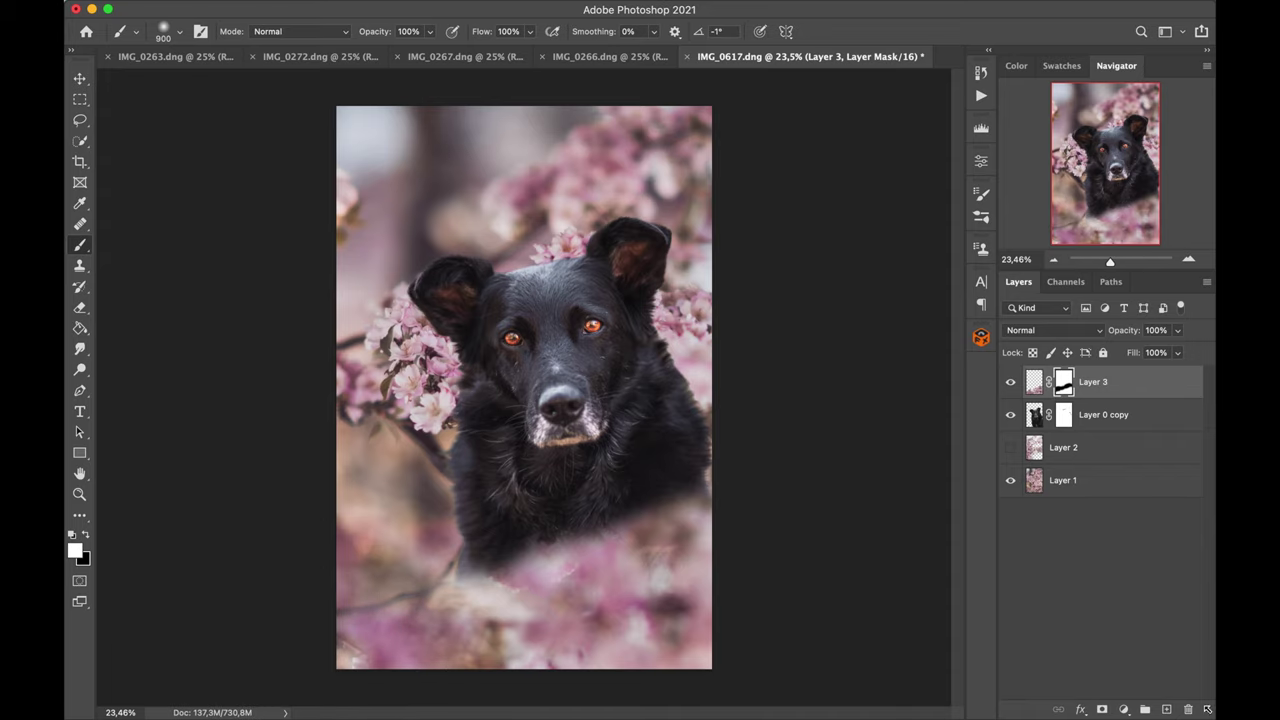
click(1188, 709)
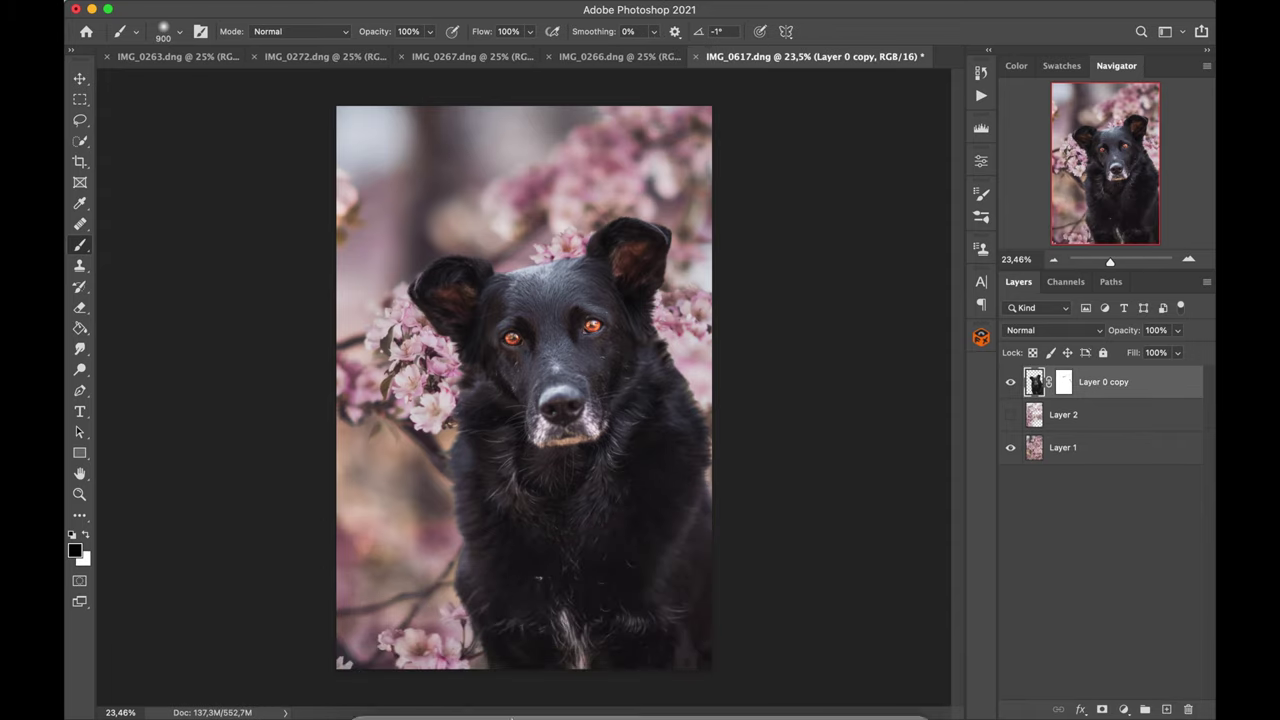
Step: Switch to Lightroom Classic, show All Photographs in the filmstrip and select the blossom photo IMG_0275.dng
click(614, 677)
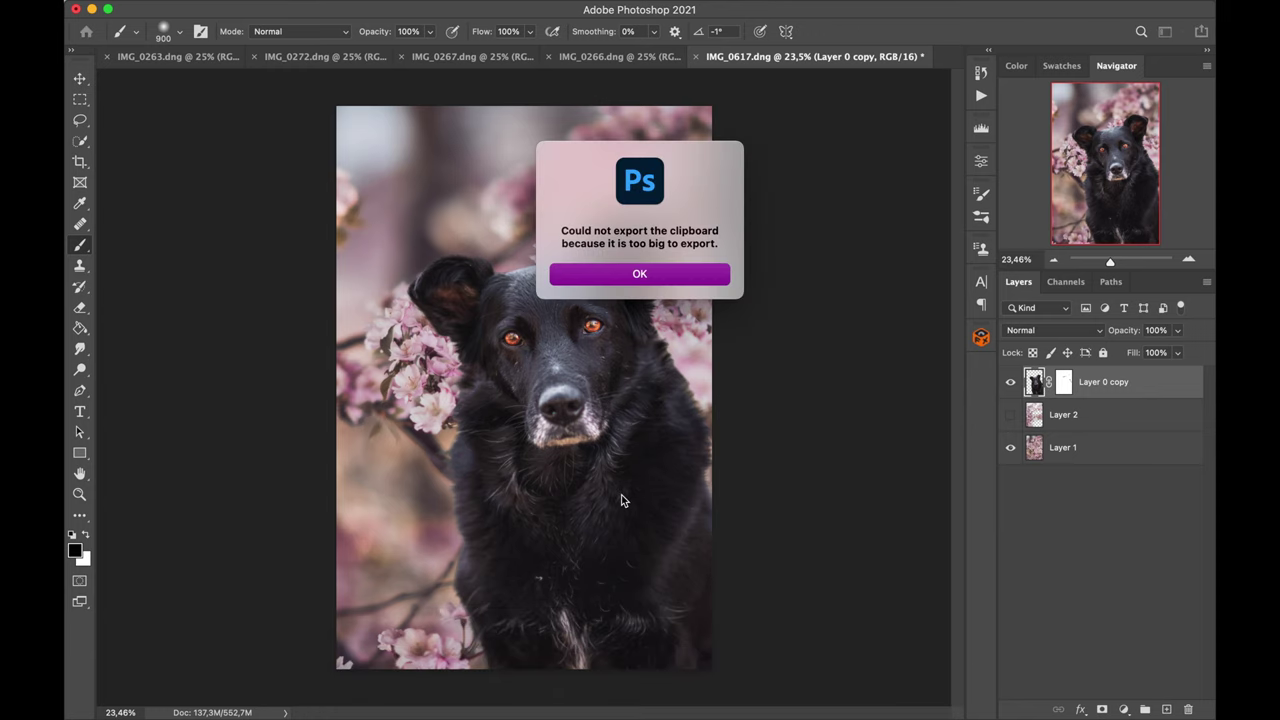
key(Return)
click(614, 680)
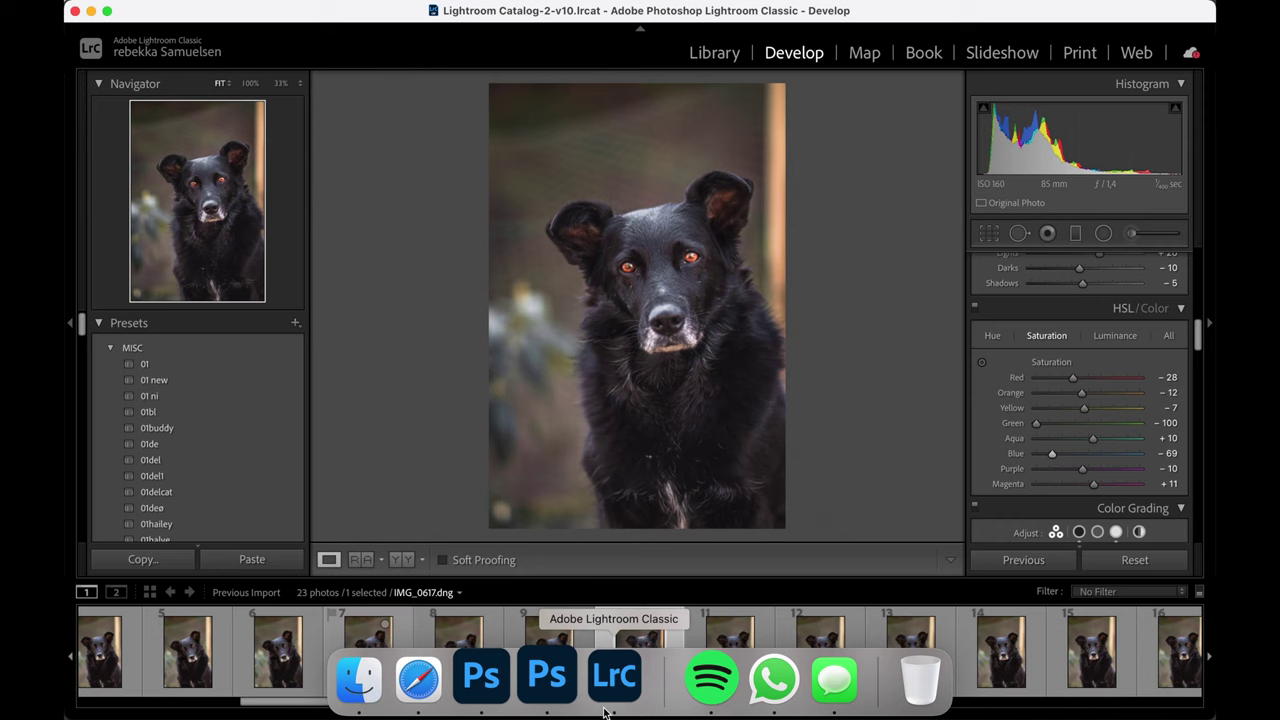
click(378, 588)
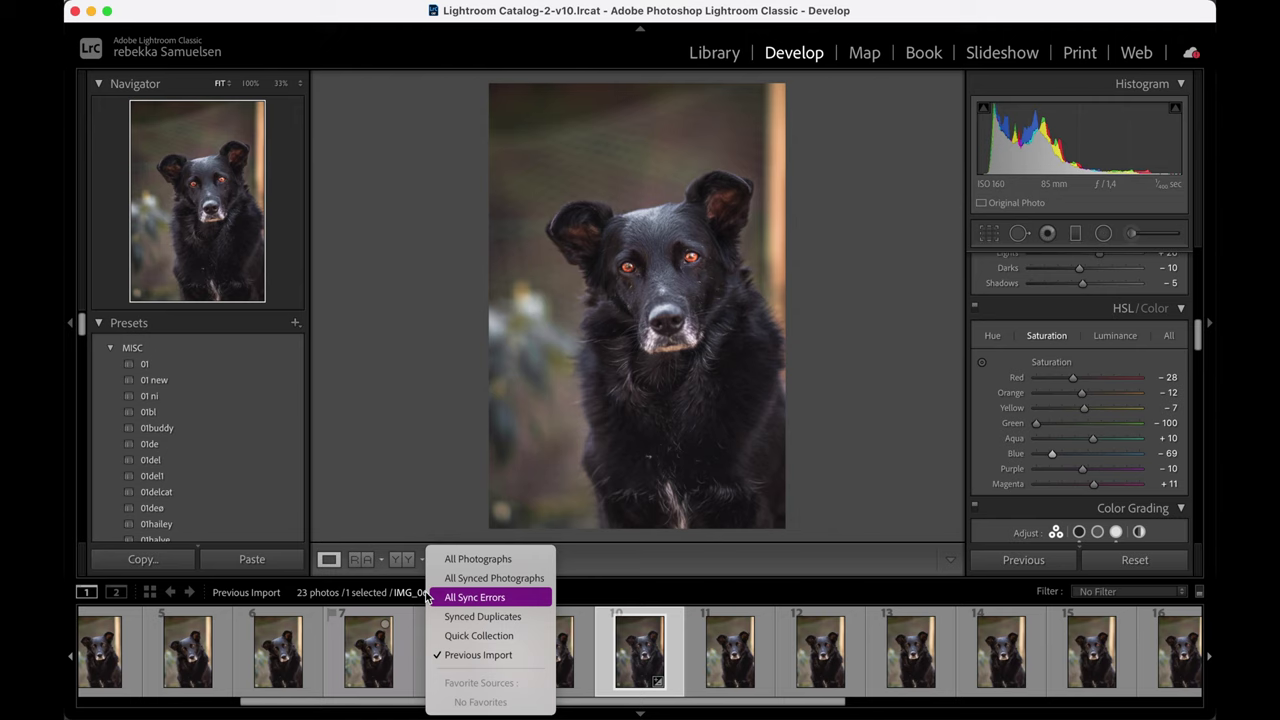
click(465, 557)
click(981, 660)
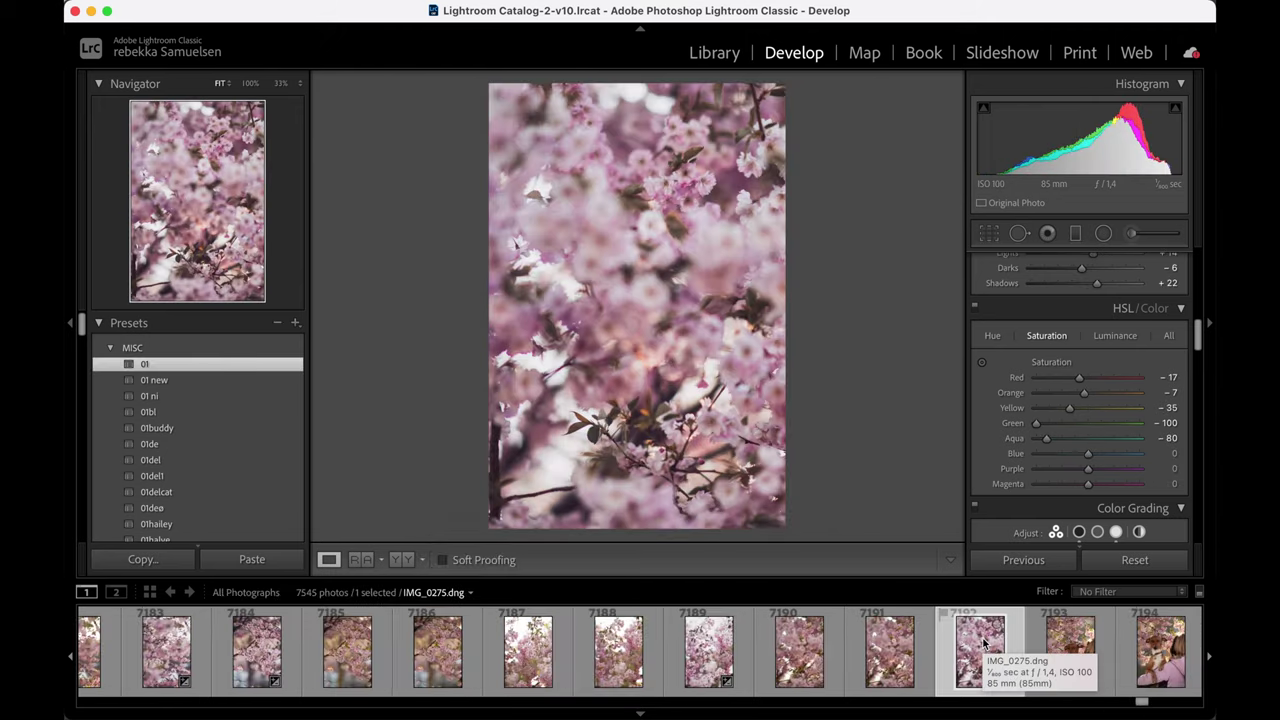
Step: Check the blossom photos already open in Photoshop, then open IMG_0275.dng from Lightroom for editing in Photoshop
click(495, 698)
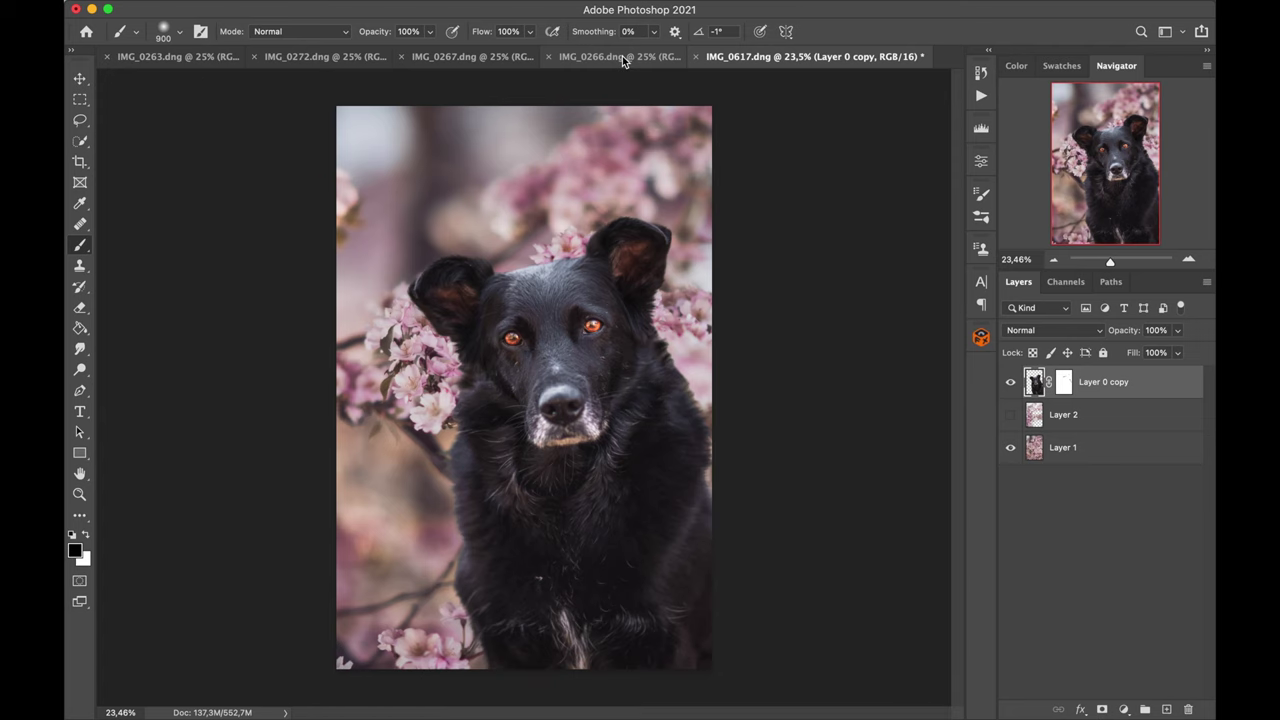
click(286, 63)
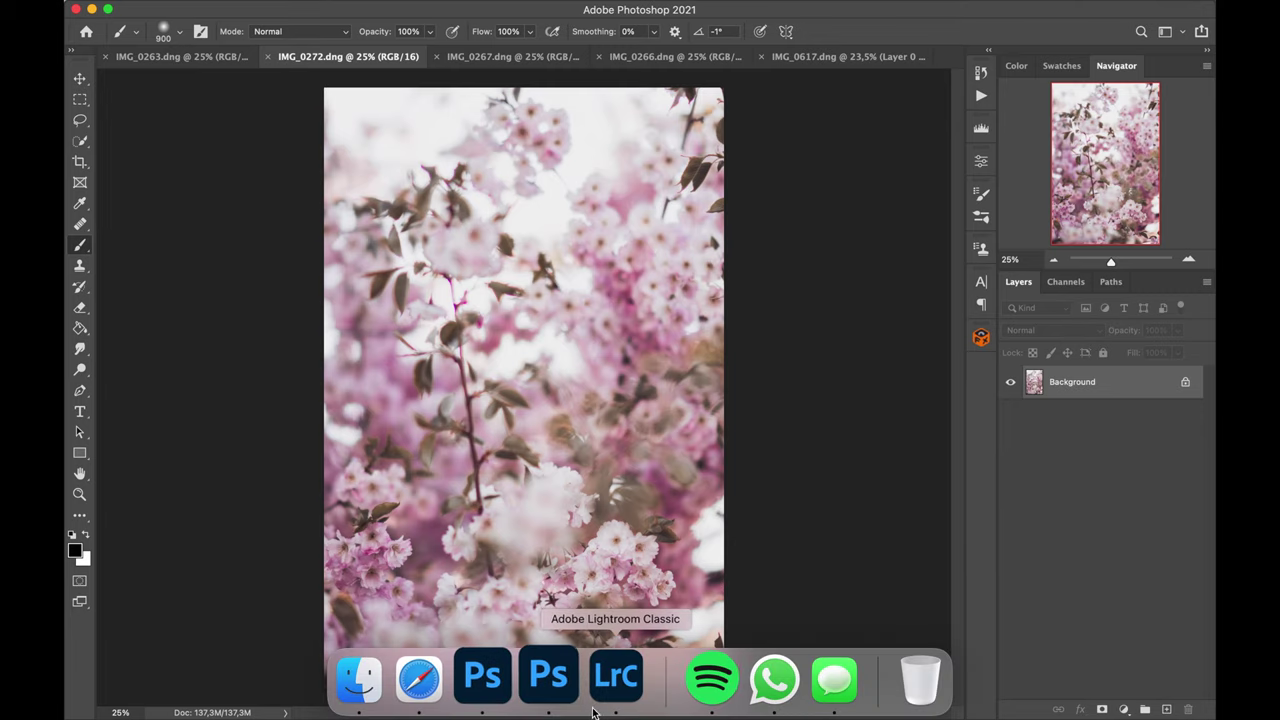
click(614, 675)
right_click(669, 190)
click(858, 342)
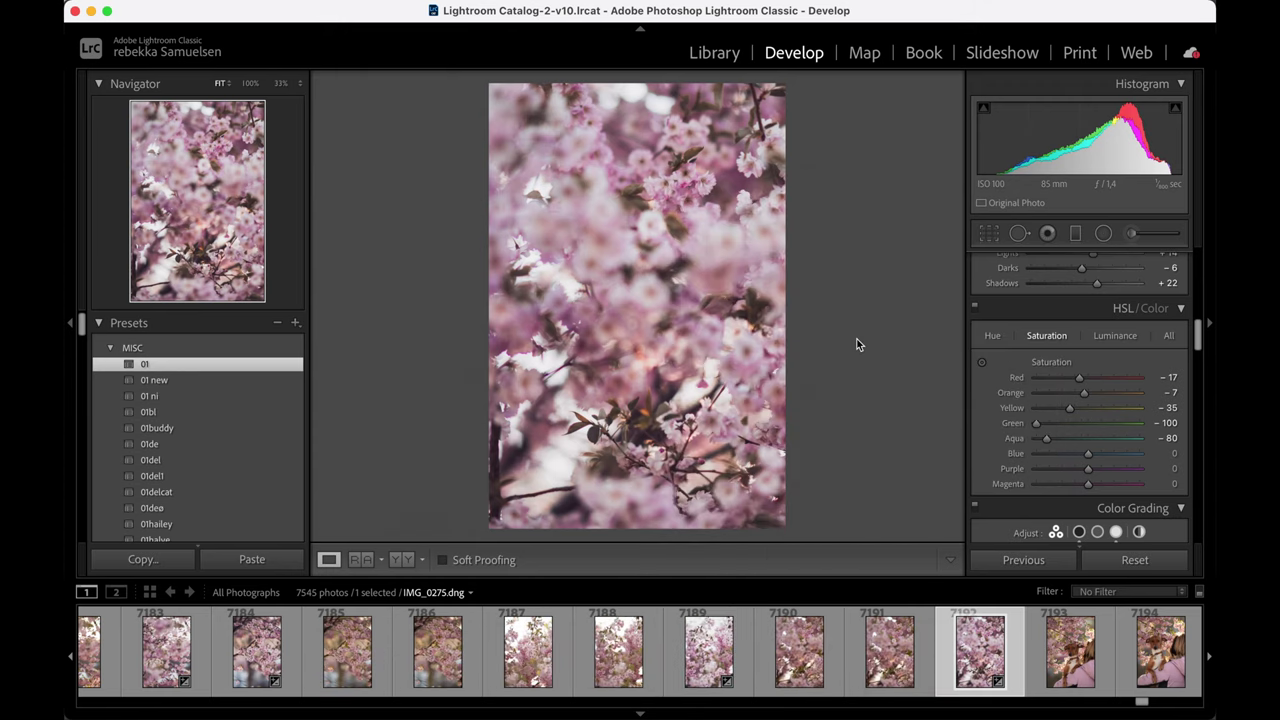
click(434, 700)
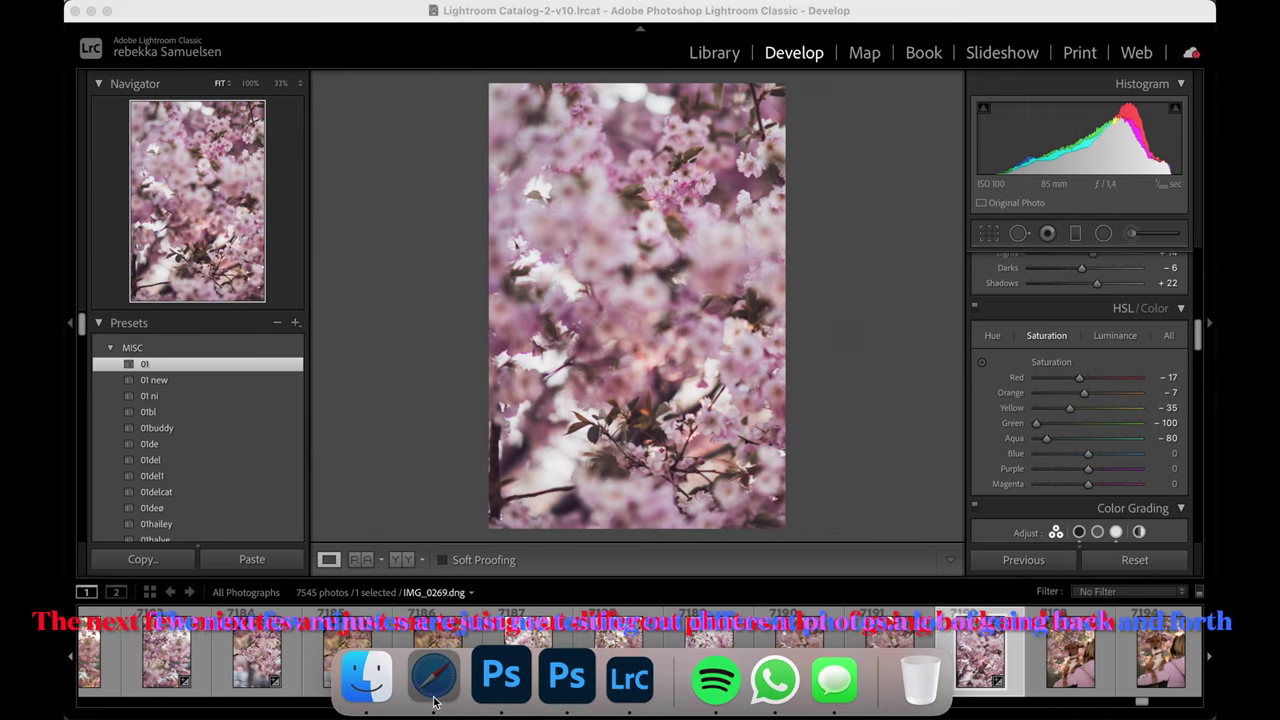
right_click(434, 700)
click(446, 609)
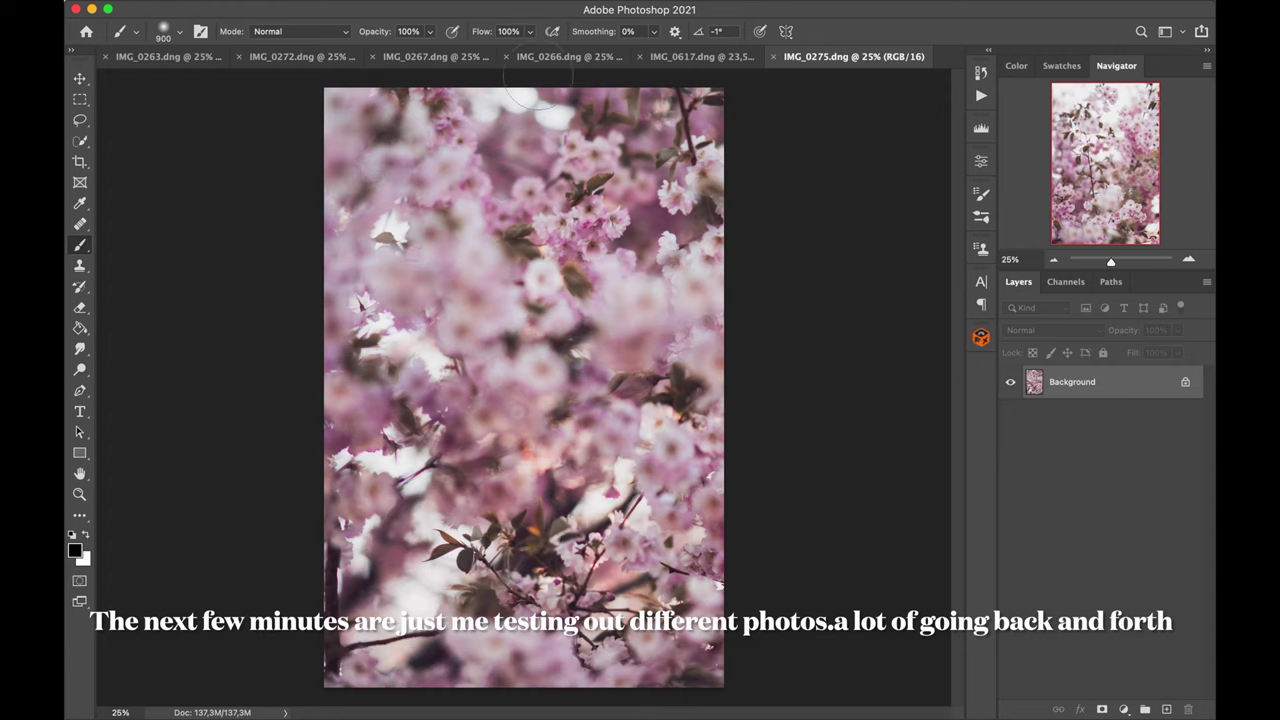
Step: Bring the IMG_0275.dng blossoms into IMG_0617.dng above the dog, then transform and place them over the dog's lower body
click(81, 79)
drag(530, 400, 625, 58)
key(super+t)
drag(618, 306, 586, 607)
drag(607, 525, 558, 556)
drag(780, 505, 745, 337)
drag(563, 560, 630, 493)
key(Return)
Step: Add a layer mask to the foreground blossoms, paint it black to uncover the dog, and shift the layer downward
click(1102, 709)
key(b)
key(x)
mouse_move(600, 300)
mouse_down()
mouse_move(570, 340)
mouse_move(663, 423)
mouse_move(608, 450)
mouse_move(471, 400)
mouse_move(309, 534)
mouse_up()
mouse_move(460, 440)
mouse_down()
mouse_move(514, 406)
mouse_move(530, 483)
mouse_move(563, 523)
mouse_move(526, 506)
mouse_up()
mouse_move(683, 584)
super+mouse_down()
mouse_move(692, 683)
mouse_move(689, 660)
super+mouse_up()
Step: Rotate the foreground blossom layer to about -22.7° and reposition it over the dog's lower body
key(ctrl+t)
drag(803, 276, 653, 265)
drag(782, 493, 853, 439)
drag(432, 201, 401, 236)
drag(646, 577, 550, 490)
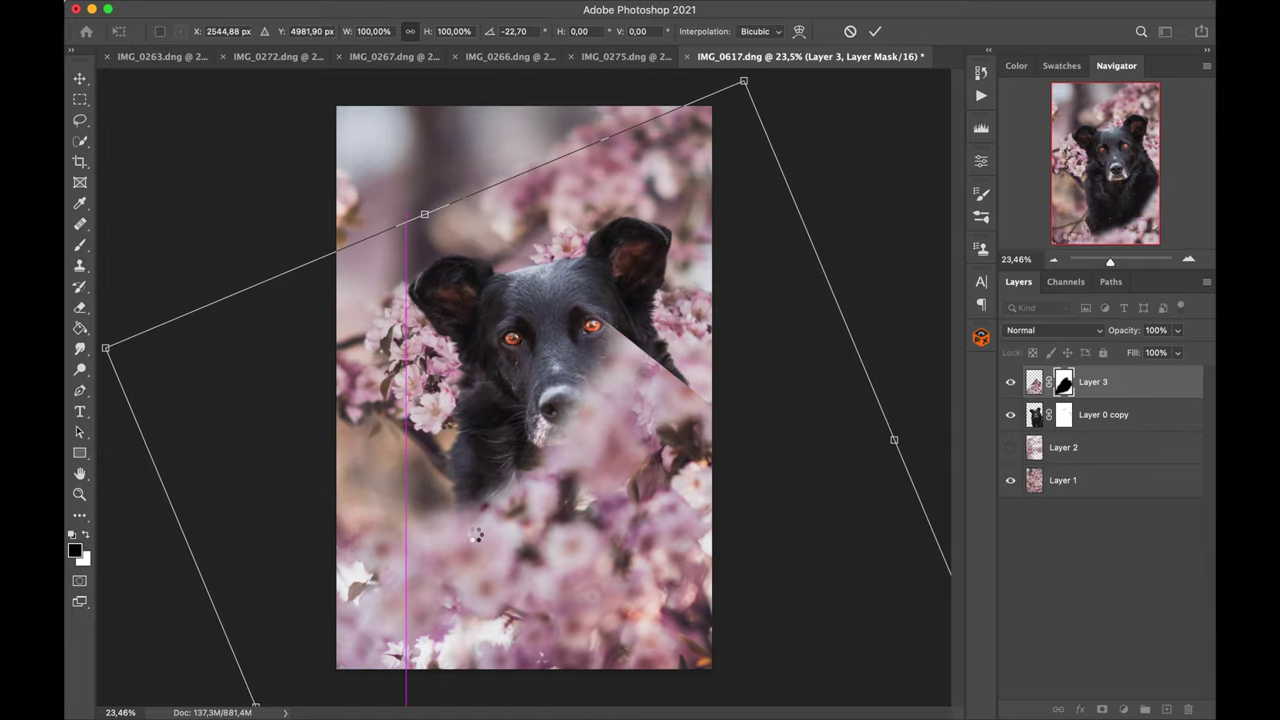
key(Return)
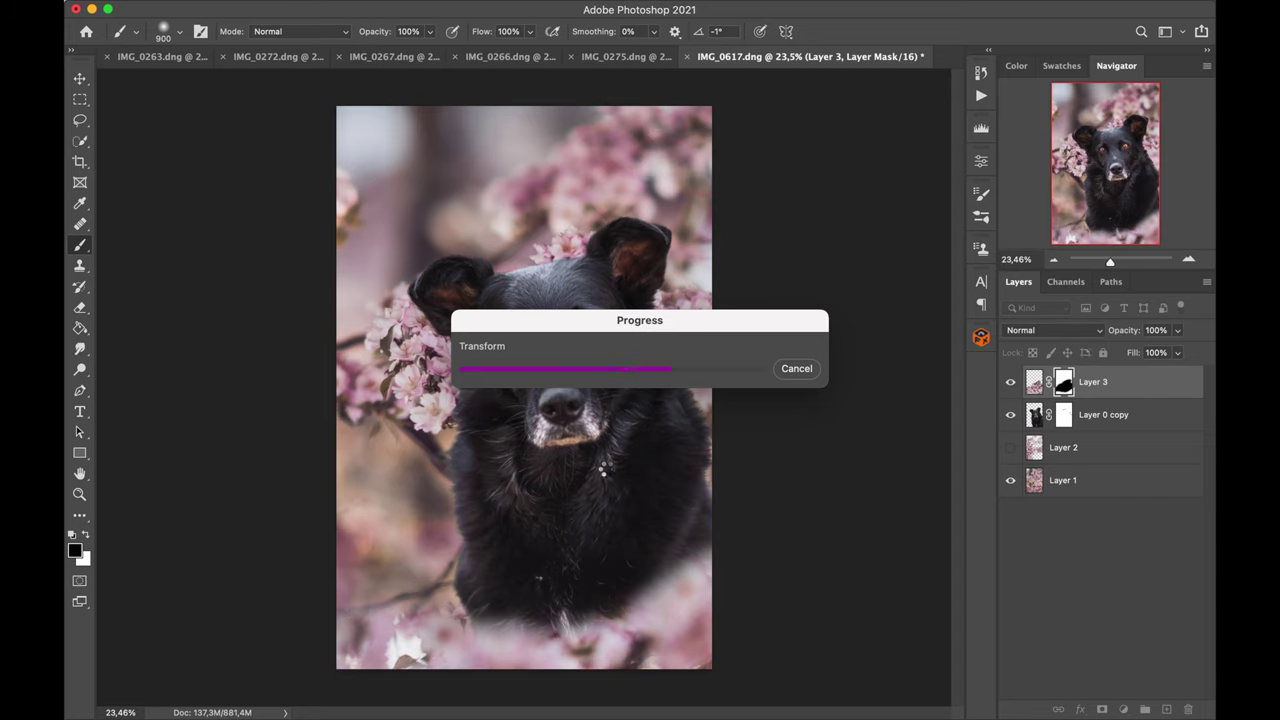
Step: Refine the foreground blossom layer's mask with black and white brush strokes to uncover the dog's chest and lower body
mouse_move(680, 440)
mouse_down()
mouse_move(583, 319)
mouse_move(562, 452)
mouse_move(588, 477)
mouse_move(461, 531)
mouse_move(386, 602)
mouse_move(316, 551)
mouse_move(330, 662)
mouse_up()
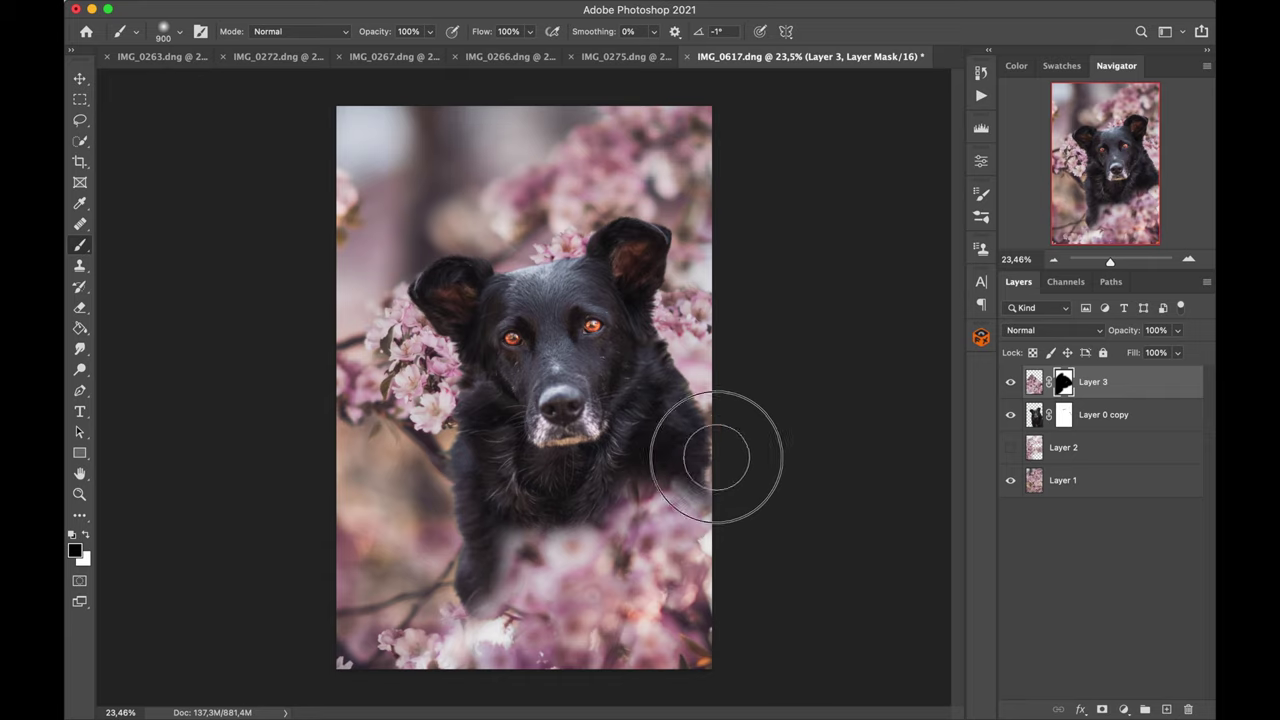
drag(718, 628, 746, 644)
key(x)
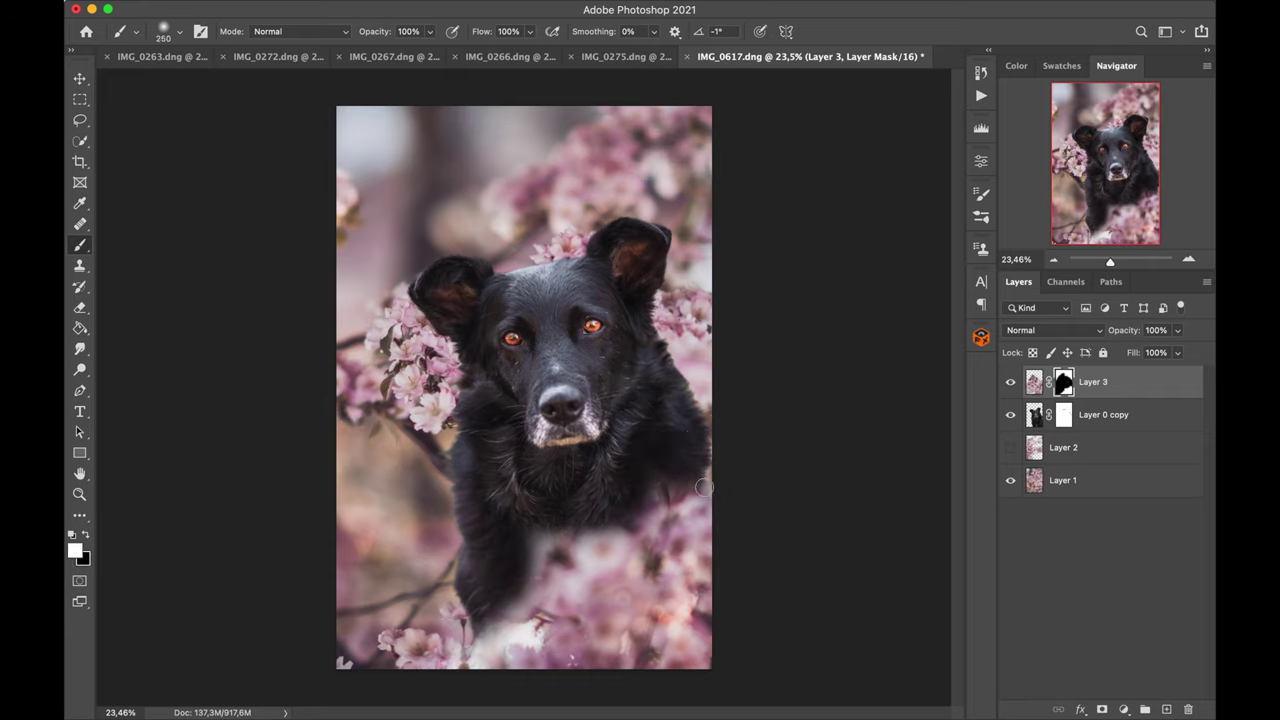
mouse_move(688, 498)
mouse_down()
mouse_move(657, 520)
mouse_move(660, 570)
mouse_move(624, 570)
mouse_move(460, 679)
mouse_move(481, 609)
mouse_move(515, 593)
mouse_move(523, 603)
mouse_move(636, 520)
mouse_move(677, 463)
mouse_move(614, 543)
mouse_up()
key(bracketright)
key(bracketright)
key(bracketright)
key(bracketright)
key(x)
drag(521, 687, 459, 716)
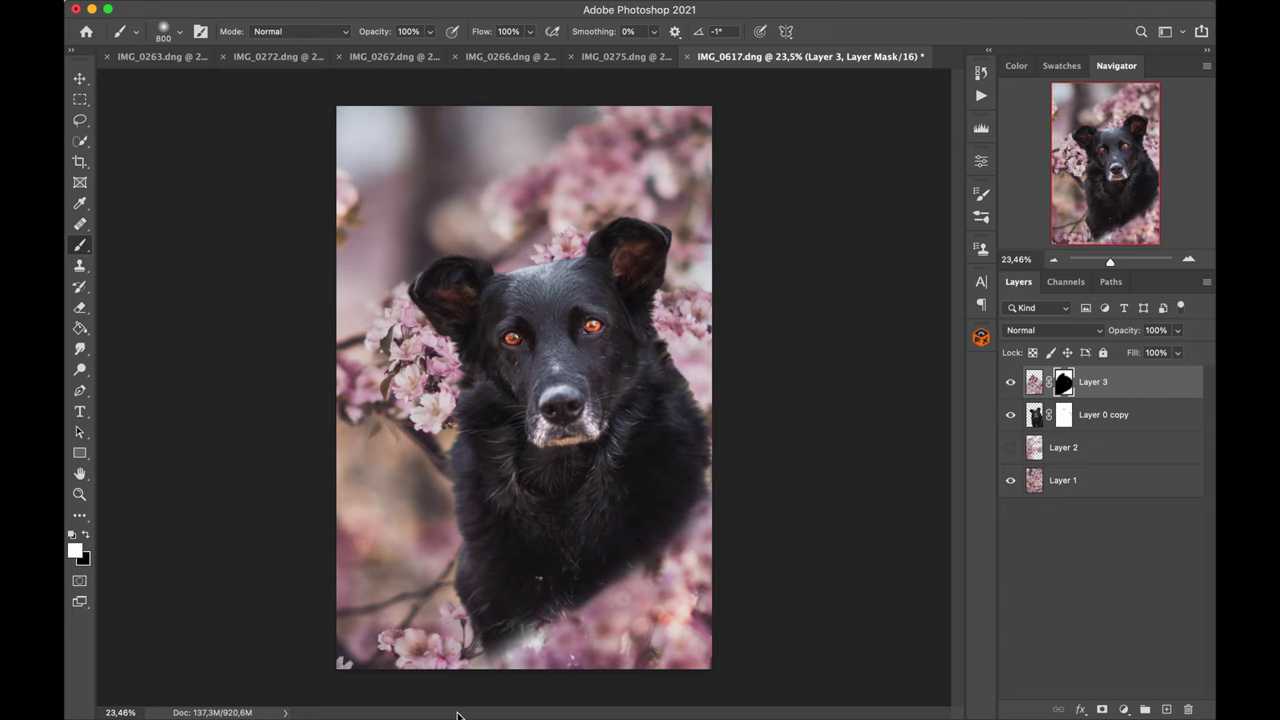
Step: Rotate the masked foreground blossom layer by about 11.4° over the dog's lower body
key(ctrl+t)
drag(837, 149, 821, 251)
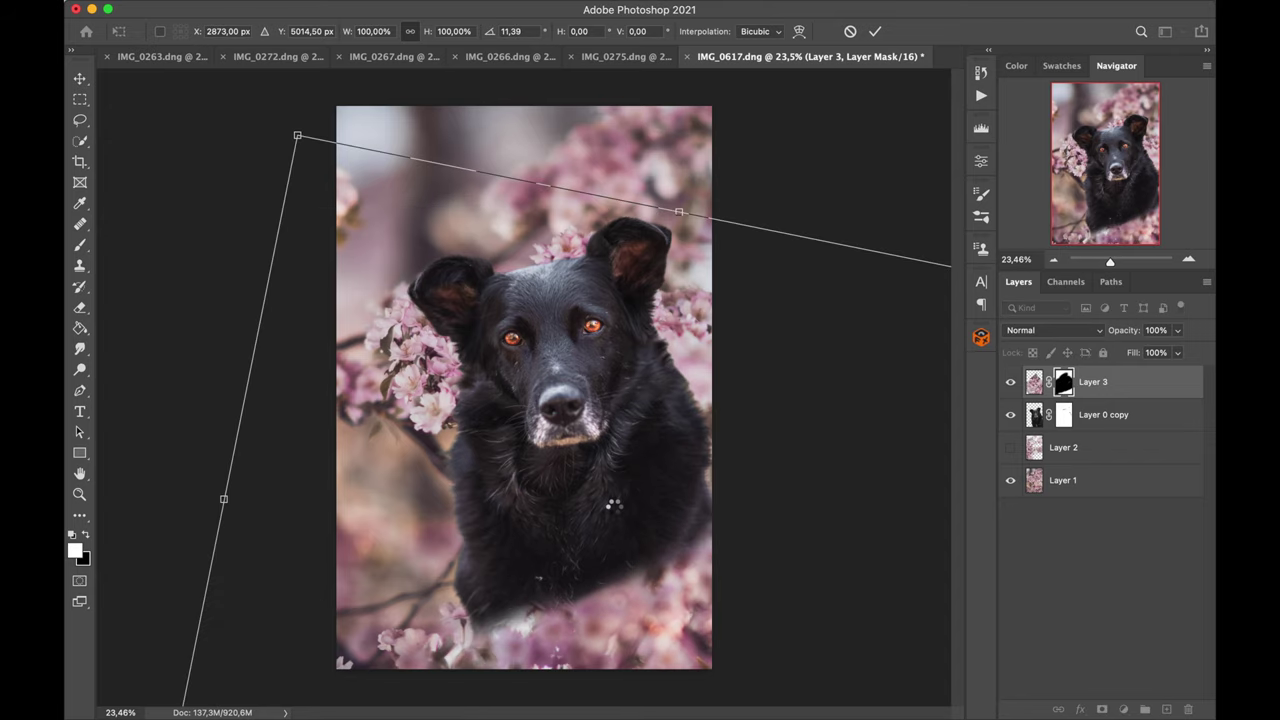
key(Return)
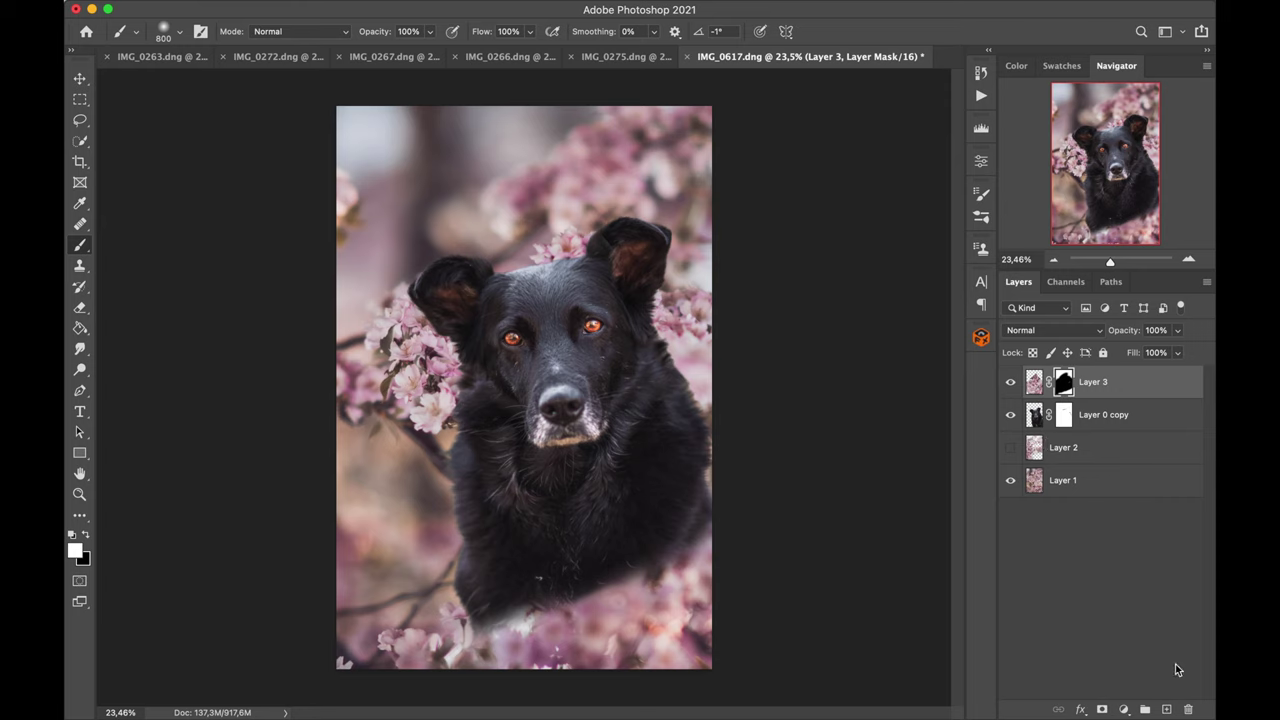
Step: Delete the foreground blossom layer and paste the IMG_0263.dng blossoms into IMG_0617.dng as a new layer
click(1189, 709)
click(623, 60)
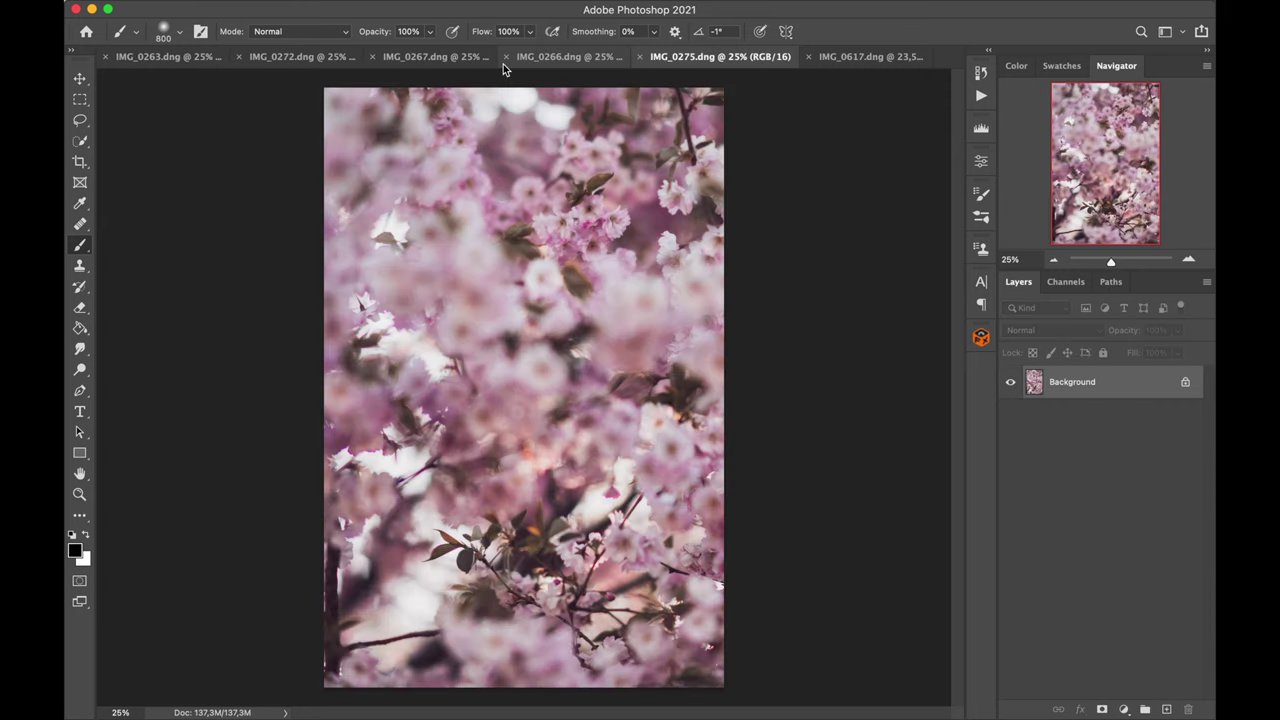
click(190, 57)
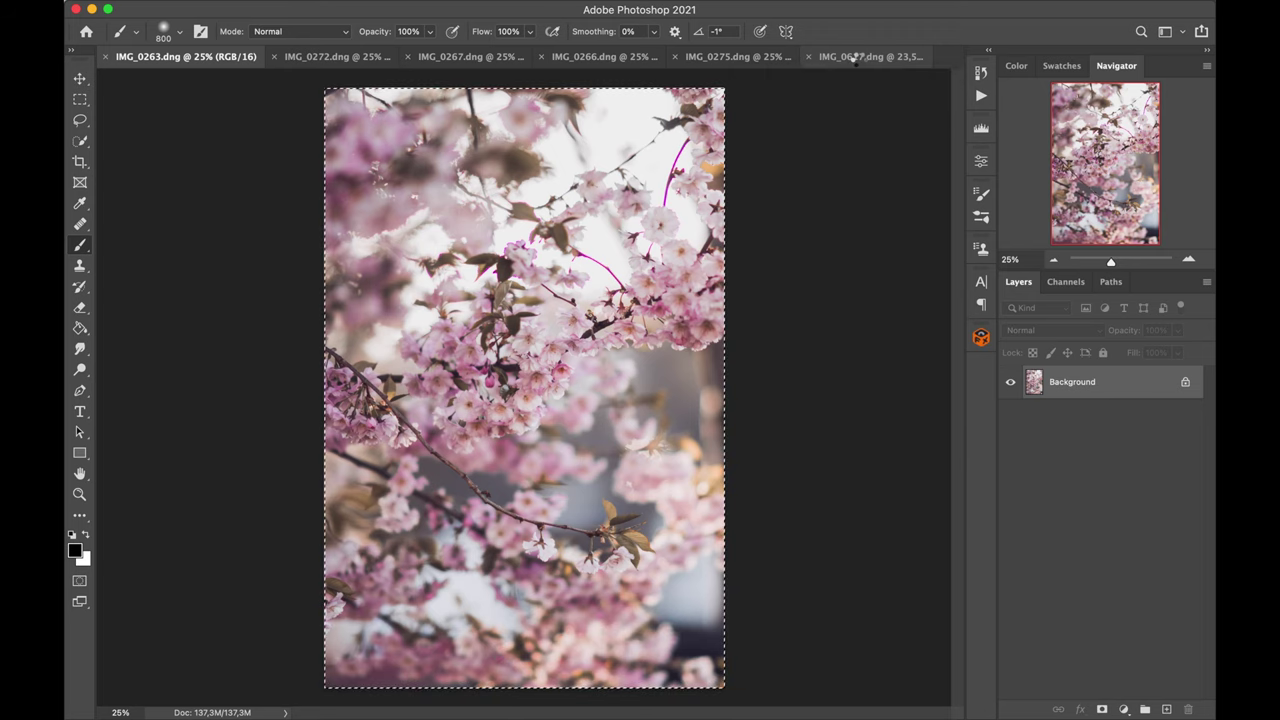
click(850, 58)
key(ctrl+v)
Step: Flip the pasted IMG_0263.dng blossom layer vertically, keeping it aligned with the canvas
key(ctrl+t)
right_click(636, 265)
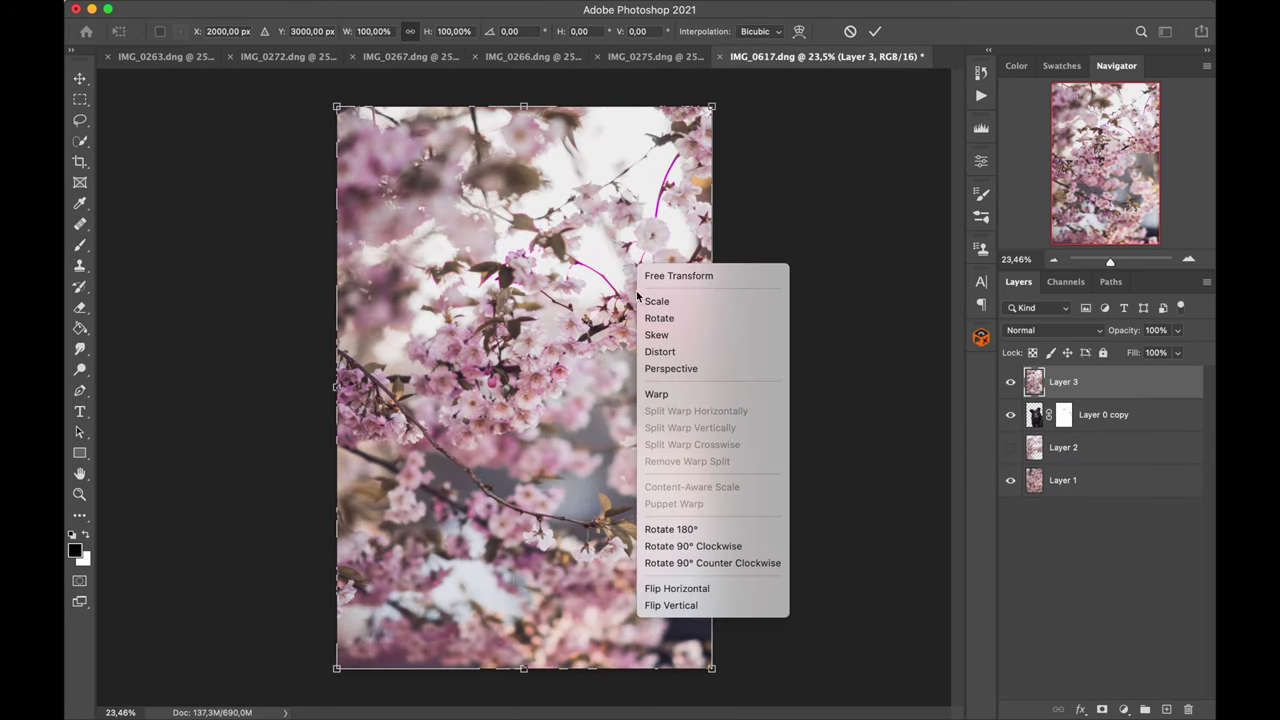
click(680, 606)
mouse_move(580, 388)
mouse_down()
mouse_move(580, 409)
mouse_move(579, 390)
mouse_up()
key(Return)
key(Return)
Step: Add a layer mask to the flipped blossom layer and place the layer directly beneath the dog
key(b)
click(1102, 709)
key(x)
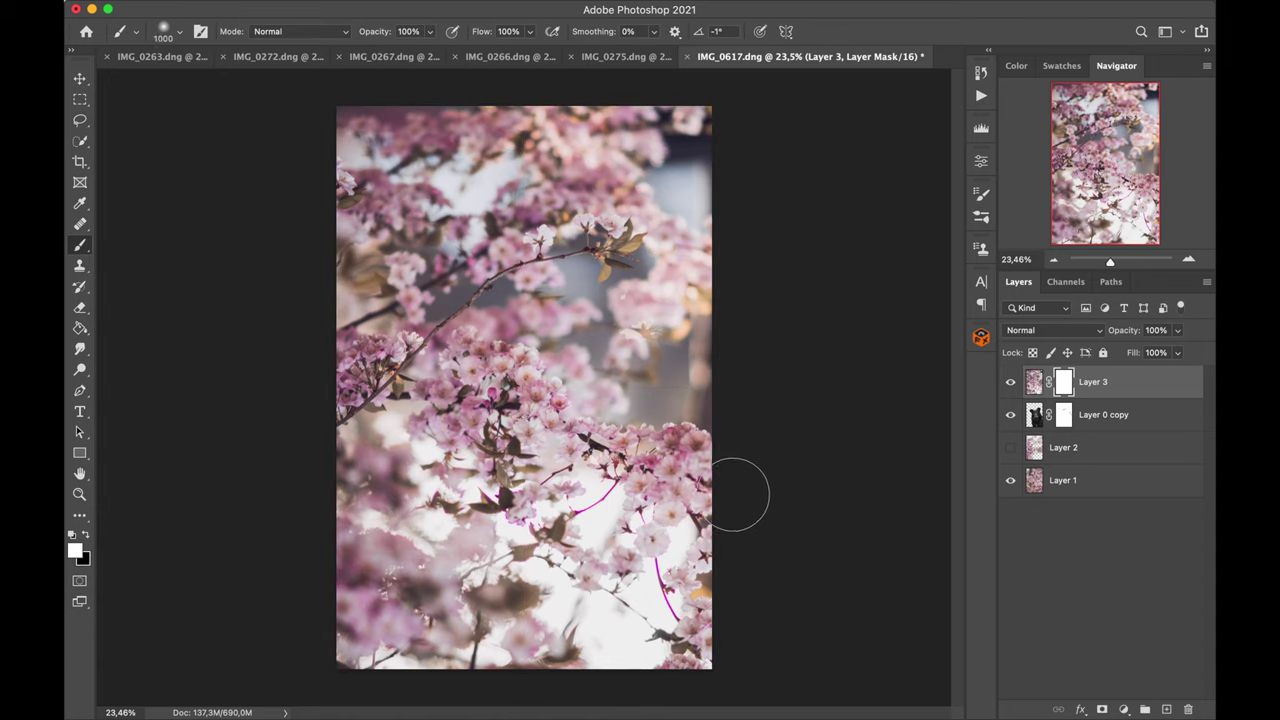
drag(1093, 382, 1103, 432)
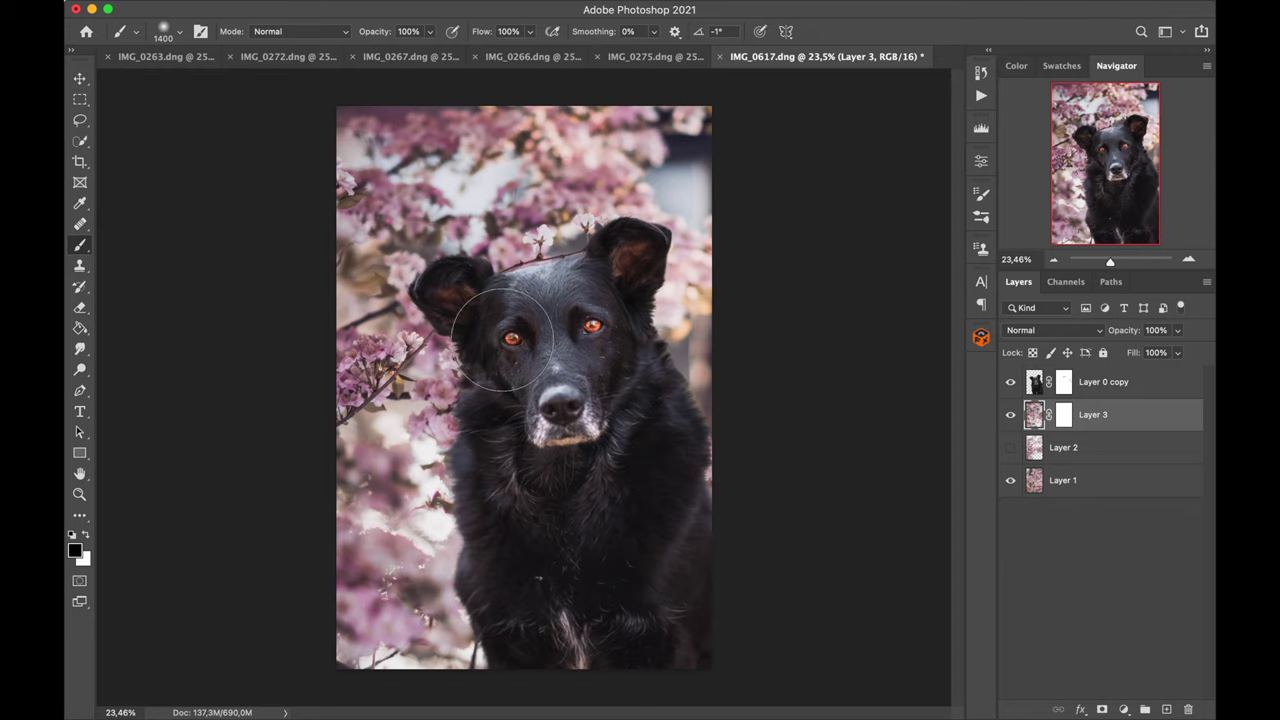
Step: Paint the blossom layer's mask to hide it around the dog's sides and lower body while keeping the blossoms above the head
drag(395, 335, 358, 575)
key(super+z)
click(1062, 414)
mouse_move(485, 353)
mouse_down()
mouse_move(320, 623)
mouse_move(694, 414)
mouse_move(683, 352)
mouse_move(724, 260)
mouse_move(722, 197)
mouse_up()
key(x)
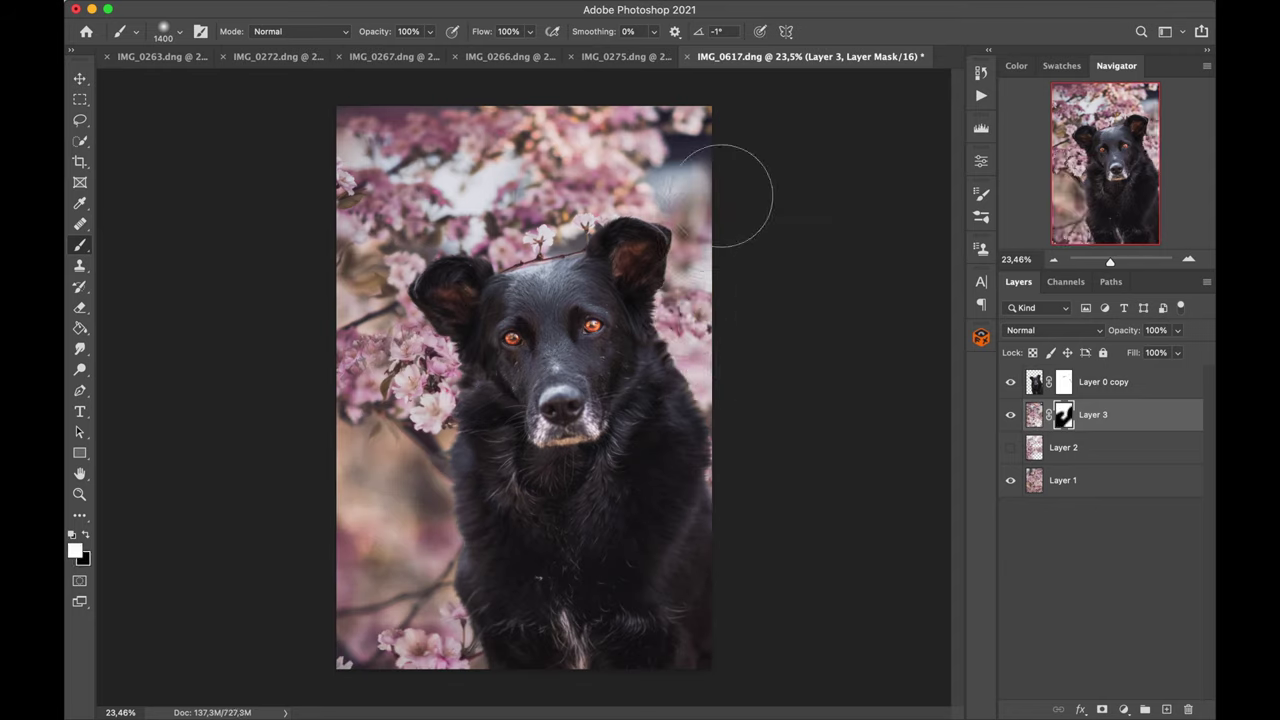
click(722, 197)
key(x)
click(388, 368)
drag(372, 372, 312, 329)
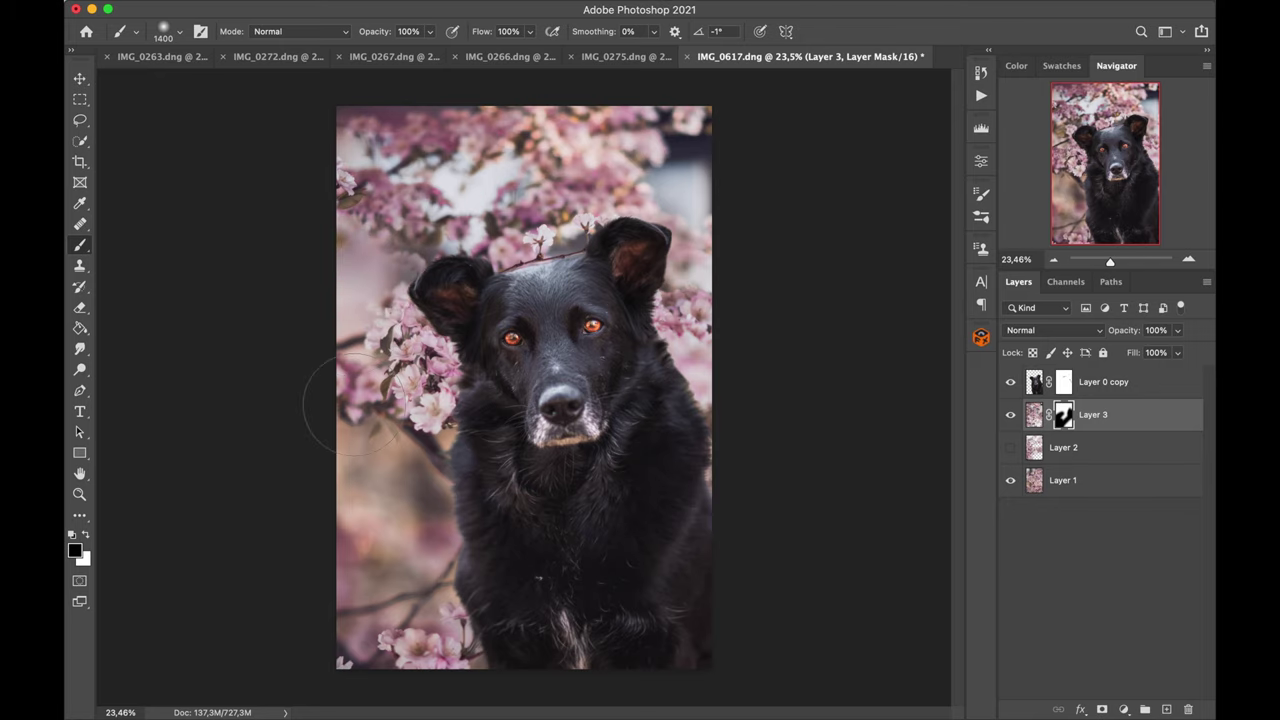
key(x)
drag(390, 250, 349, 314)
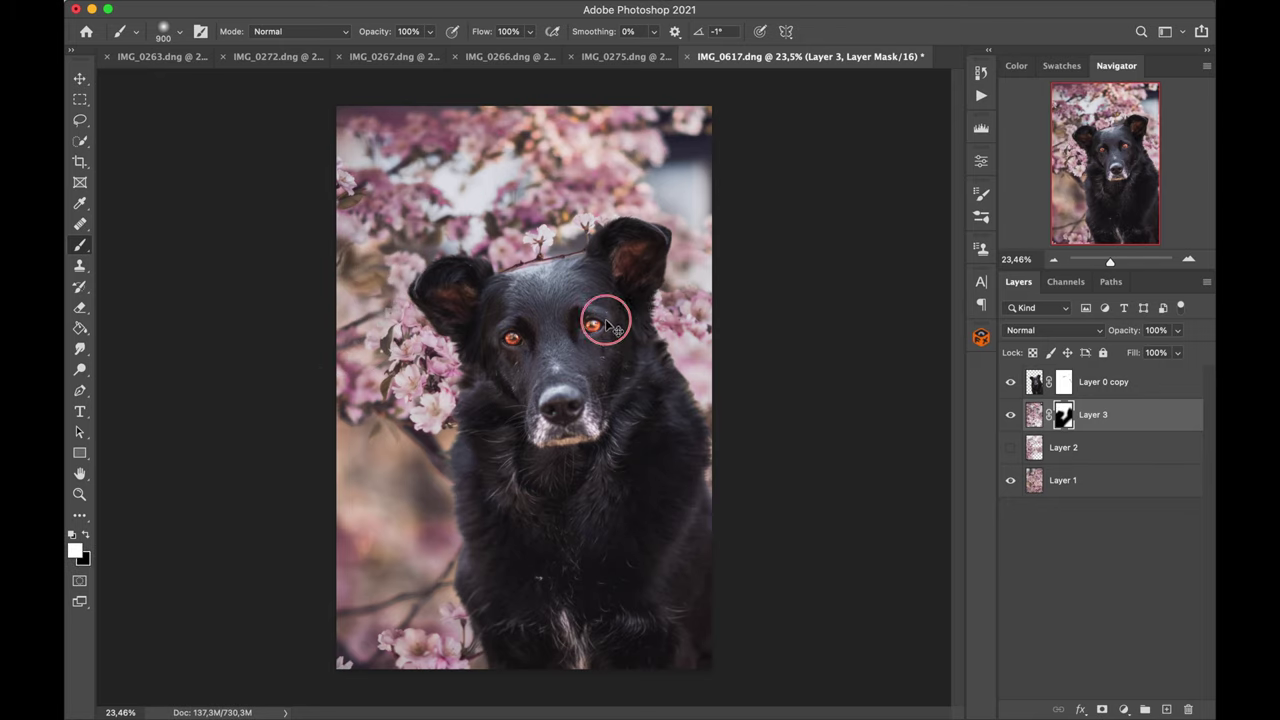
Step: Scale the masked background blossom layer up to about 123.5%, extending it past the canvas's right edge
drag(607, 324, 607, 337)
key(super+t)
drag(711, 400, 800, 400)
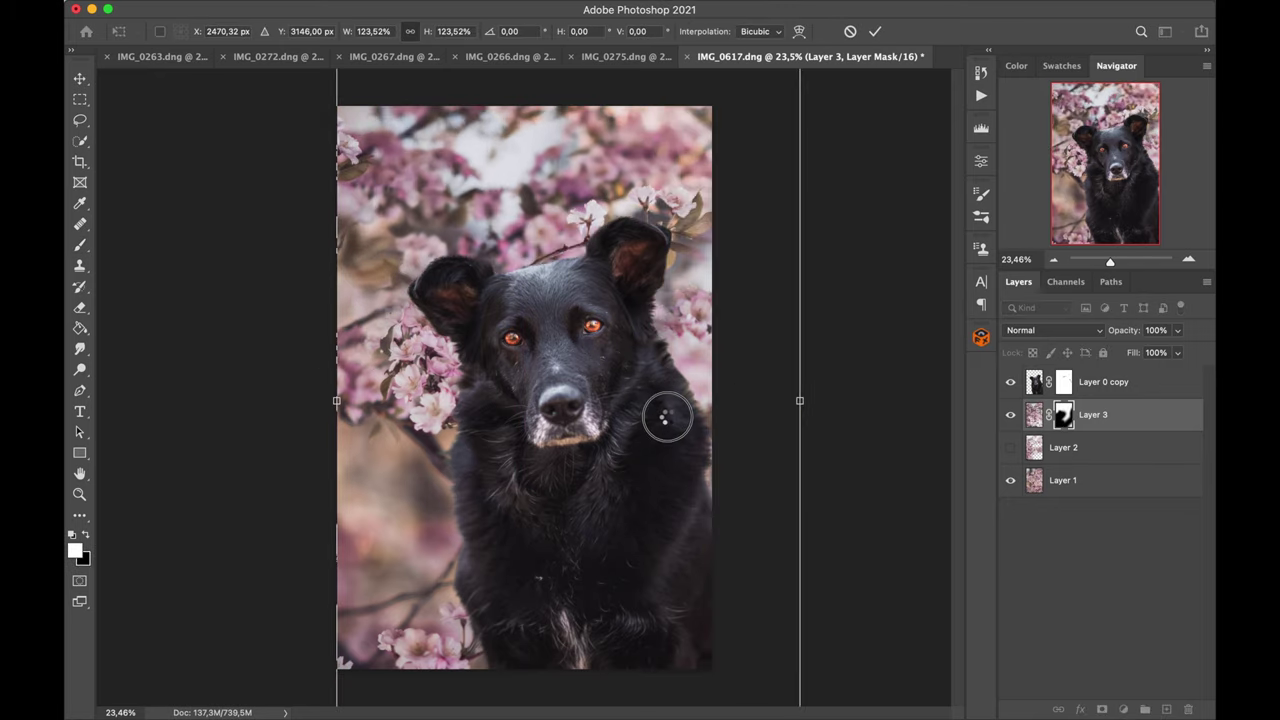
key(Return)
key(b)
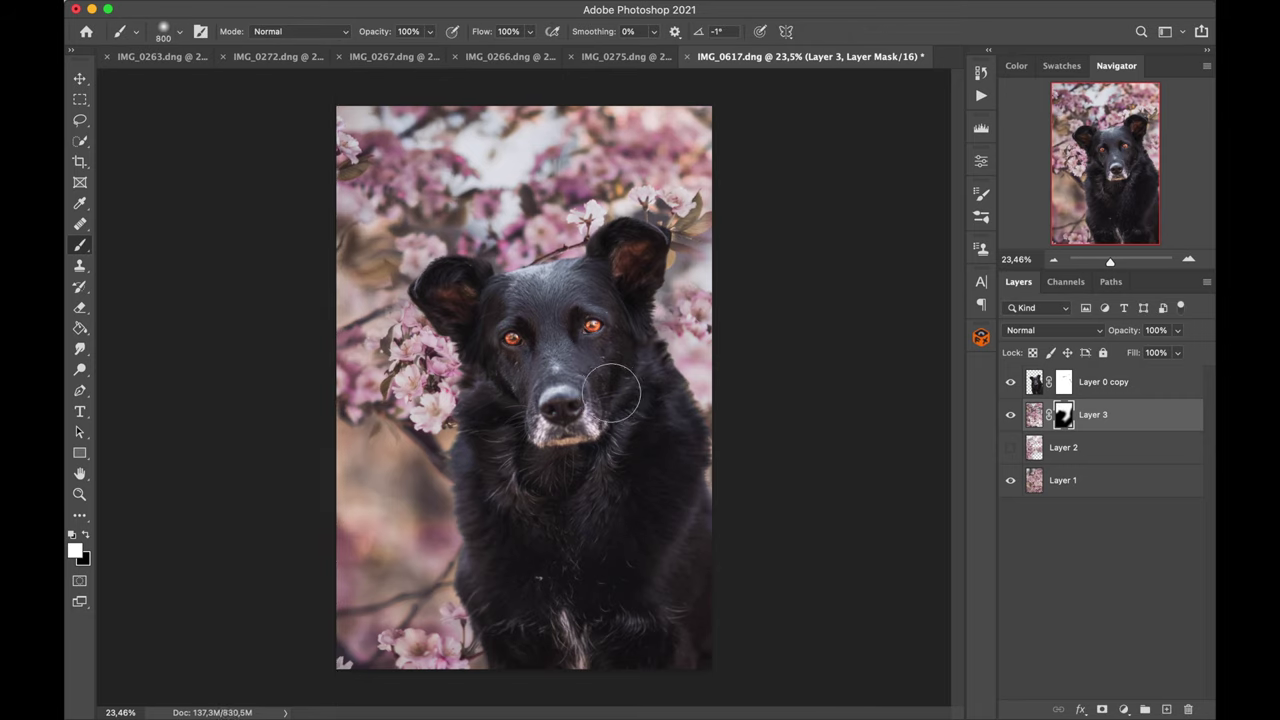
Step: Touch up the background blossom layer's mask beside the dog with progressively smaller brushes, and compare the layer's visibility
key(x)
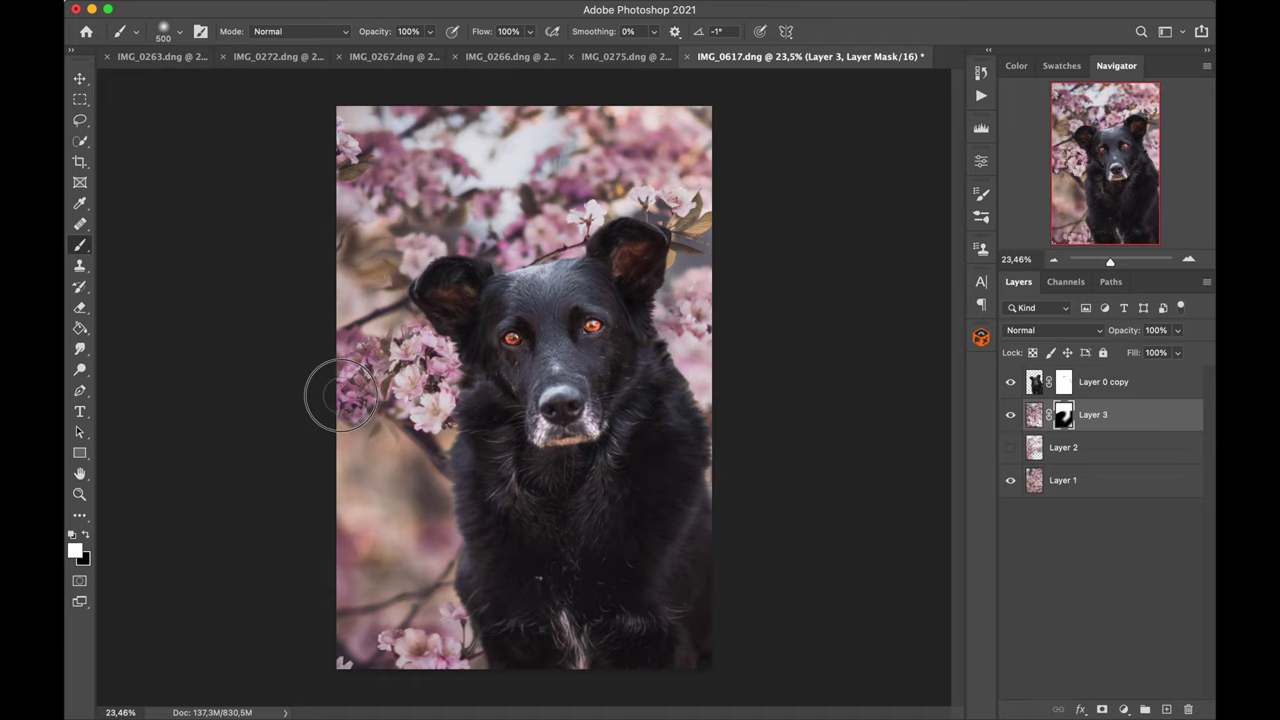
mouse_move(369, 410)
mouse_down()
mouse_move(408, 390)
mouse_move(333, 378)
mouse_move(363, 310)
mouse_move(341, 325)
mouse_move(331, 308)
mouse_move(477, 279)
mouse_move(304, 351)
mouse_move(354, 297)
mouse_move(361, 266)
mouse_up()
key(bracketleft)
key(bracketleft)
key(bracketleft)
key(bracketleft)
key(bracketleft)
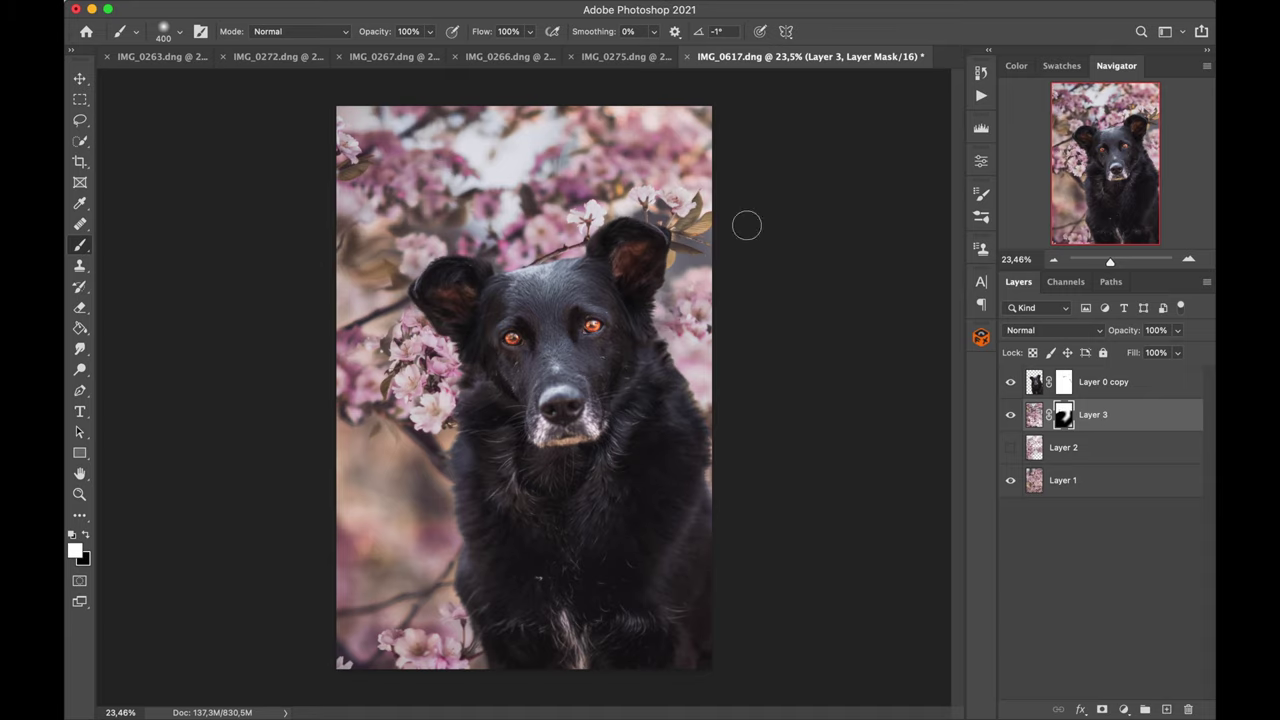
click(1010, 415)
Step: Check the IMG_0275 and IMG_0266 blossoms, open IMG_0272.dng from Lightroom for editing in Photoshop, and close the duplicate document
click(642, 60)
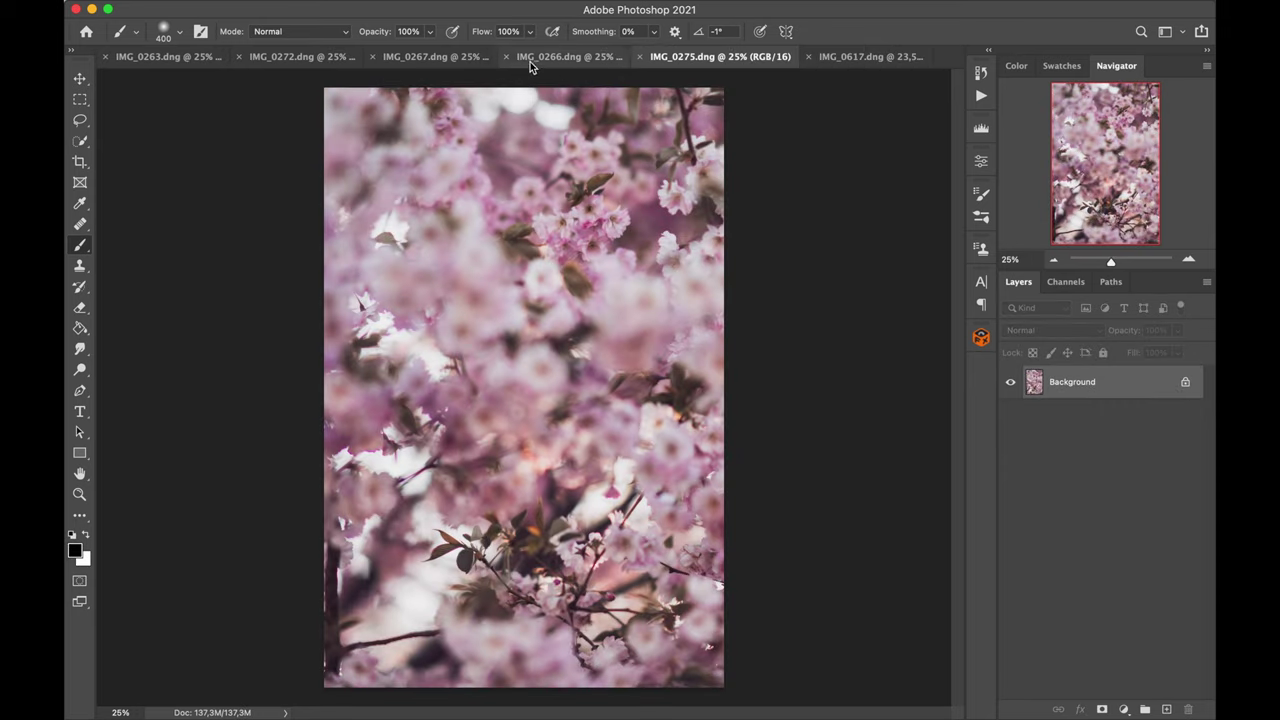
click(530, 61)
mouse_move(620, 703)
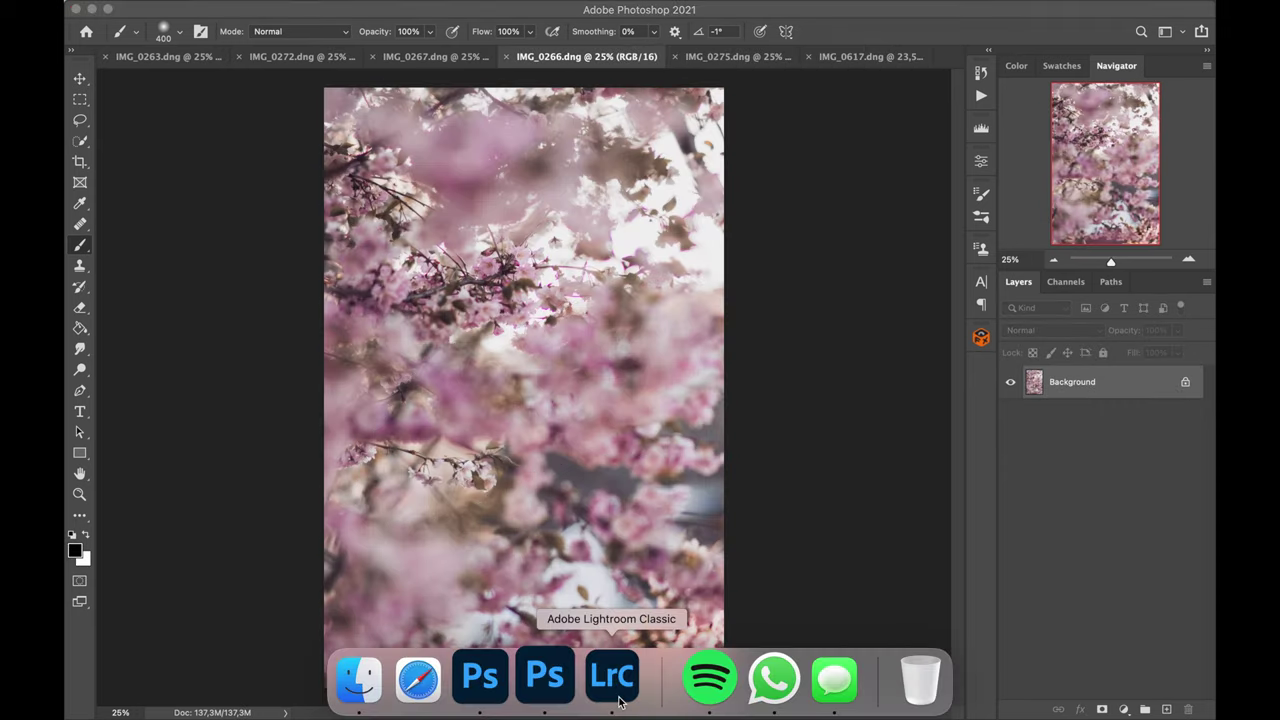
click(612, 680)
click(706, 655)
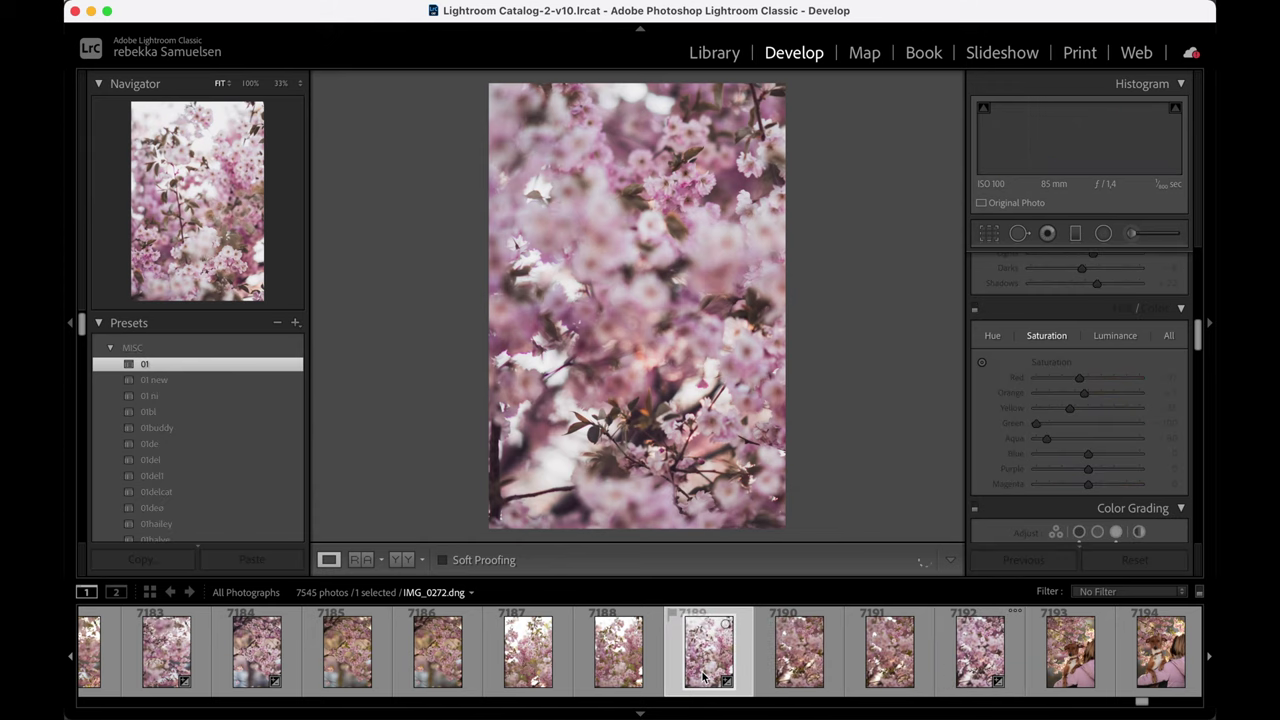
right_click(697, 662)
mouse_move(790, 337)
click(858, 340)
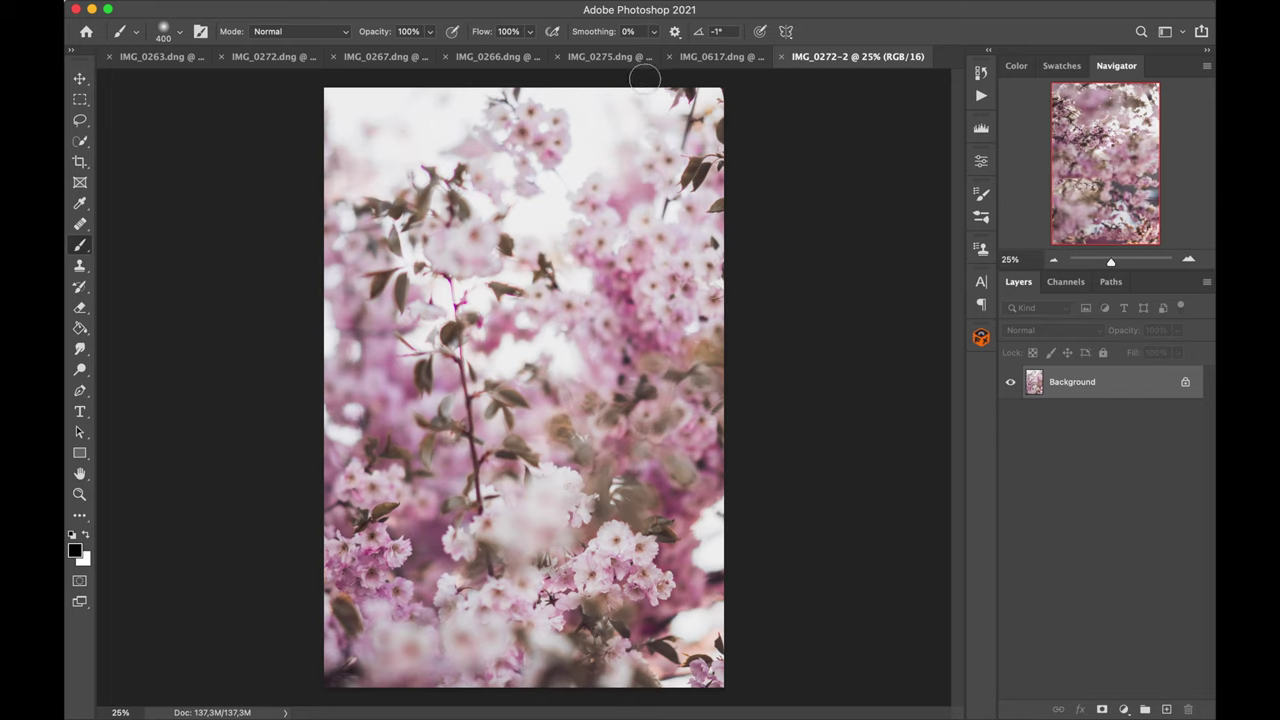
click(781, 56)
click(609, 291)
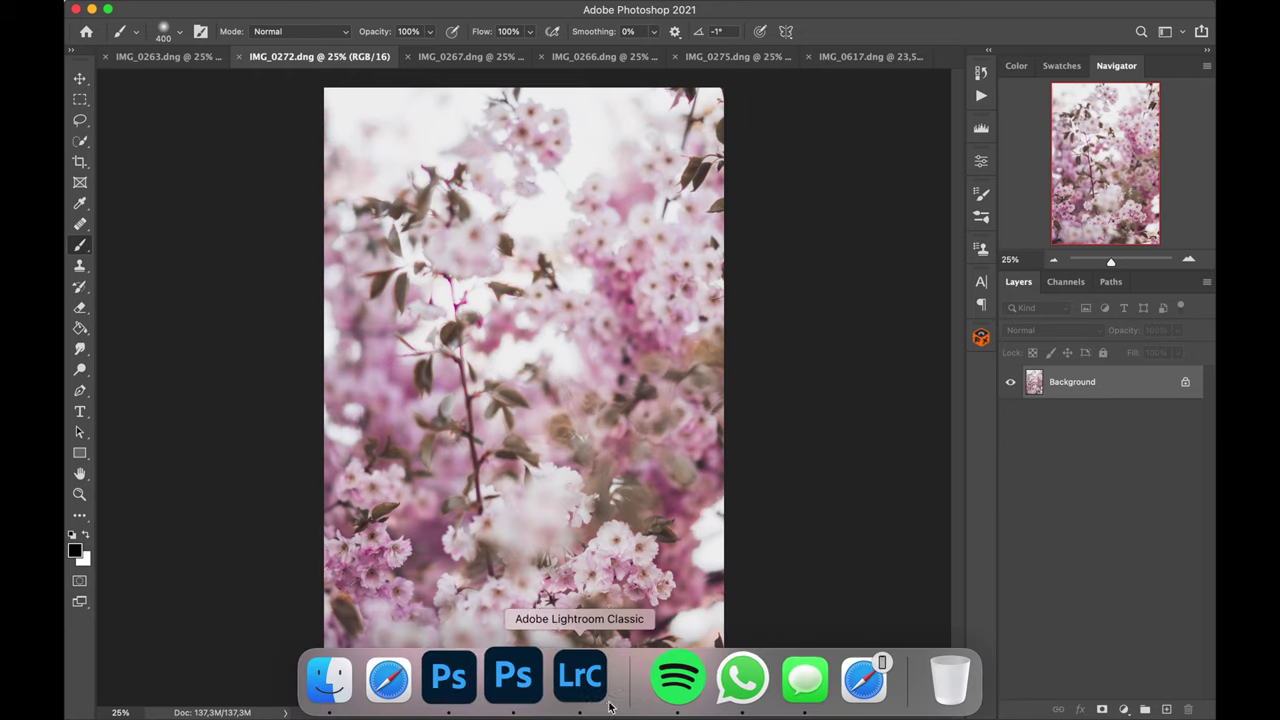
Step: Browse the blossom photos in Lightroom and the ones open in Photoshop for a suitable foreground image
click(583, 677)
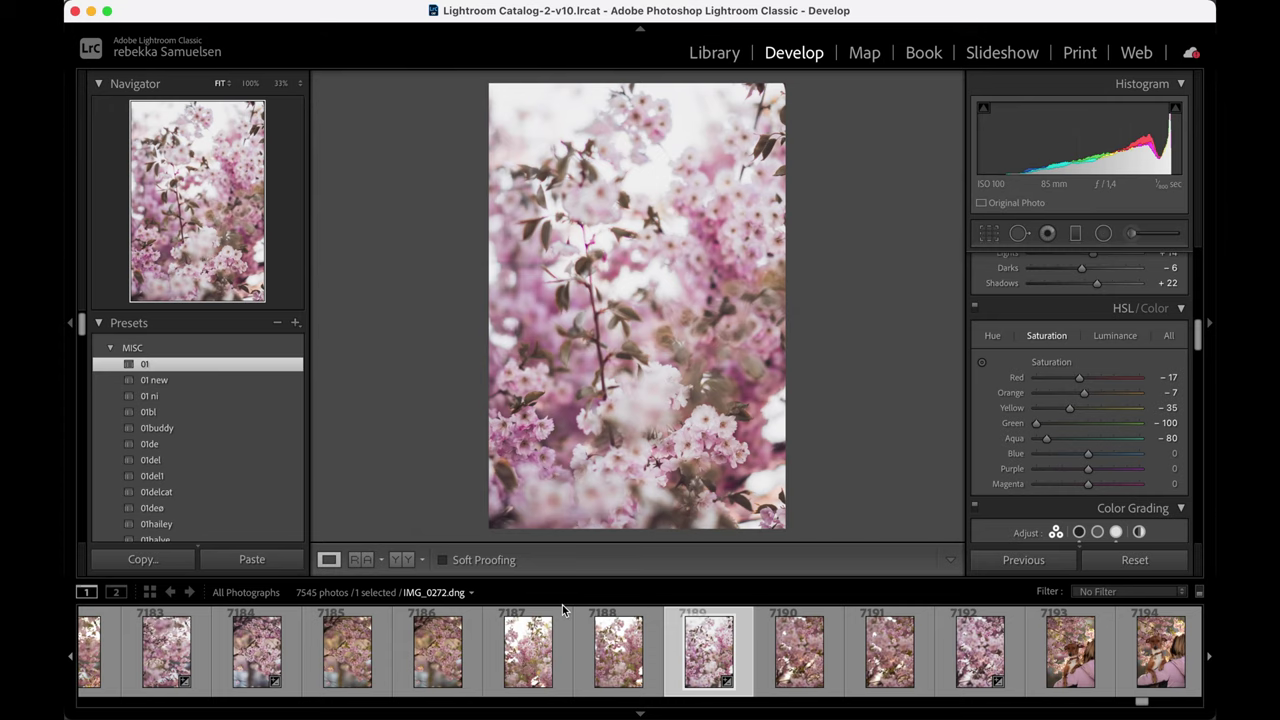
scroll(520, 650, left, 5)
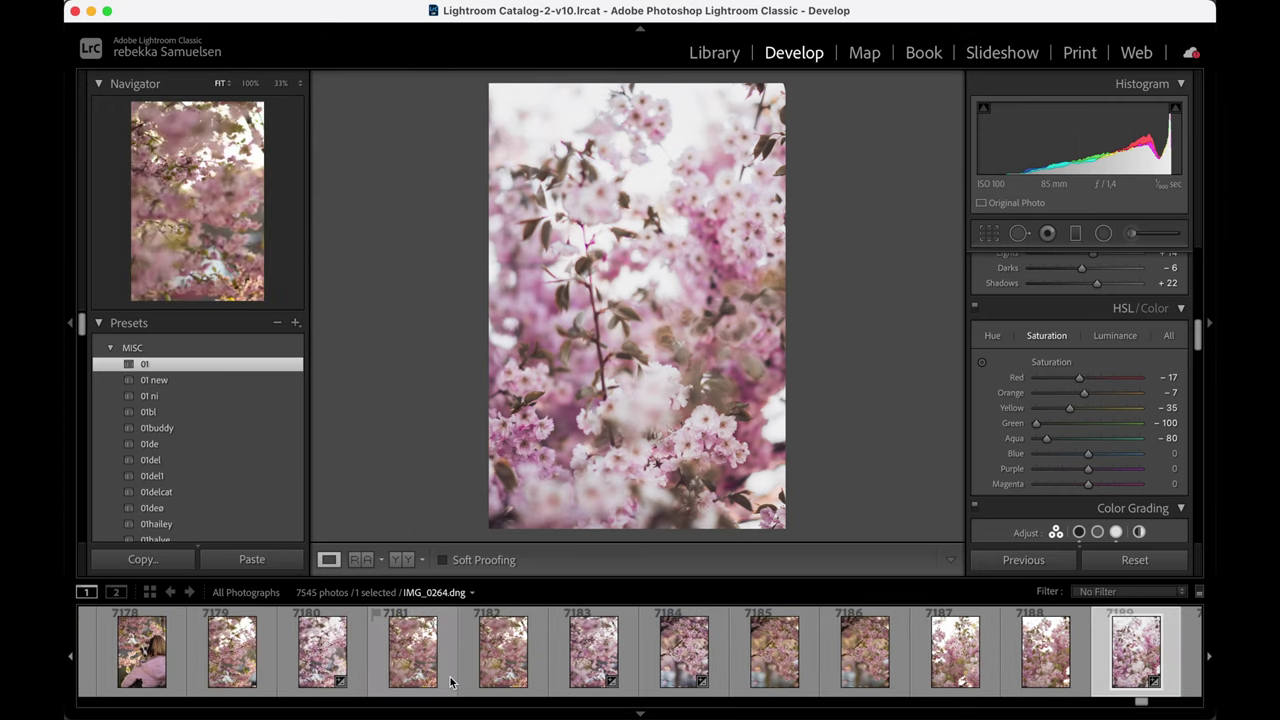
scroll(450, 681, right, 4)
click(982, 650)
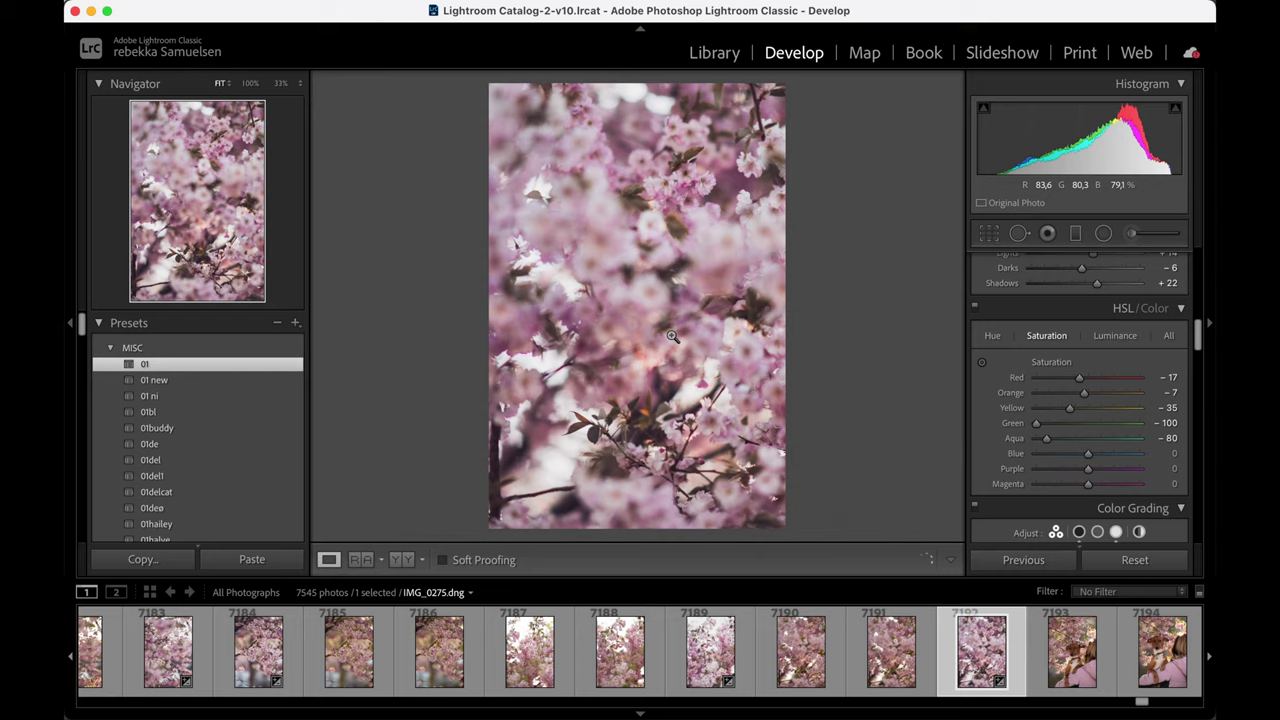
mouse_move(550, 712)
click(488, 690)
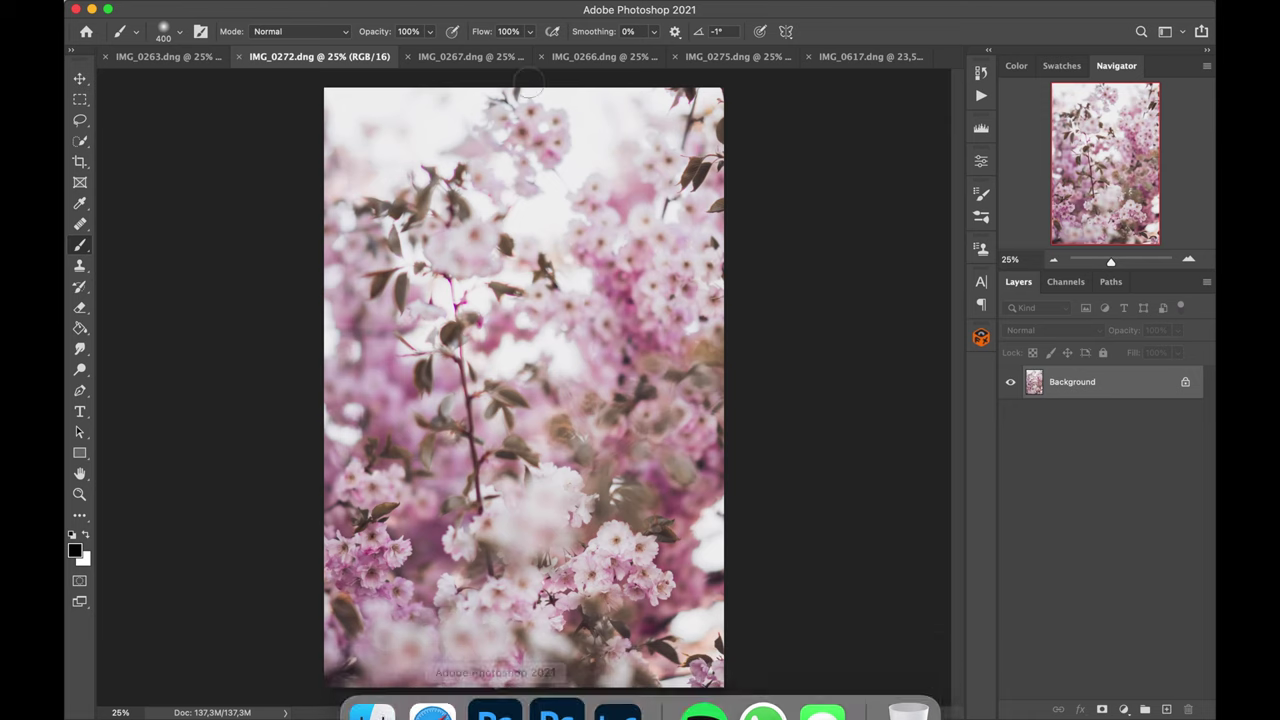
click(145, 58)
click(485, 56)
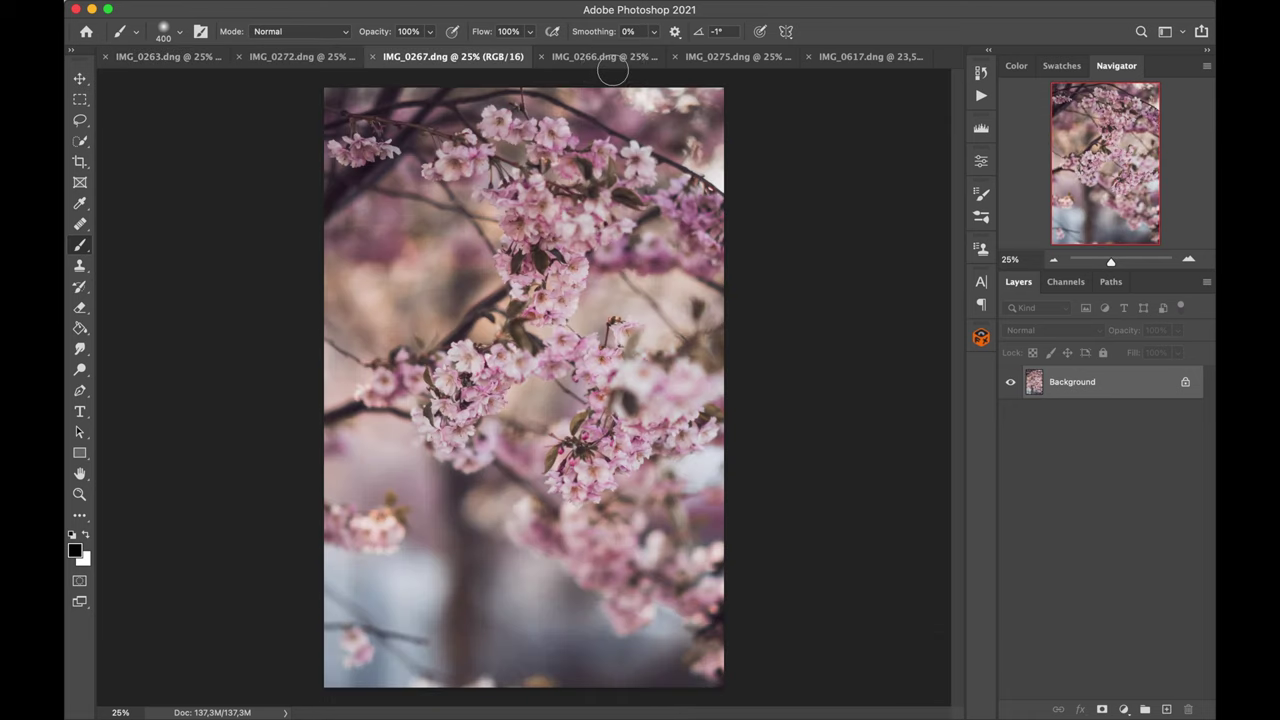
click(610, 58)
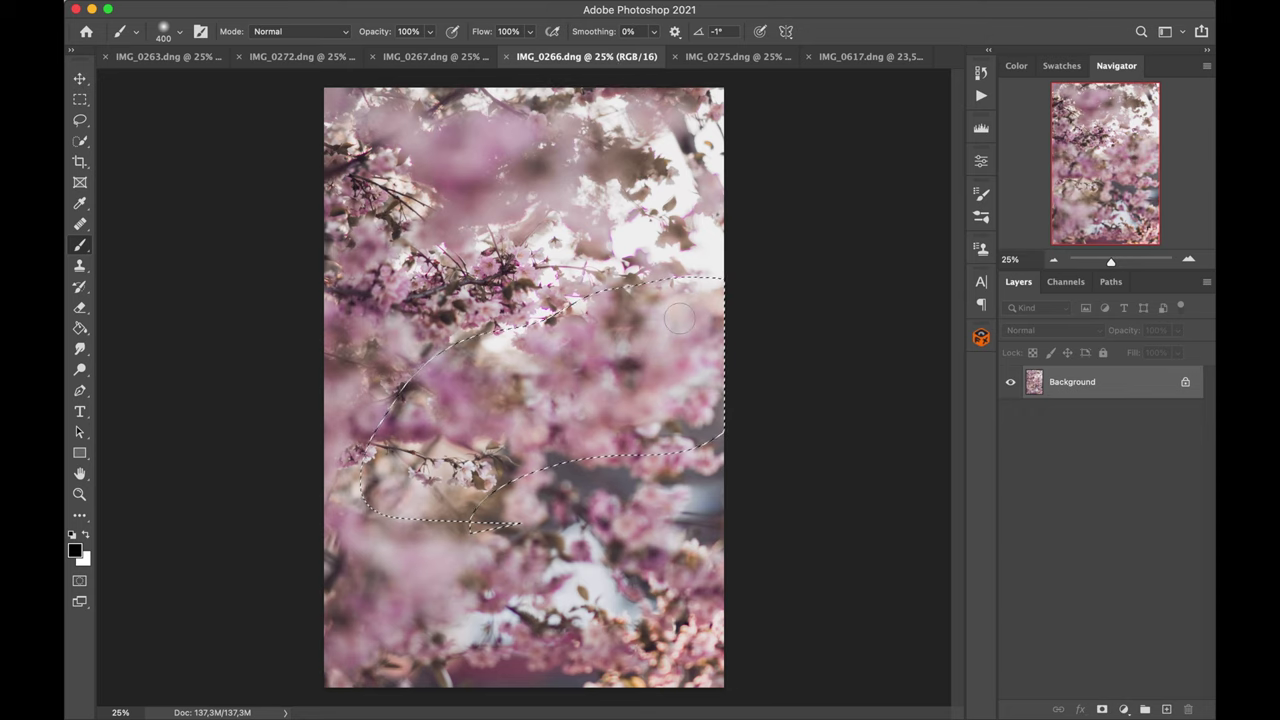
Step: Copy the IMG_0275.dng blossoms into IMG_0617.dng above the dog layer and lower the layer's opacity to 68%
click(737, 58)
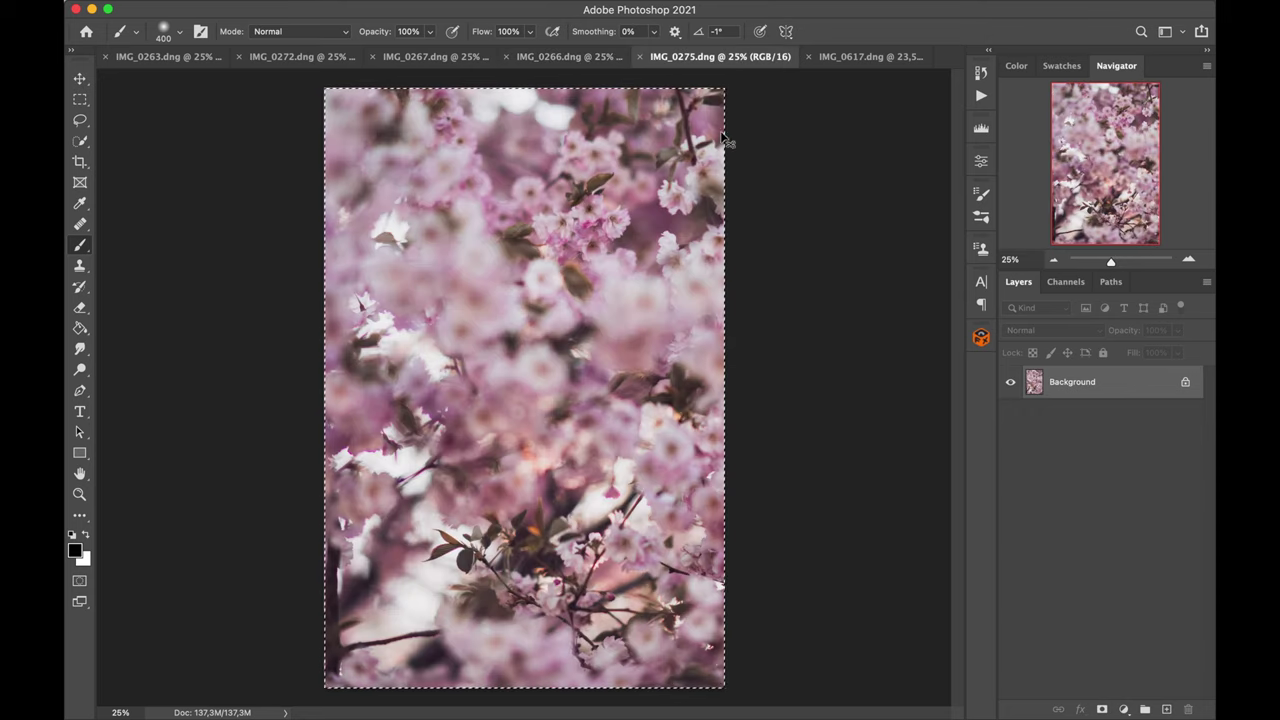
click(862, 57)
key(super+t)
key(Return)
drag(1085, 414, 1105, 372)
click(1177, 330)
drag(1177, 350, 1155, 352)
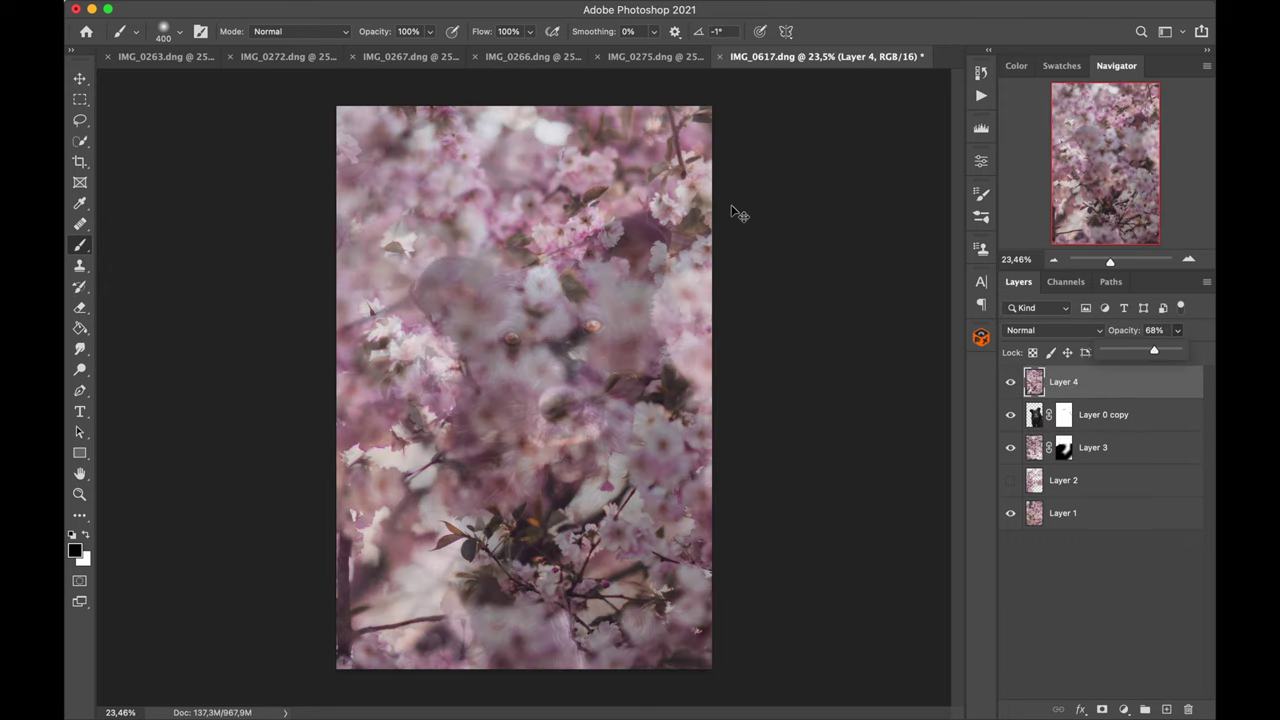
Step: Enlarge, rotate and reposition the semi-transparent blossom layer so its large blurred flowers cover the dog's lower body
key(super+t)
drag(600, 245, 654, 470)
drag(766, 332, 1118, 108)
drag(806, 272, 766, 489)
mouse_move(741, 167)
mouse_down()
mouse_move(831, 231)
mouse_move(750, 178)
mouse_up()
drag(708, 505, 532, 442)
drag(874, 480, 758, 296)
drag(657, 548, 768, 600)
key(Return)
Step: Restore the foreground blossom layer's opacity to 100% and add a layer mask to it
click(1178, 330)
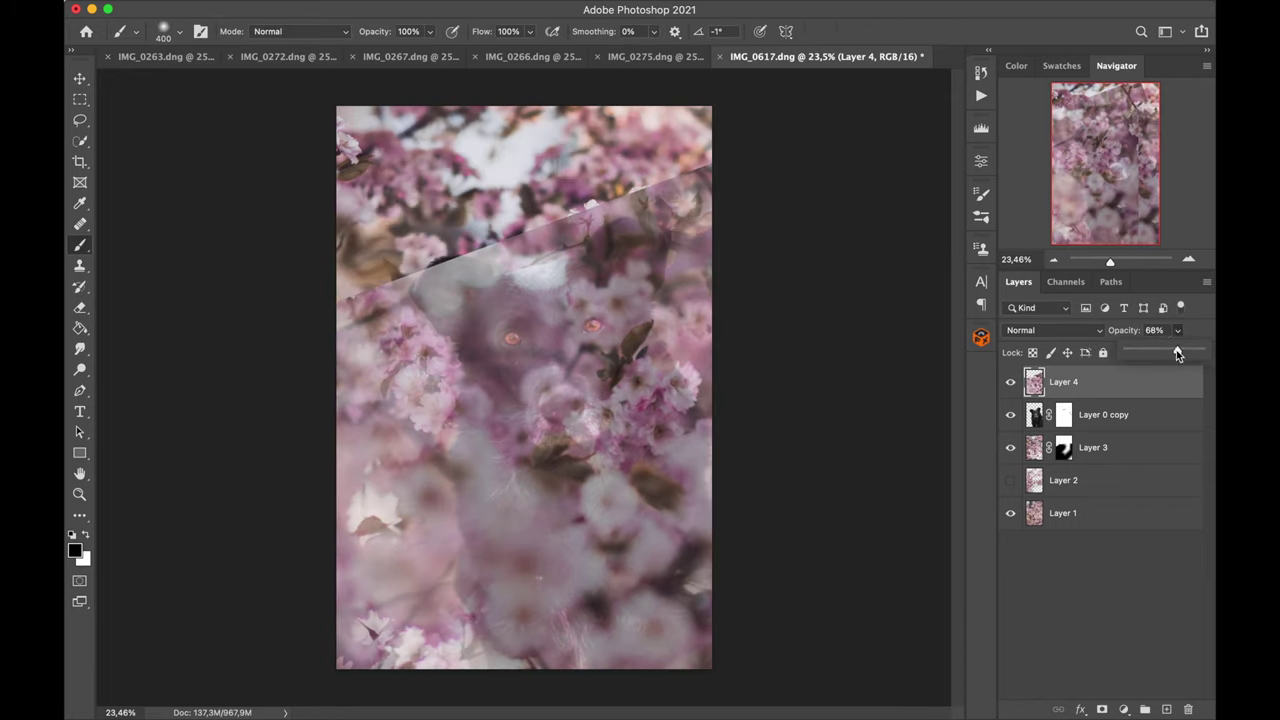
drag(1178, 352, 1206, 352)
click(1102, 709)
Step: Paint the foreground blossom mask black with a size 600 brush to uncover the dog, leaving blossoms in the lower right corner
mouse_move(717, 355)
mouse_down()
mouse_move(490, 280)
mouse_move(375, 285)
mouse_move(614, 290)
mouse_move(640, 245)
mouse_up()
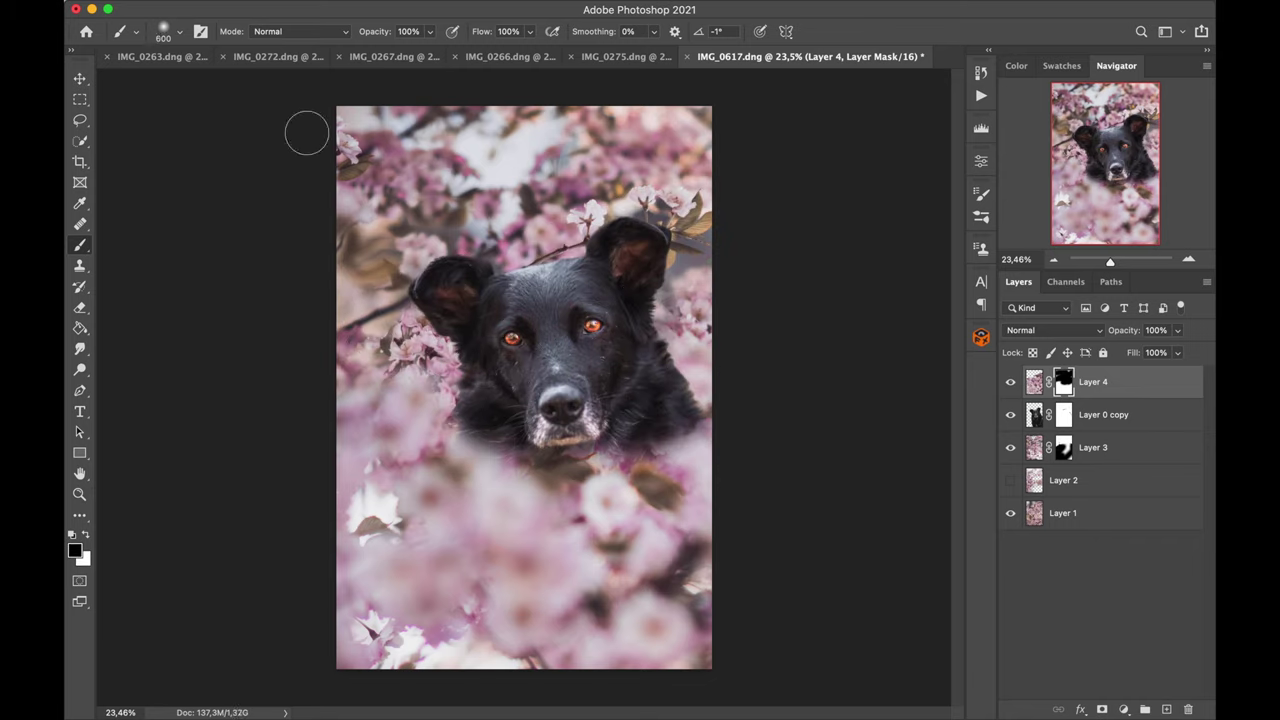
click(165, 37)
key(Return)
mouse_move(671, 414)
mouse_down()
mouse_move(554, 502)
mouse_move(437, 512)
mouse_move(582, 441)
mouse_move(501, 459)
mouse_move(314, 432)
mouse_move(309, 386)
mouse_up()
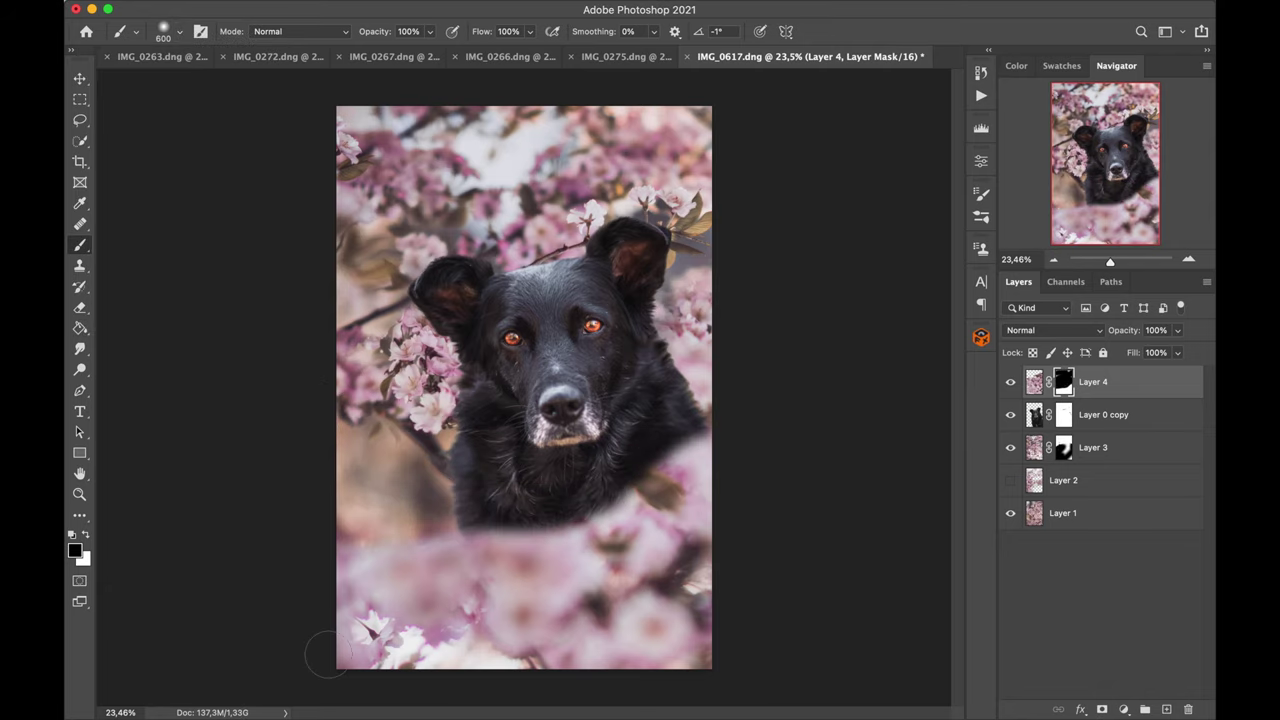
mouse_move(611, 481)
mouse_down()
mouse_move(663, 480)
mouse_move(397, 537)
mouse_move(654, 457)
mouse_move(589, 580)
mouse_move(549, 566)
mouse_move(363, 609)
mouse_move(380, 680)
mouse_move(651, 500)
mouse_move(563, 651)
mouse_up()
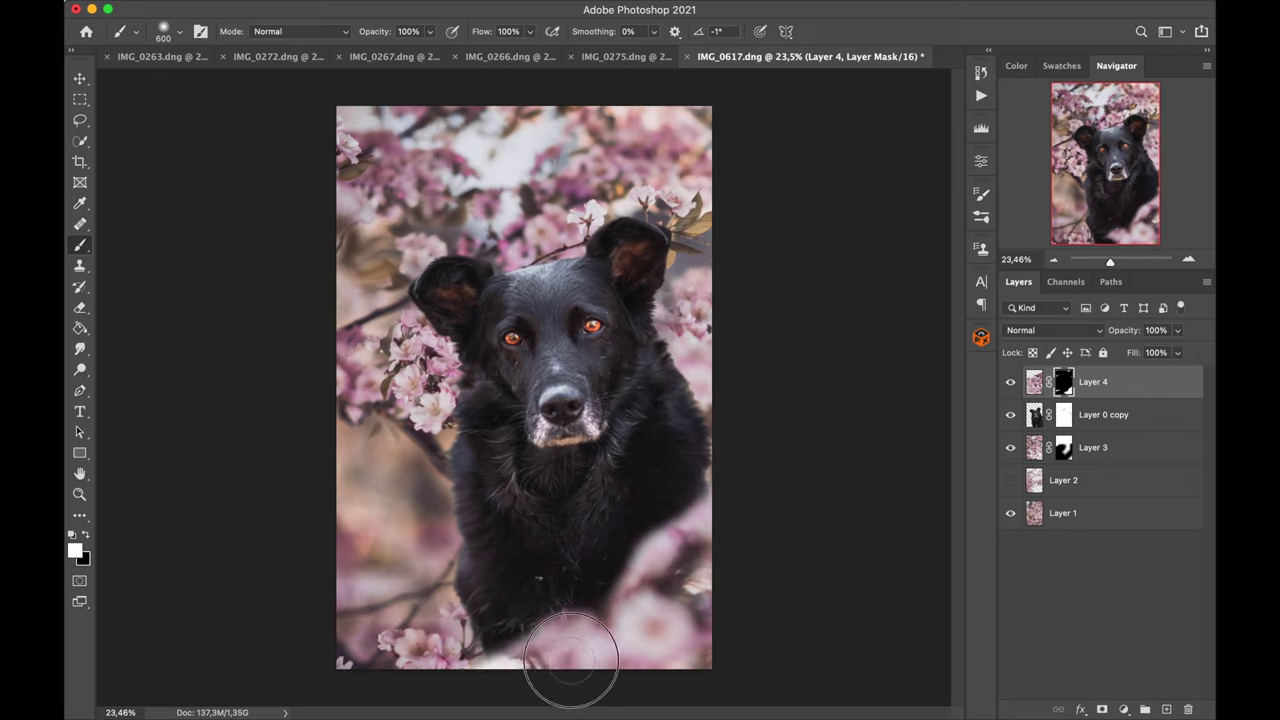
Step: Shift the foreground blossom layer sideways with Free Transform so its blurred flowers cross the bottom of the dog's body
key(super+t)
drag(674, 623, 629, 626)
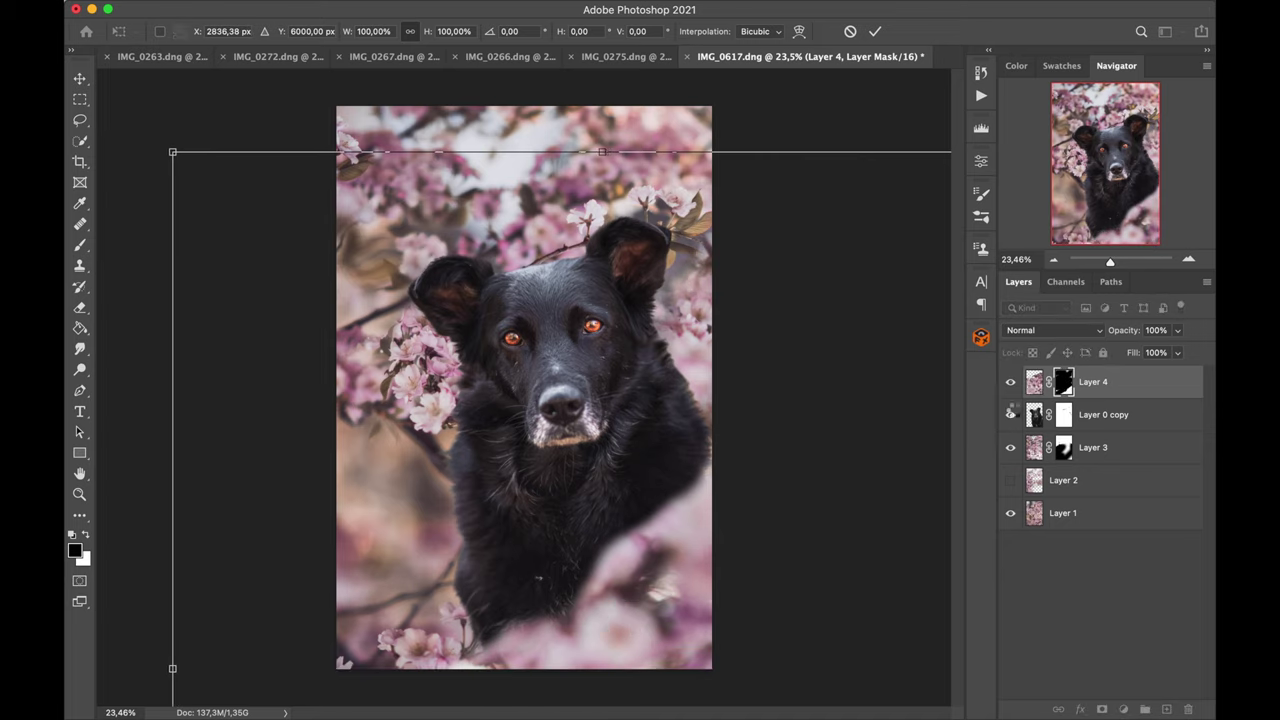
key(Return)
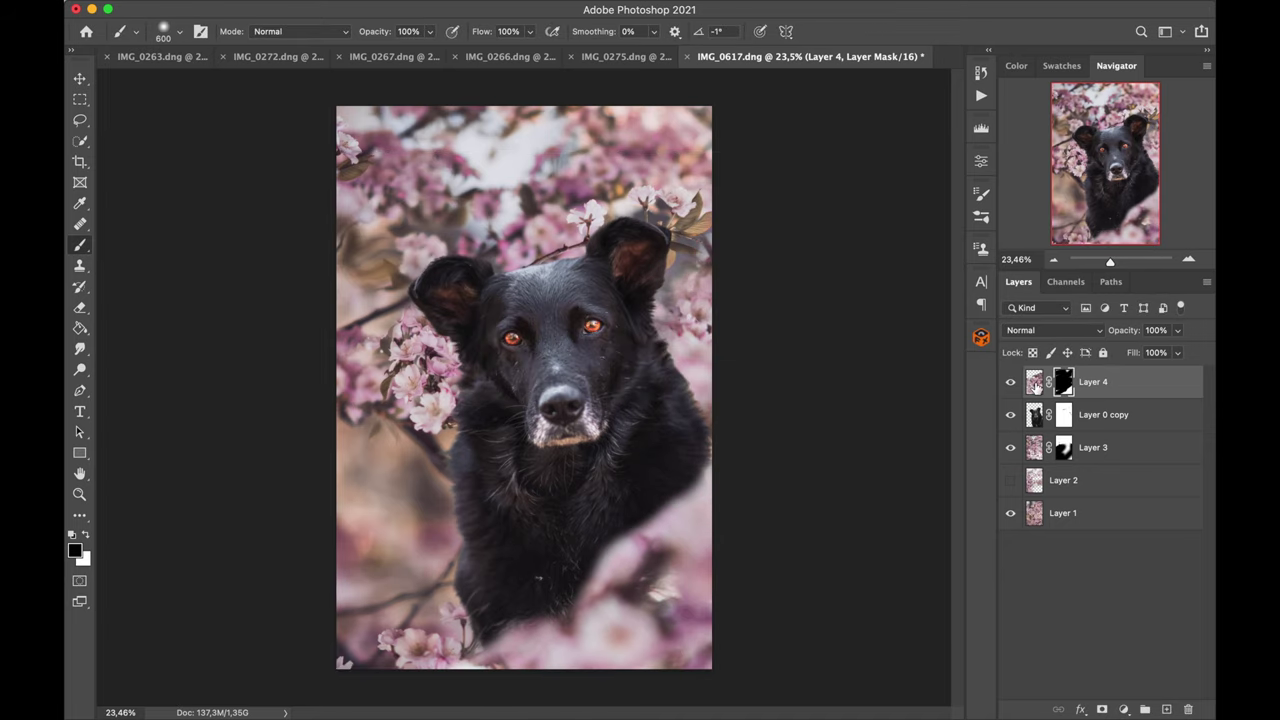
Step: Transform the foreground blossom layer again, repositioning the flowers over the dog's lower body
key(j)
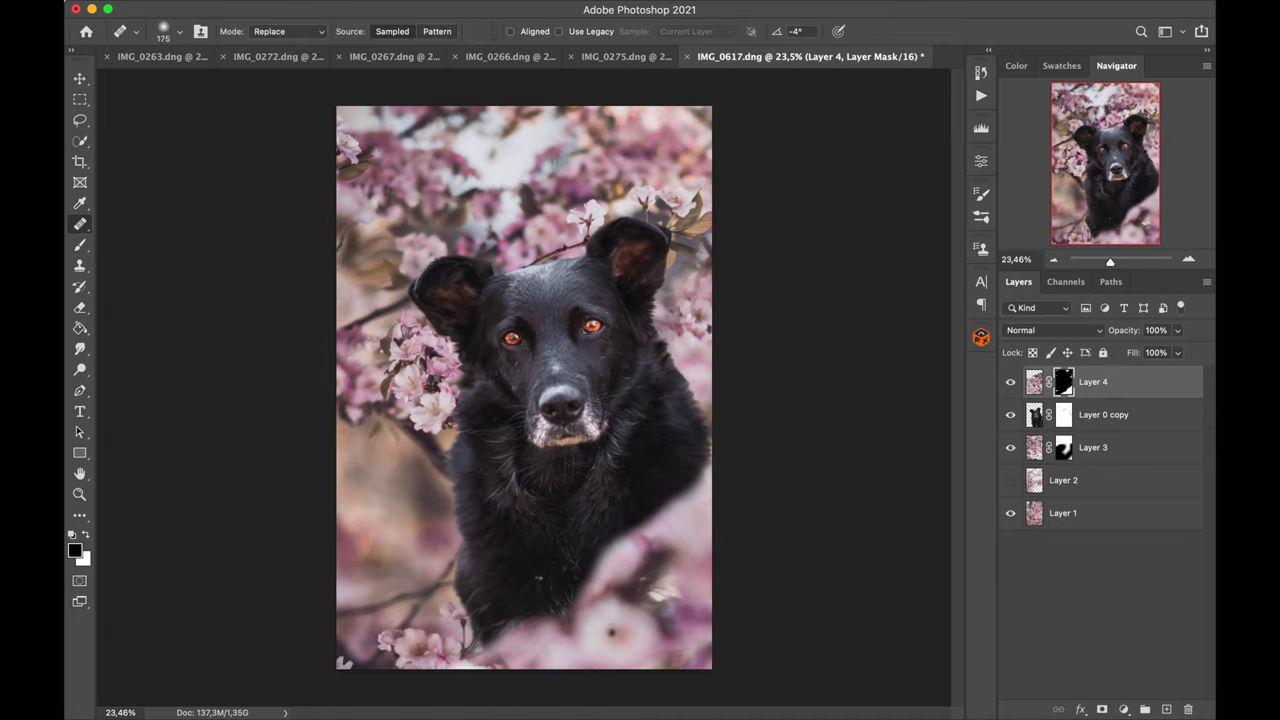
key(ctrl+i)
key(super+t)
drag(627, 509, 716, 575)
key(Return)
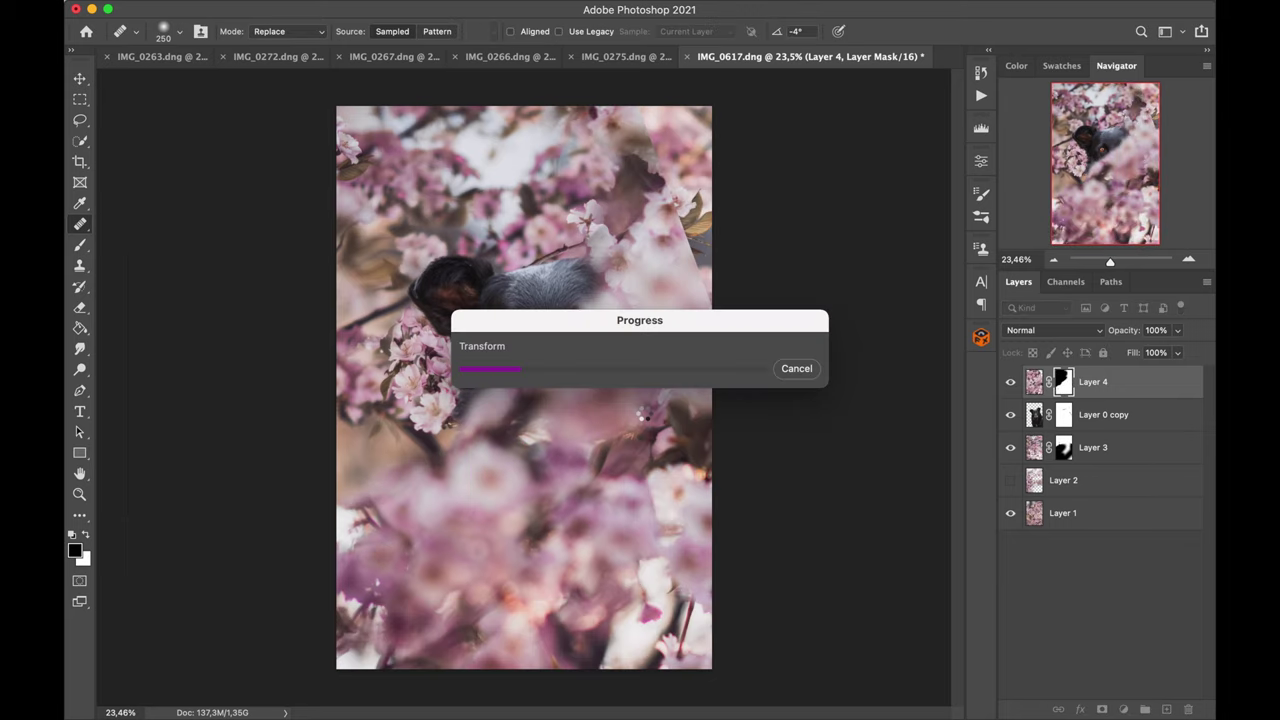
Step: Paint black on Layer 4's mask with a large soft brush to remove its blossoms from the upper right background
key(bracketright)
key(bracketright)
key(bracketright)
key(bracketright)
key(bracketright)
key(bracketright)
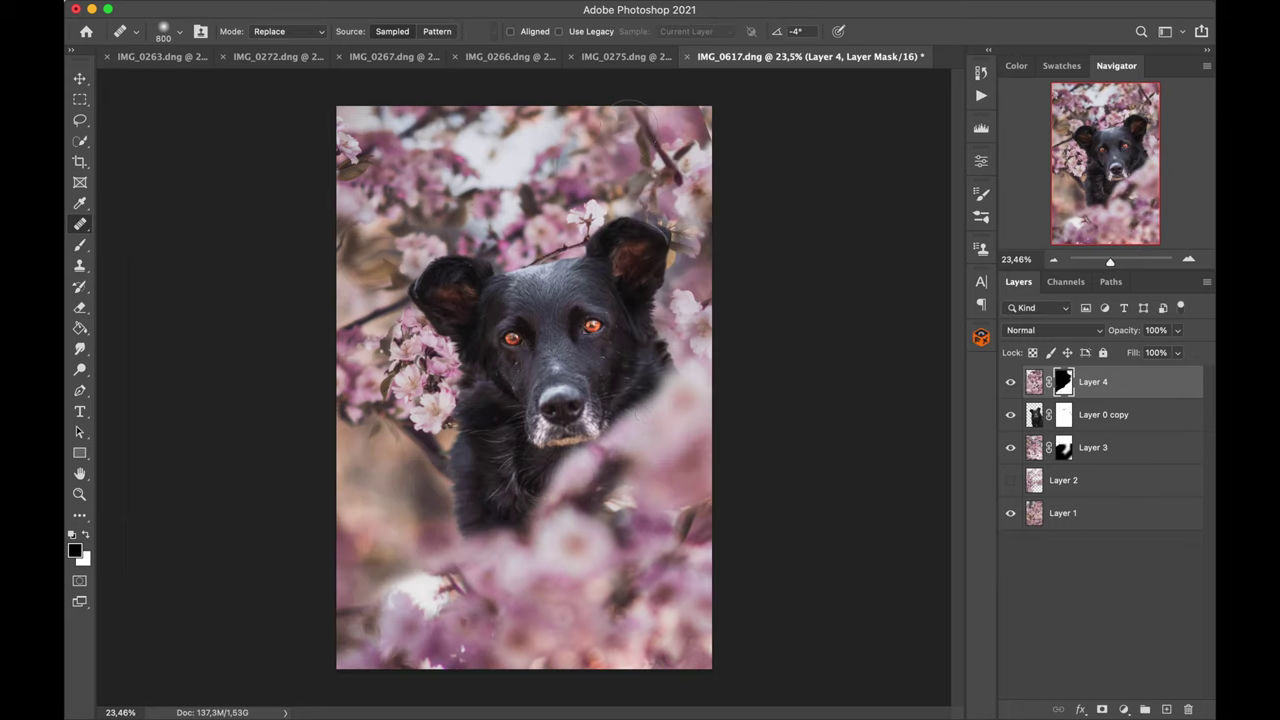
key(b)
mouse_move(748, 140)
mouse_down()
mouse_move(709, 126)
mouse_move(686, 266)
mouse_up()
Step: Mask the Layer 4 blossoms off the dog's shoulder and chest in black with a size 900 brush
key(bracketleft)
key(bracketleft)
key(bracketleft)
key(bracketleft)
key(bracketleft)
key(bracketleft)
key(bracketleft)
mouse_move(673, 318)
mouse_down()
mouse_move(690, 356)
mouse_move(669, 499)
mouse_move(537, 554)
mouse_move(489, 619)
mouse_move(349, 681)
mouse_move(479, 562)
mouse_move(486, 535)
mouse_move(681, 400)
mouse_move(643, 474)
mouse_move(620, 489)
mouse_move(709, 343)
mouse_move(588, 353)
mouse_move(535, 407)
mouse_move(458, 200)
mouse_move(547, 386)
mouse_move(658, 472)
mouse_move(673, 446)
mouse_move(619, 507)
mouse_move(674, 446)
mouse_move(570, 521)
mouse_move(600, 482)
mouse_up()
key(bracketright)
key(x)
key(super+z)
key(x)
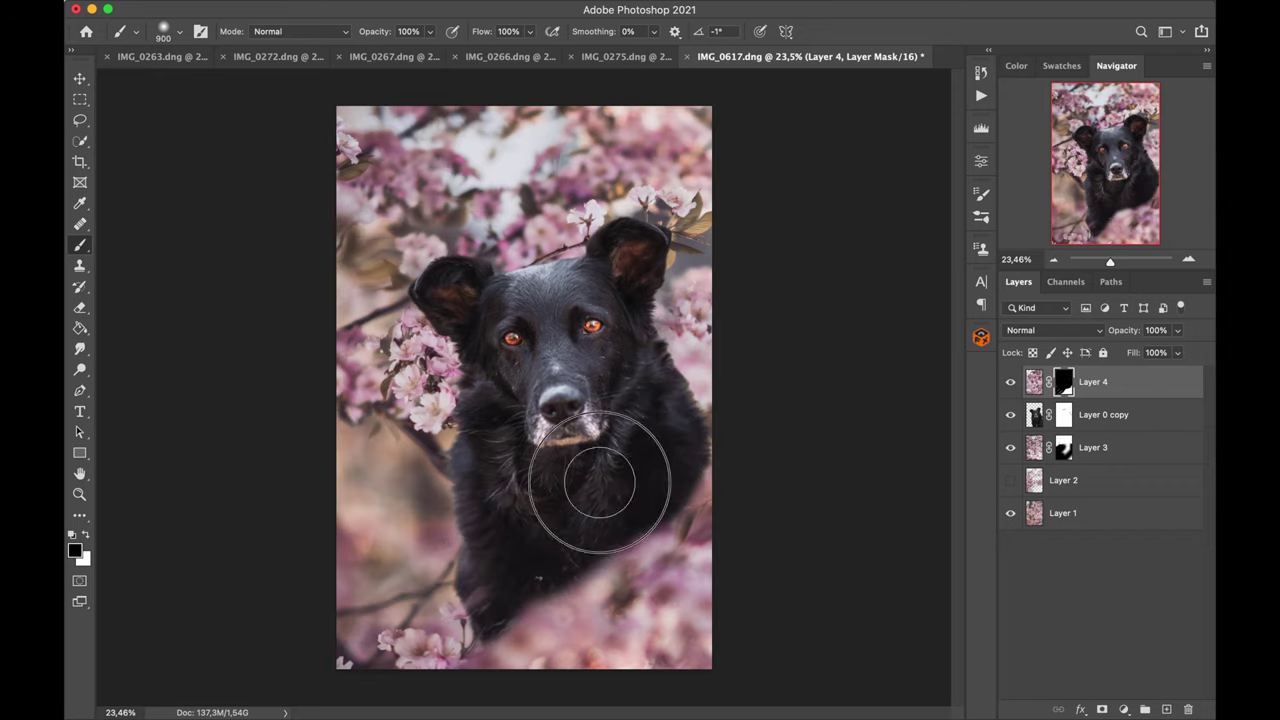
mouse_move(676, 455)
mouse_down()
mouse_move(651, 486)
mouse_move(581, 521)
mouse_up()
Step: Apply a Lens Blur with radius 6 and a Triangle (3) iris to Layer 4's image
click(1034, 381)
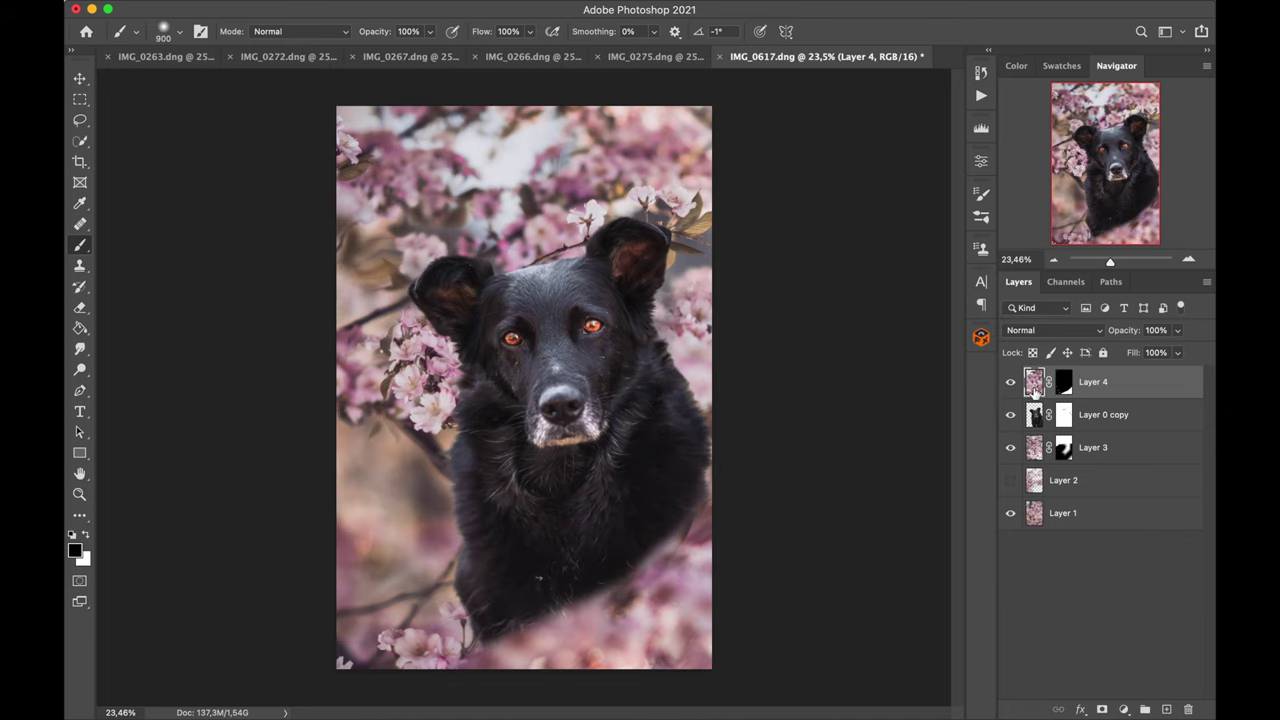
click(438, 9)
mouse_move(627, 221)
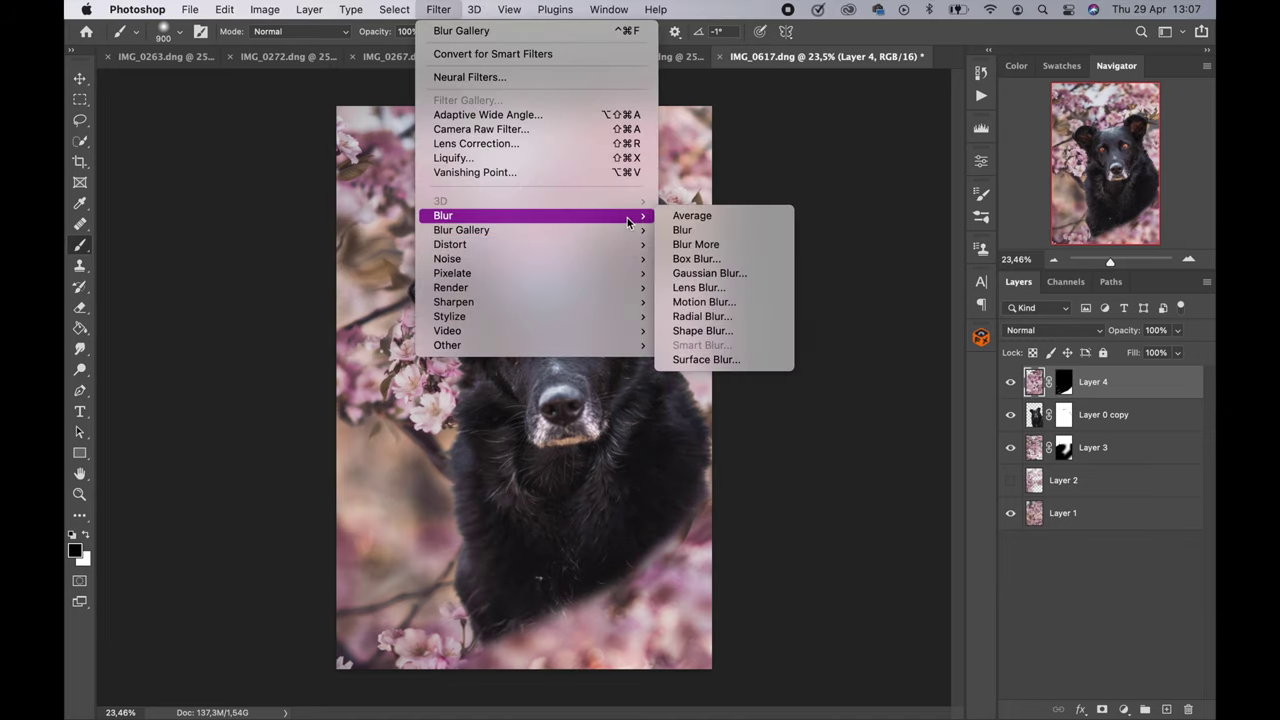
click(698, 287)
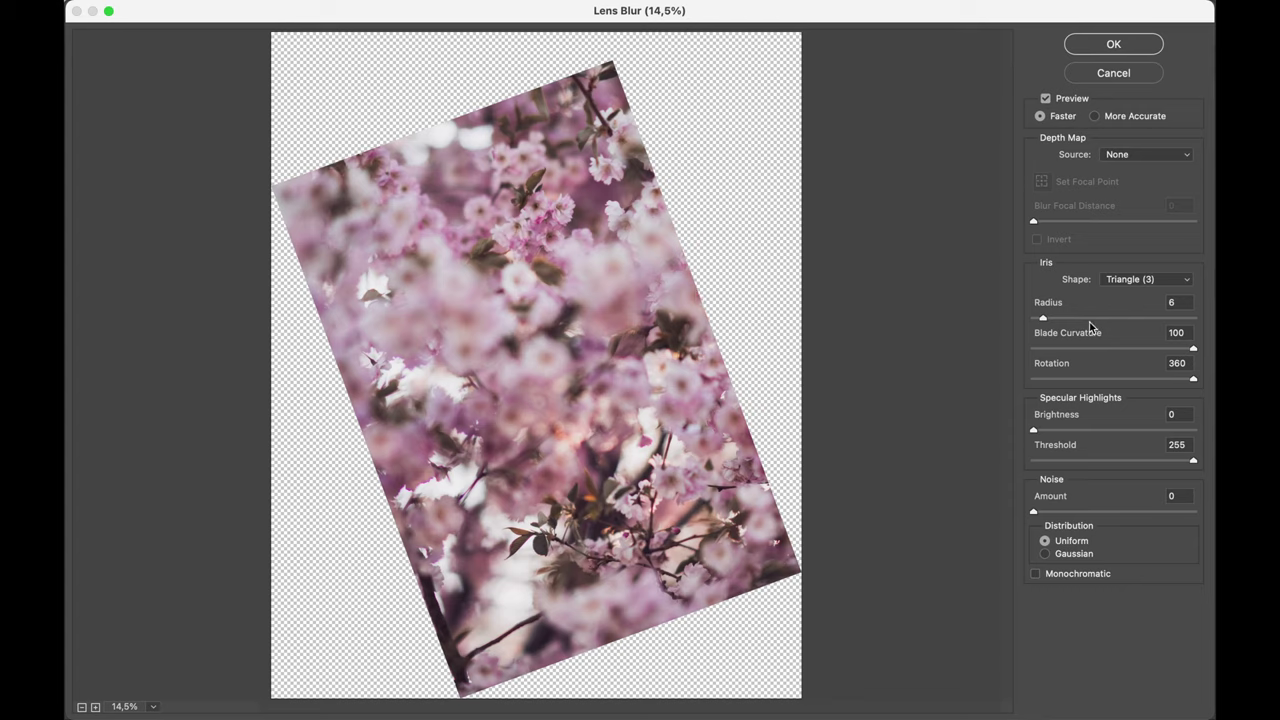
click(1114, 45)
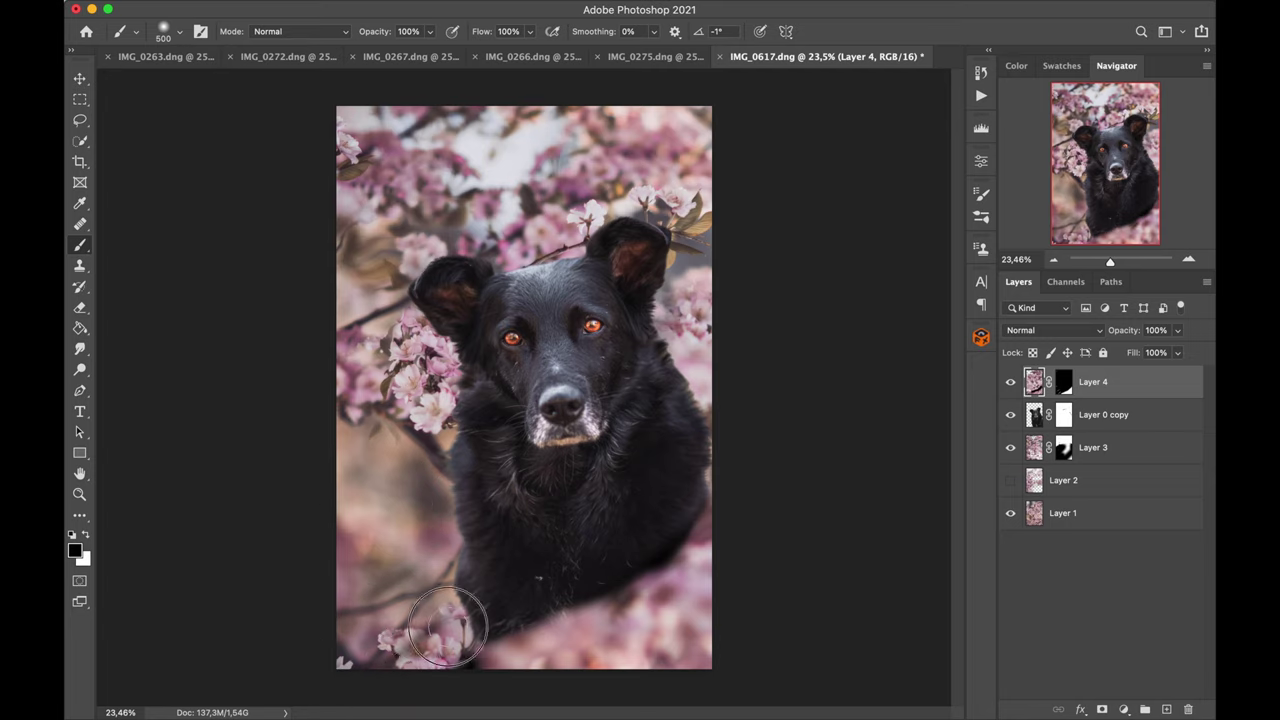
Step: Trim the blossom edge along the dog's chest by painting Layer 4's mask black at brush size 800, comparing with the layer hidden
click(1010, 386)
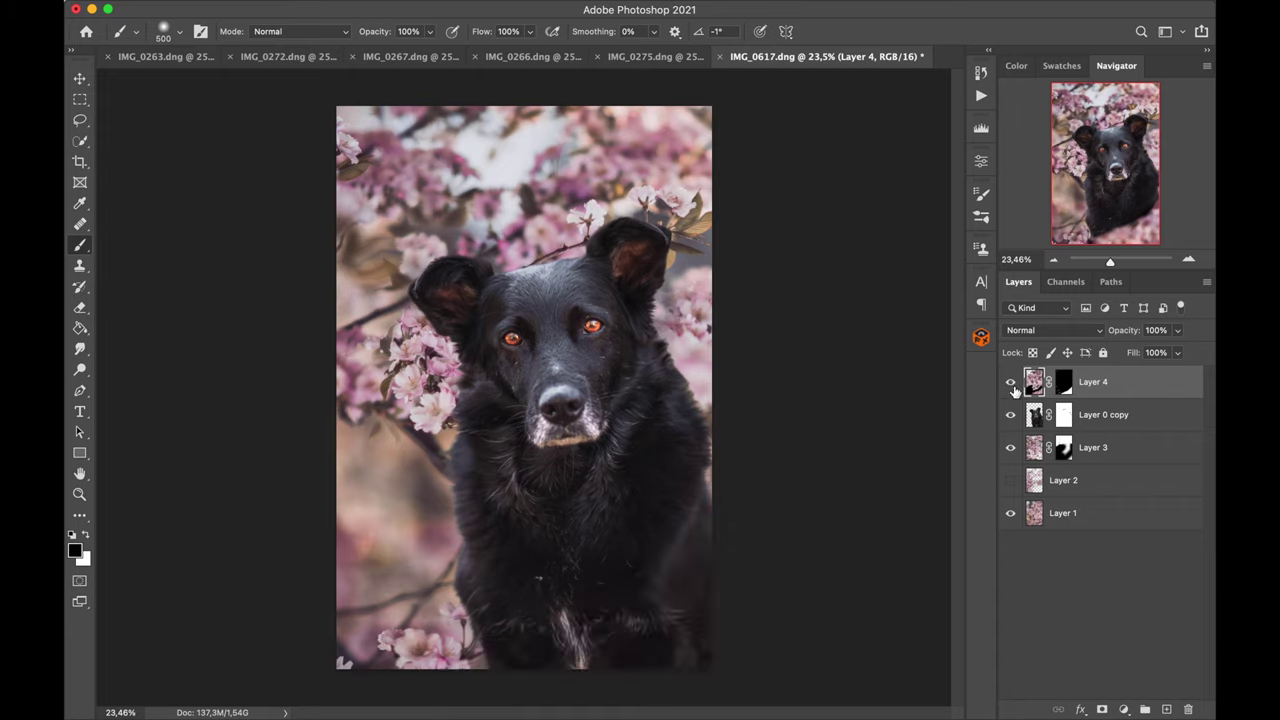
click(1010, 386)
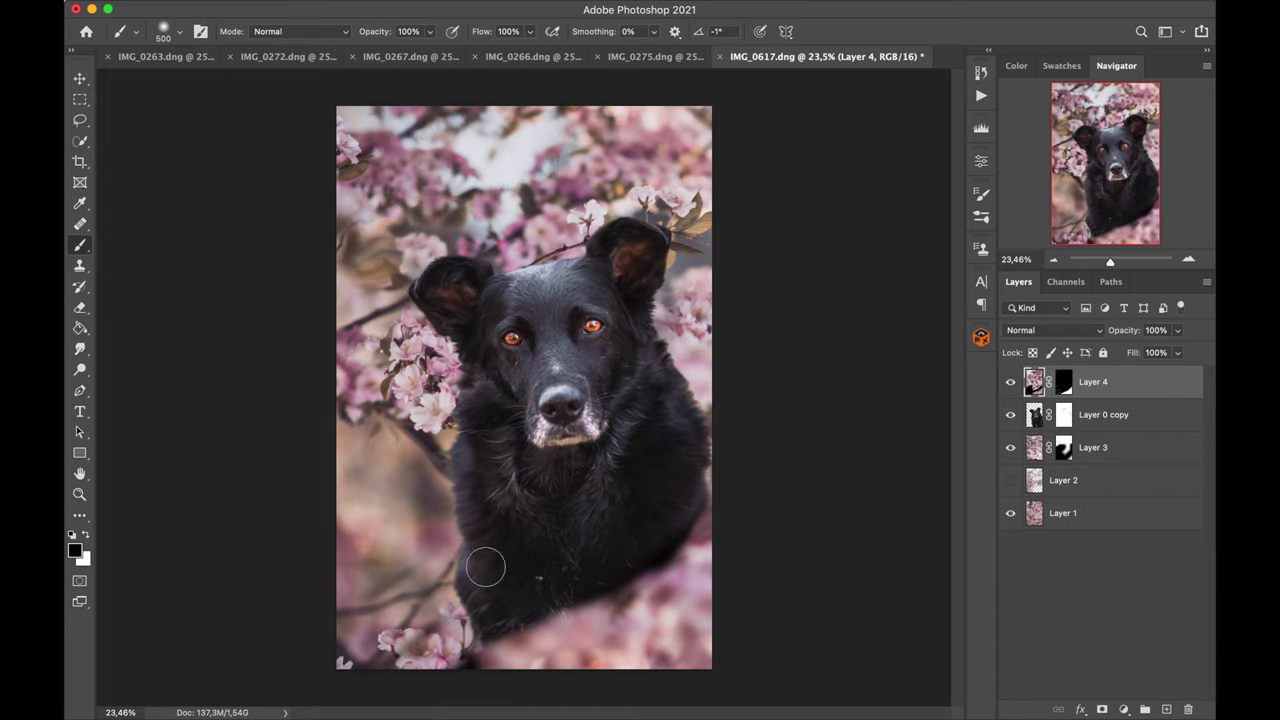
click(1065, 388)
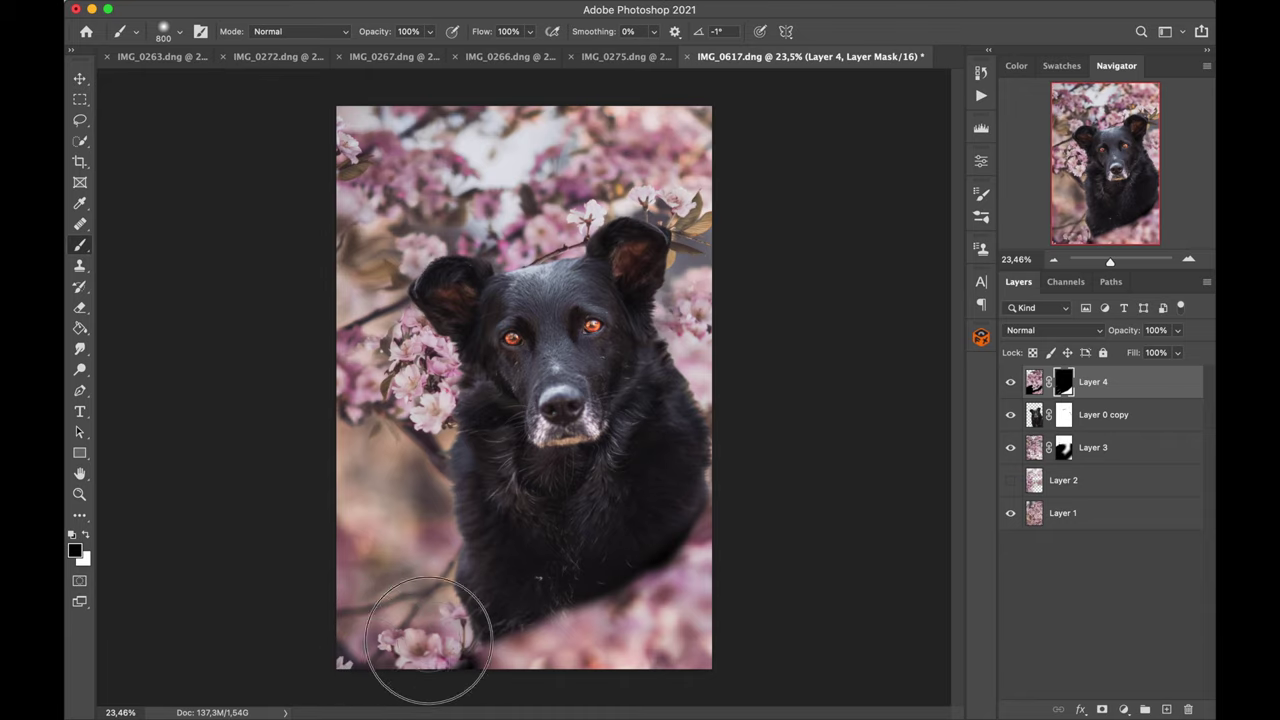
mouse_move(537, 588)
mouse_down()
mouse_move(514, 634)
mouse_move(614, 537)
mouse_move(586, 571)
mouse_move(705, 480)
mouse_up()
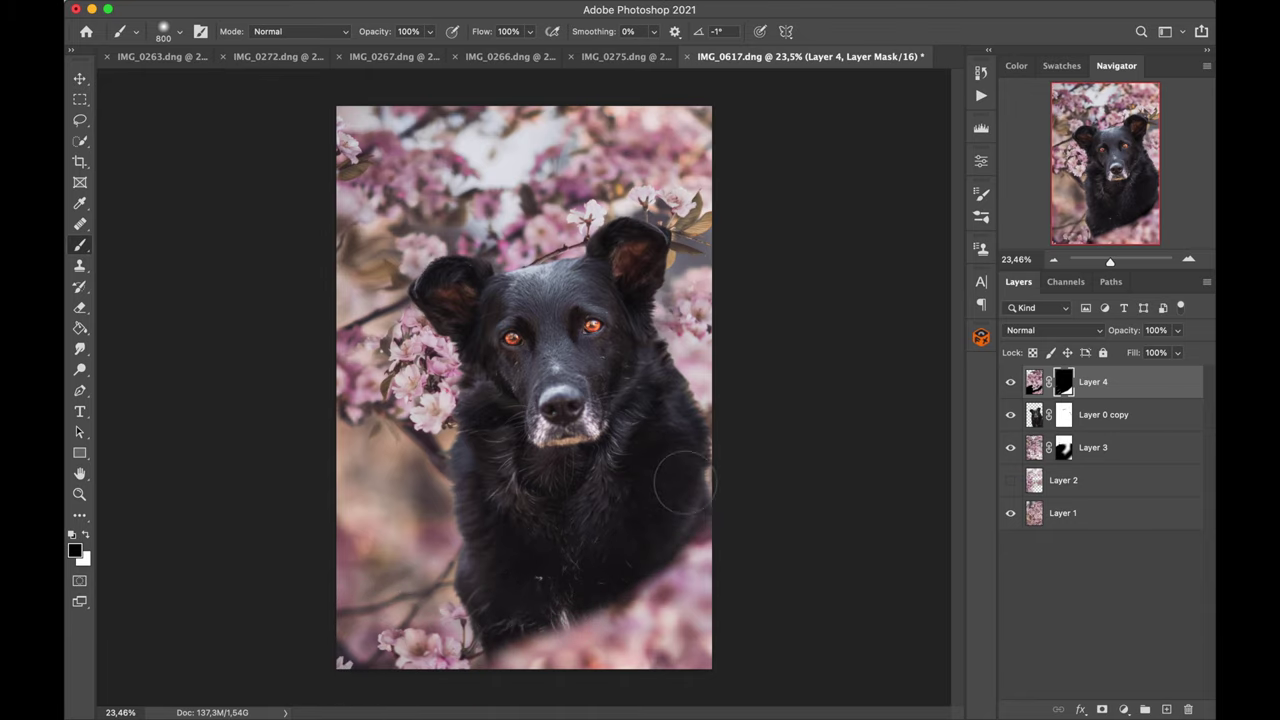
click(1012, 382)
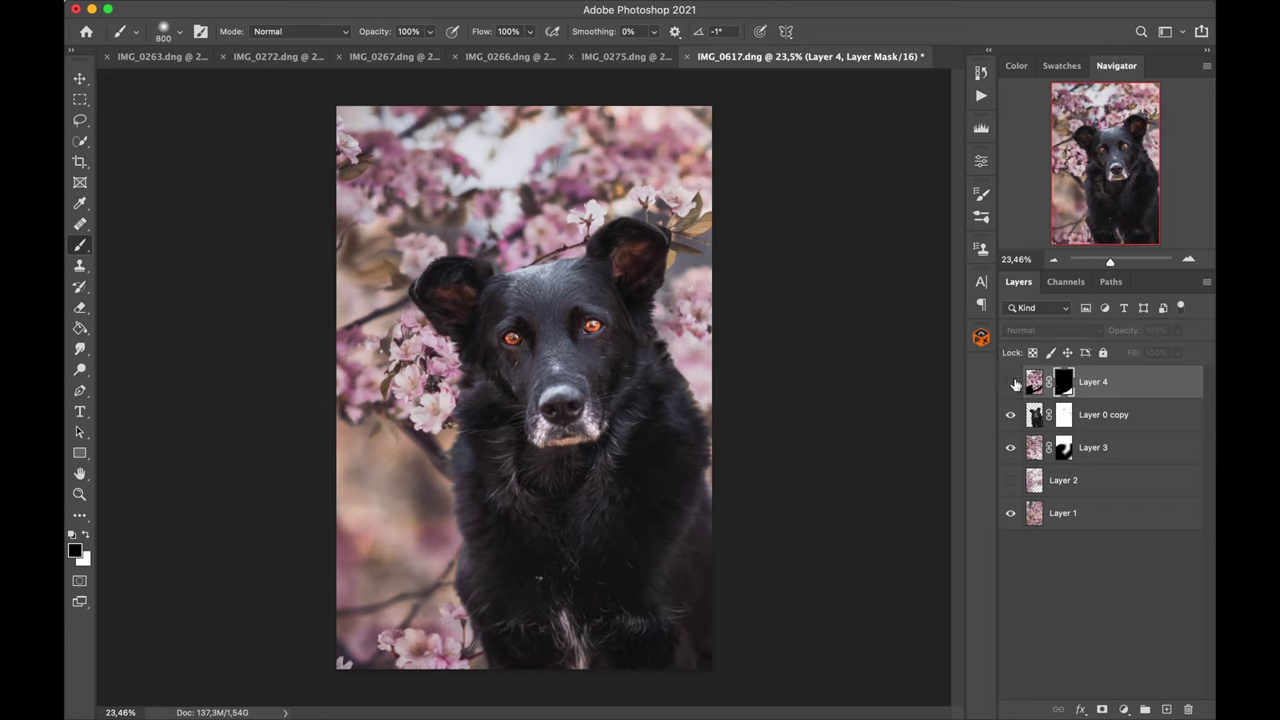
click(1012, 382)
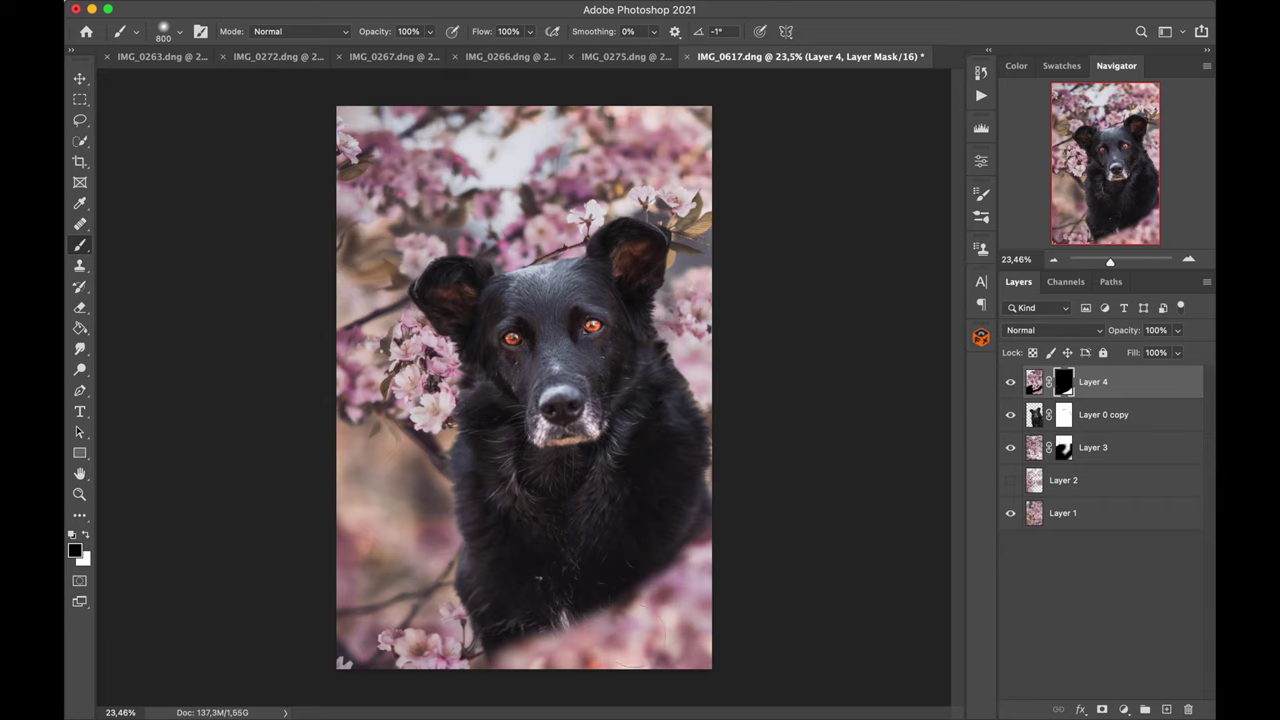
drag(727, 483, 495, 662)
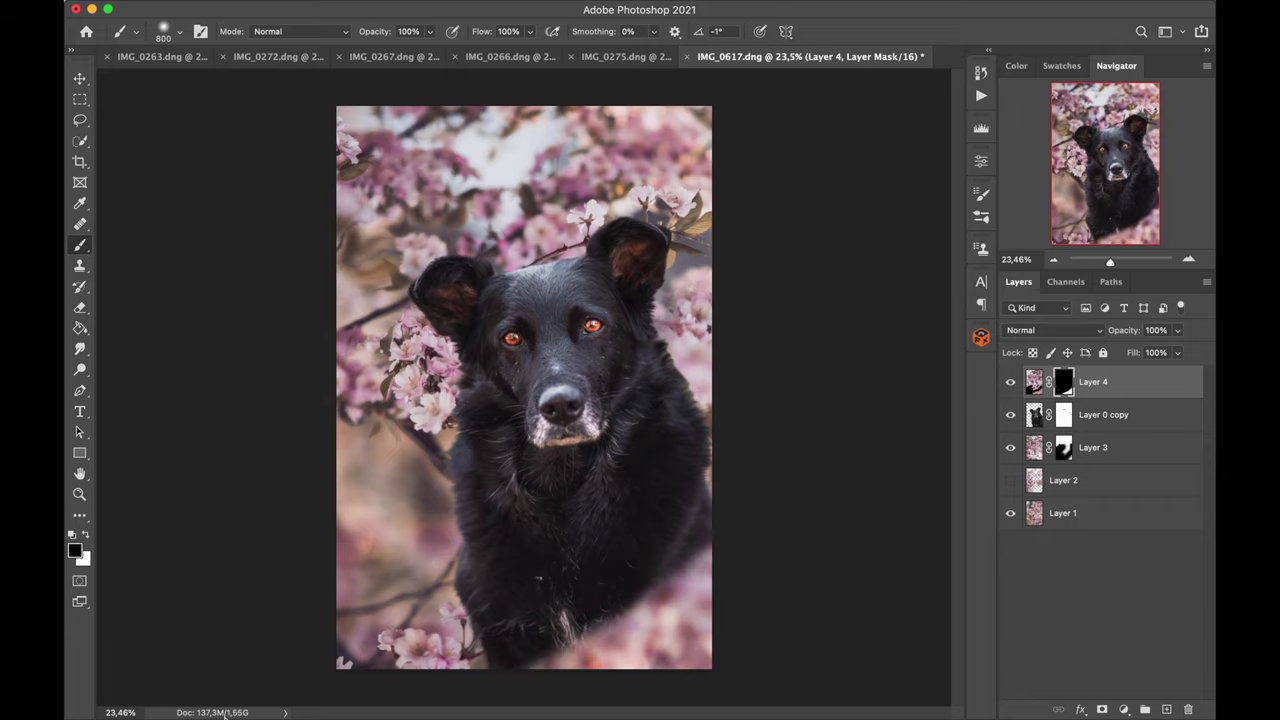
Step: Paint white on Layer 4's mask to bring blossoms back along the bottom of the dog, undoing the last stroke
key(x)
mouse_move(690, 590)
mouse_down()
mouse_move(590, 640)
mouse_move(470, 670)
mouse_up()
click(578, 650)
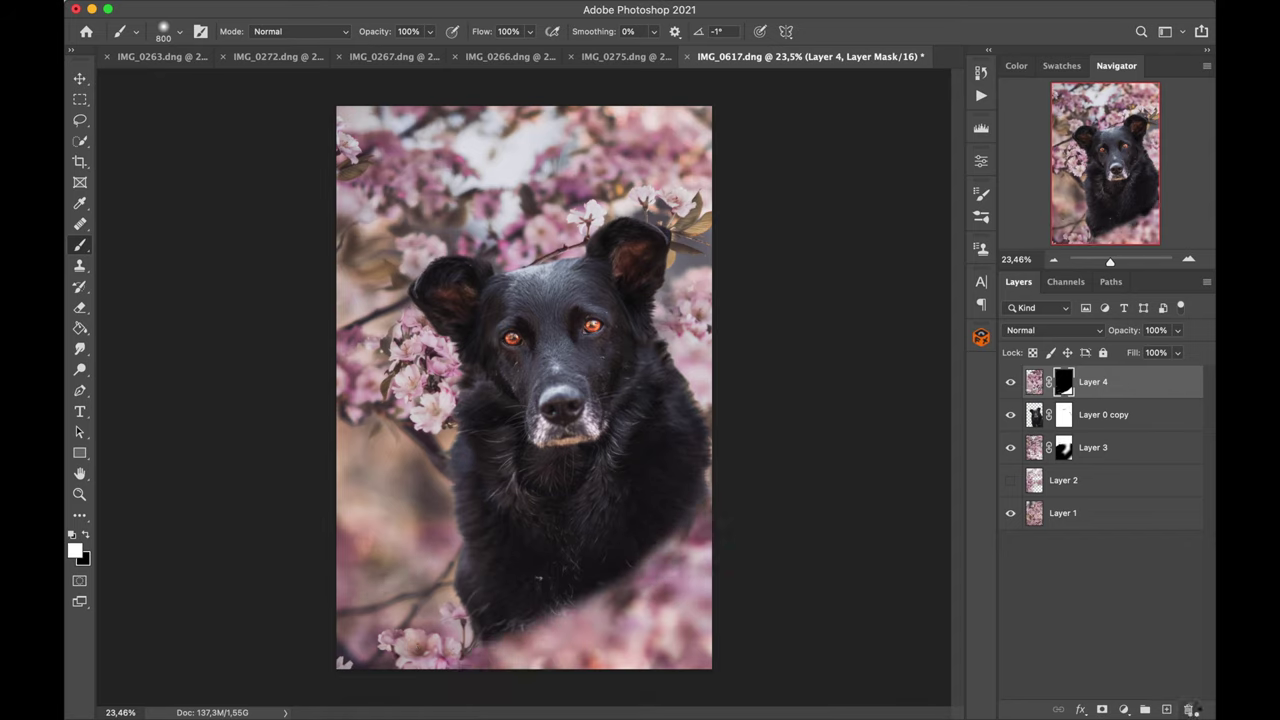
key(ctrl+z)
Step: Enlarge the brush and reveal a broad diagonal band of blossoms across the dog's lower body on the mask
key(bracketright)
key(bracketright)
key(bracketright)
key(bracketright)
key(bracketright)
key(bracketright)
key(bracketright)
mouse_move(760, 470)
mouse_down()
mouse_move(420, 630)
mouse_move(320, 635)
mouse_up()
Step: Paint the mask black over the dog's chest and down toward the lower left to soften and lower the blossom edge
key(x)
drag(757, 386, 340, 590)
mouse_move(679, 424)
mouse_down()
mouse_move(390, 576)
mouse_move(630, 462)
mouse_move(475, 545)
mouse_move(490, 535)
mouse_up()
key(bracketleft)
key(bracketleft)
key(bracketleft)
key(bracketleft)
key(bracketleft)
key(bracketleft)
key(bracketleft)
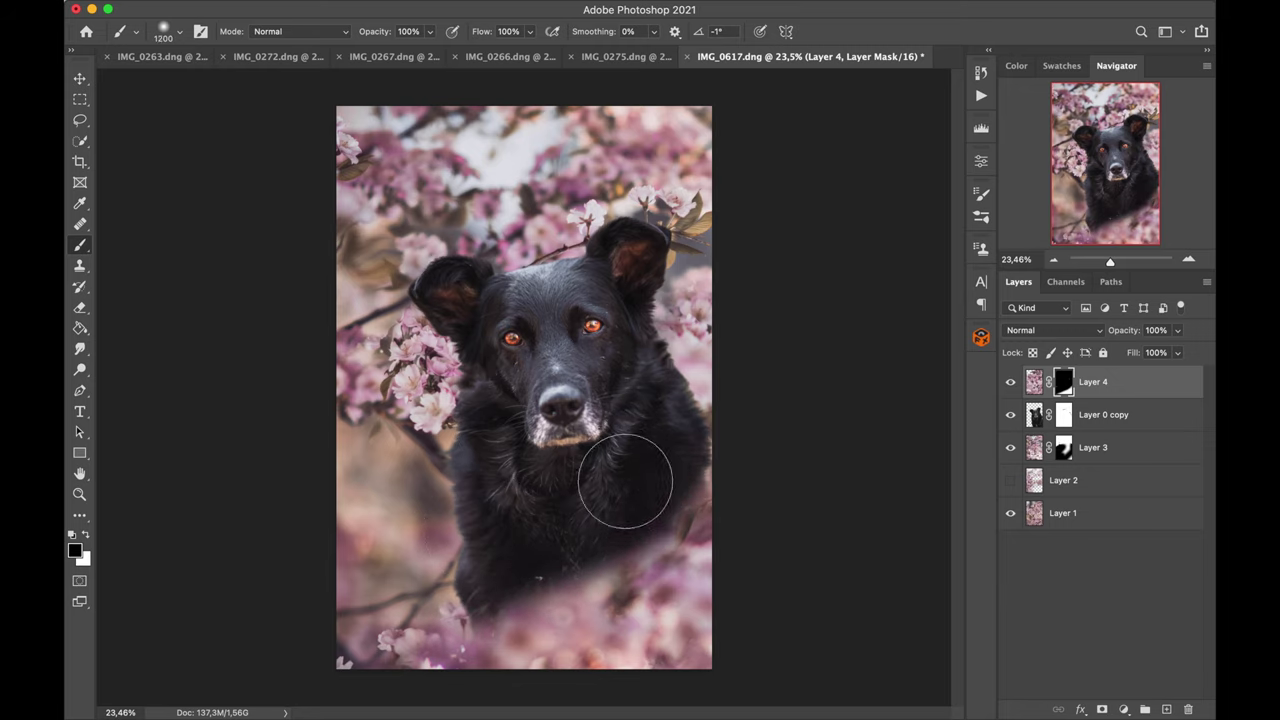
mouse_move(684, 475)
mouse_down()
mouse_move(593, 561)
mouse_move(290, 680)
mouse_up()
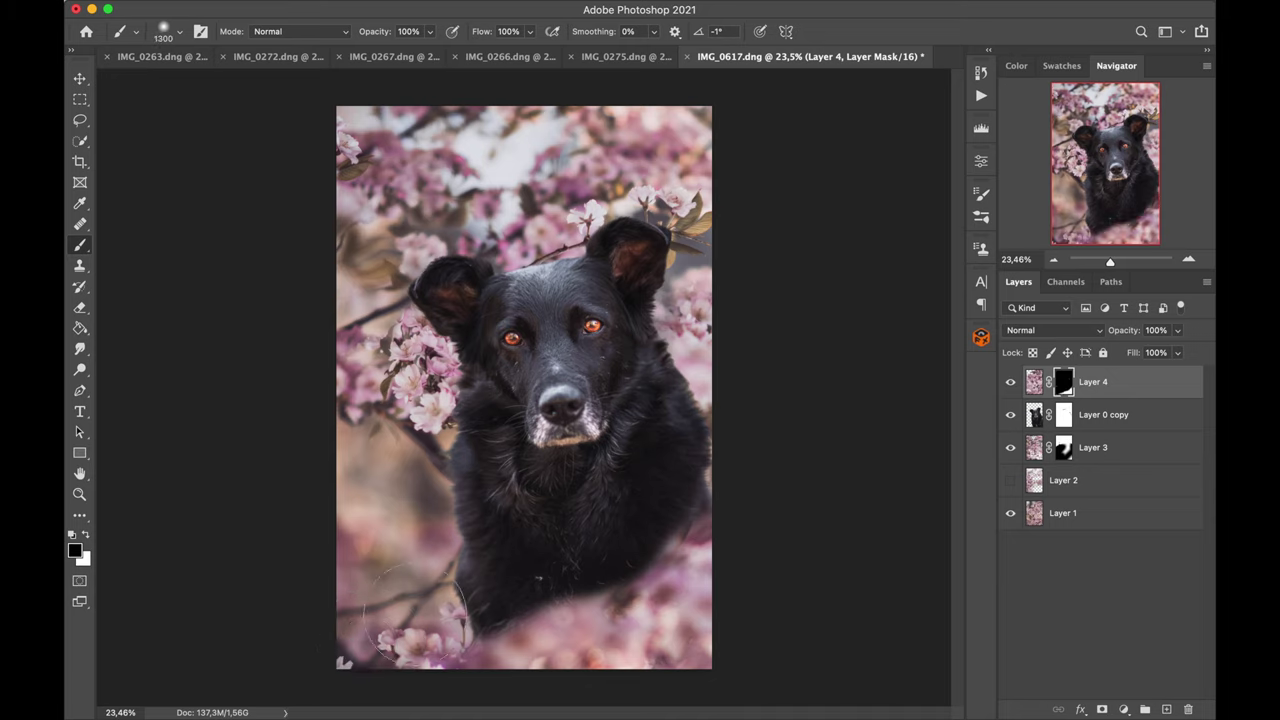
Step: Undo the last mask stroke and rework the mask at brush size 1300 to keep blossoms around the lower right corner
key(super+z)
drag(714, 643, 731, 674)
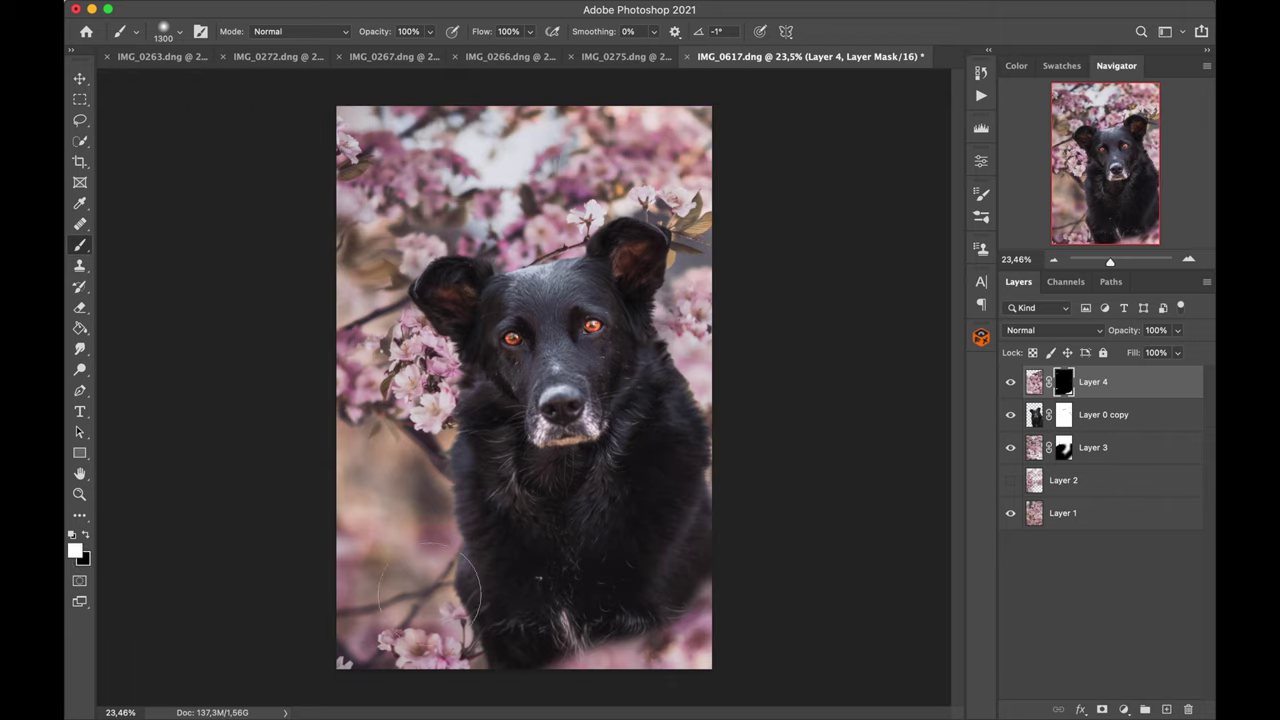
mouse_move(430, 595)
mouse_down()
mouse_move(383, 593)
mouse_move(320, 540)
mouse_up()
key(super+z)
key(x)
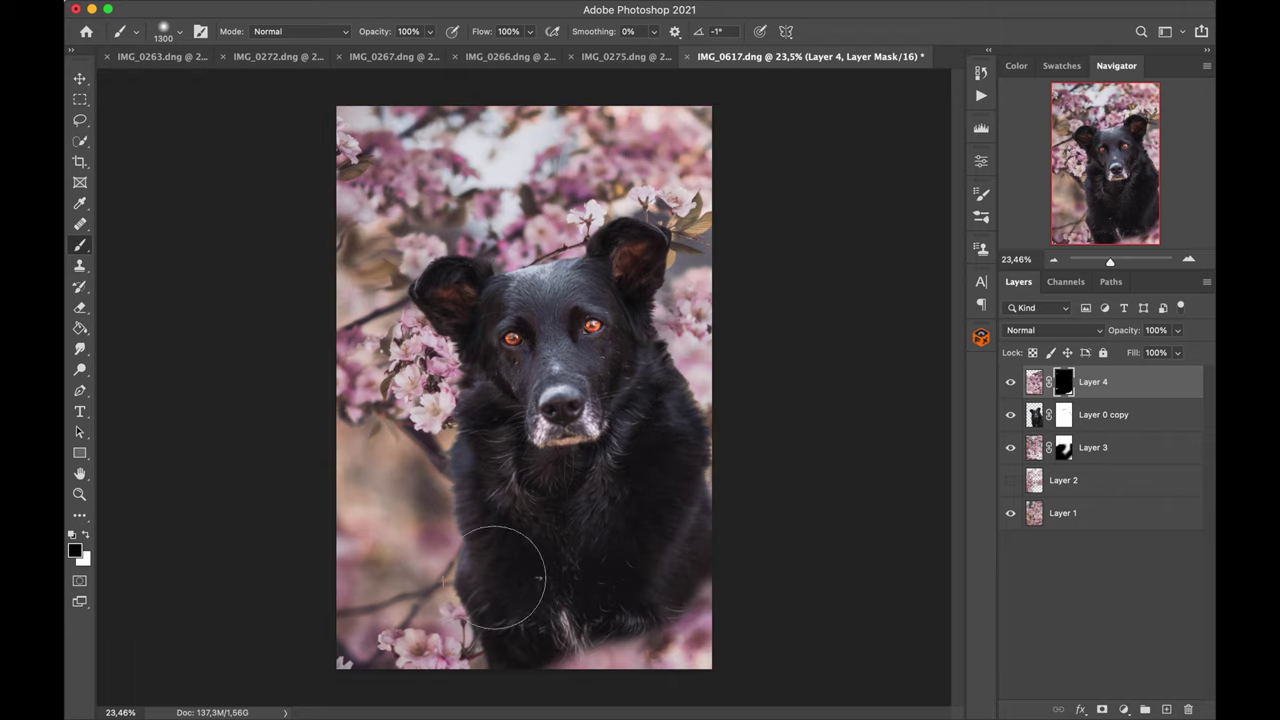
Step: Paint white on the mask with a size 800 brush to bring blossoms up the dog's side and along the bottom edge
key(x)
key(bracketleft)
key(bracketleft)
key(bracketleft)
key(bracketleft)
key(bracketleft)
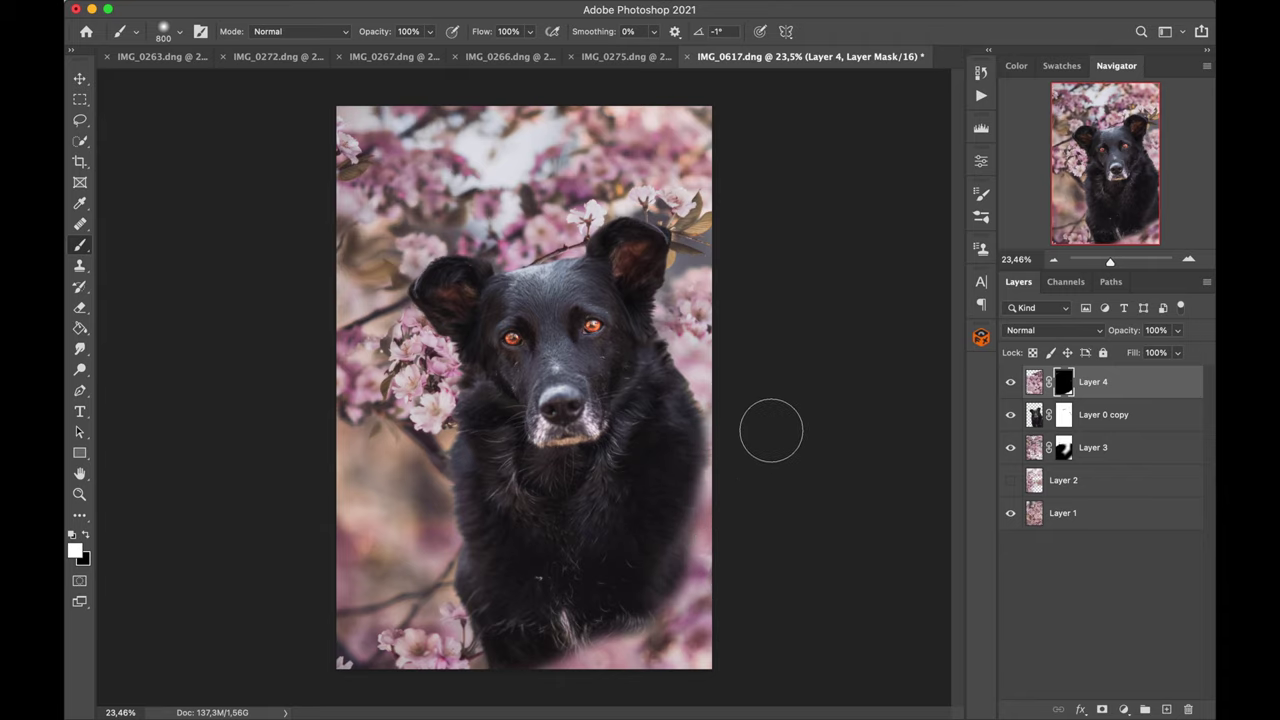
mouse_move(528, 680)
mouse_down()
mouse_move(421, 713)
mouse_move(443, 690)
mouse_move(416, 654)
mouse_move(312, 674)
mouse_up()
Step: Paint black on the mask with a larger brush to clear the foreground blossoms from the lower left flower cluster
key(x)
key(bracketright)
key(bracketright)
key(bracketright)
mouse_move(429, 643)
mouse_down()
mouse_move(318, 638)
mouse_move(399, 639)
mouse_move(387, 630)
mouse_move(424, 610)
mouse_up()
Step: Set the brush to size 800 and 27% opacity and gently blend the blossom edge over the dog's legs and side
key(x)
key(bracketleft)
key(bracketleft)
key(bracketleft)
key(bracketleft)
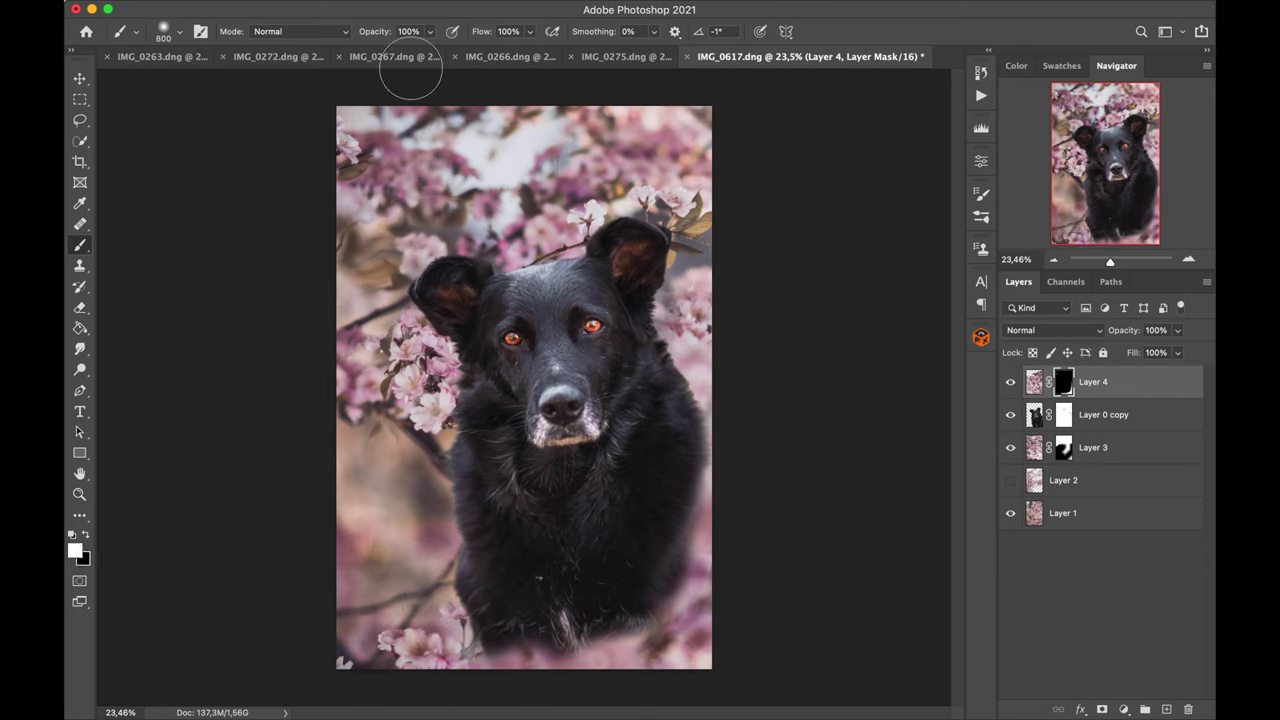
click(431, 30)
click(557, 615)
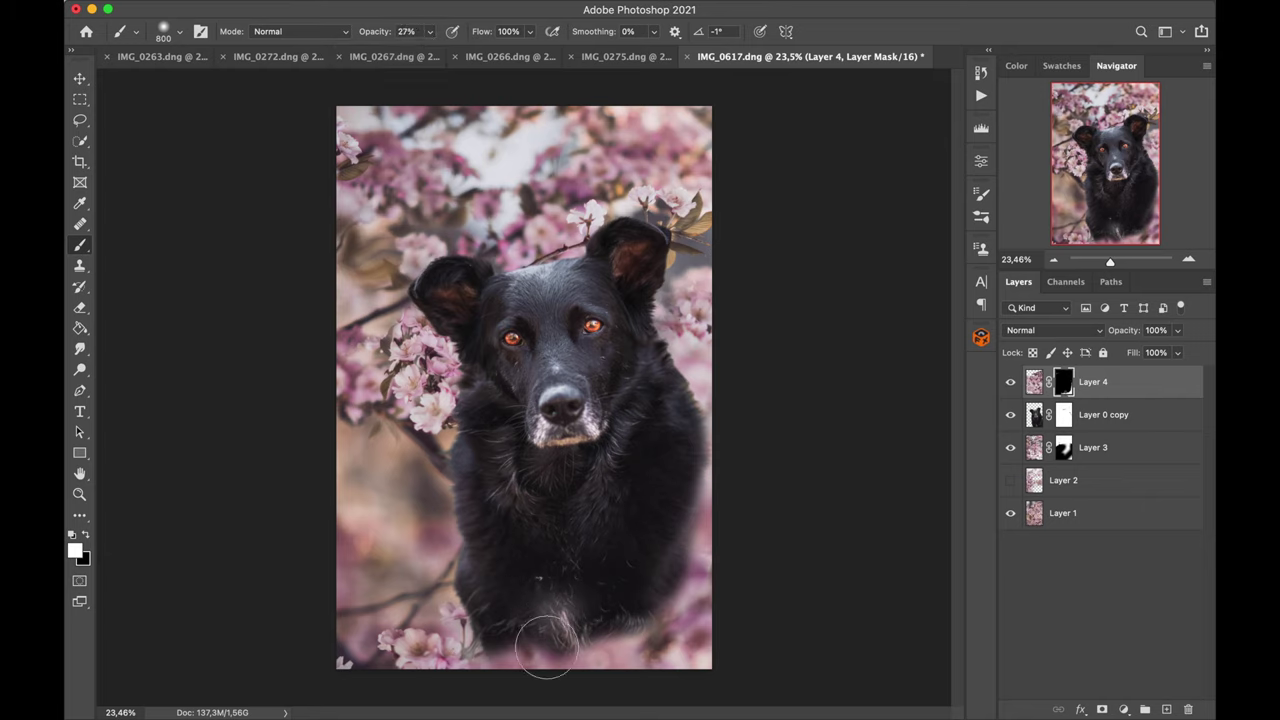
mouse_move(535, 663)
mouse_down()
mouse_move(500, 623)
mouse_move(657, 600)
mouse_move(680, 580)
mouse_move(609, 651)
mouse_move(634, 612)
mouse_move(543, 686)
mouse_move(600, 640)
mouse_up()
key(x)
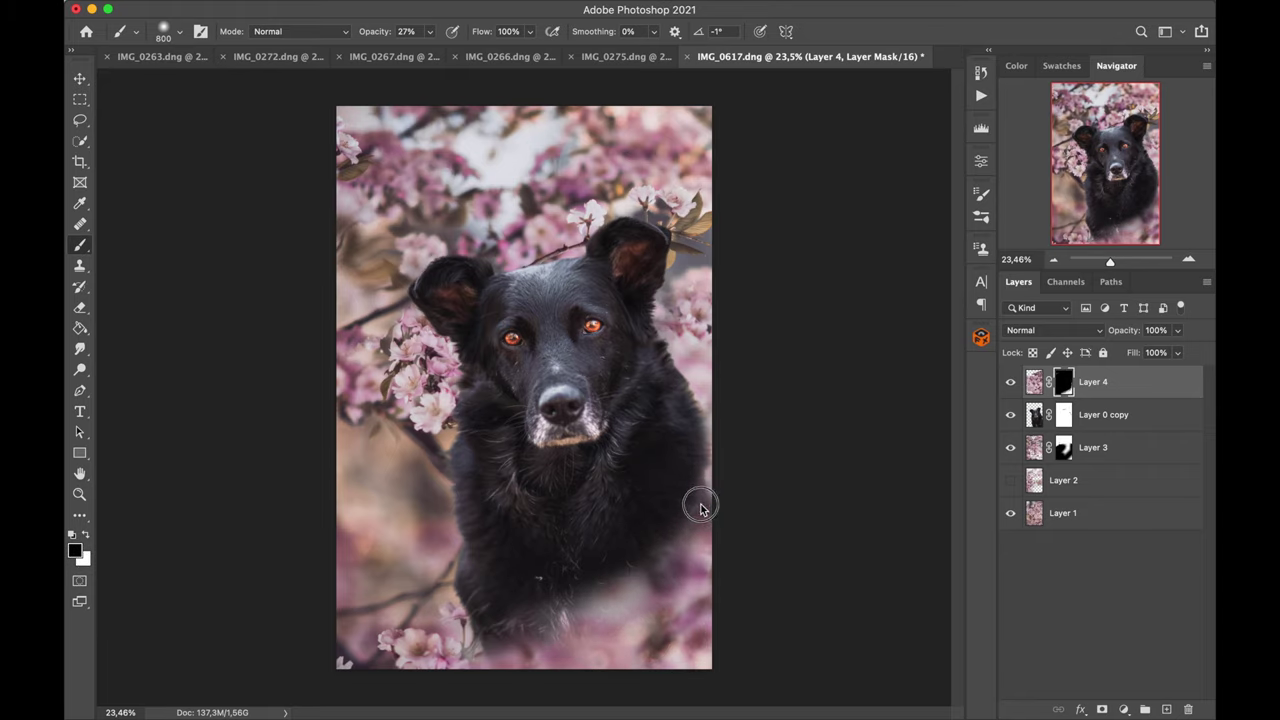
drag(677, 523, 559, 574)
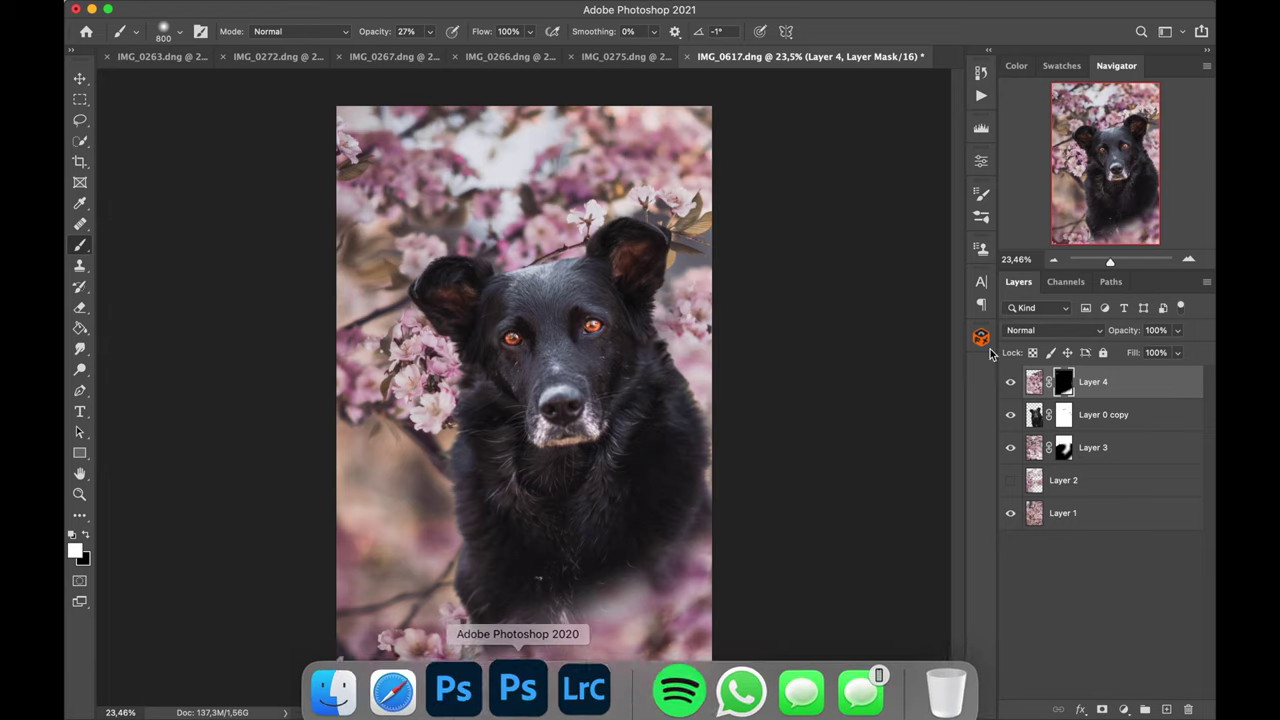
Step: Hide Layer 4 and examine the IMG_0267, IMG_0266 and IMG_0275 blossom photos, deselecting the area in IMG_0266, before returning to IMG_0617.dng
click(1010, 381)
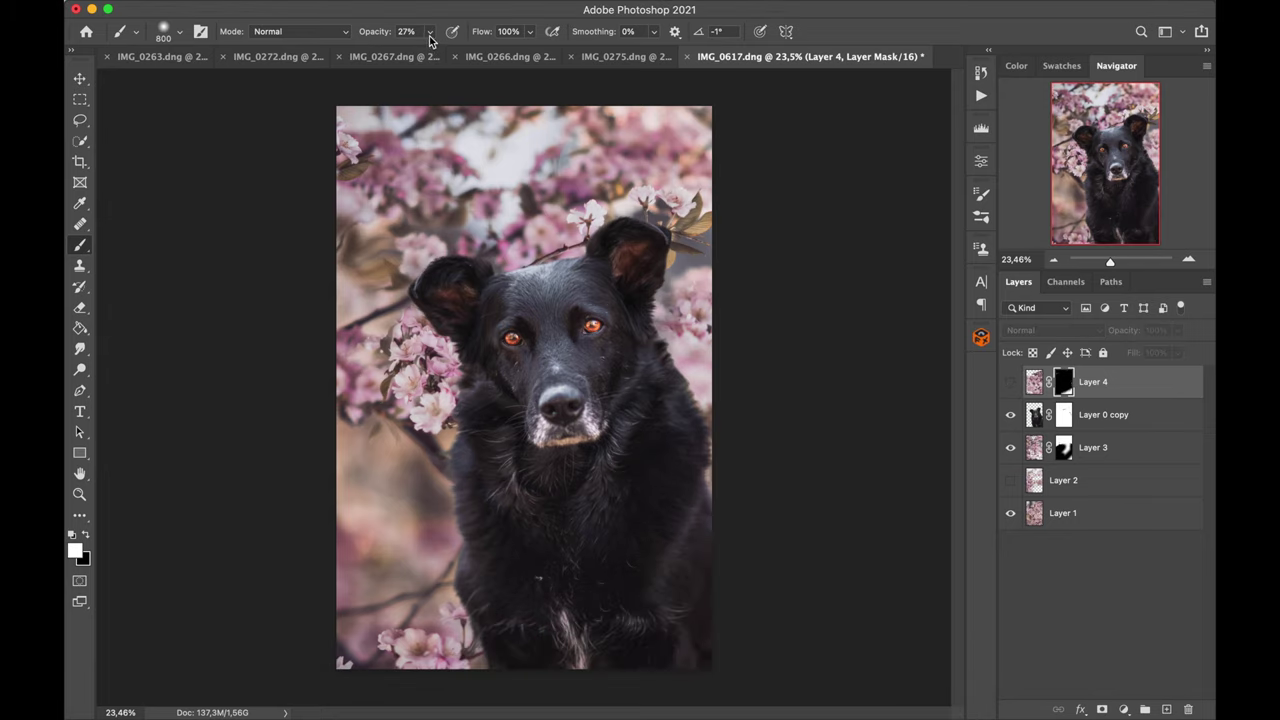
click(405, 59)
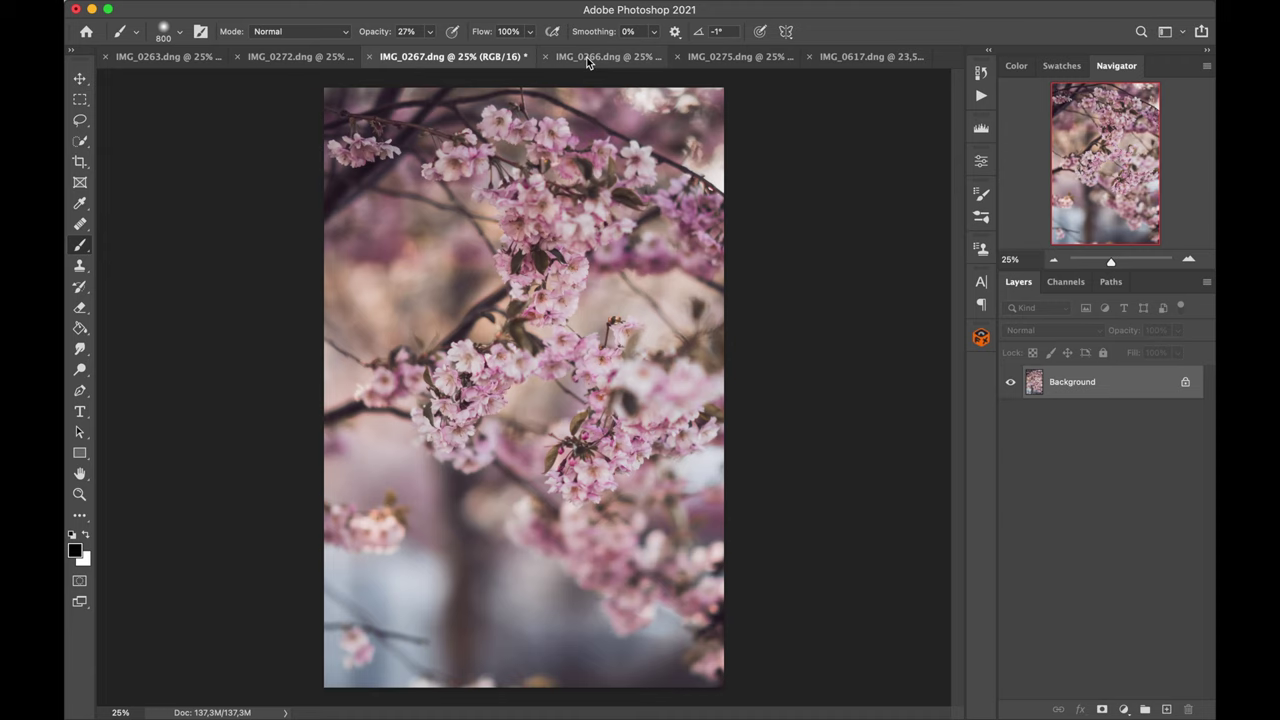
click(587, 60)
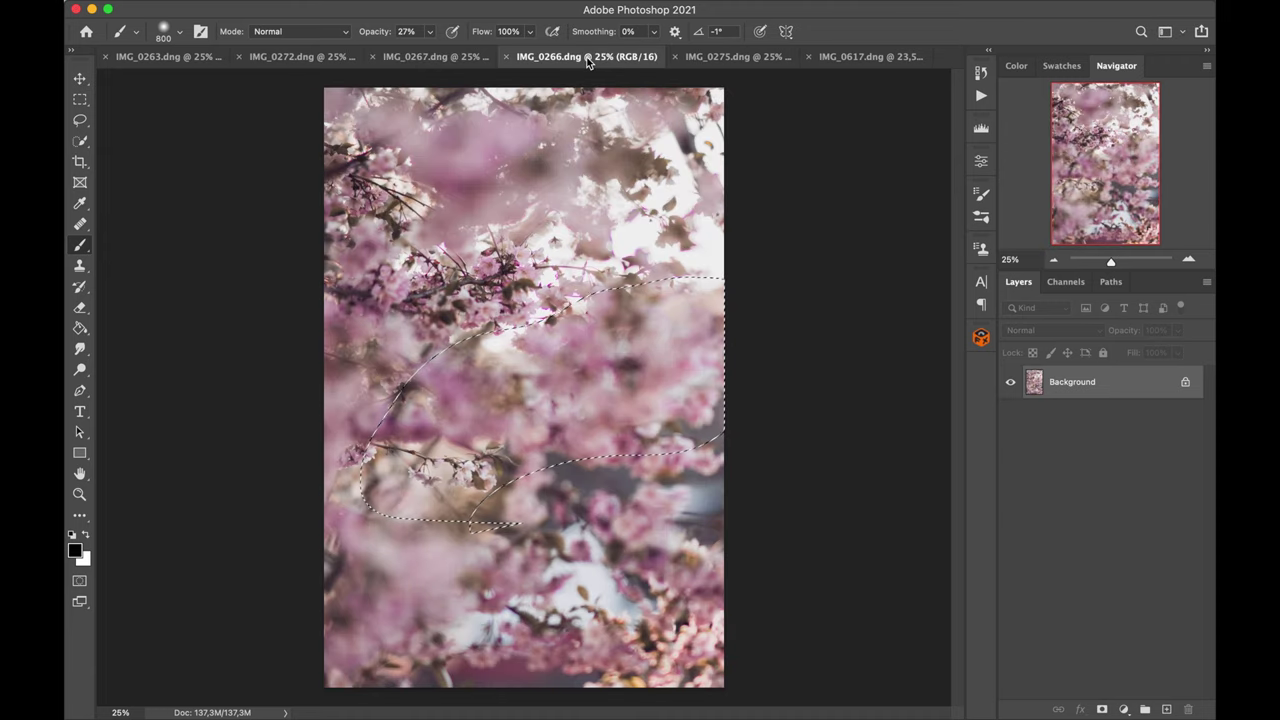
key(F10)
key(super+d)
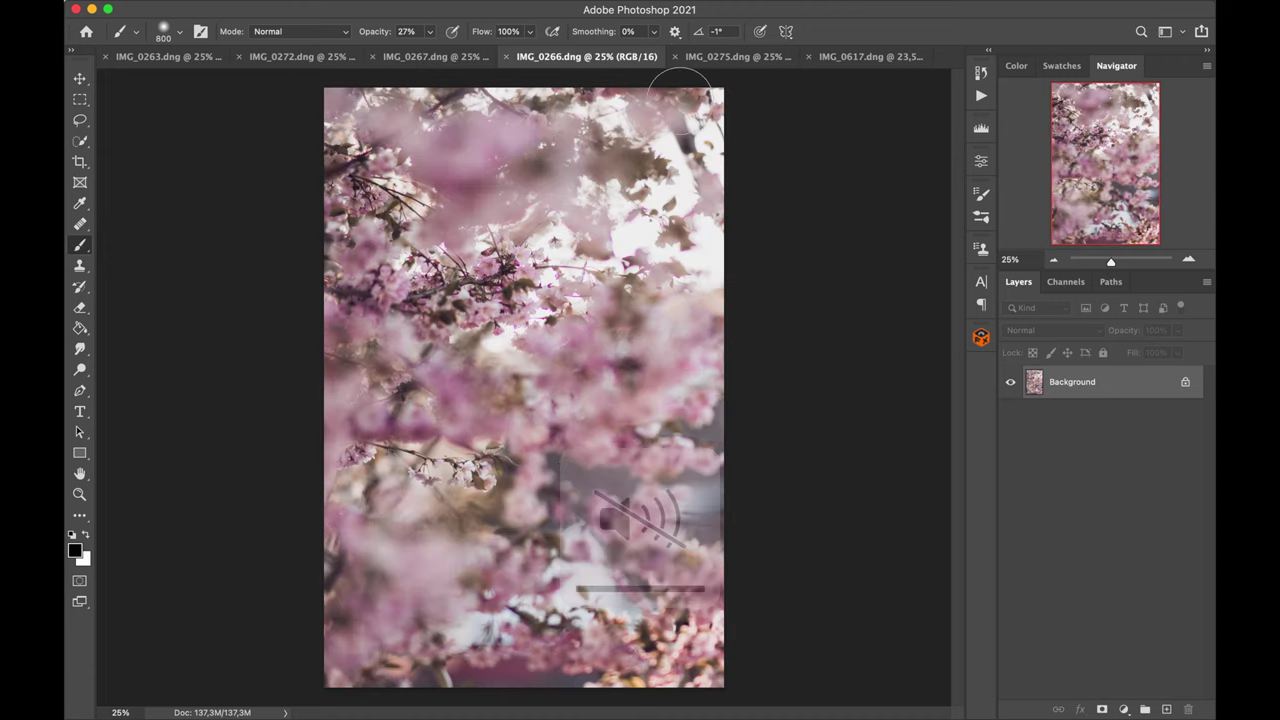
click(731, 62)
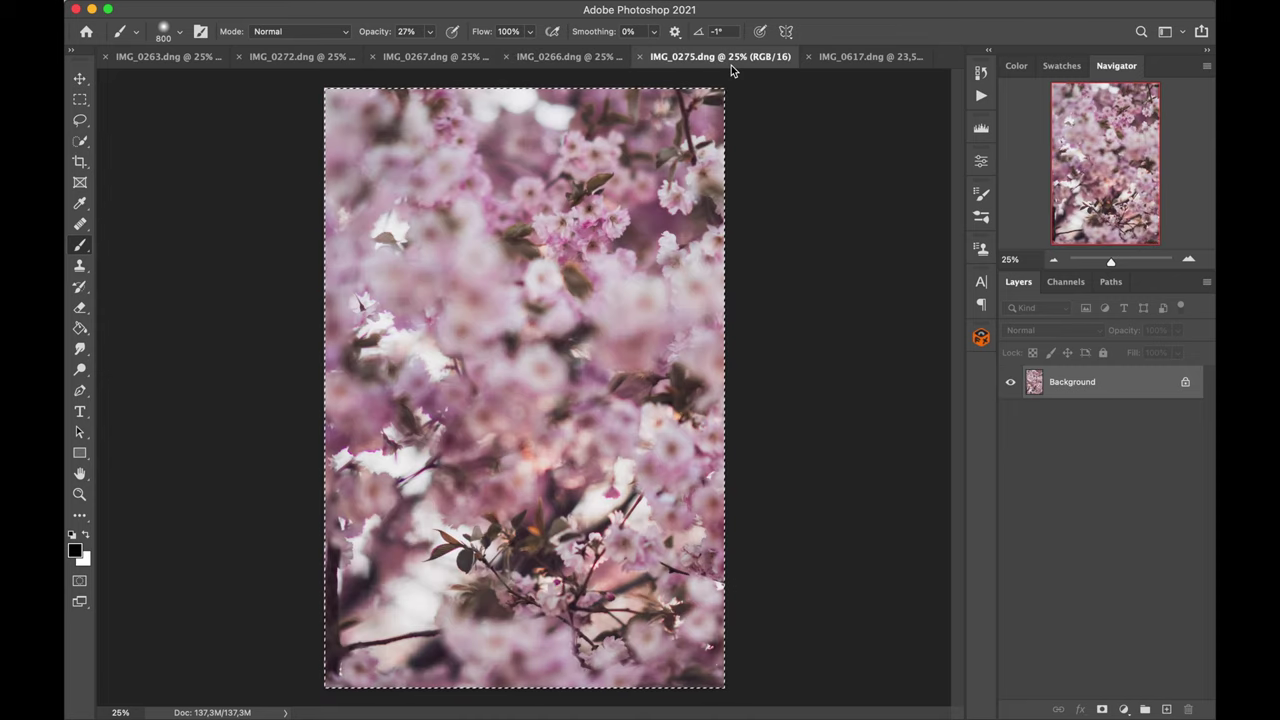
click(838, 58)
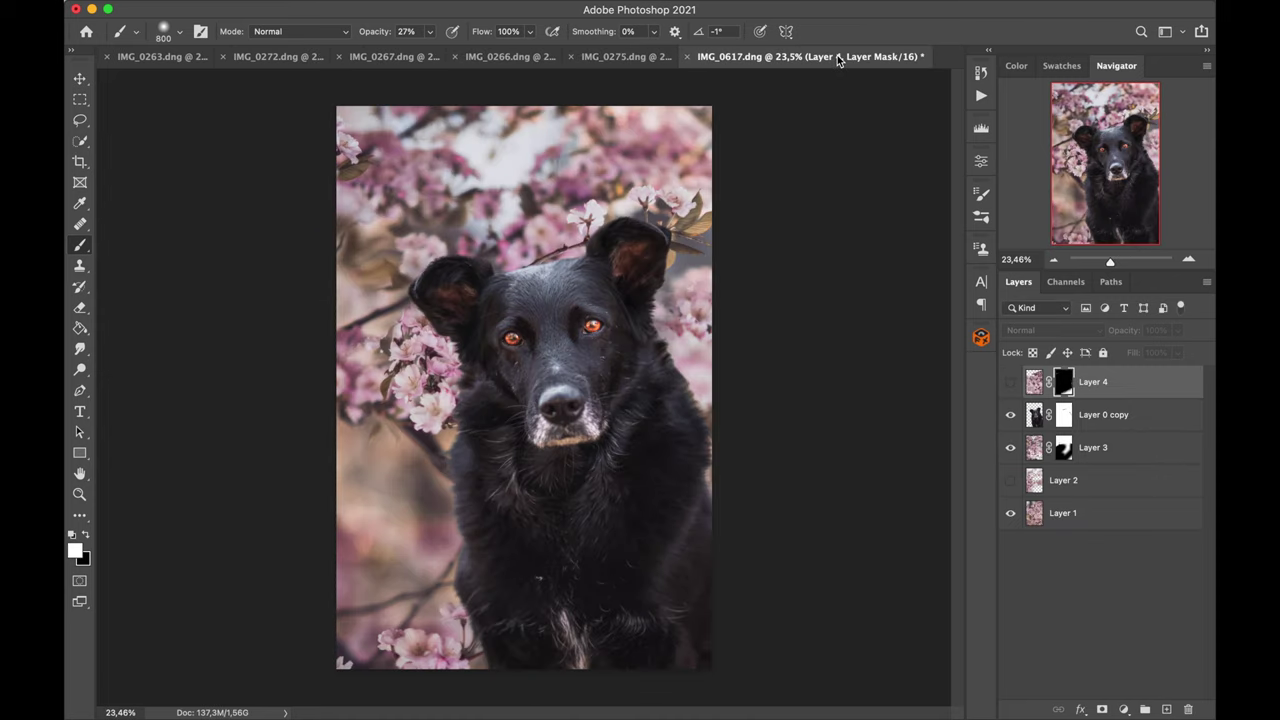
Step: Show Layer 4 again, open IMG_0157-Edit.tif and check its masked blossom layer, Layer 4, by toggling its visibility
click(1010, 382)
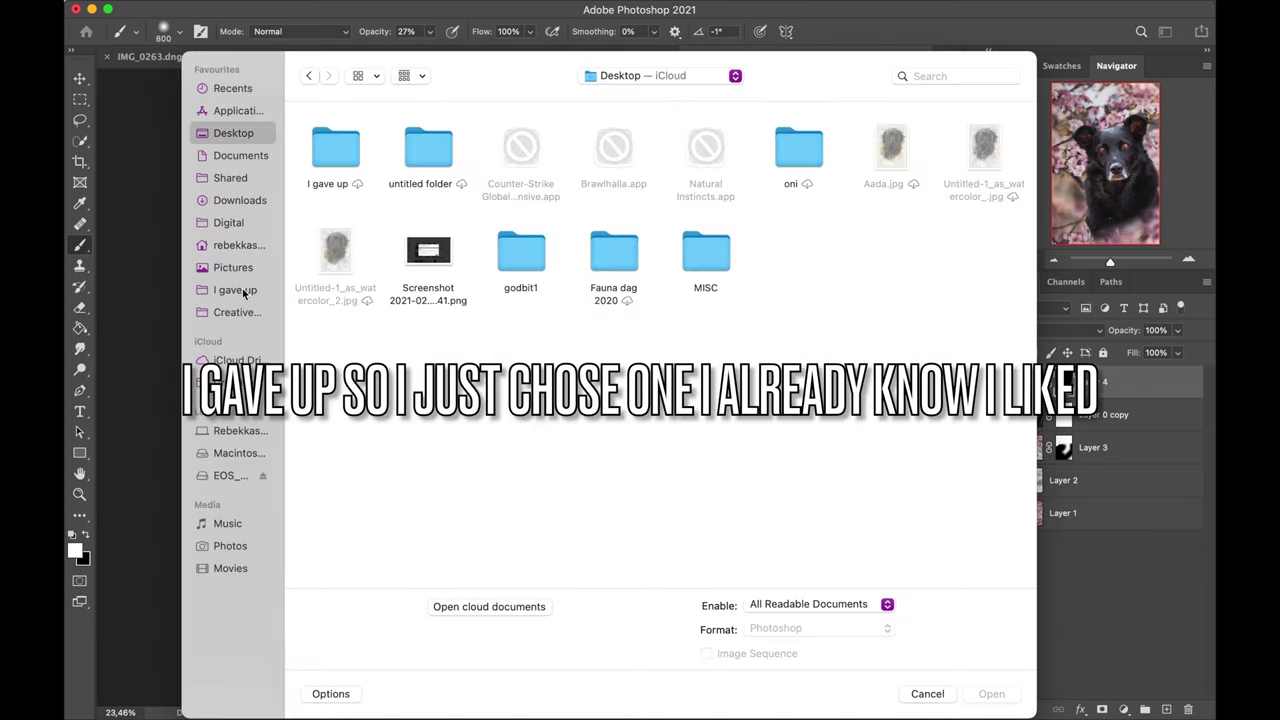
click(240, 289)
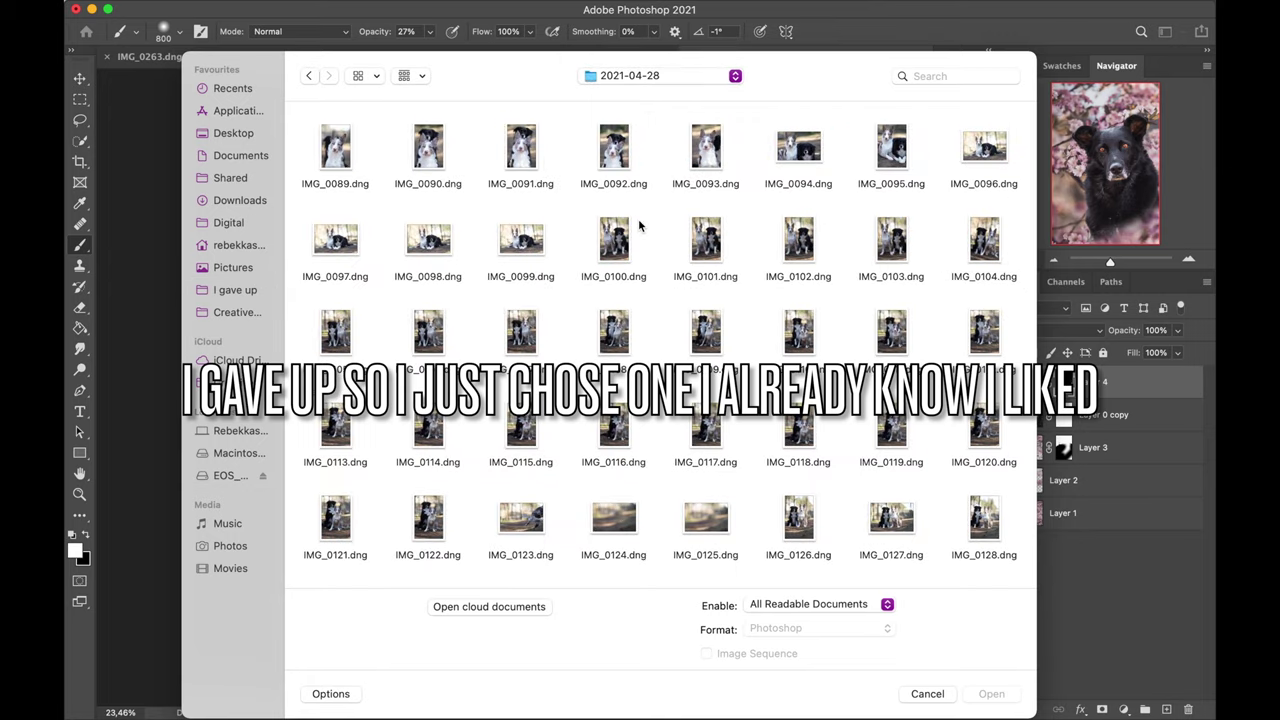
scroll(638, 218, down, 10)
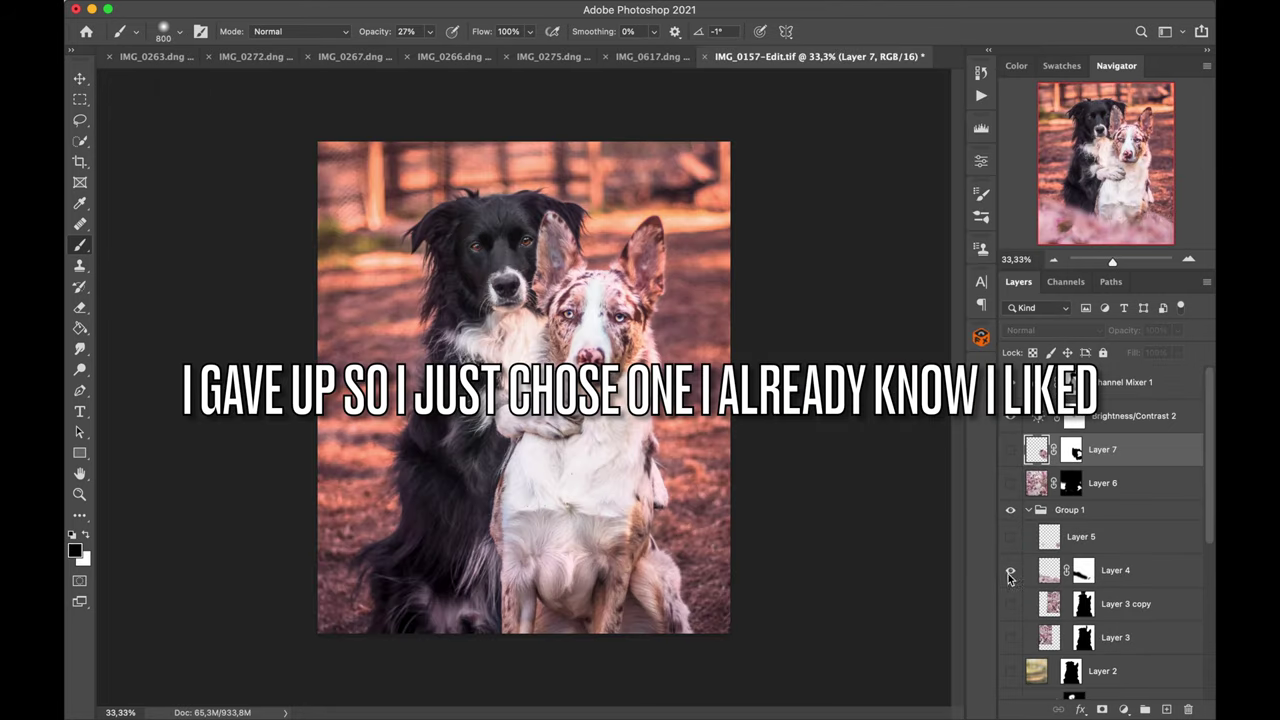
click(1010, 570)
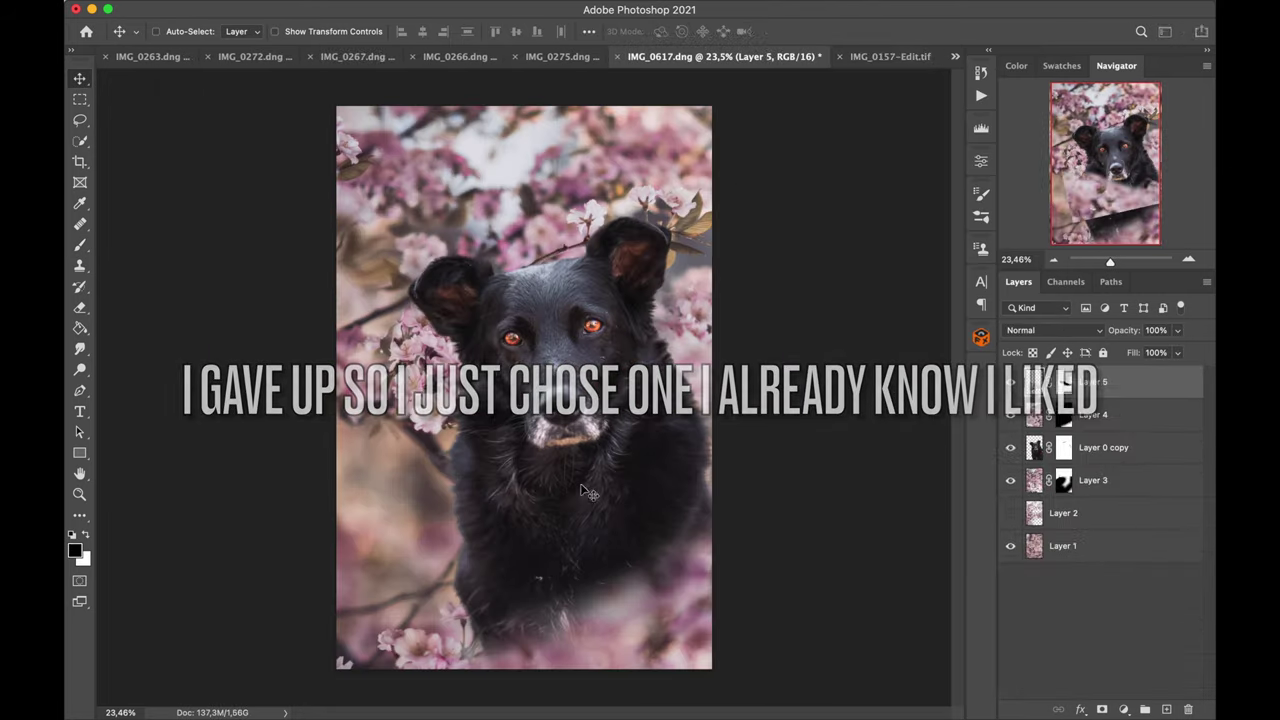
Step: Place the blossom layer copied into IMG_0617.dng over the dog's legs along the bottom edge, scaled to 108.70% and rotated -25.36°
drag(524, 554, 483, 670)
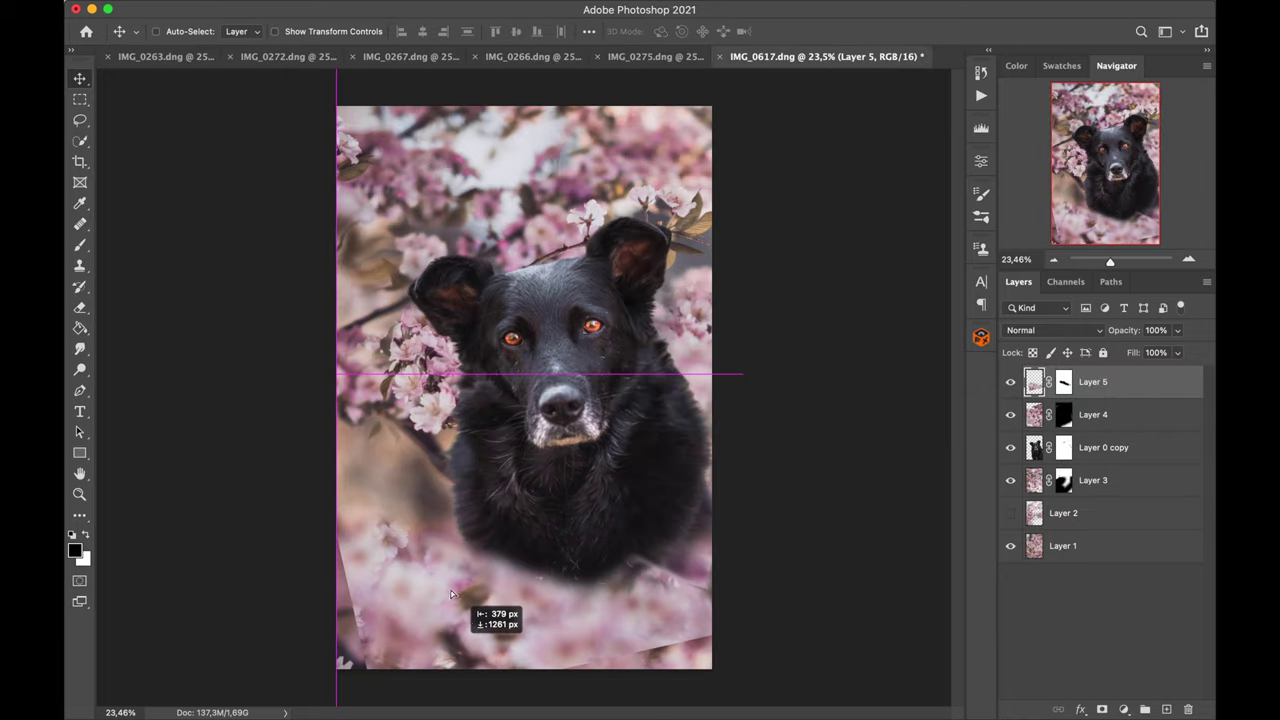
key(super+t)
drag(785, 451, 800, 503)
drag(686, 574, 663, 577)
drag(720, 590, 762, 420)
drag(598, 619, 657, 627)
drag(721, 574, 693, 603)
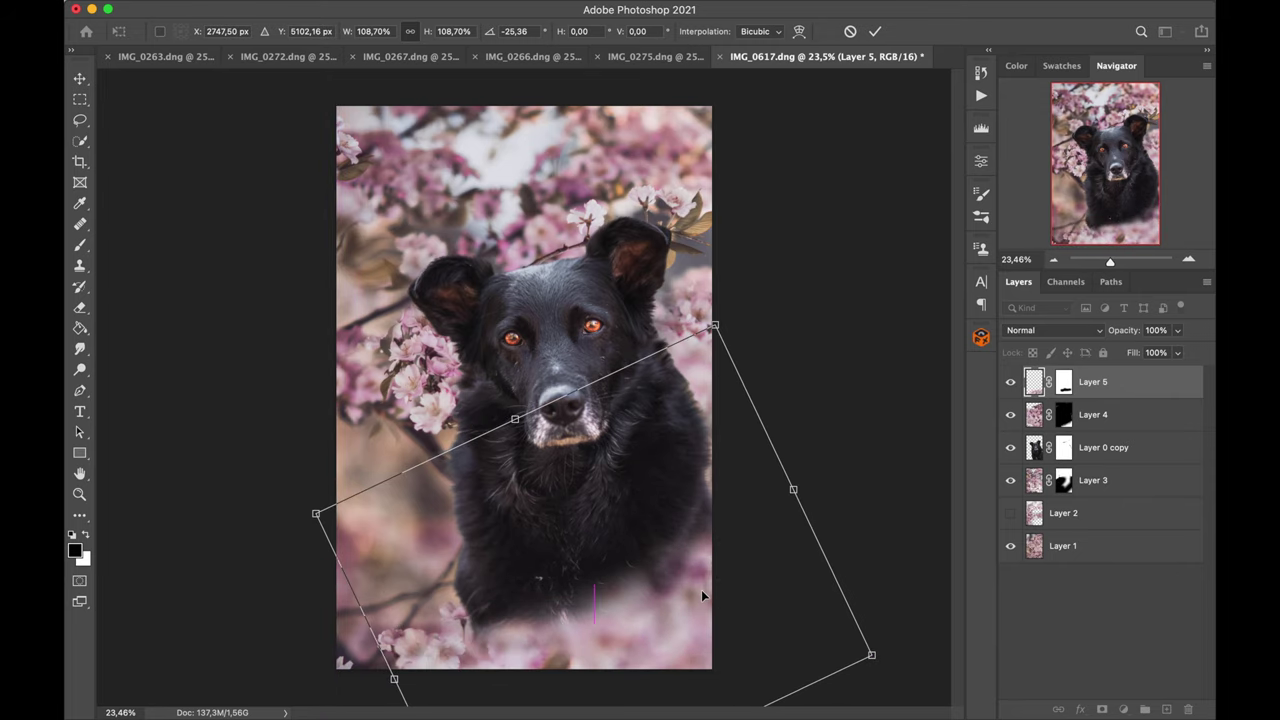
key(Return)
Step: Try rotating and repositioning the Layer 5 foreground blossoms in a second free transform
key(ctrl+t)
drag(865, 440, 837, 680)
drag(722, 572, 671, 614)
drag(787, 670, 795, 643)
right_click(686, 614)
click(740, 686)
drag(828, 536, 805, 480)
drag(639, 615, 634, 700)
key(super+z)
key(super+z)
key(super+z)
key(super+z)
key(super+z)
key(super+z)
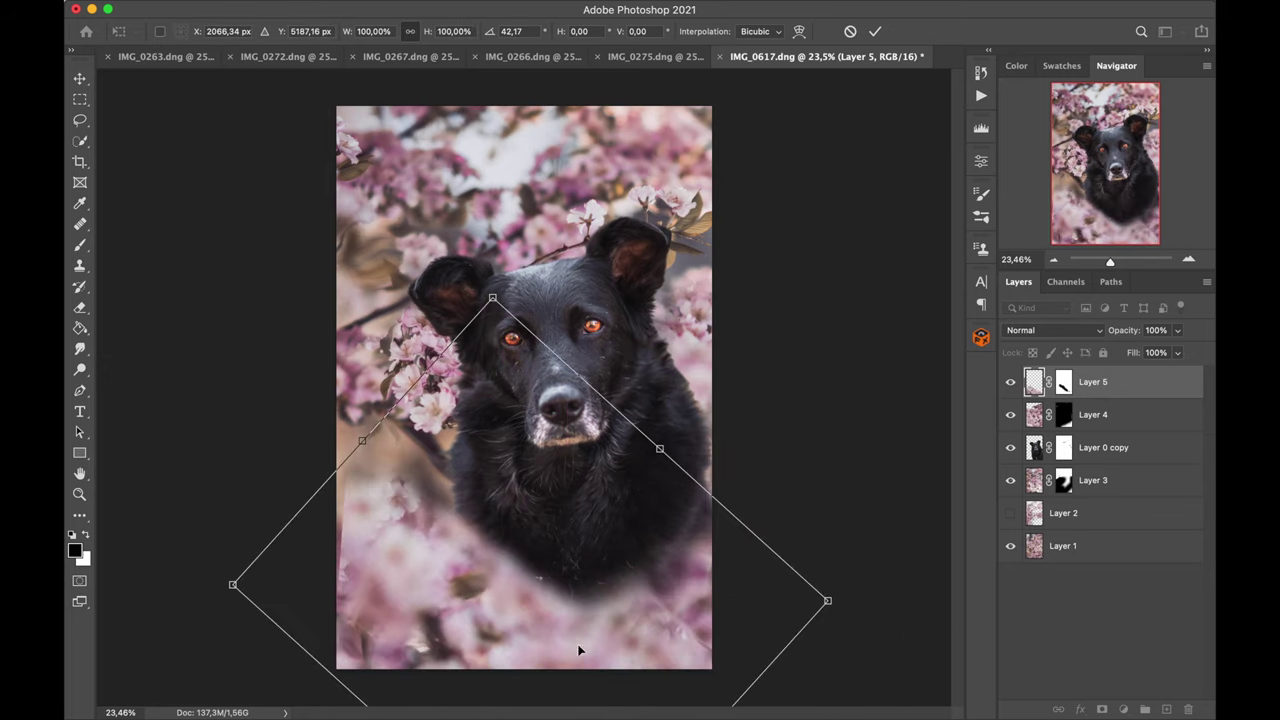
key(Escape)
Step: Try painting Layer 4's blossoms up the left edge with a size 400 brush at 100% opacity, clearing them with undo and black
click(1063, 414)
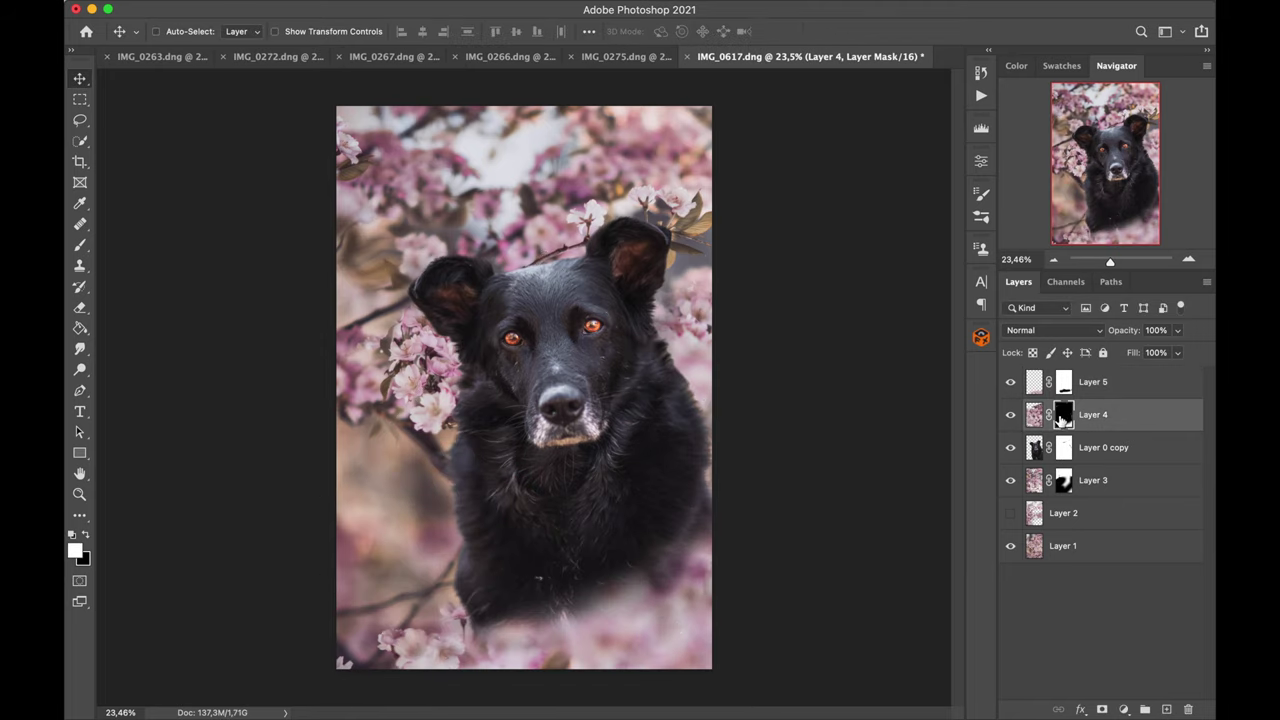
key(b)
key(x)
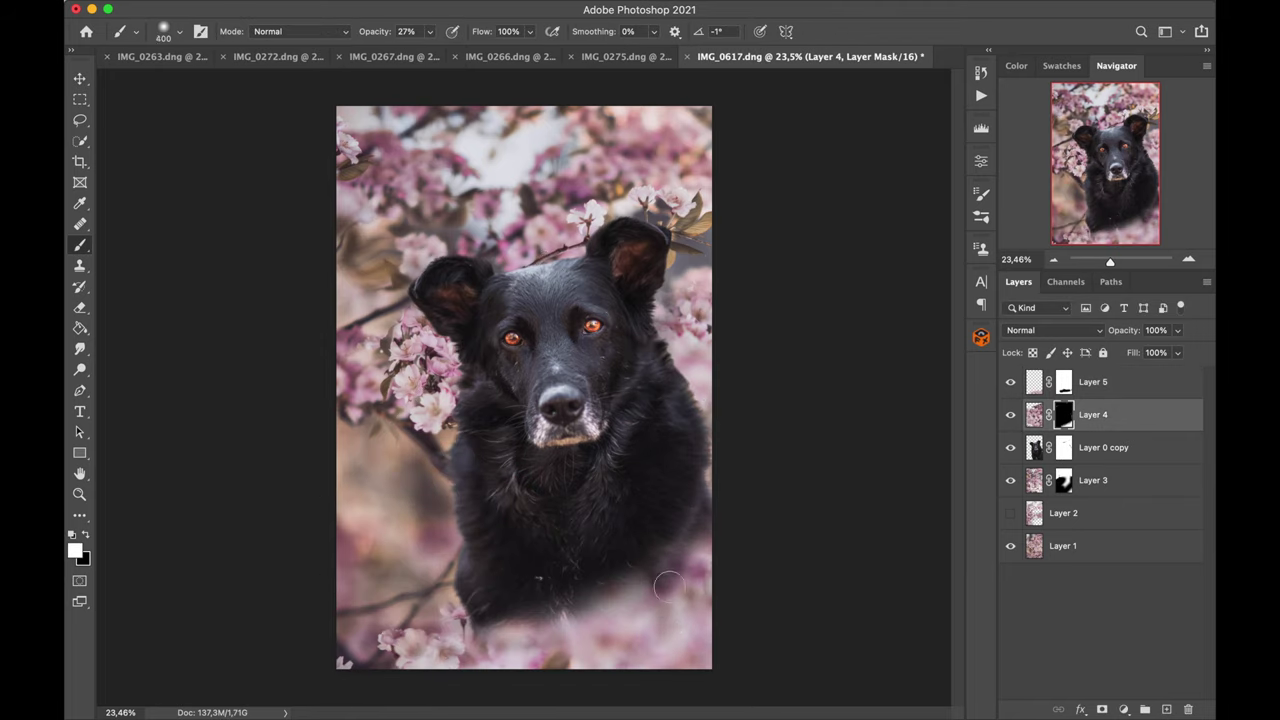
mouse_move(619, 625)
mouse_down()
mouse_move(634, 608)
mouse_move(509, 663)
mouse_move(380, 680)
mouse_move(326, 670)
mouse_move(366, 651)
mouse_move(360, 634)
mouse_move(400, 605)
mouse_up()
click(429, 31)
mouse_move(349, 638)
mouse_down()
mouse_move(388, 585)
mouse_move(356, 566)
mouse_move(419, 632)
mouse_move(401, 563)
mouse_move(469, 648)
mouse_move(428, 589)
mouse_move(425, 506)
mouse_move(377, 438)
mouse_move(369, 636)
mouse_move(377, 575)
mouse_move(410, 567)
mouse_move(410, 545)
mouse_move(439, 552)
mouse_move(445, 444)
mouse_move(420, 451)
mouse_move(380, 423)
mouse_move(340, 430)
mouse_up()
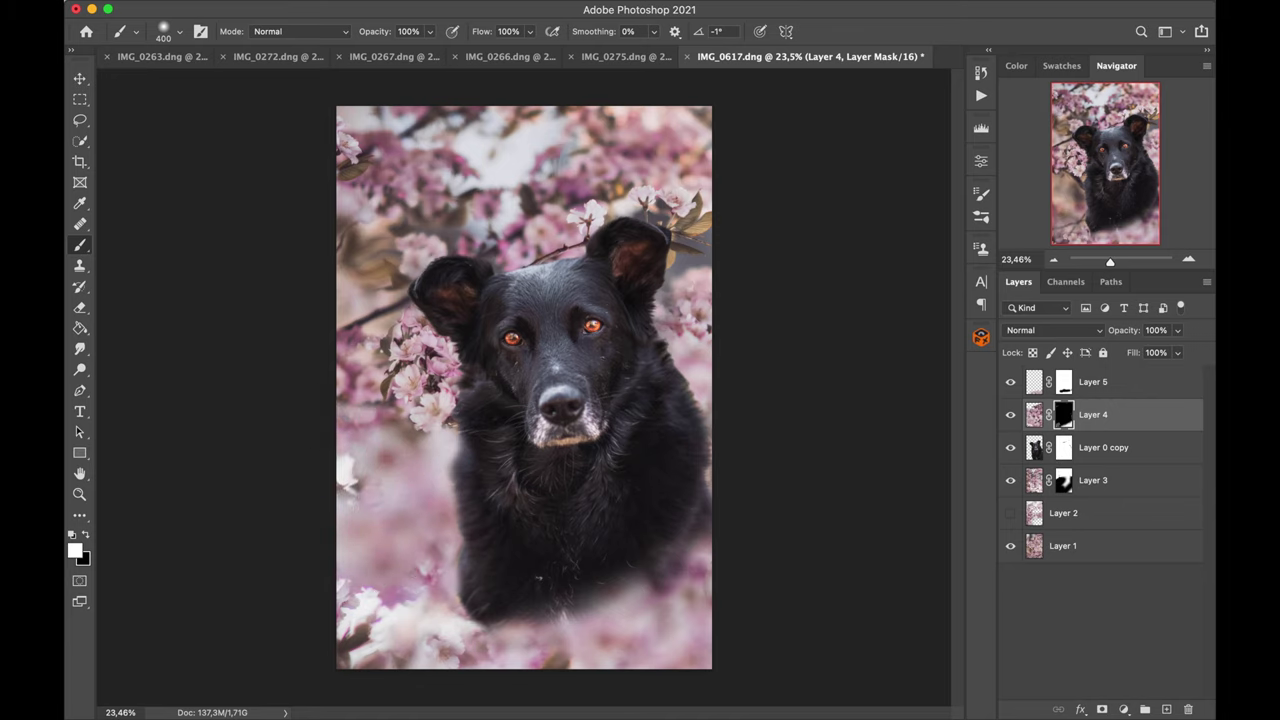
key(super+z)
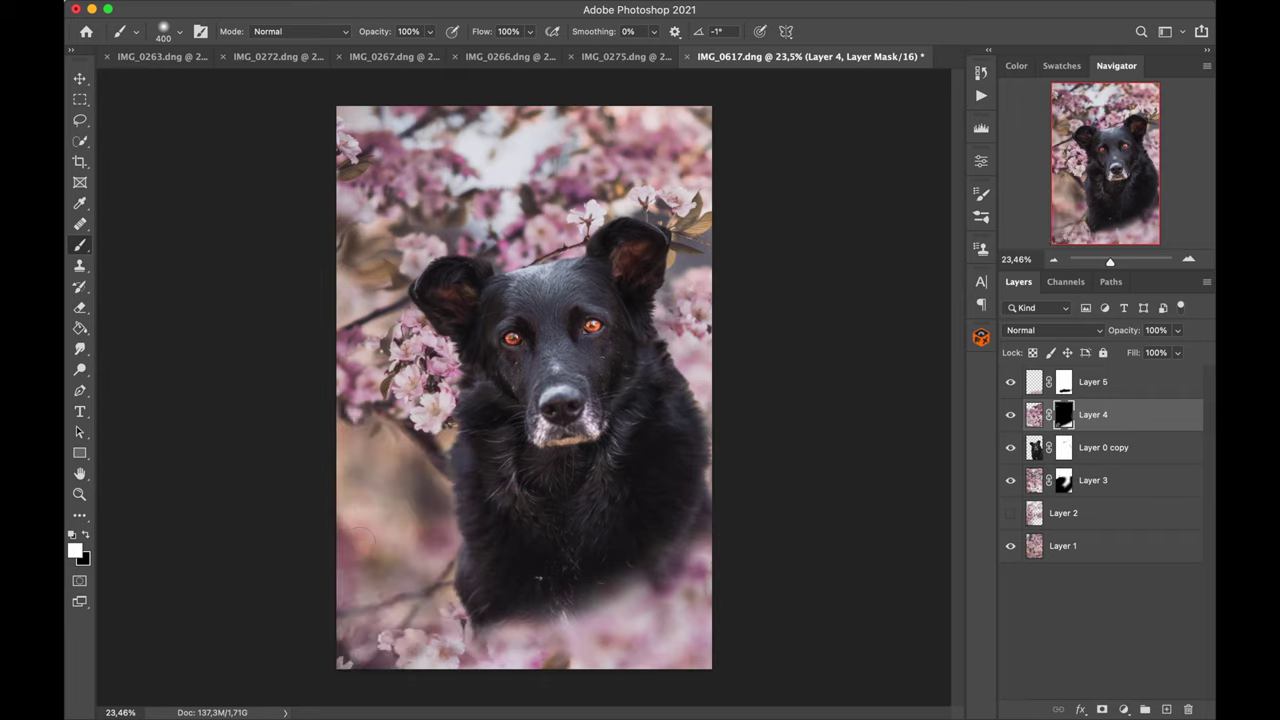
key(x)
mouse_move(429, 557)
mouse_down()
mouse_move(326, 606)
mouse_move(372, 668)
mouse_up()
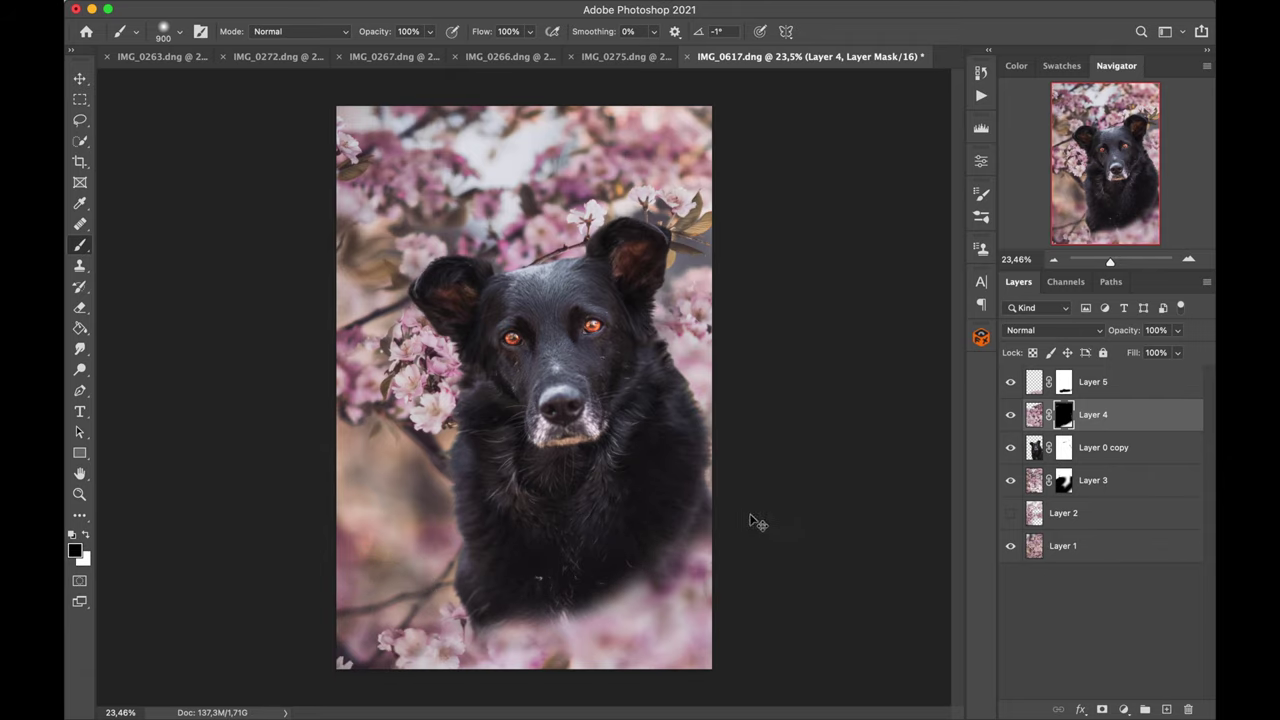
Step: On Layer 4's mask, paint white with a size 900 brush at 100% opacity over the dog's right side and legs, restoring the shoulder with black
key(x)
drag(671, 543, 737, 557)
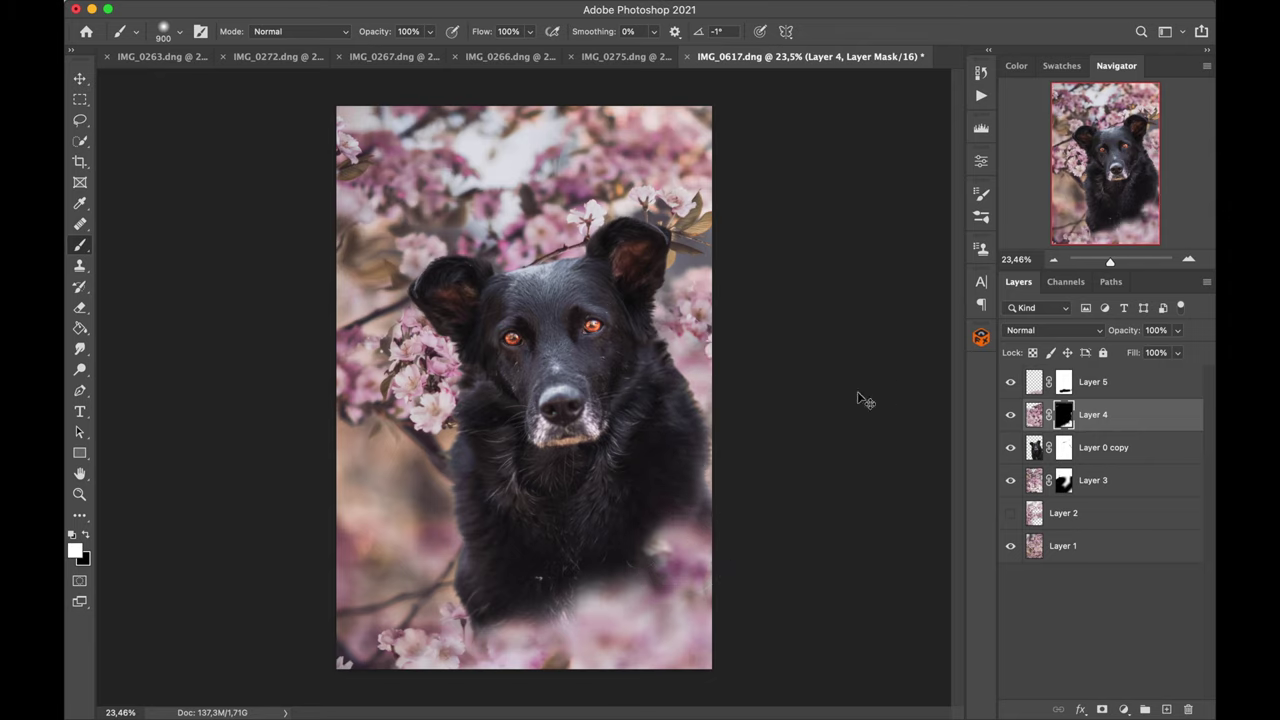
key(super+z)
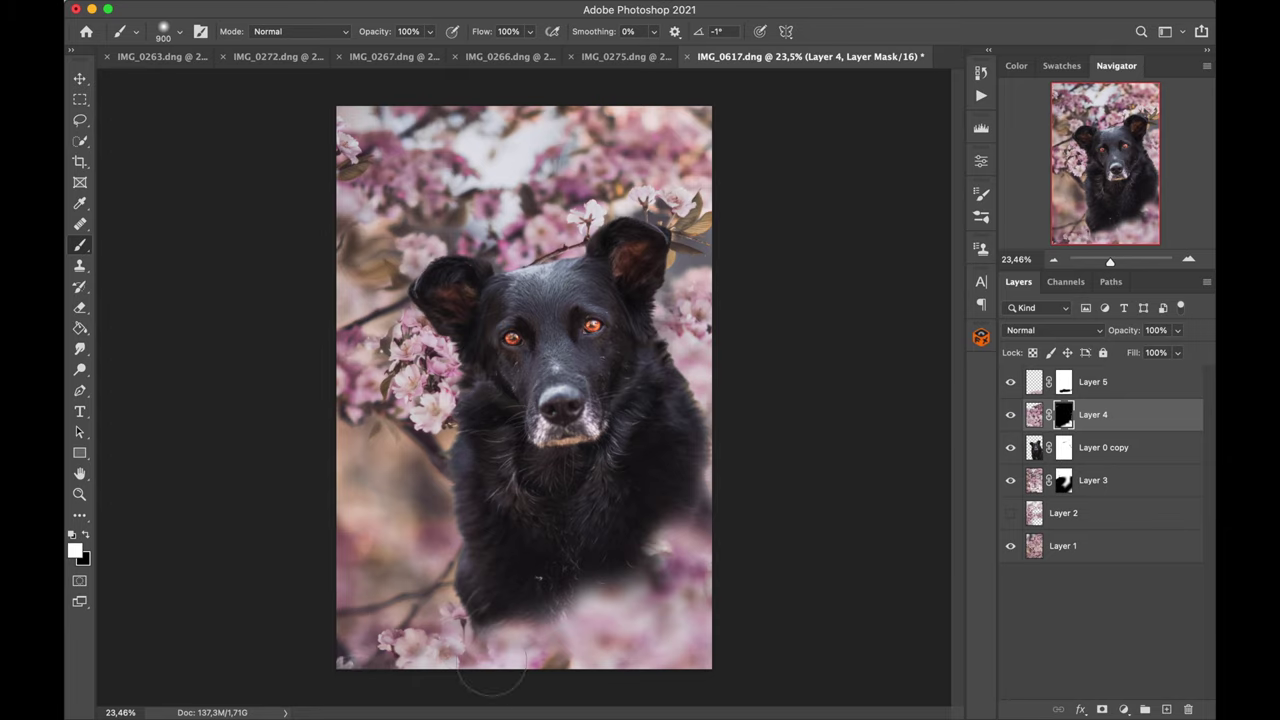
drag(491, 667, 446, 665)
key(super+z)
drag(559, 608, 569, 615)
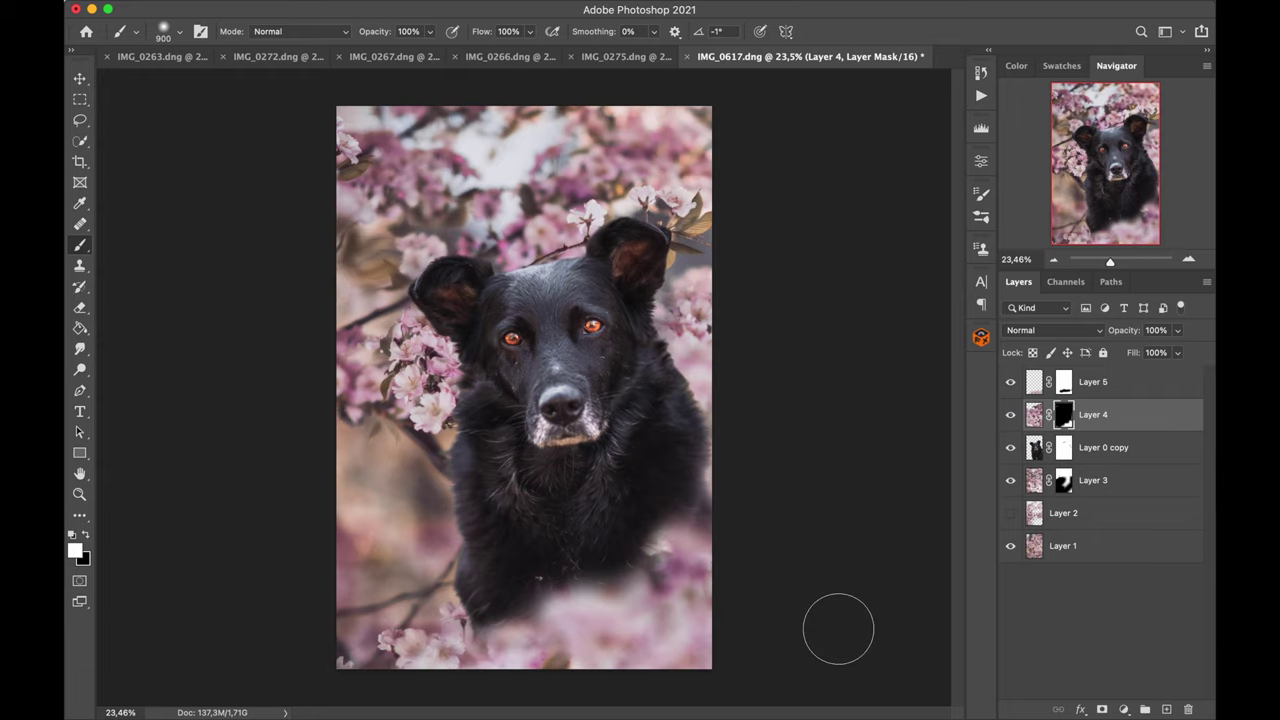
mouse_move(720, 494)
mouse_down()
mouse_move(694, 471)
mouse_move(731, 508)
mouse_move(735, 444)
mouse_up()
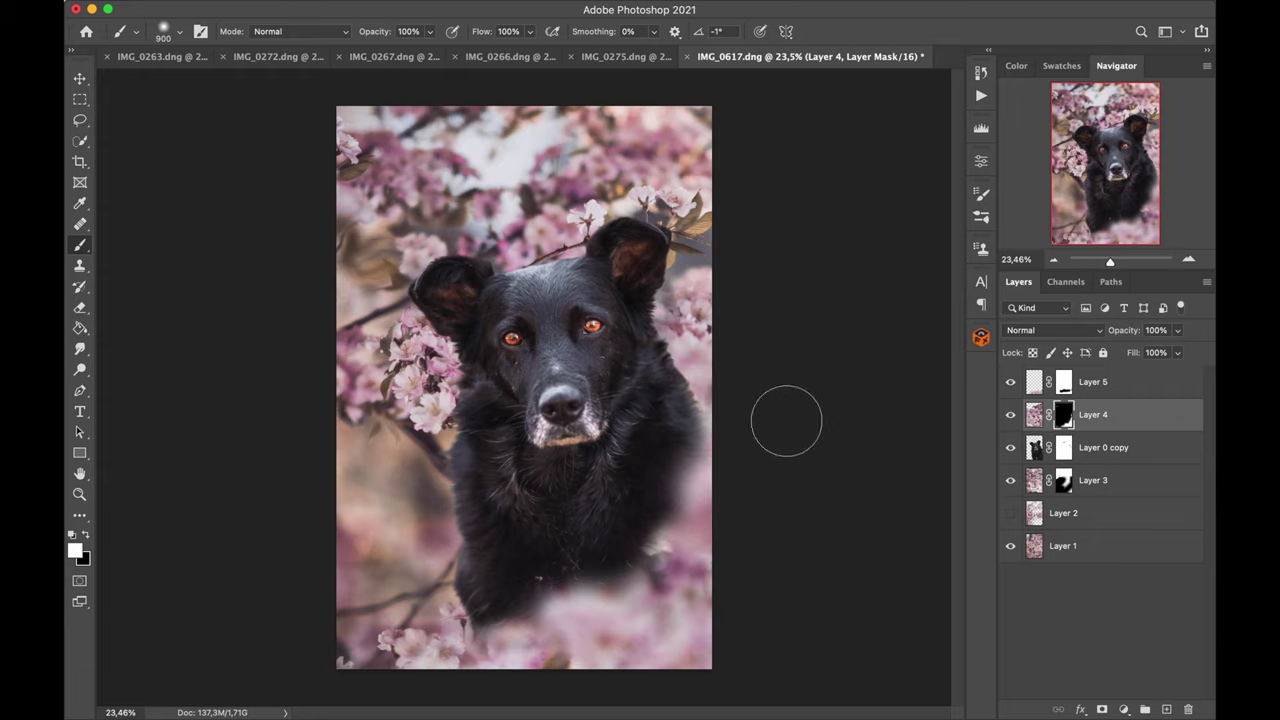
key(x)
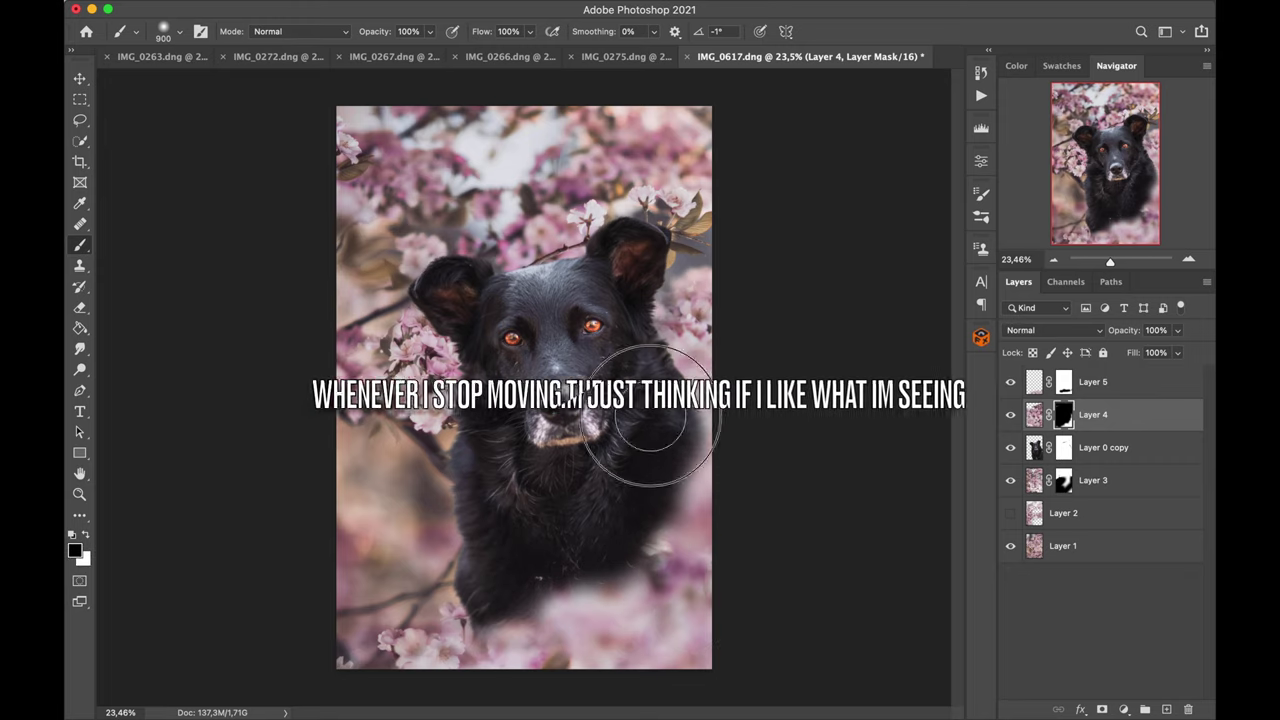
drag(655, 410, 662, 428)
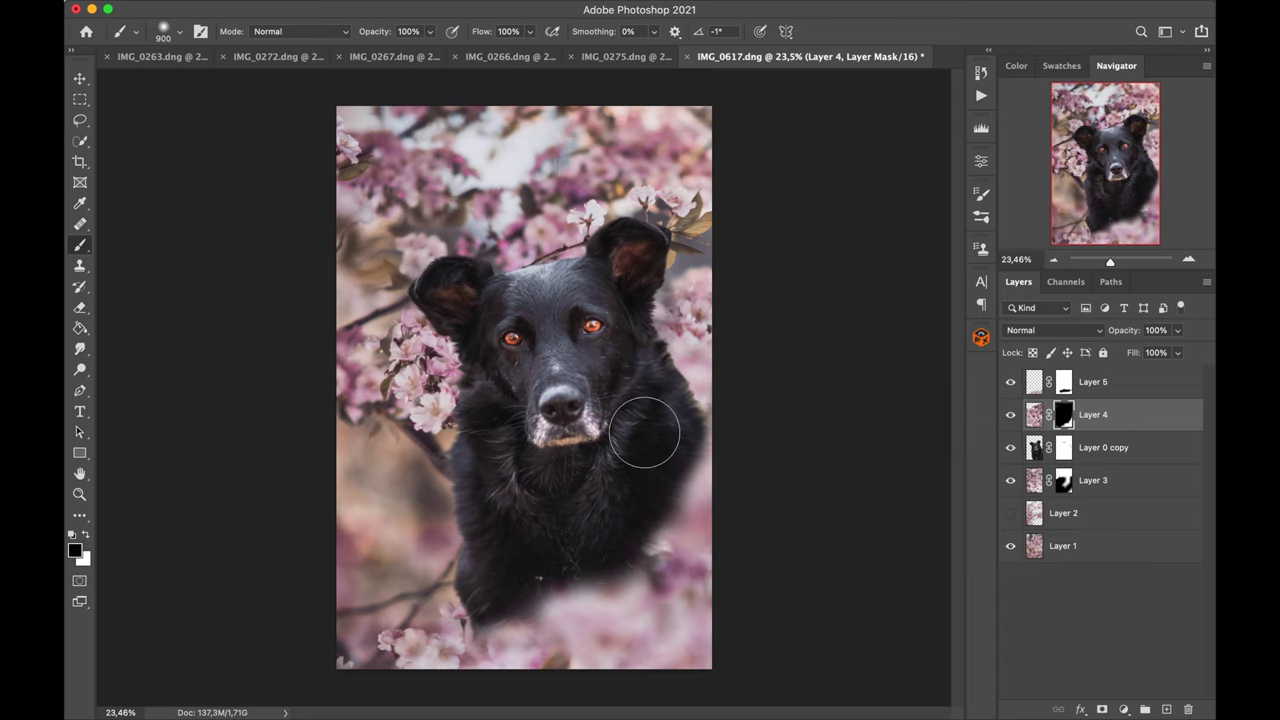
Step: Compare the background with Layer 3 and Layer 2 toggled, leaving both visible behind the dog, and enlarge the brush to 1200
click(1010, 482)
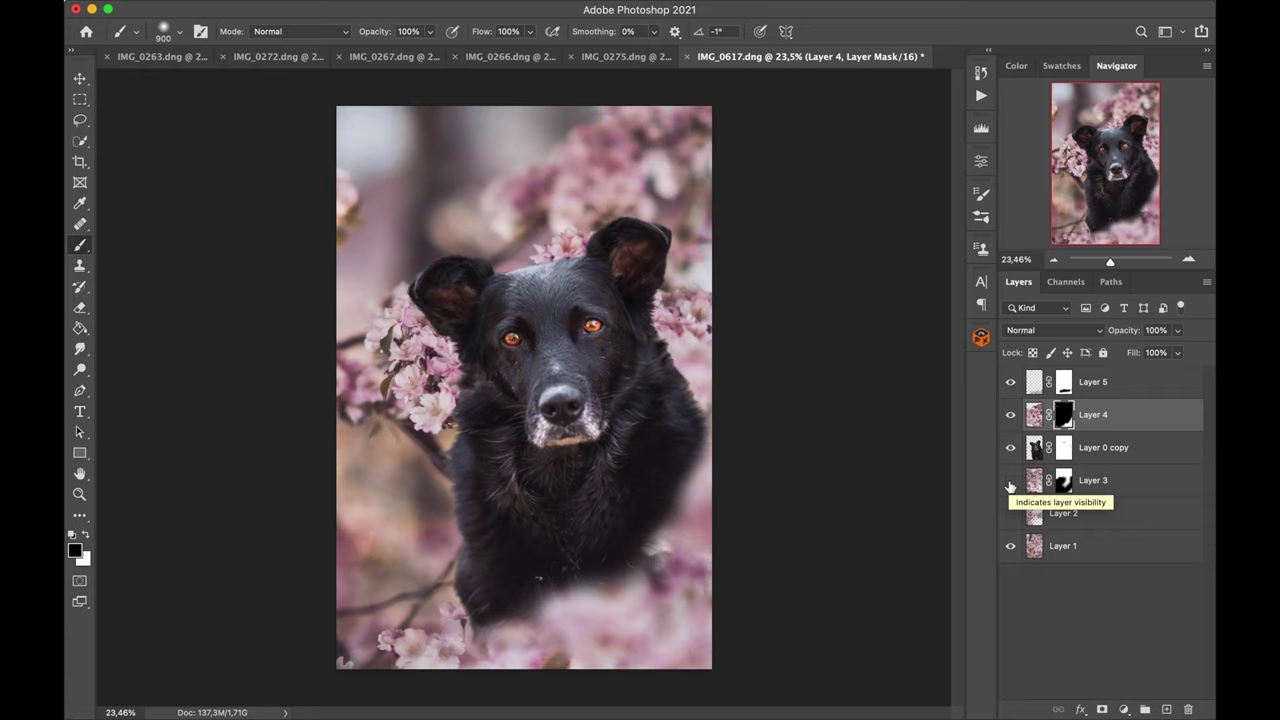
click(1010, 484)
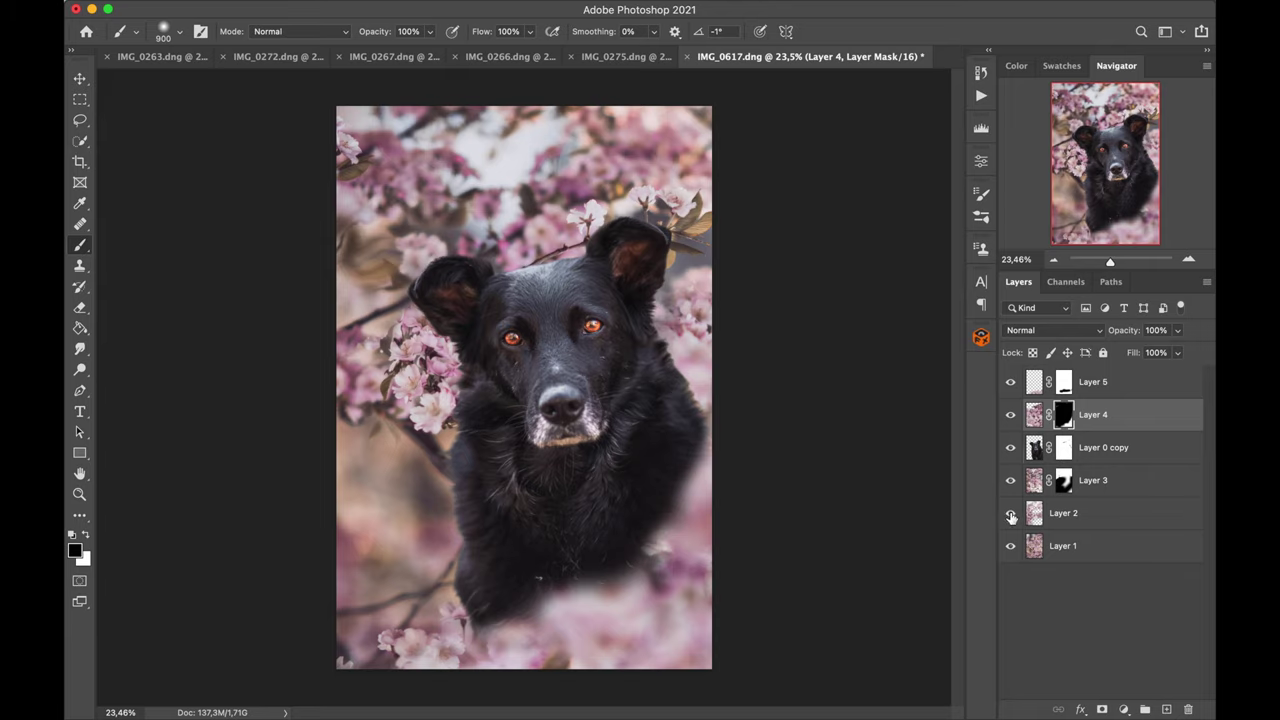
click(1010, 514)
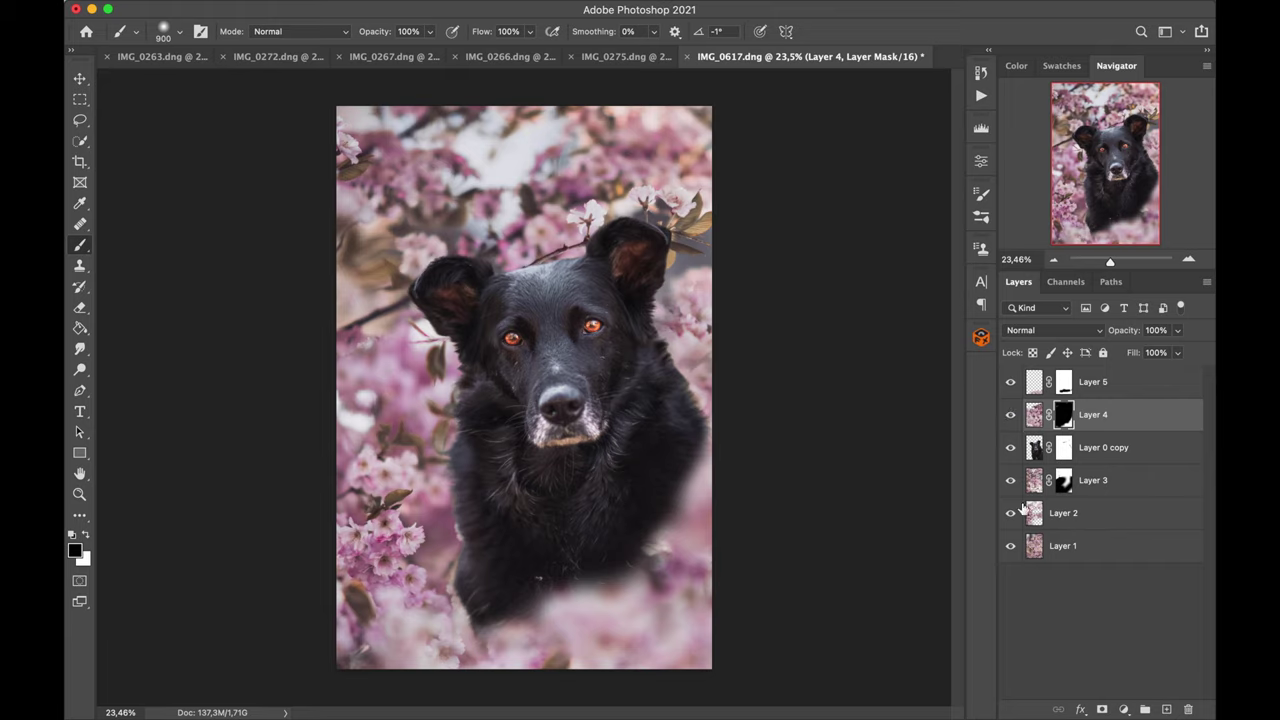
click(1063, 481)
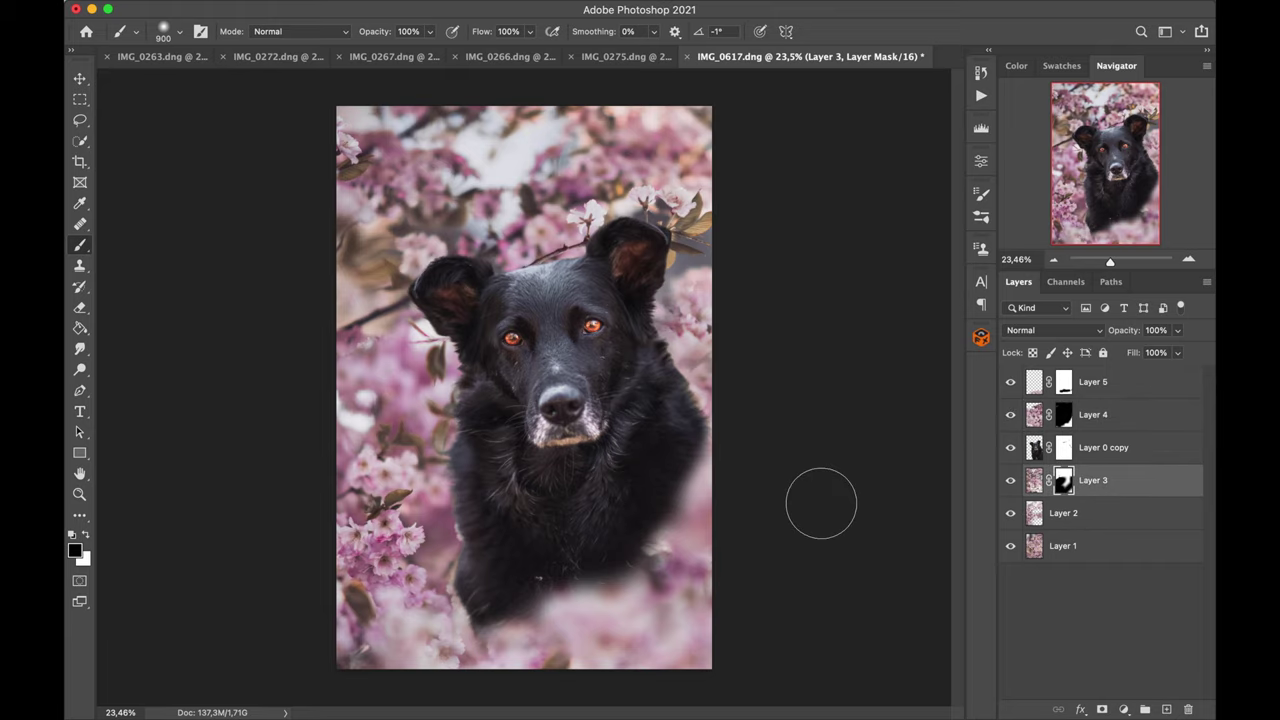
key(bracketright)
key(bracketright)
click(1010, 513)
click(1010, 513)
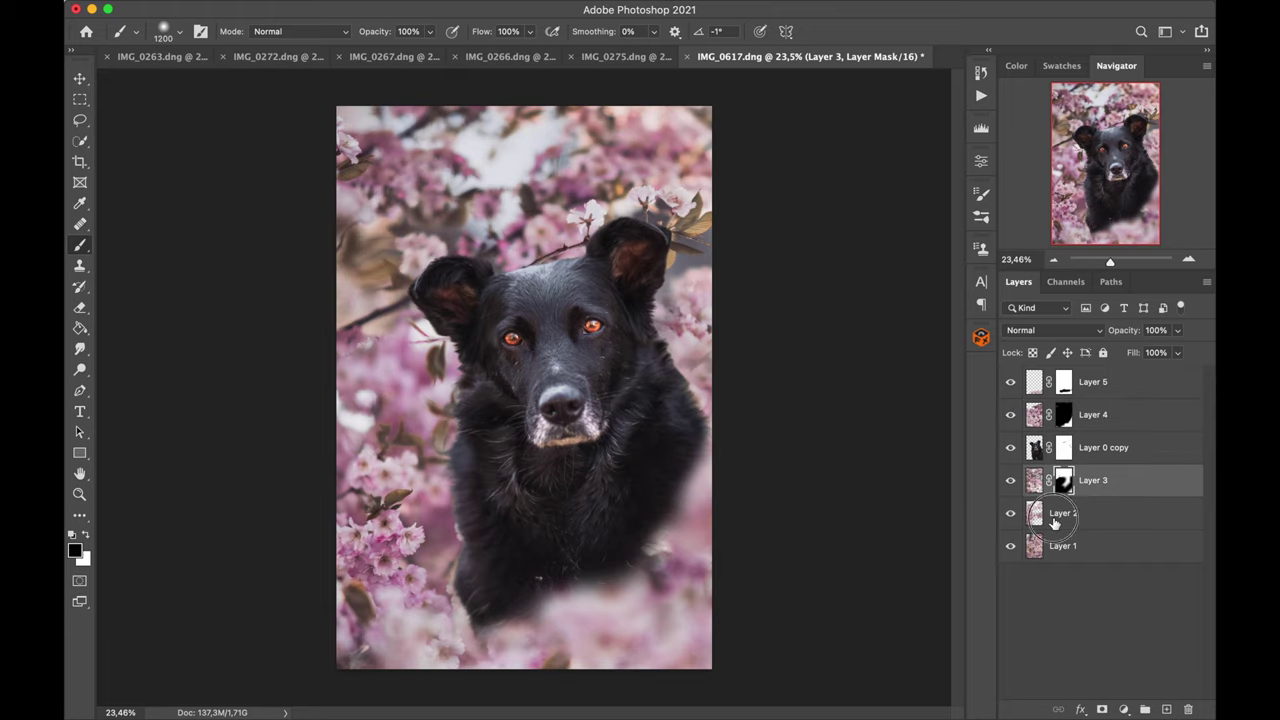
Step: Add a mask to Layer 2 and paint black to reveal the blossom cluster beside the dog's cheek, reducing the brush to 500
click(1040, 513)
click(1102, 709)
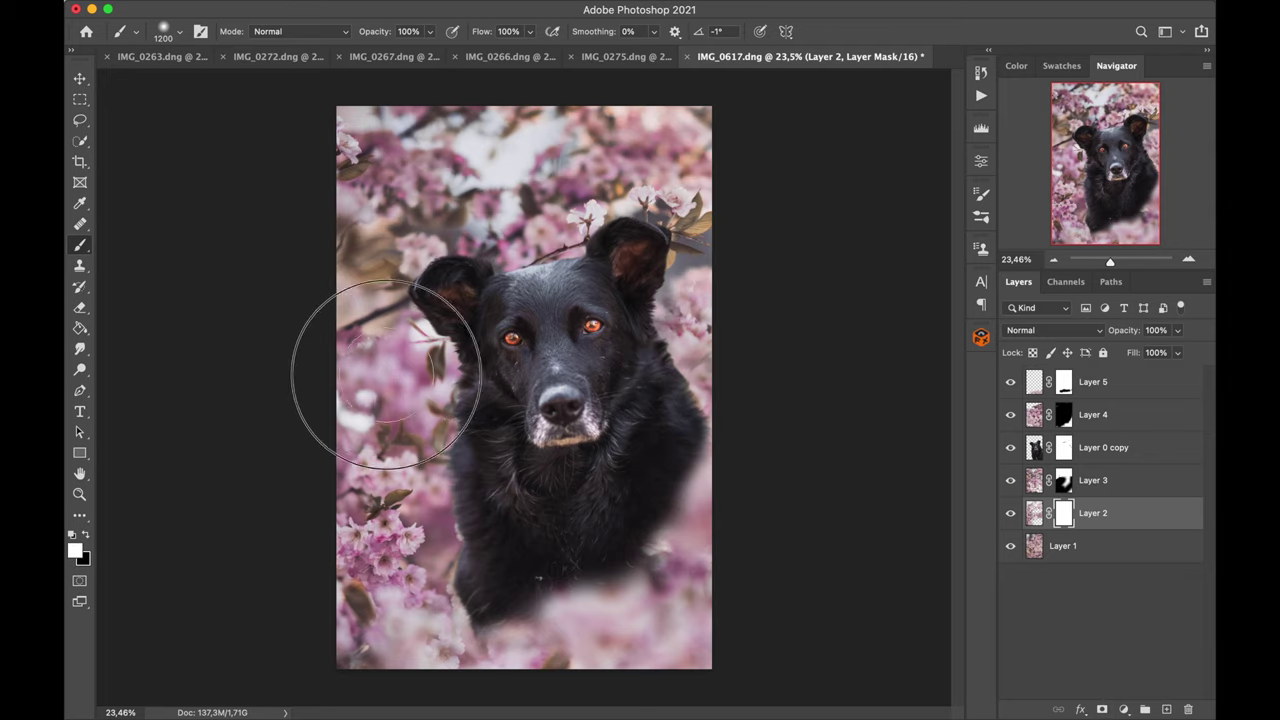
mouse_move(394, 395)
mouse_down()
mouse_move(425, 357)
mouse_move(351, 360)
mouse_move(356, 439)
mouse_move(413, 467)
mouse_up()
key(x)
key(bracketleft)
key(bracketleft)
key(bracketleft)
key(bracketleft)
key(bracketleft)
key(bracketleft)
key(bracketleft)
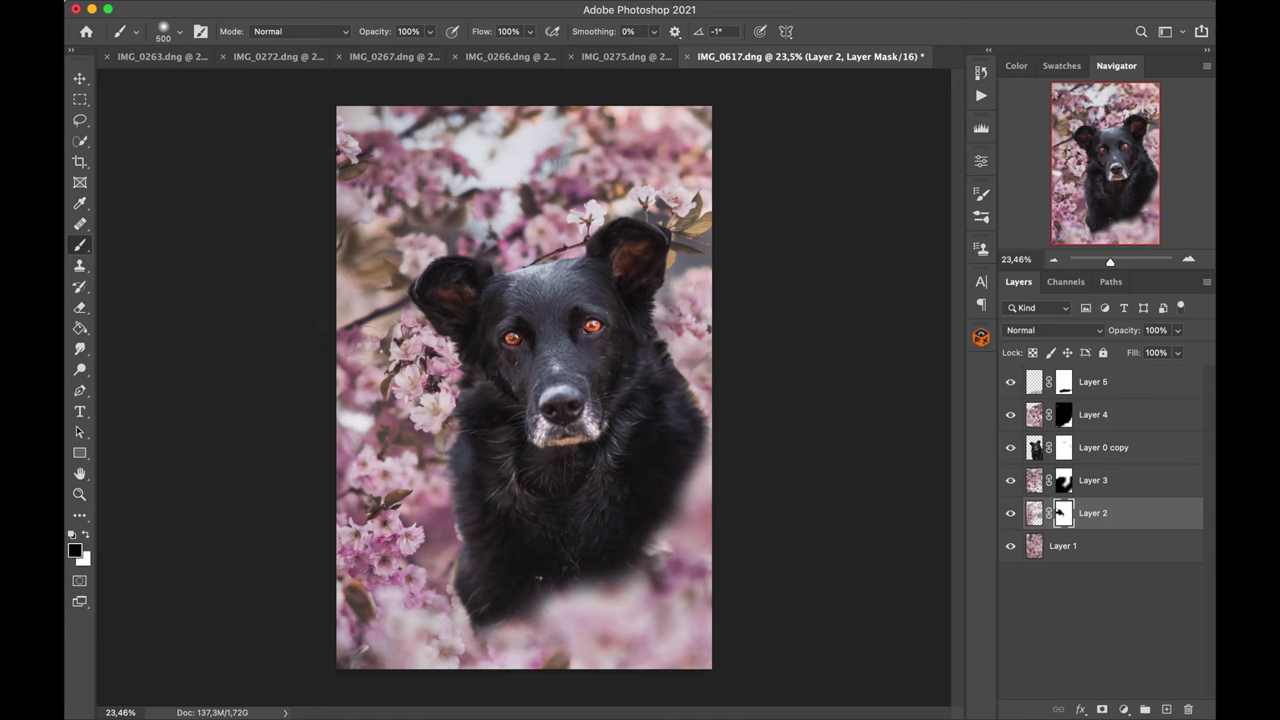
Step: Refine Layer 2's mask with black at brush sizes 500 and 200, hiding the bright blossoms around the cluster at the left edge
key(x)
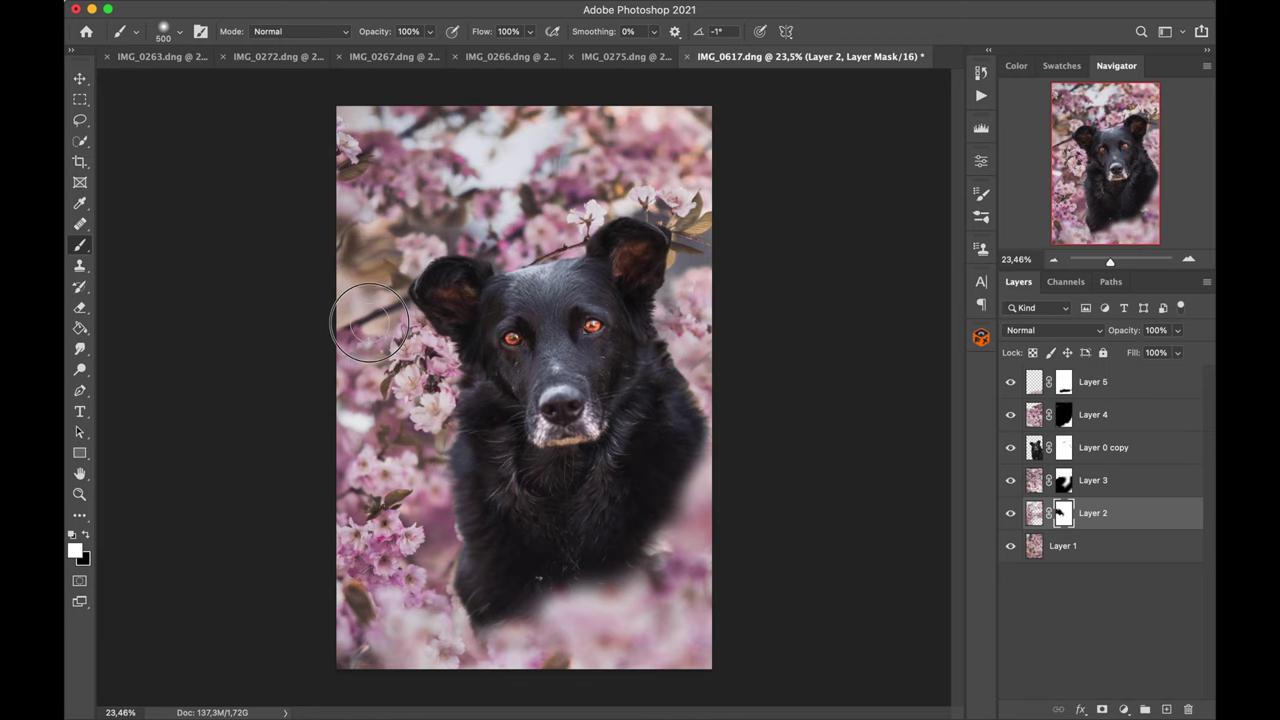
key(x)
mouse_move(392, 345)
mouse_down()
mouse_move(349, 332)
mouse_move(331, 350)
mouse_move(333, 407)
mouse_move(351, 382)
mouse_move(337, 415)
mouse_up()
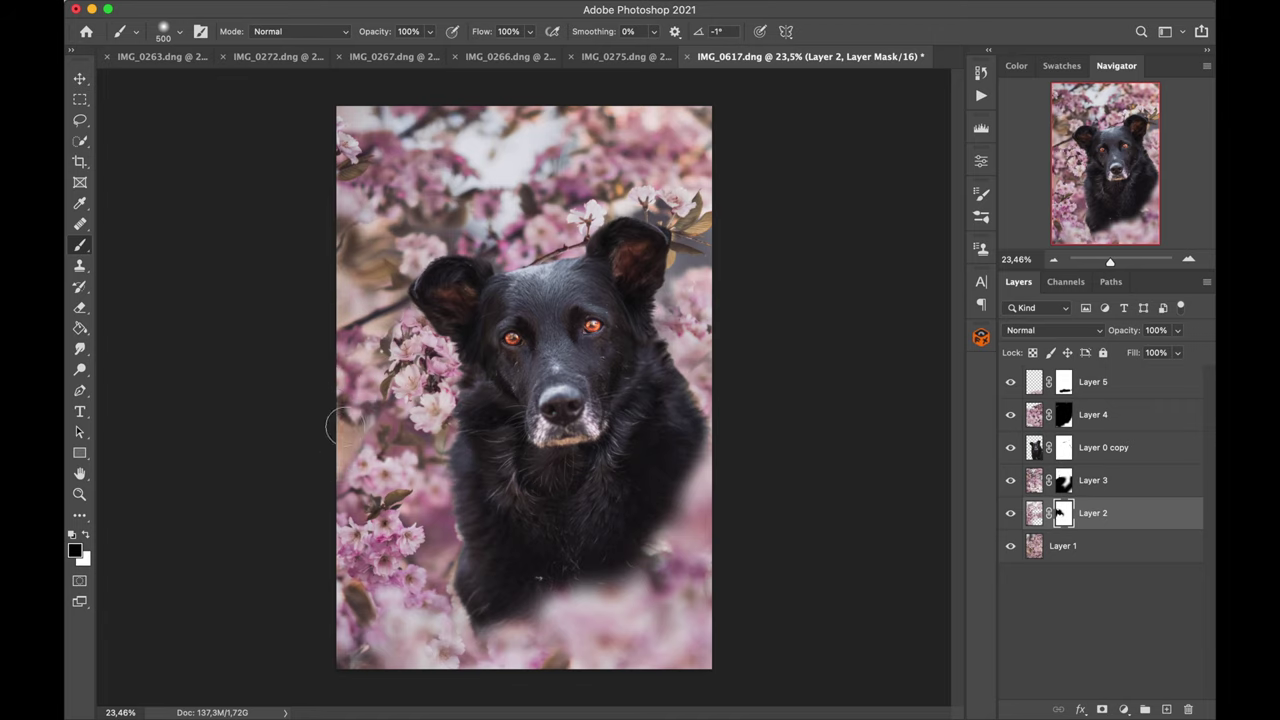
key(bracketleft)
key(bracketleft)
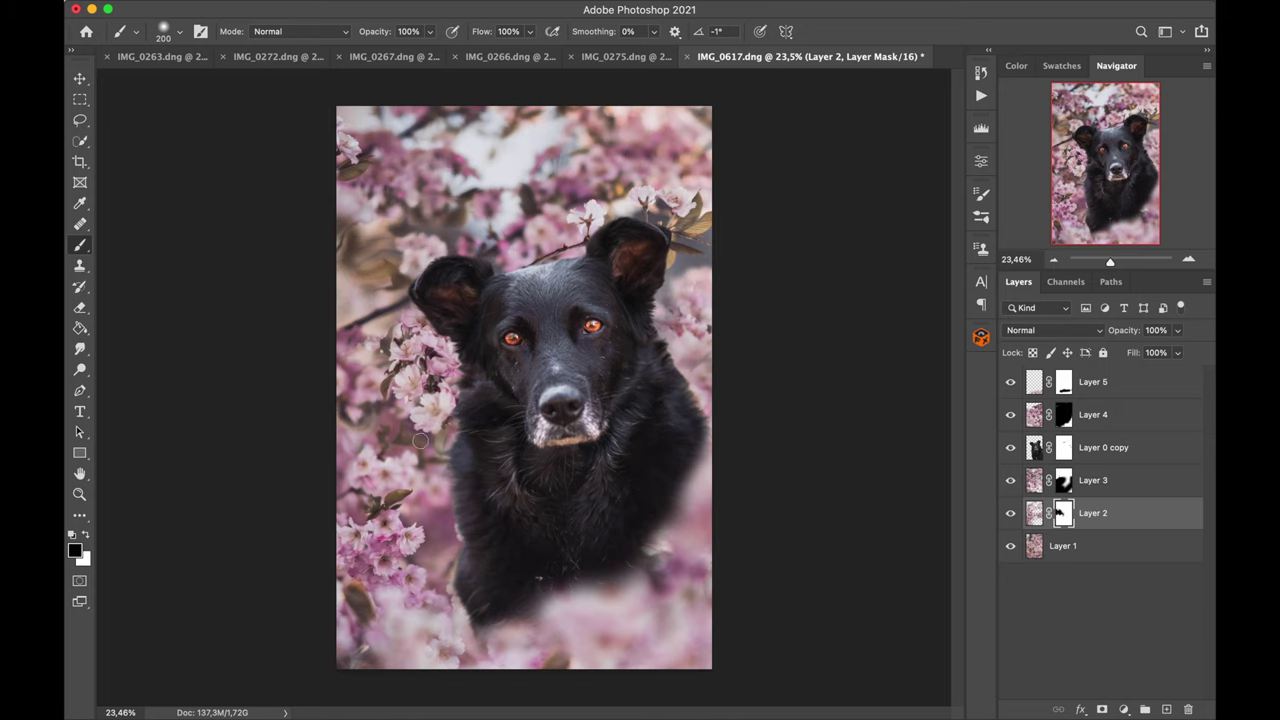
key(bracketright)
key(bracketright)
Step: Add a Brightness/Contrast adjustment above Layer 0 copy with brightness set to 28
click(1063, 455)
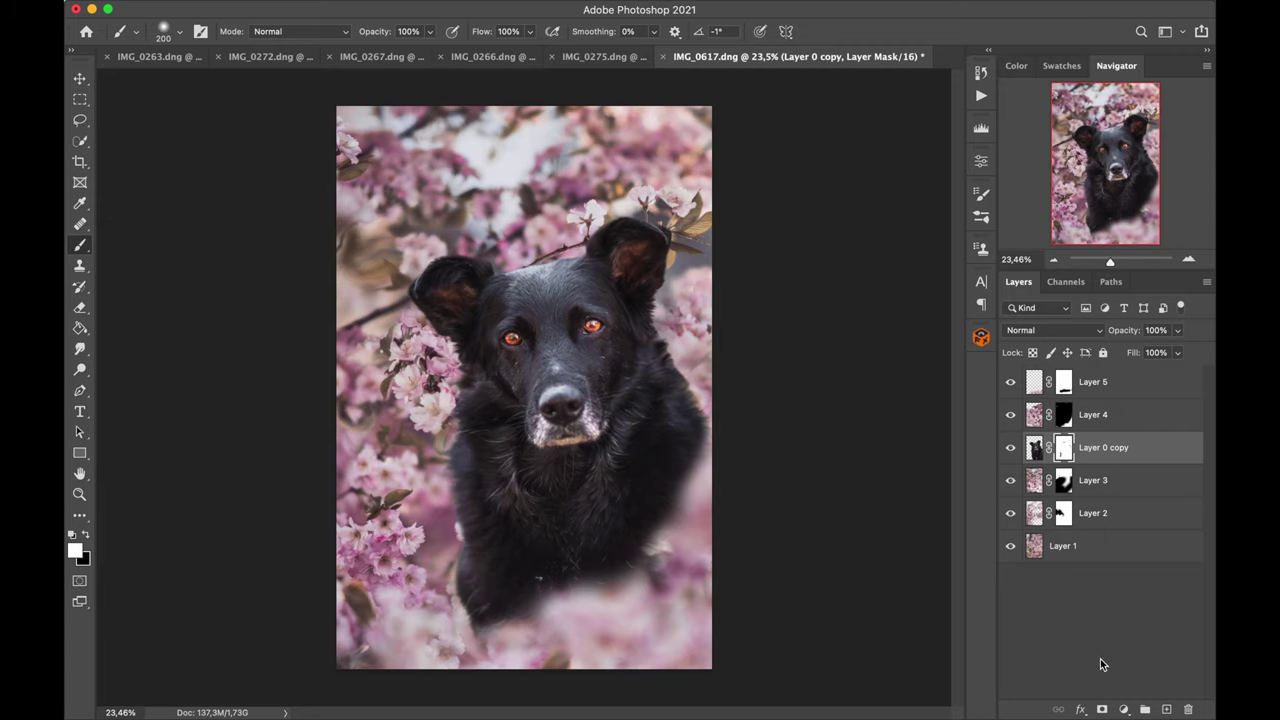
click(1123, 708)
click(1129, 409)
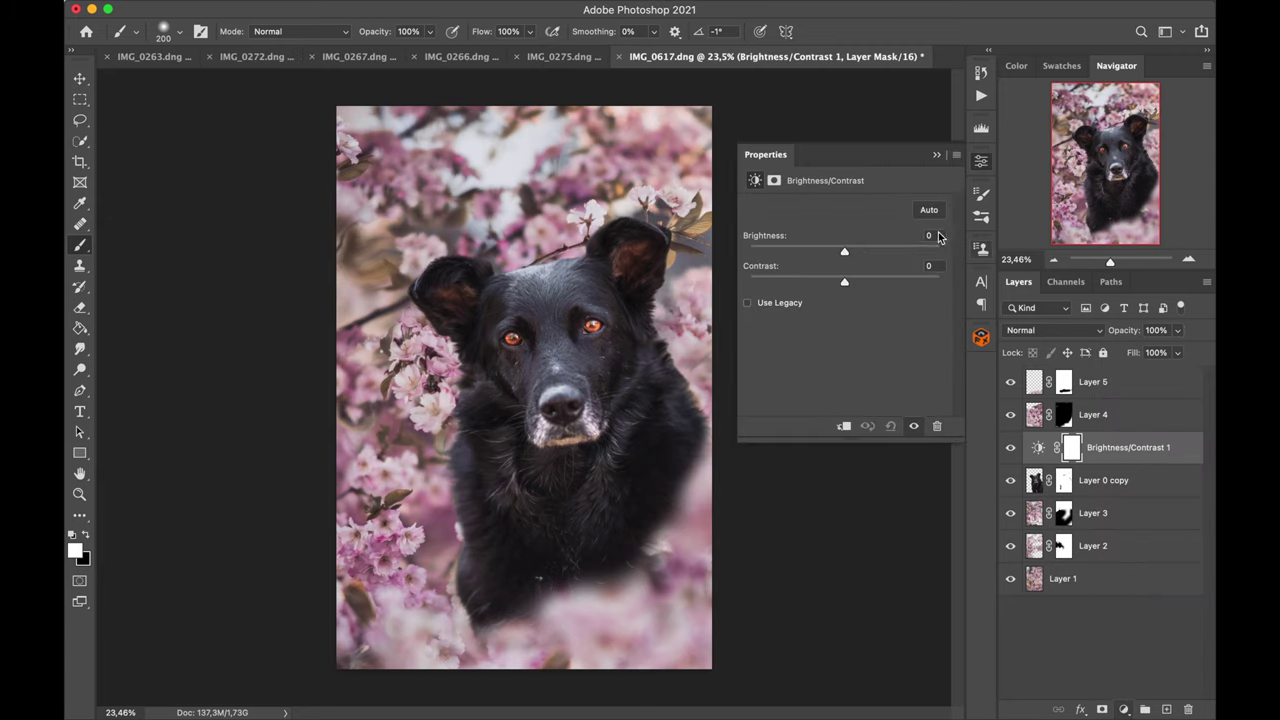
drag(848, 255, 865, 255)
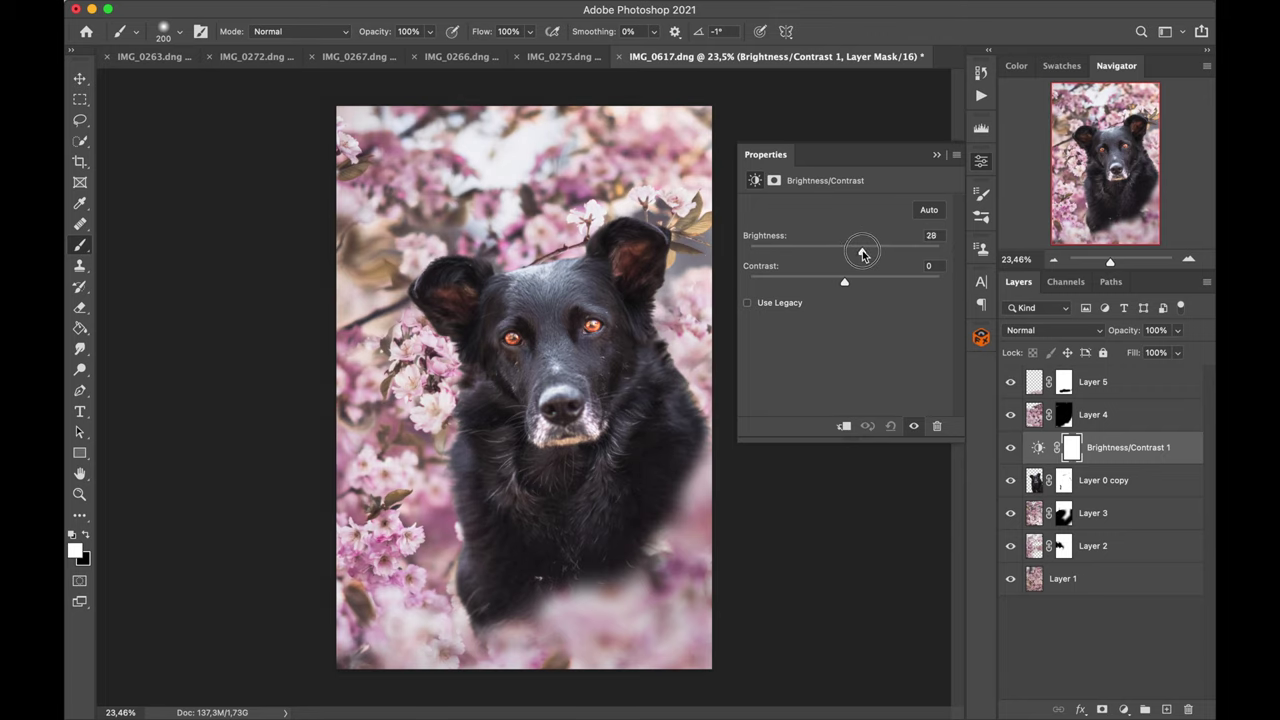
click(937, 155)
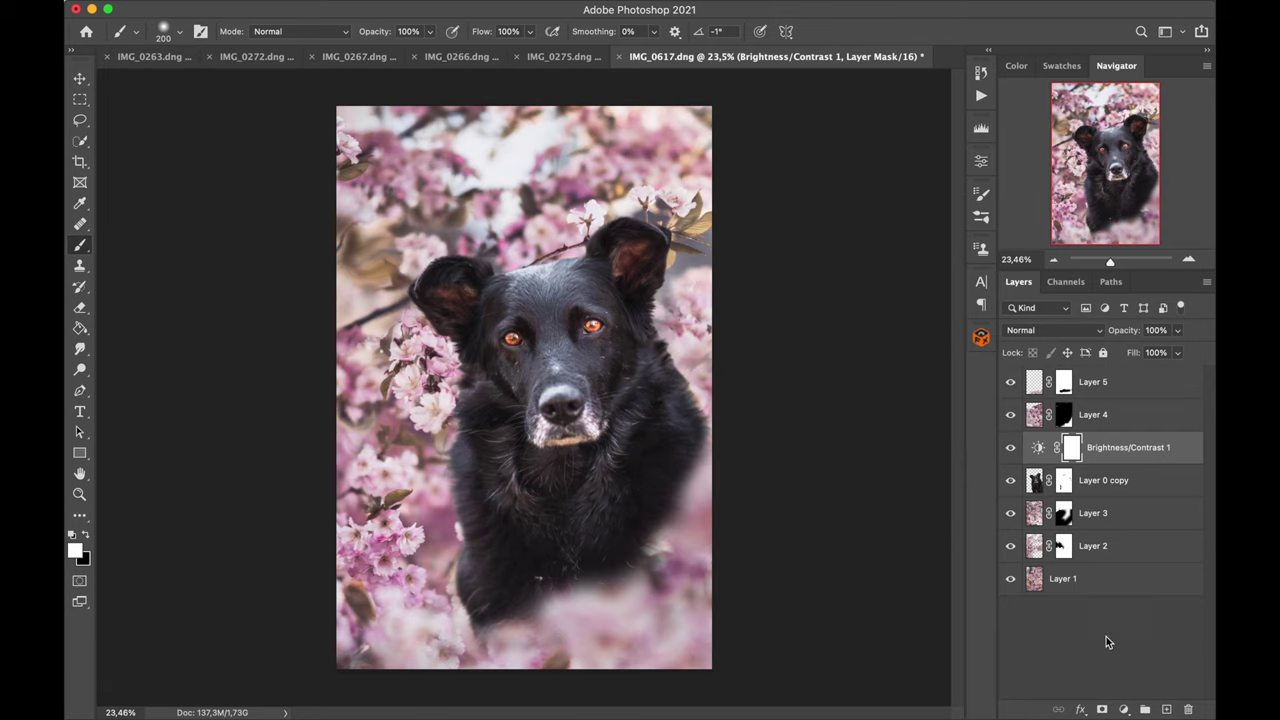
Step: Add a second Brightness/Contrast adjustment directly above Layer 0 copy, lower its brightness slightly and invert its mask to black
click(1118, 494)
click(1123, 708)
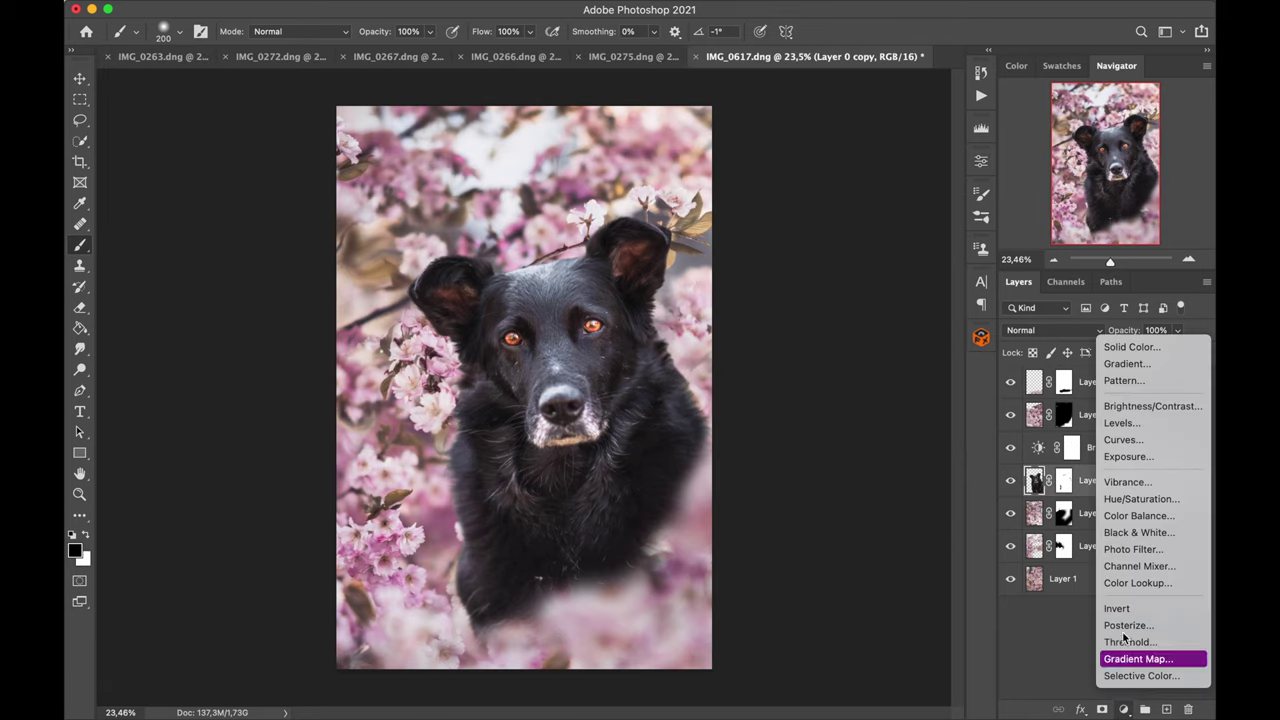
click(1127, 409)
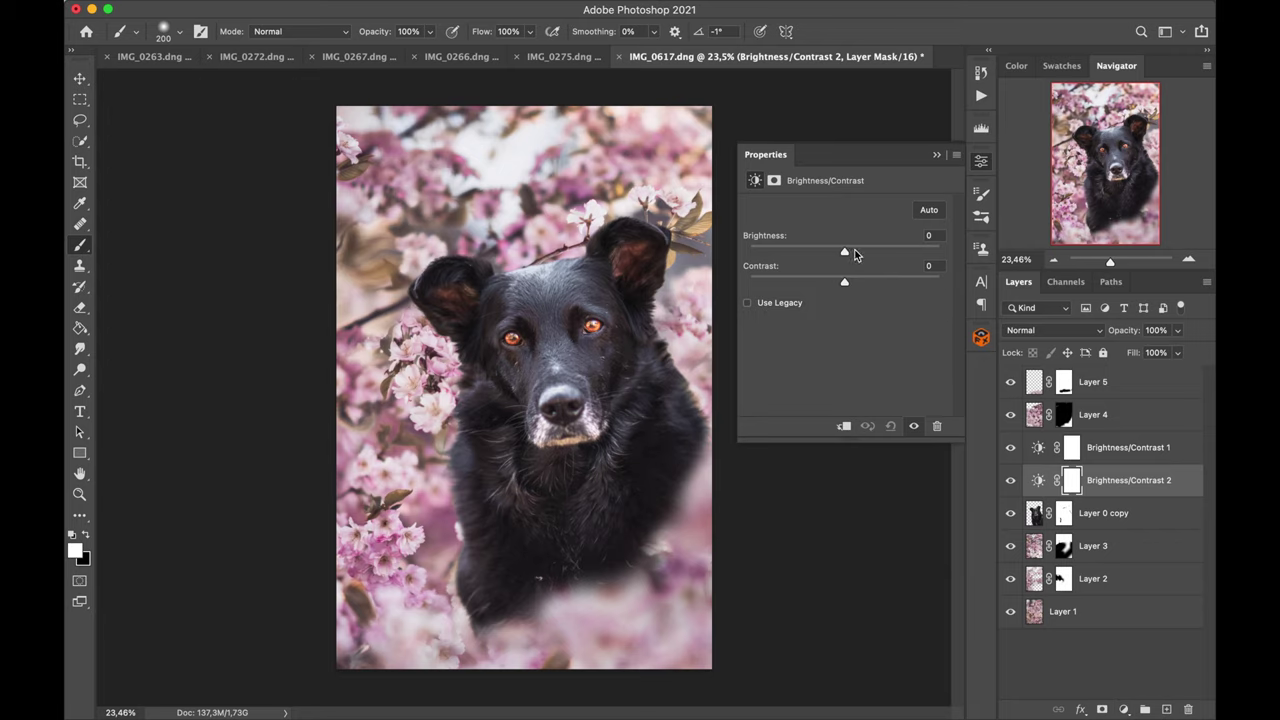
drag(843, 255, 829, 254)
click(937, 155)
key(super+i)
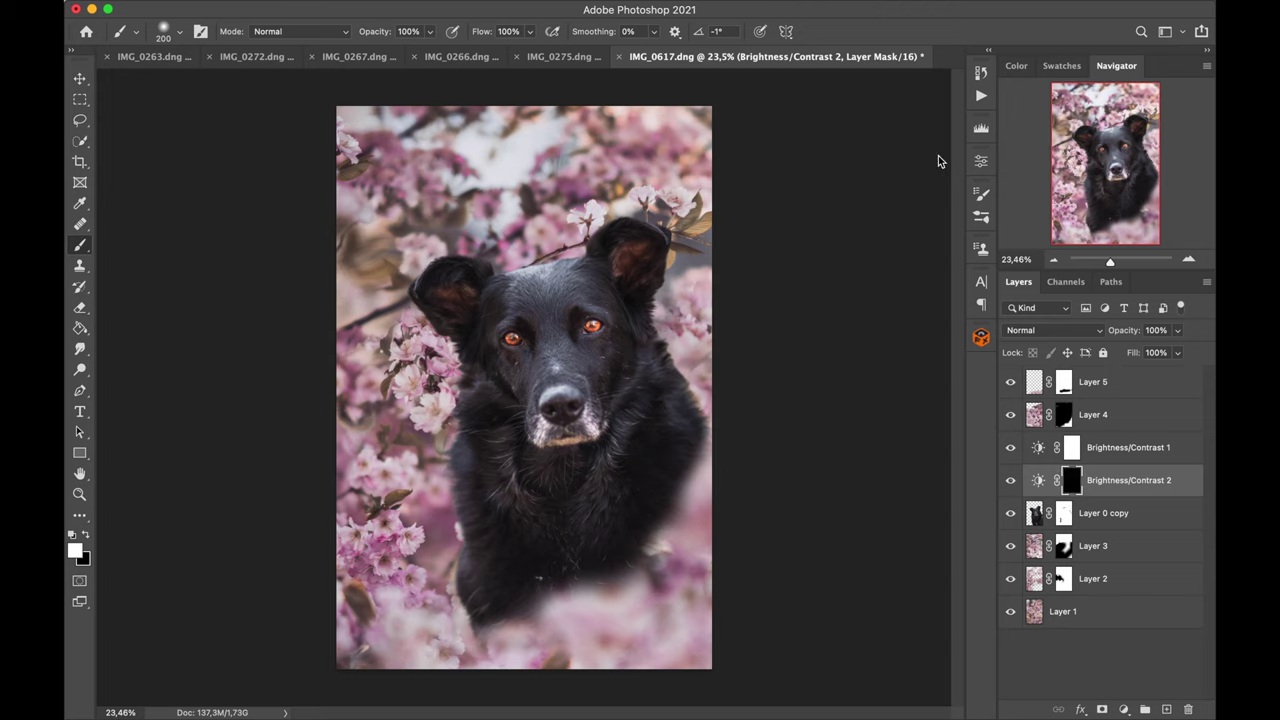
Step: Paint white on the Brightness/Contrast 2 mask around the dog's eyes and face, using brush sizes 100 and 150
drag(1110, 262, 1123, 262)
drag(1119, 155, 1125, 143)
key(bracketleft)
key(bracketleft)
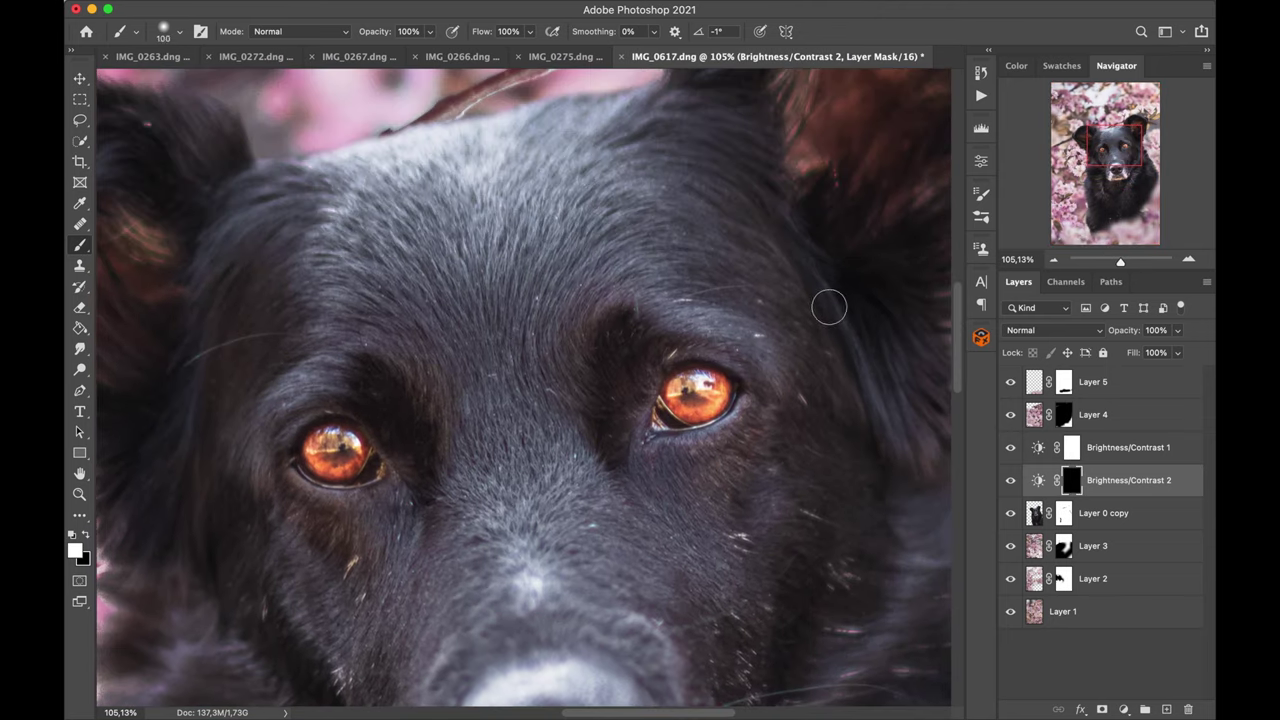
mouse_move(623, 440)
mouse_down()
mouse_move(640, 331)
mouse_move(617, 418)
mouse_move(624, 325)
mouse_move(652, 340)
mouse_up()
mouse_move(425, 483)
mouse_down()
mouse_move(395, 379)
mouse_move(362, 372)
mouse_up()
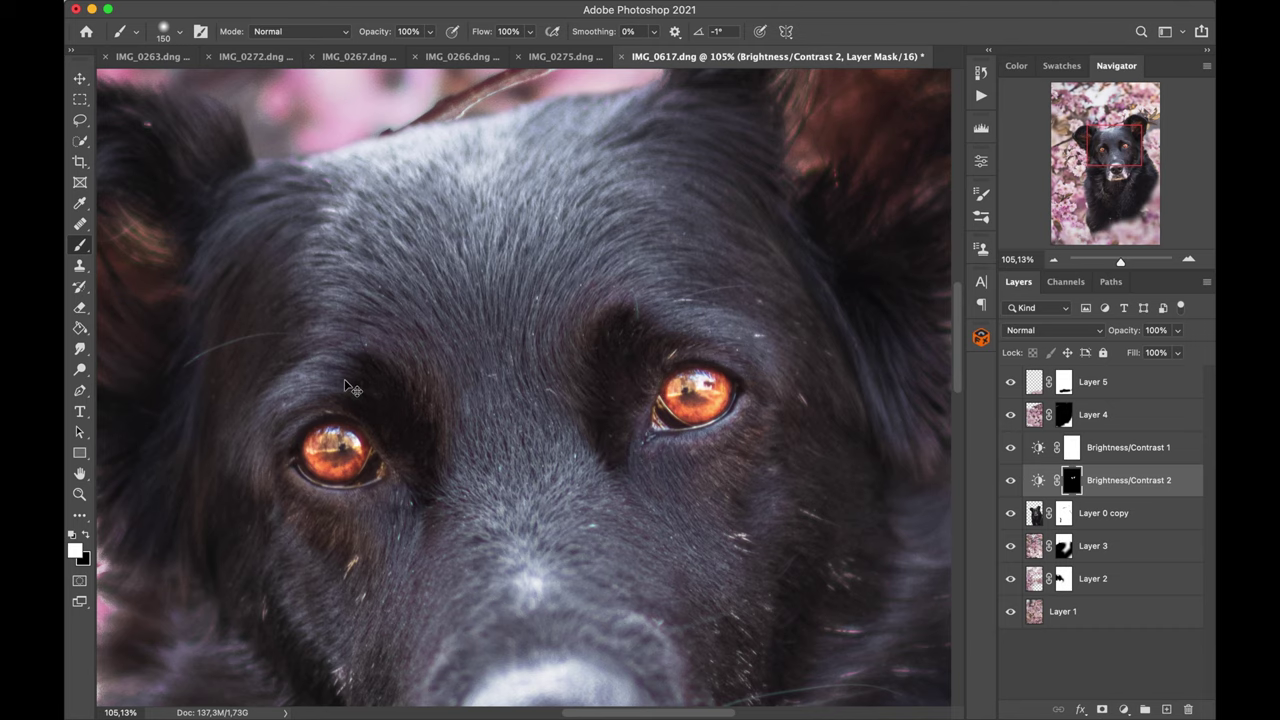
key(super+minus)
key(super+minus)
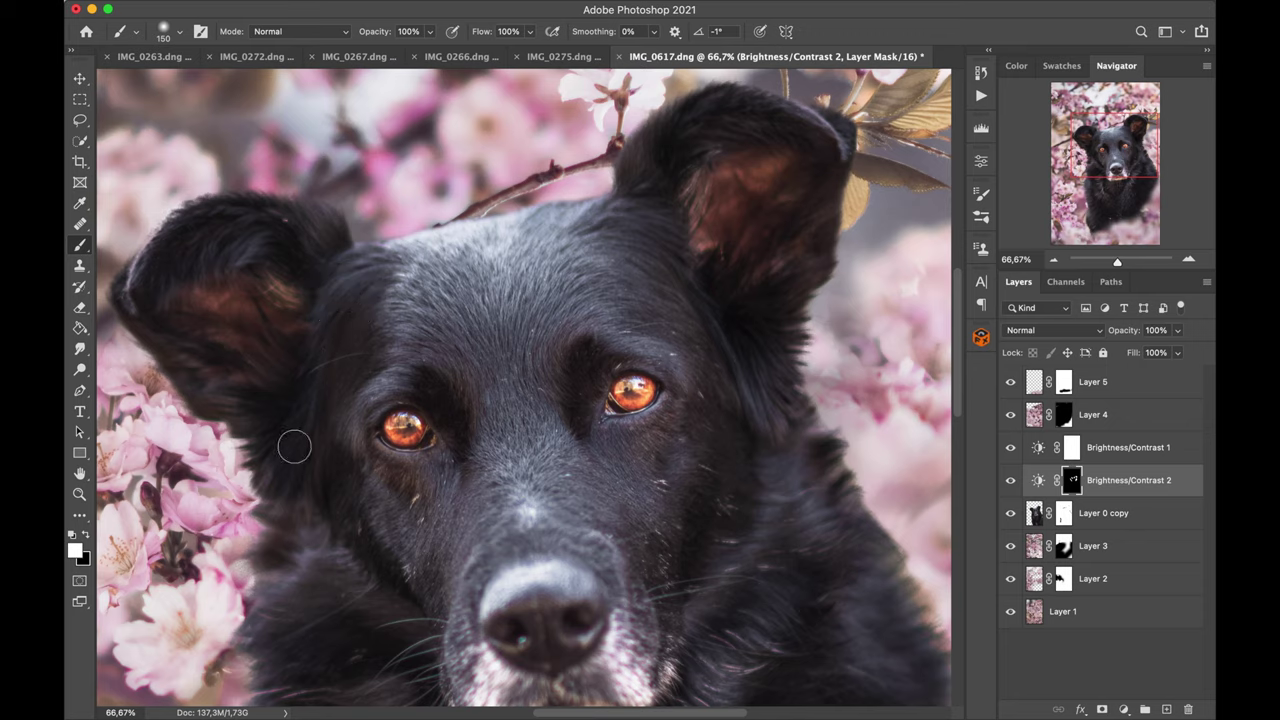
Step: Extend the white painting on the Brightness/Contrast 2 mask over the dog's chest and body with a larger brush, then reduce it to 80
drag(1105, 148, 1105, 184)
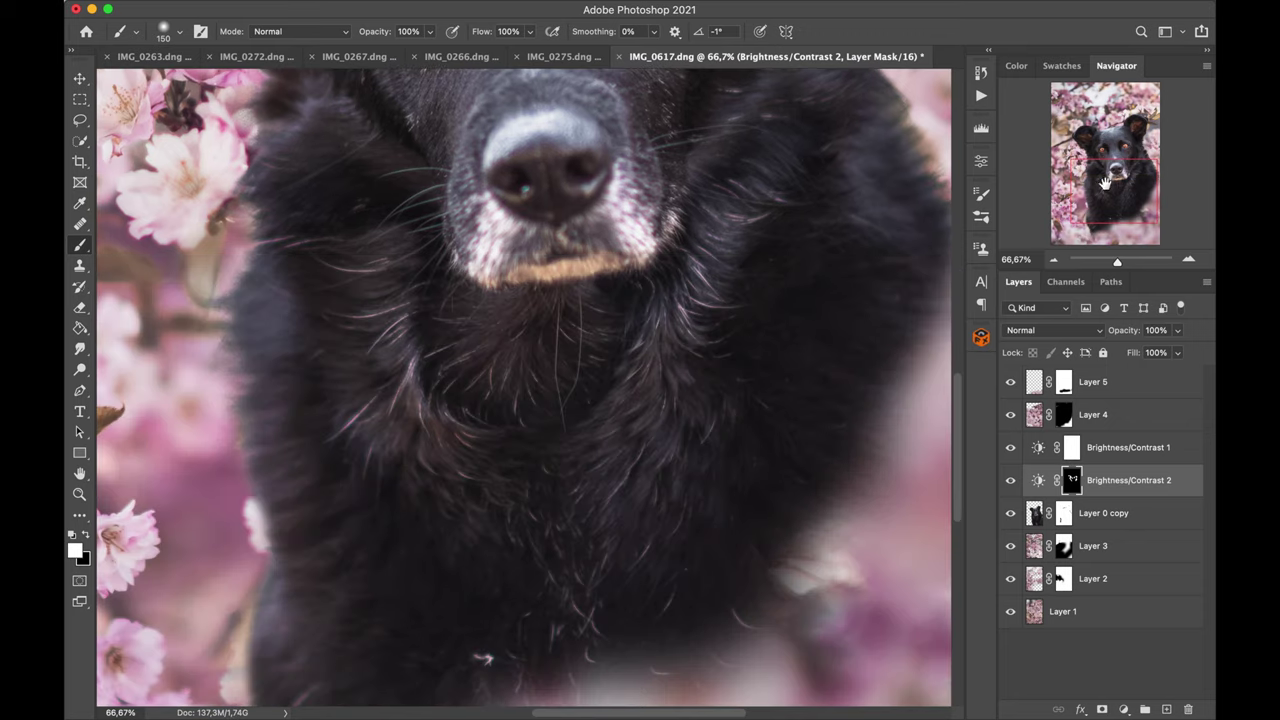
key(bracketright)
key(bracketright)
key(bracketright)
key(bracketright)
key(bracketright)
key(bracketright)
mouse_move(852, 247)
mouse_down()
mouse_move(828, 369)
mouse_move(685, 634)
mouse_move(600, 676)
mouse_move(384, 688)
mouse_move(344, 675)
mouse_move(351, 589)
mouse_up()
key(bracketleft)
key(bracketleft)
key(bracketleft)
key(bracketleft)
key(bracketleft)
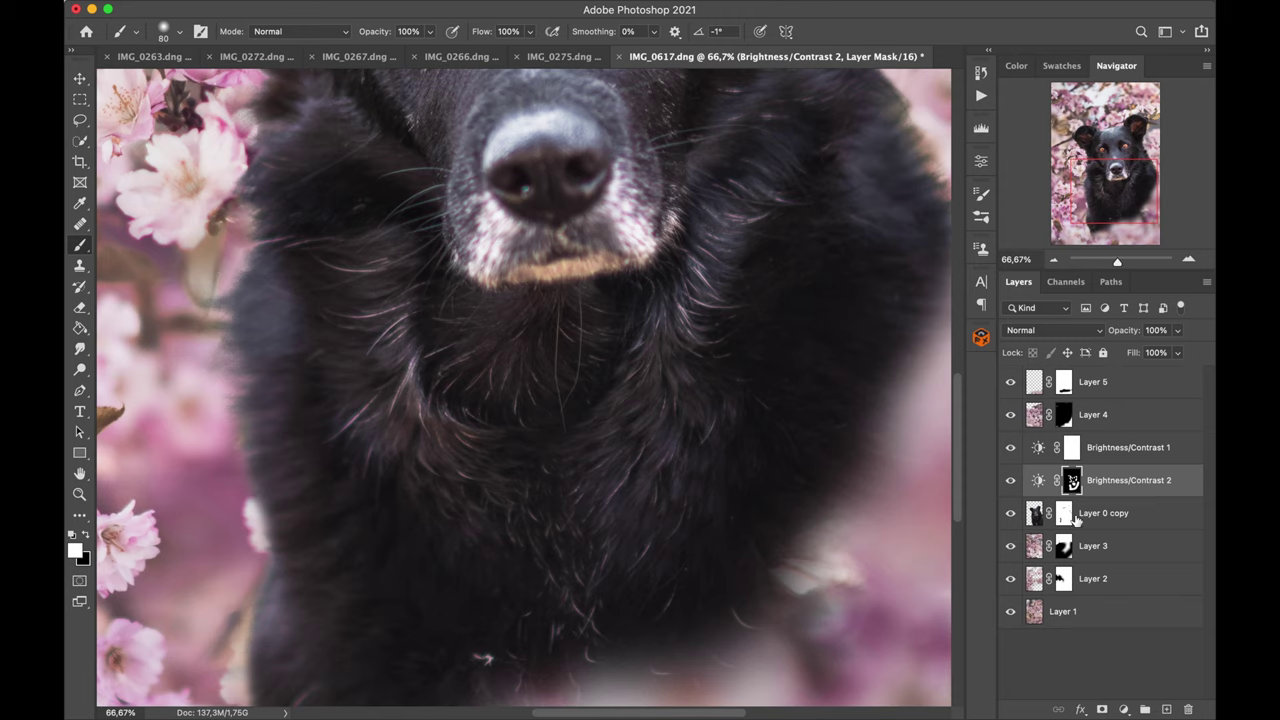
Step: Add a third Brightness/Contrast adjustment directly above Brightness/Contrast 2 and invert its mask to black
click(1124, 709)
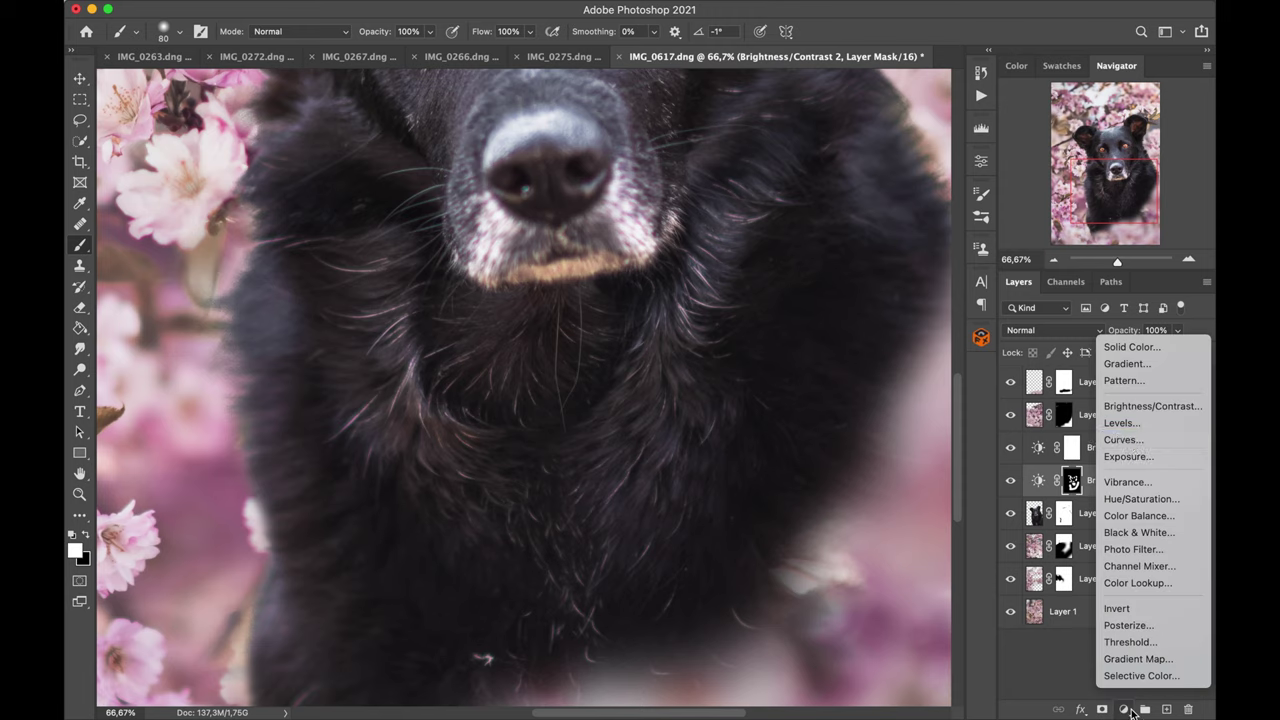
click(1130, 406)
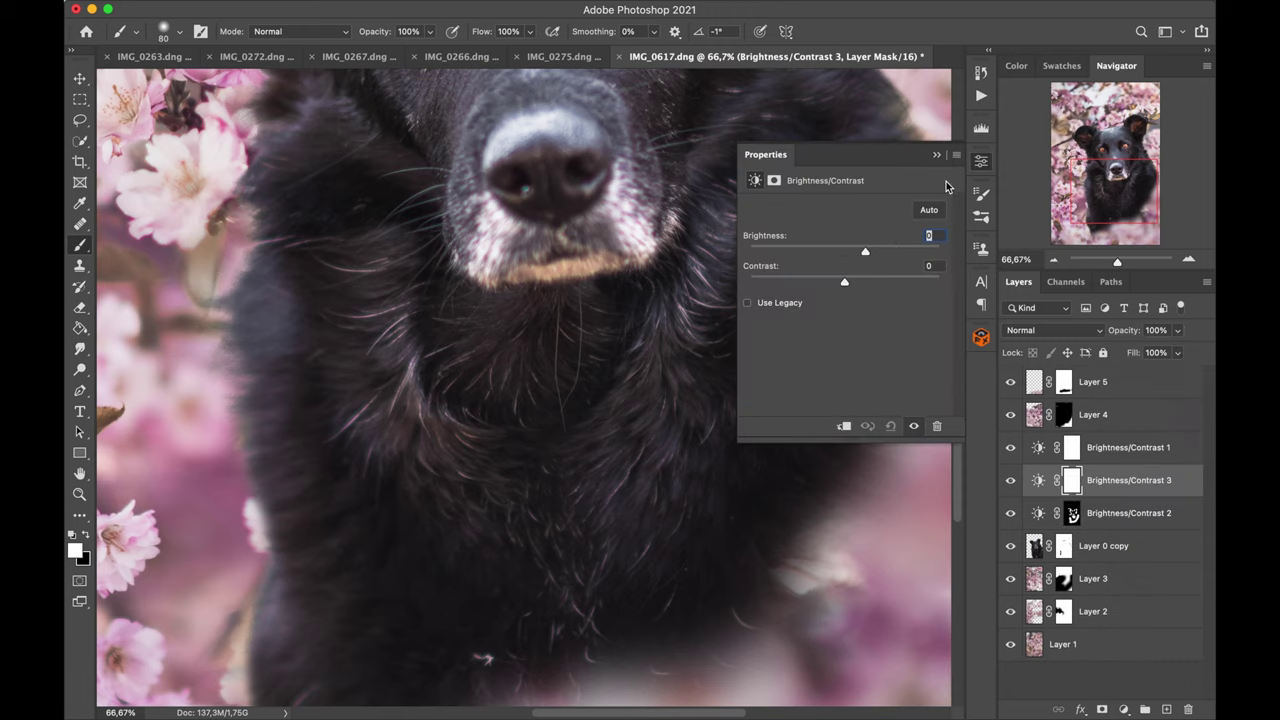
click(936, 154)
key(super+i)
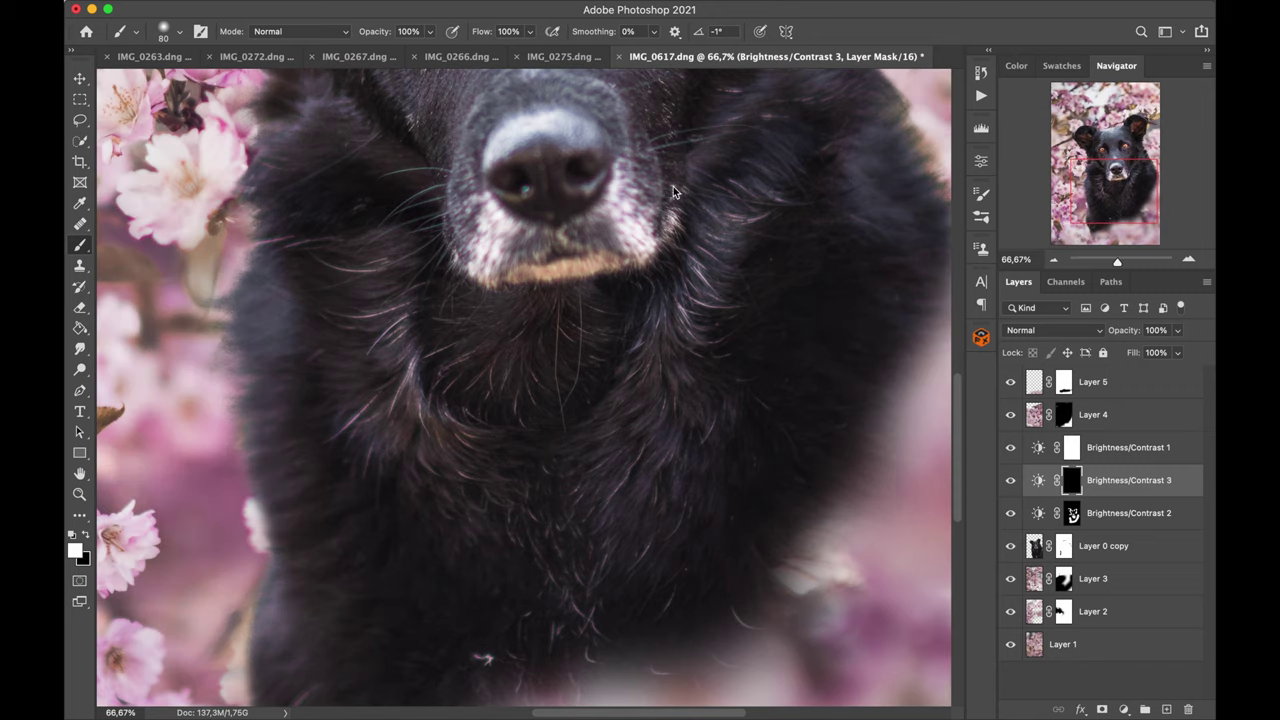
Step: Paint white over the dog's nose on the Brightness/Contrast 3 mask, lower the layer's opacity to 42% and reduce the brush to 50
mouse_move(582, 131)
mouse_down()
mouse_move(537, 124)
mouse_move(494, 144)
mouse_up()
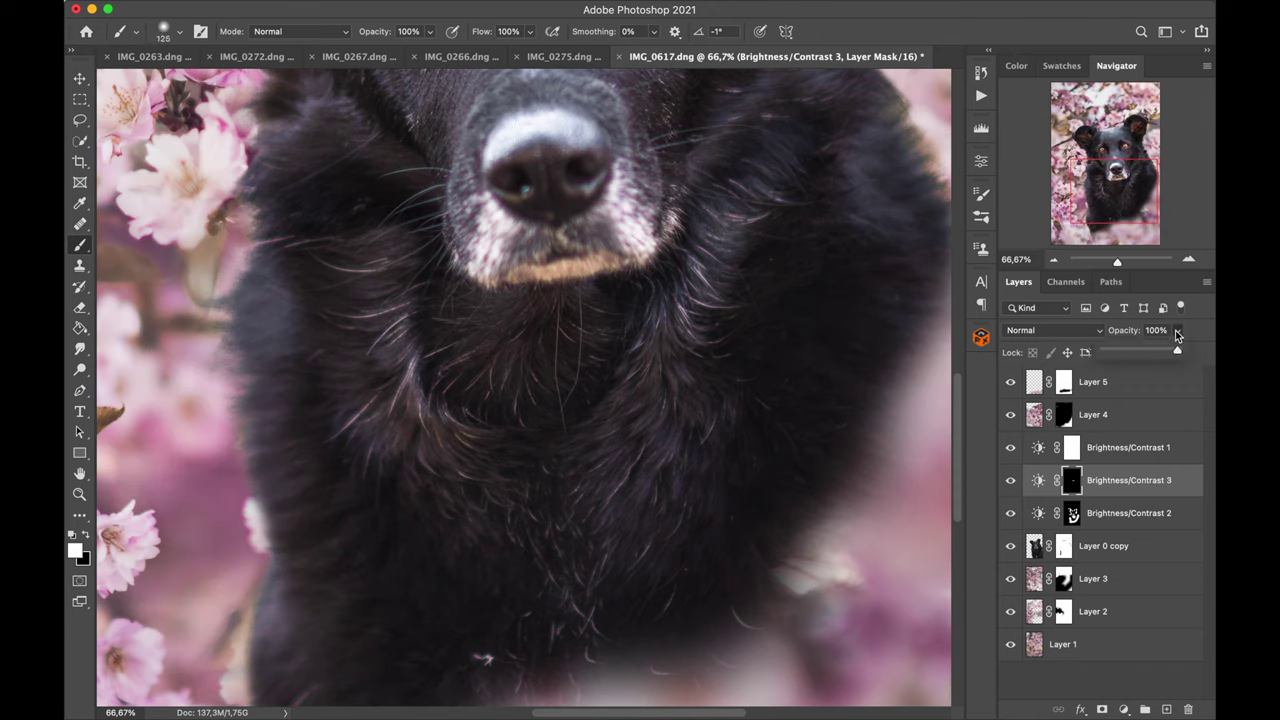
key([)
key([)
key([)
key([)
key([)
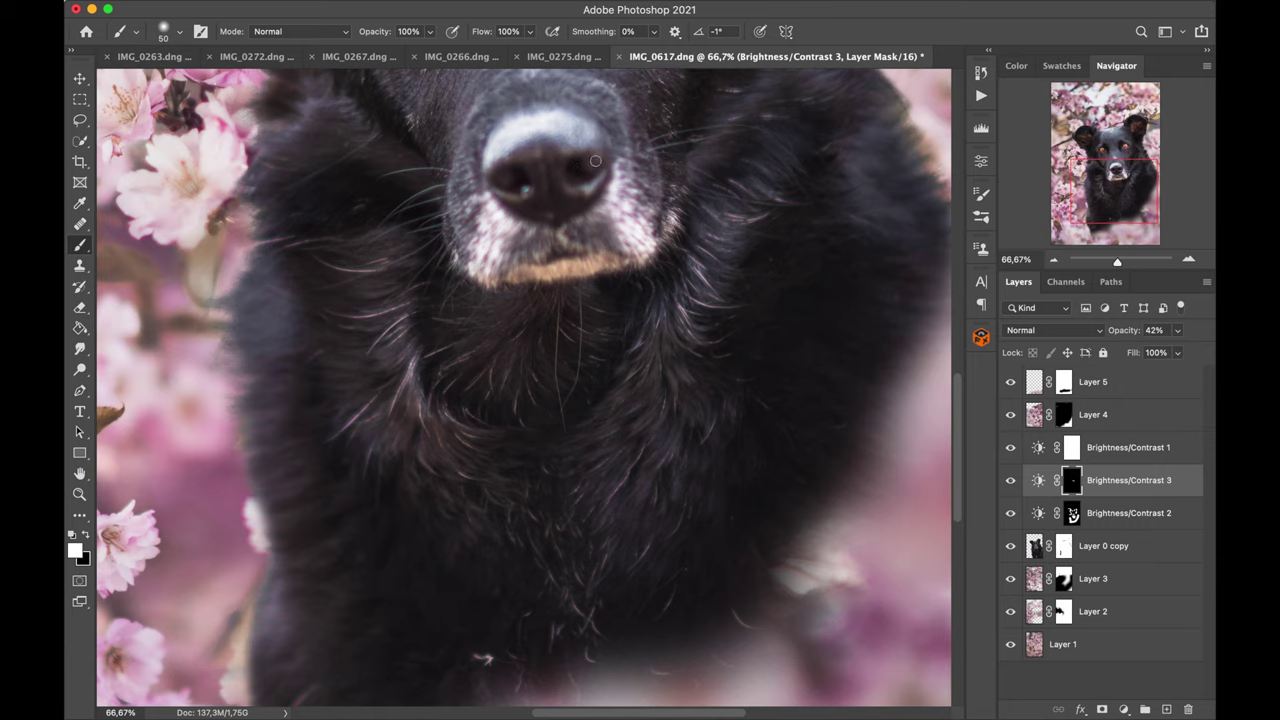
Step: Paint white on the Brightness/Contrast 3 mask along the dog's nose bridge, forehead and cheek, enlarging the brush to 175
drag(1068, 167, 1098, 147)
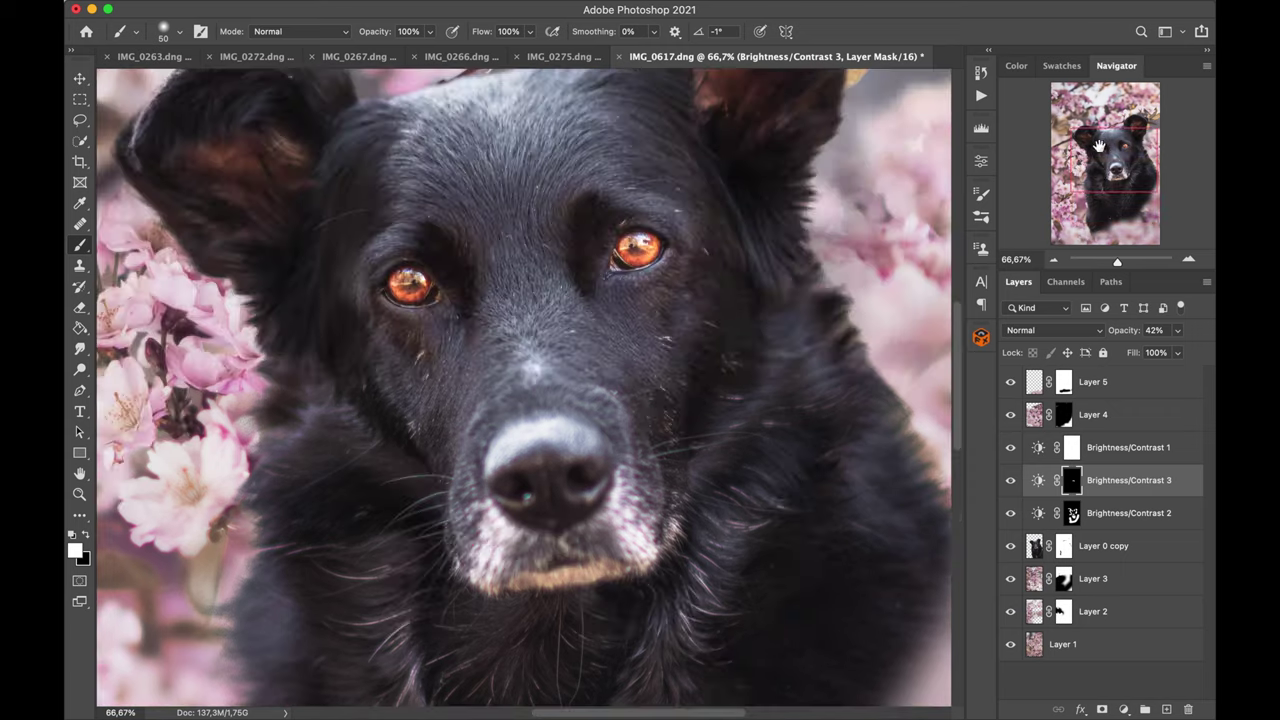
mouse_move(539, 393)
mouse_down()
mouse_move(530, 318)
mouse_move(530, 362)
mouse_up()
mouse_move(536, 240)
mouse_down()
mouse_move(530, 190)
mouse_move(620, 153)
mouse_move(508, 225)
mouse_move(395, 178)
mouse_move(504, 121)
mouse_up()
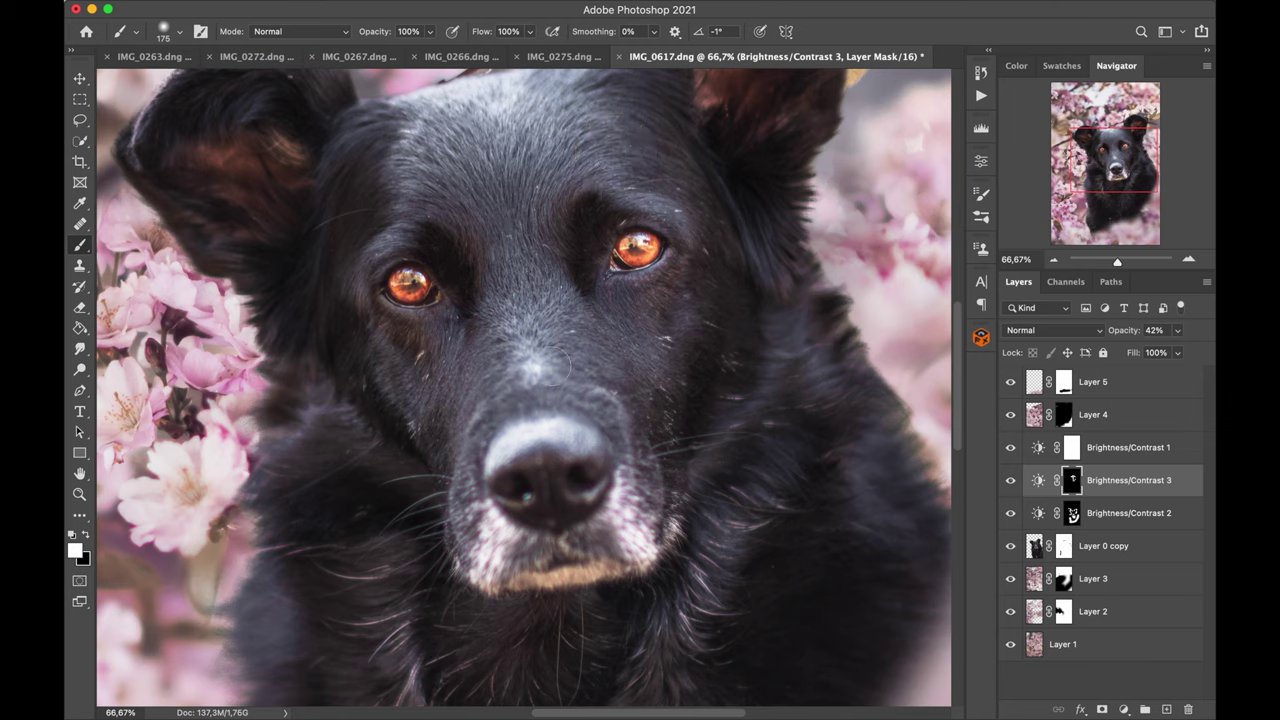
drag(438, 402, 425, 391)
Step: Desaturate the dog's muzzle on Layer 0 copy with the Sponge tool and lower its flow to 40%
click(1036, 548)
right_click(80, 370)
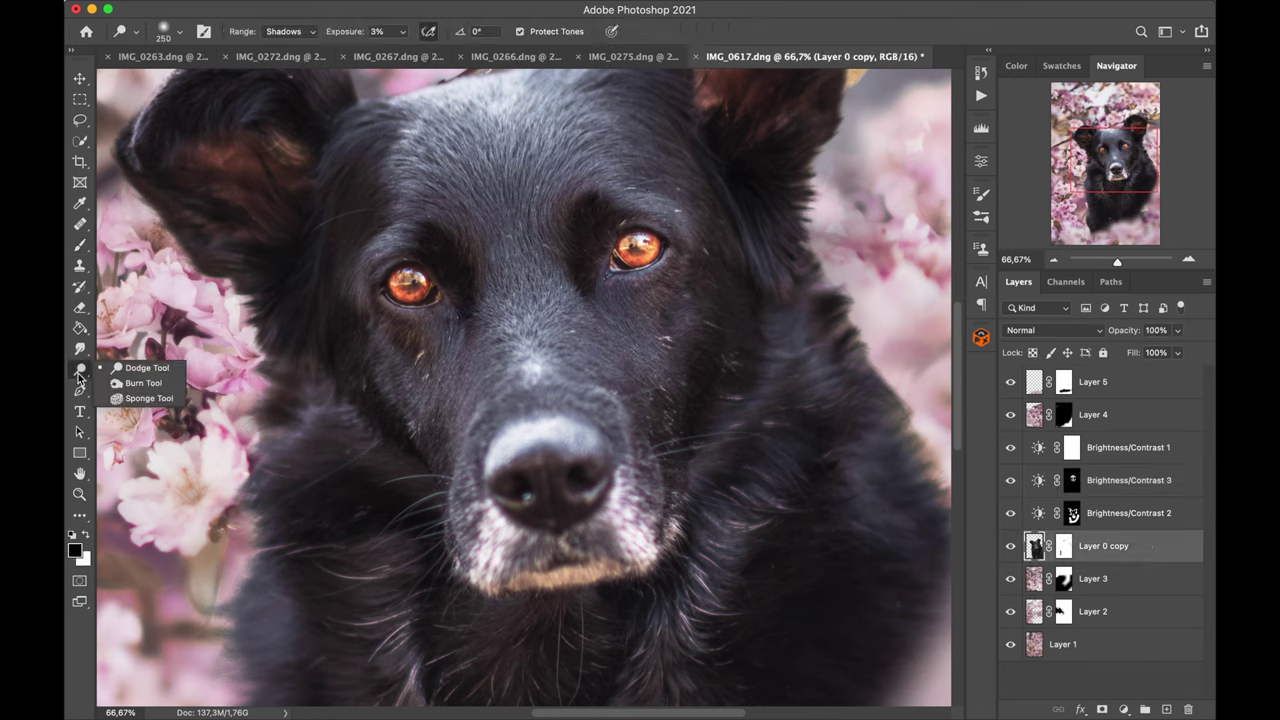
click(140, 399)
mouse_move(517, 512)
mouse_down()
mouse_move(450, 528)
mouse_move(485, 540)
mouse_move(600, 515)
mouse_move(636, 482)
mouse_move(591, 400)
mouse_up()
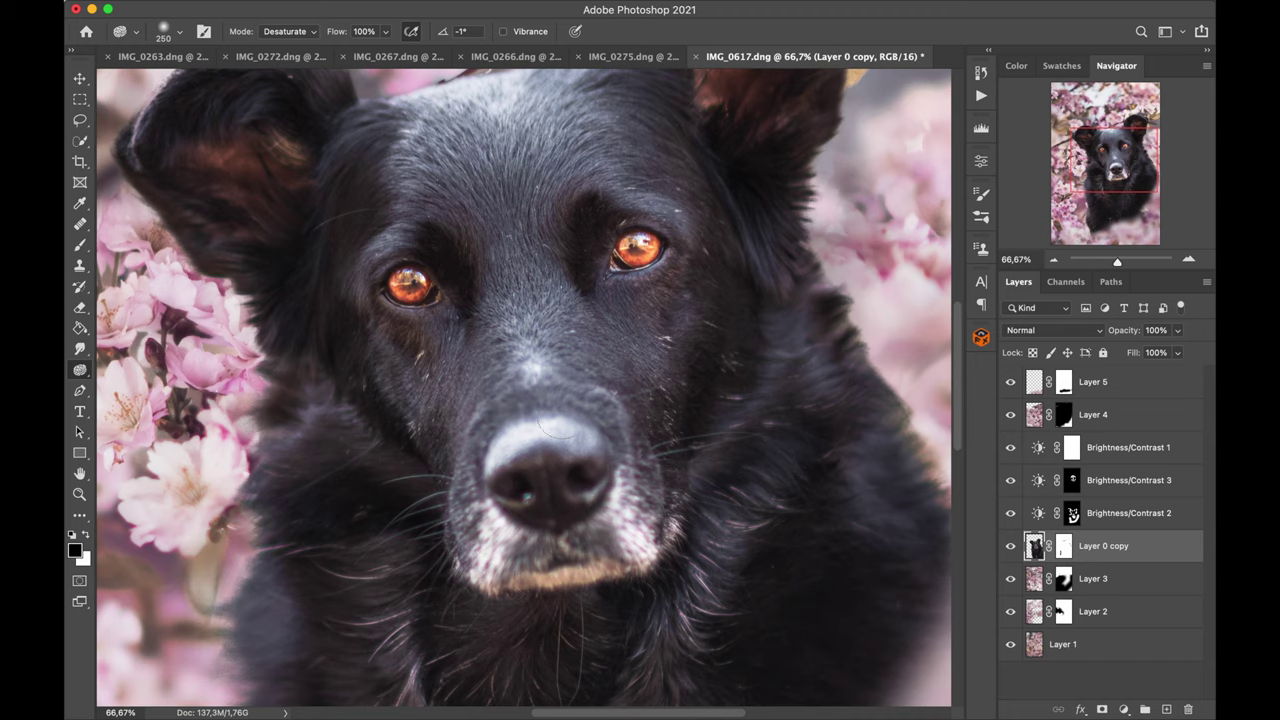
click(384, 32)
click(341, 51)
Step: Desaturate the dog's face, chest and ears on Layer 0 copy with the Sponge tool, enlarging the brush to 500
click(536, 433)
mouse_move(501, 229)
mouse_down()
mouse_move(551, 192)
mouse_move(556, 252)
mouse_move(579, 201)
mouse_move(397, 204)
mouse_move(454, 216)
mouse_move(483, 240)
mouse_move(387, 193)
mouse_move(593, 161)
mouse_move(545, 201)
mouse_move(537, 152)
mouse_move(709, 160)
mouse_move(727, 184)
mouse_move(686, 352)
mouse_move(462, 400)
mouse_move(412, 376)
mouse_move(399, 340)
mouse_move(339, 332)
mouse_move(415, 350)
mouse_move(350, 309)
mouse_move(381, 325)
mouse_move(370, 88)
mouse_move(750, 352)
mouse_move(698, 447)
mouse_move(625, 326)
mouse_move(677, 298)
mouse_up()
key(super+minus)
key(super+minus)
mouse_move(480, 597)
mouse_down()
mouse_move(447, 573)
mouse_move(559, 660)
mouse_move(601, 559)
mouse_move(441, 512)
mouse_move(457, 512)
mouse_move(457, 568)
mouse_move(440, 682)
mouse_move(405, 505)
mouse_move(569, 506)
mouse_move(517, 500)
mouse_move(470, 574)
mouse_up()
mouse_move(575, 519)
mouse_down()
mouse_move(540, 494)
mouse_move(501, 505)
mouse_up()
drag(376, 272, 389, 284)
click(624, 246)
drag(1113, 263, 1111, 263)
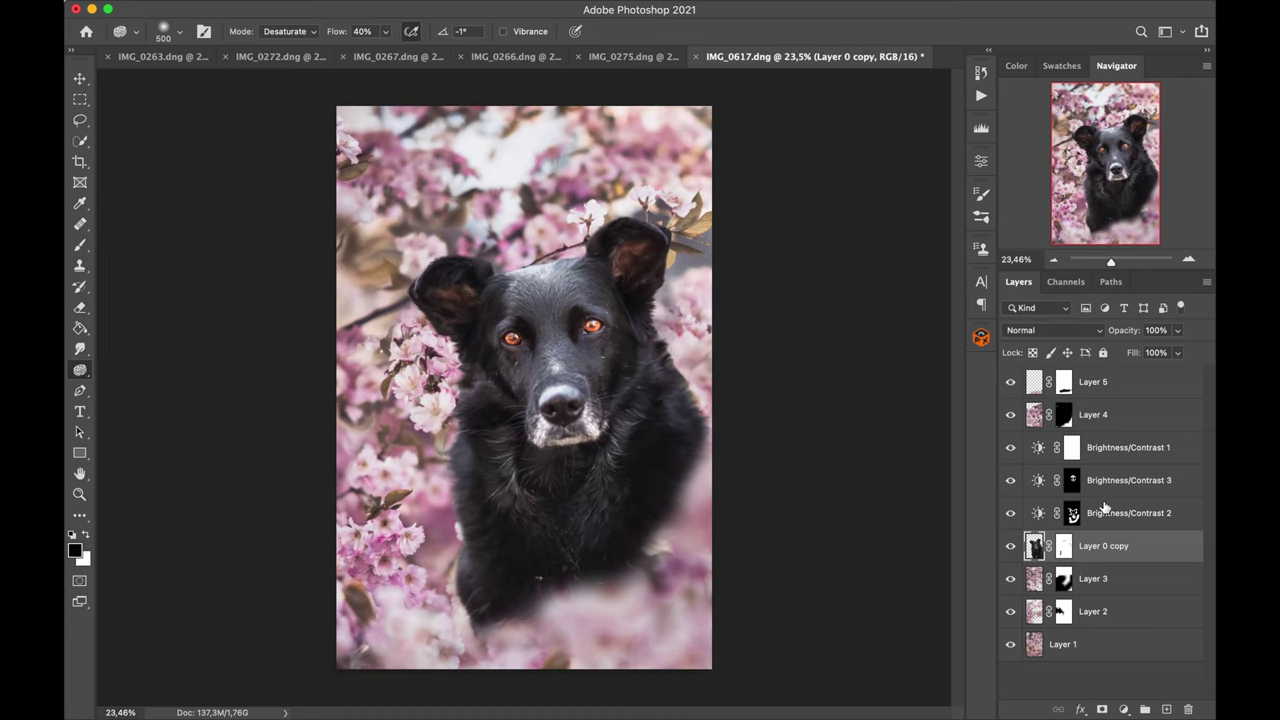
Step: Group Brightness/Contrast 2 and Brightness/Contrast 3, and toggle the group's visibility to compare the shading
click(1105, 508)
shift+click(1118, 488)
click(1144, 709)
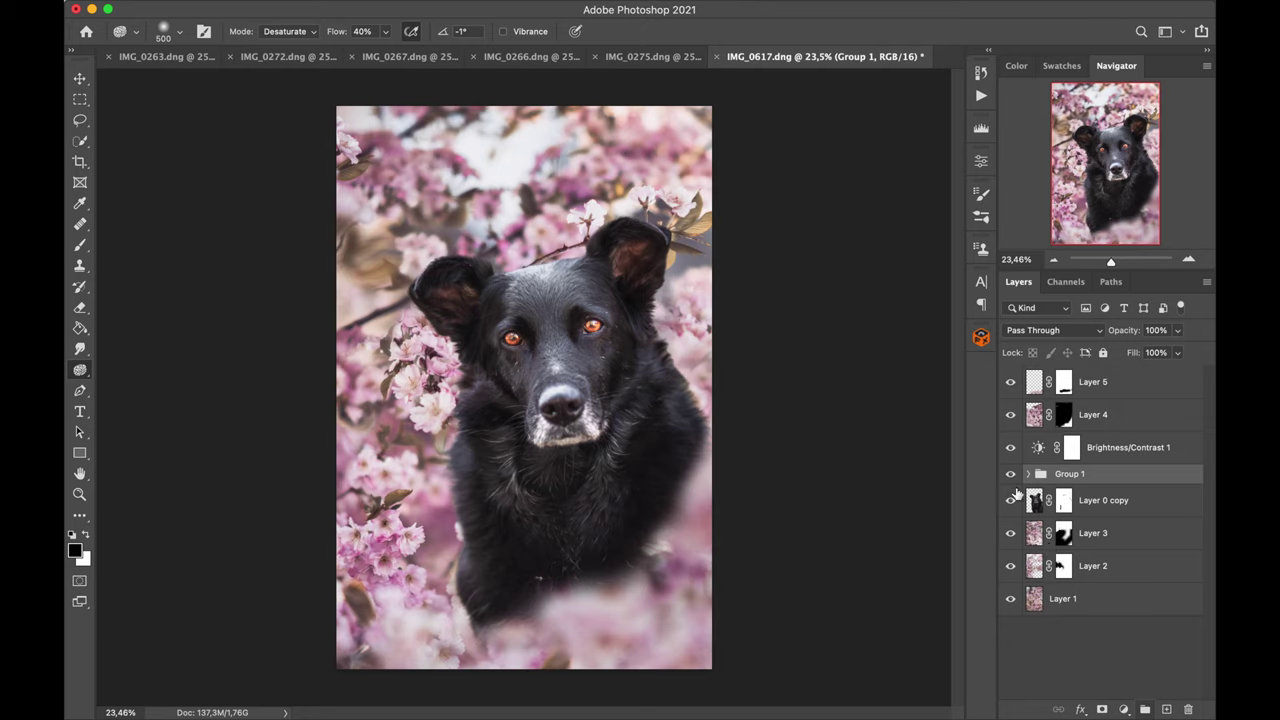
click(1011, 477)
click(1011, 477)
click(1011, 477)
click(1011, 477)
drag(1109, 263, 1111, 262)
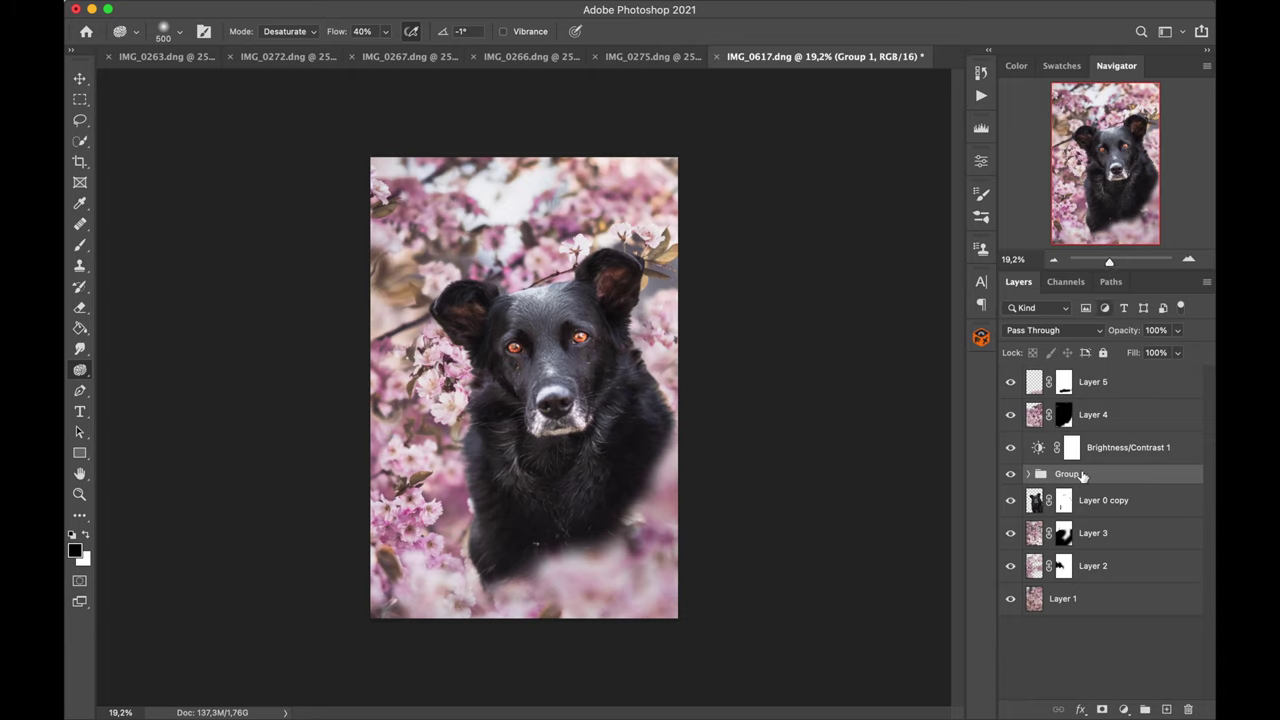
Step: Check Layers 4 and 3 by toggling their visibility, and paint black on Layer 3's mask along the photo's left edge at size 800
click(1010, 415)
click(1010, 415)
click(1010, 538)
click(1010, 540)
click(1062, 540)
key(b)
key(x)
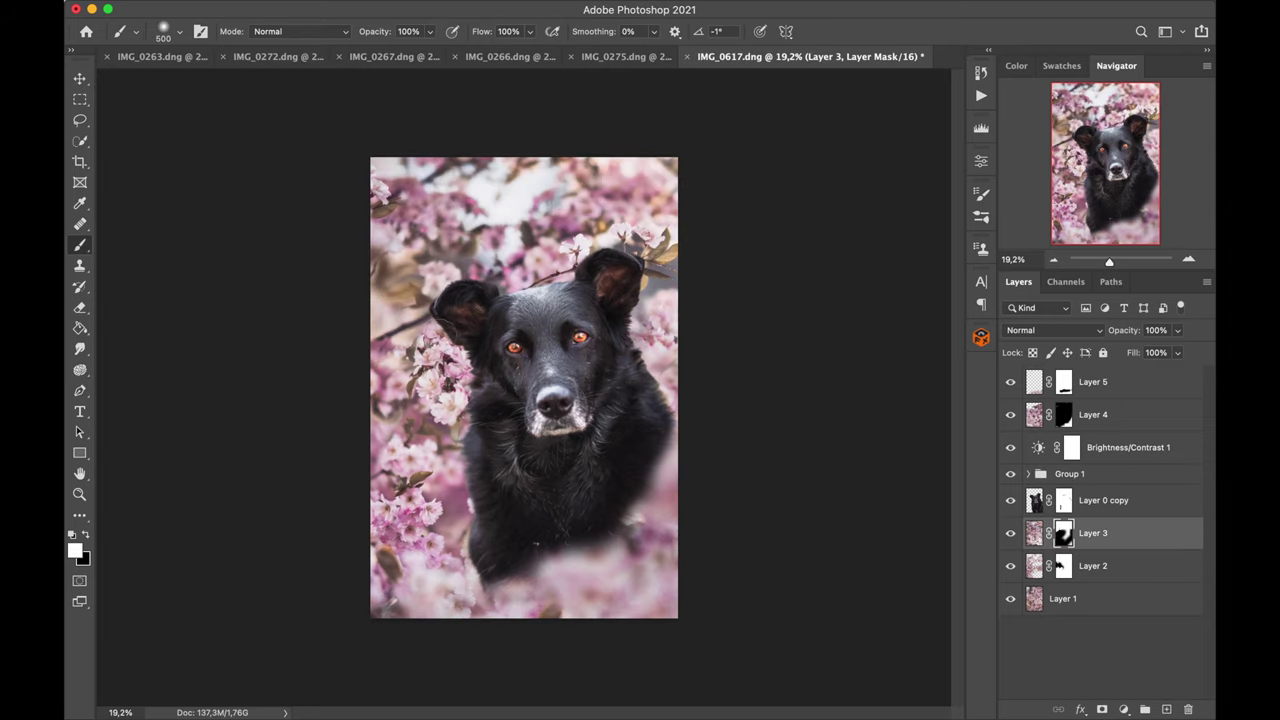
key(x)
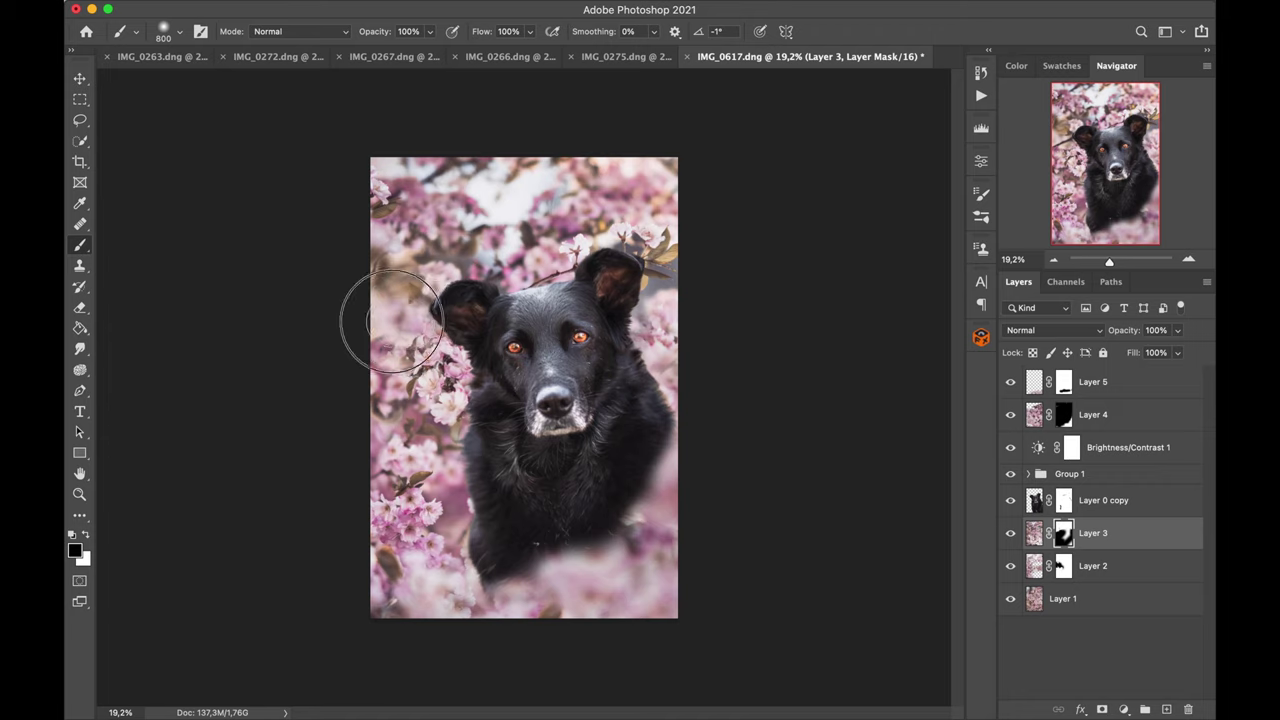
mouse_move(372, 300)
mouse_down()
mouse_move(371, 271)
mouse_move(468, 280)
mouse_move(409, 270)
mouse_move(467, 258)
mouse_move(428, 278)
mouse_move(428, 228)
mouse_move(425, 263)
mouse_move(385, 180)
mouse_up()
Step: Refine Layer 3's mask beside the dog's ear at the photo's left edge with white and black, enlarging the brush to 1200
key(x)
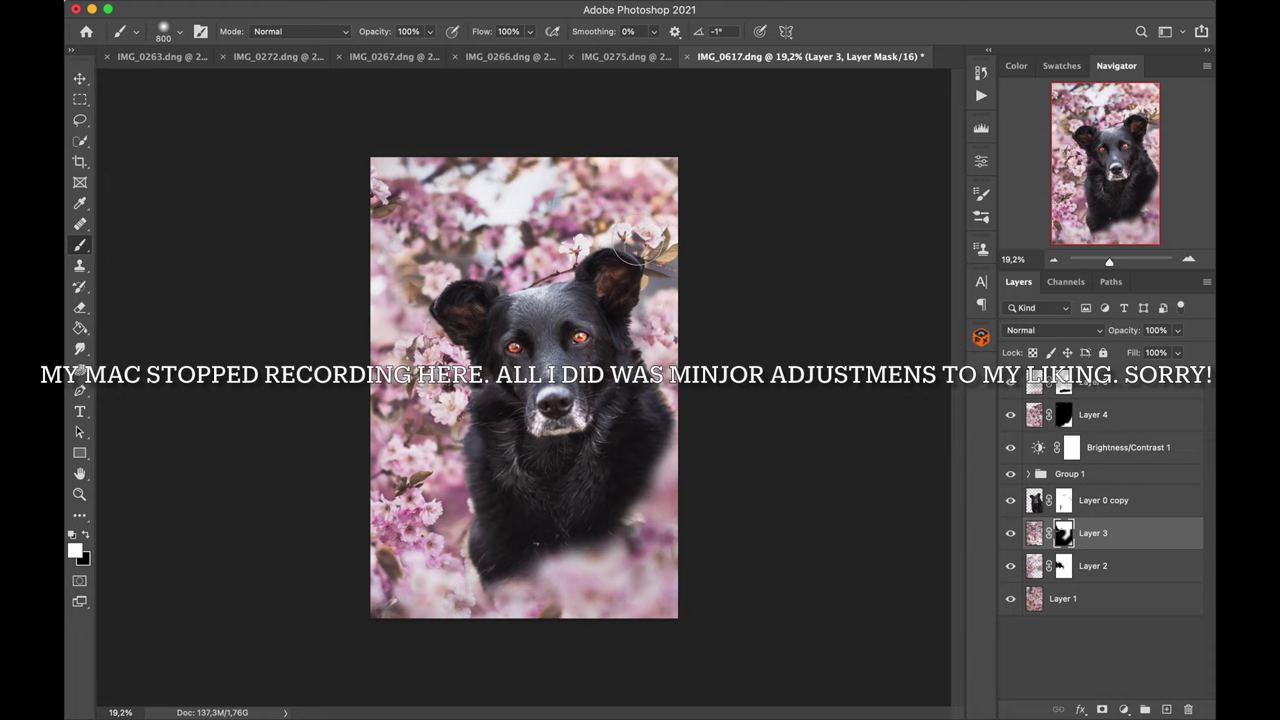
drag(449, 258, 403, 238)
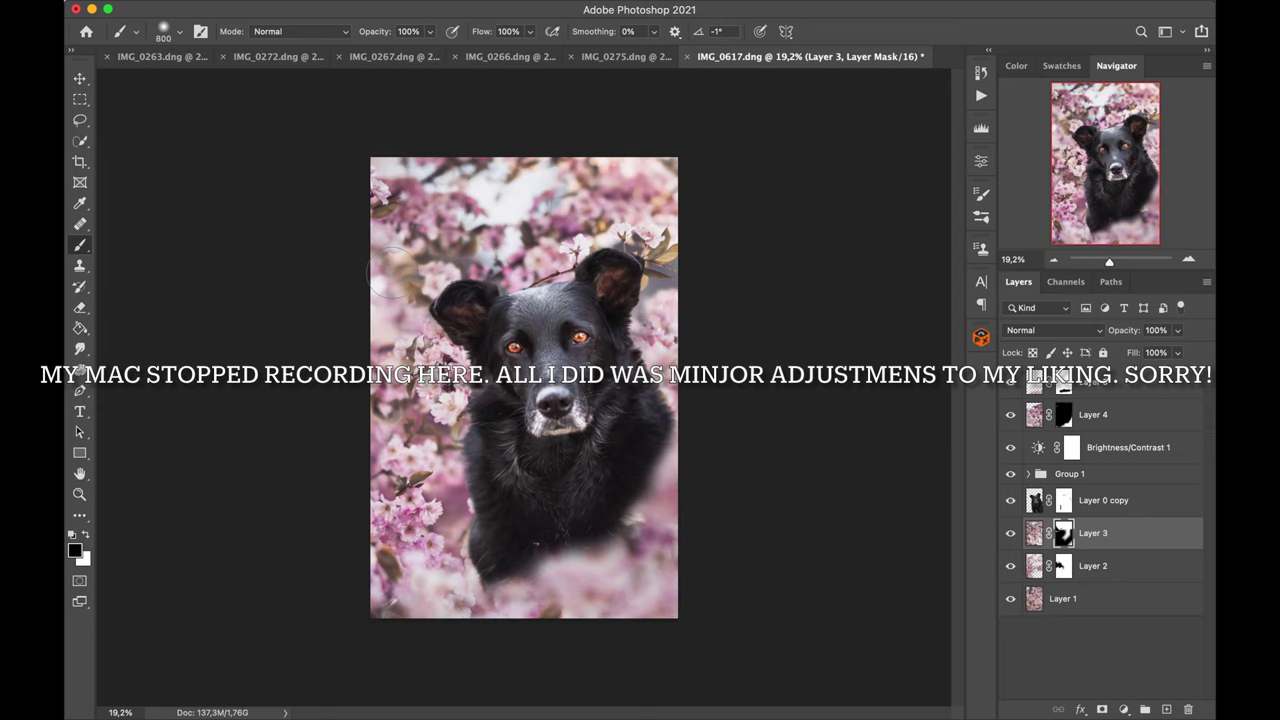
key(bracketright)
key(bracketright)
key(bracketright)
click(391, 307)
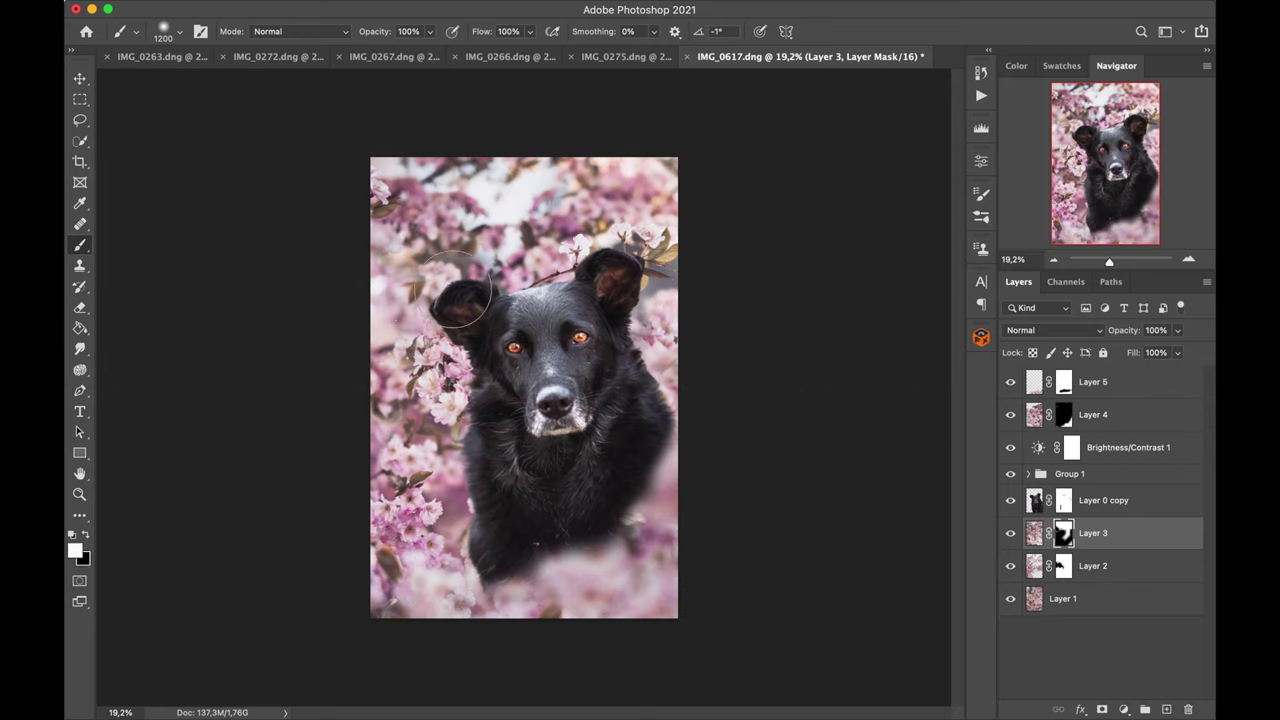